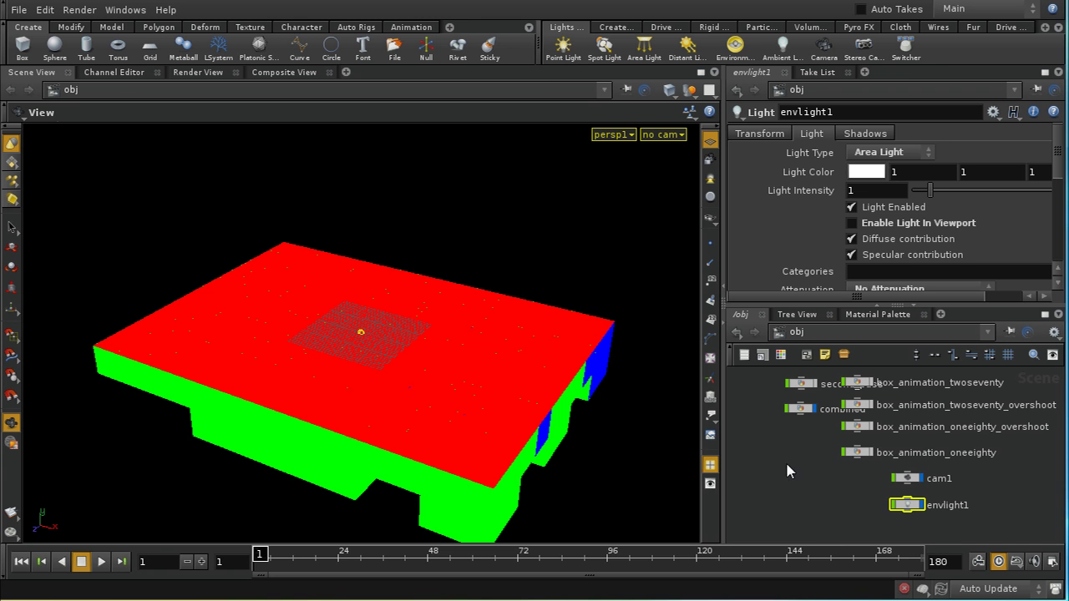
Enter the initial_setup object's network and hide all other objects in the viewport.
middle_drag(762, 406, 789, 433)
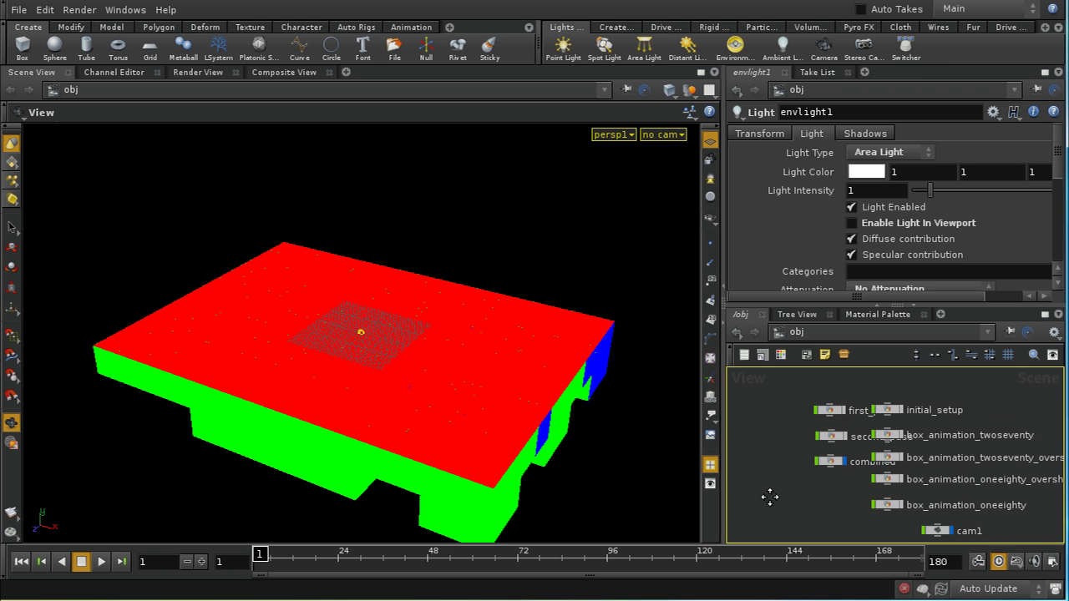
scroll(768, 492, up, 3)
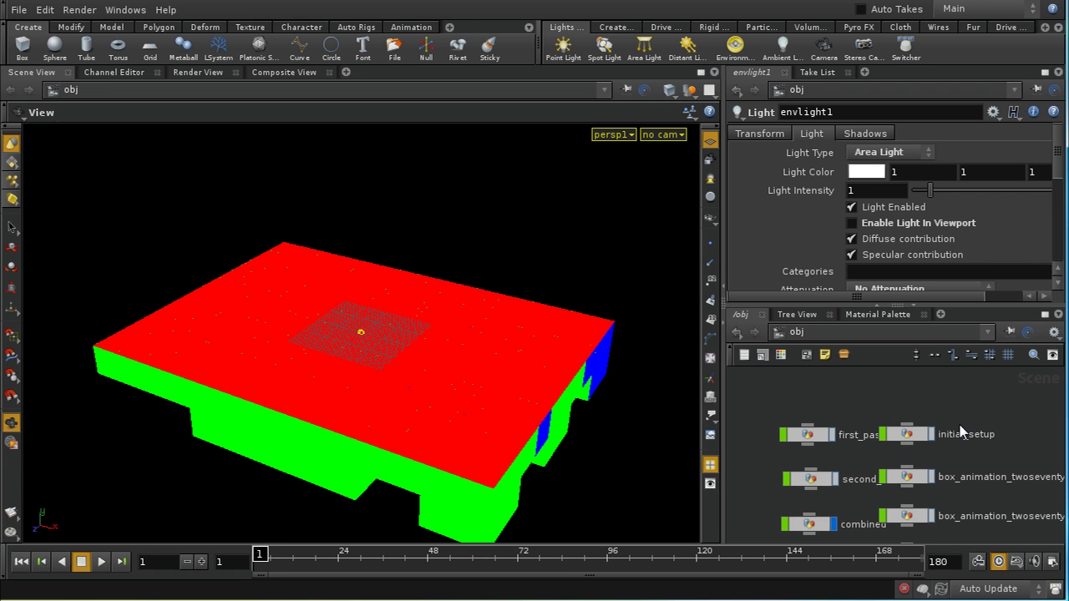
double_click(908, 434)
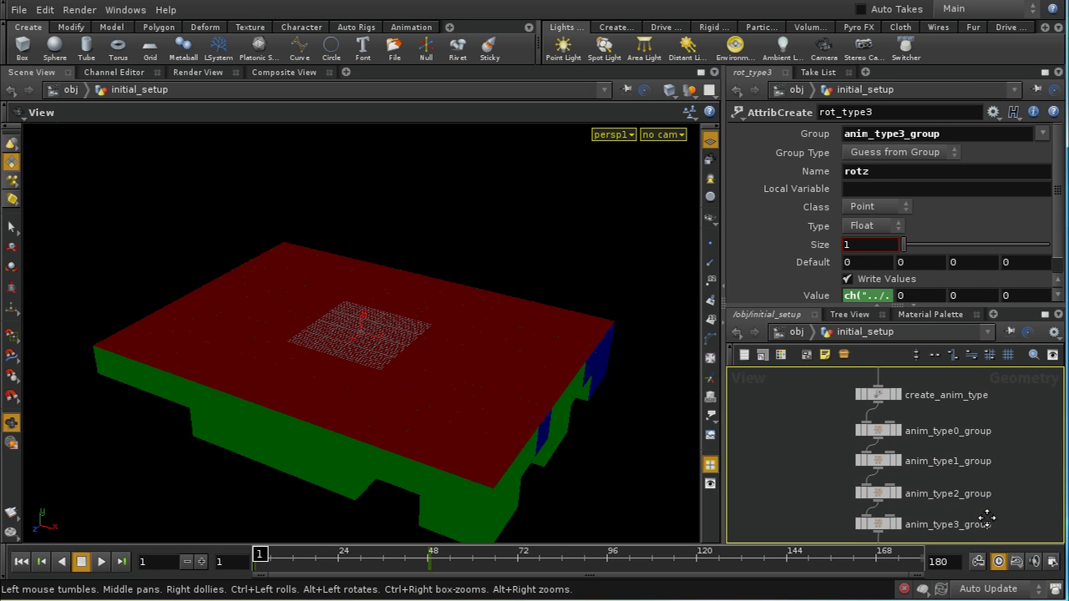
scroll(987, 517, up, 5)
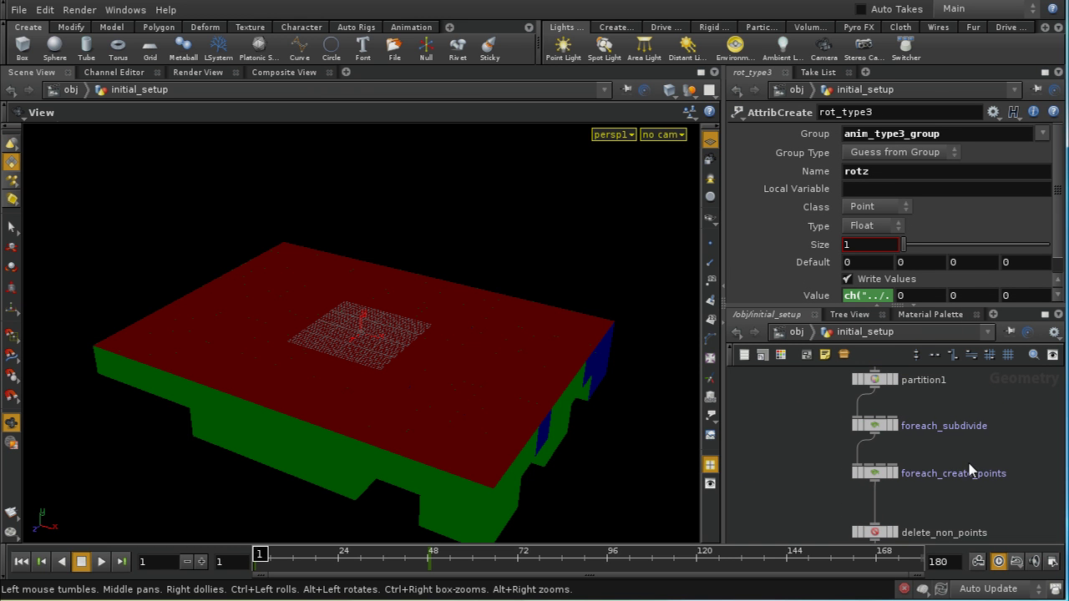
click(688, 89)
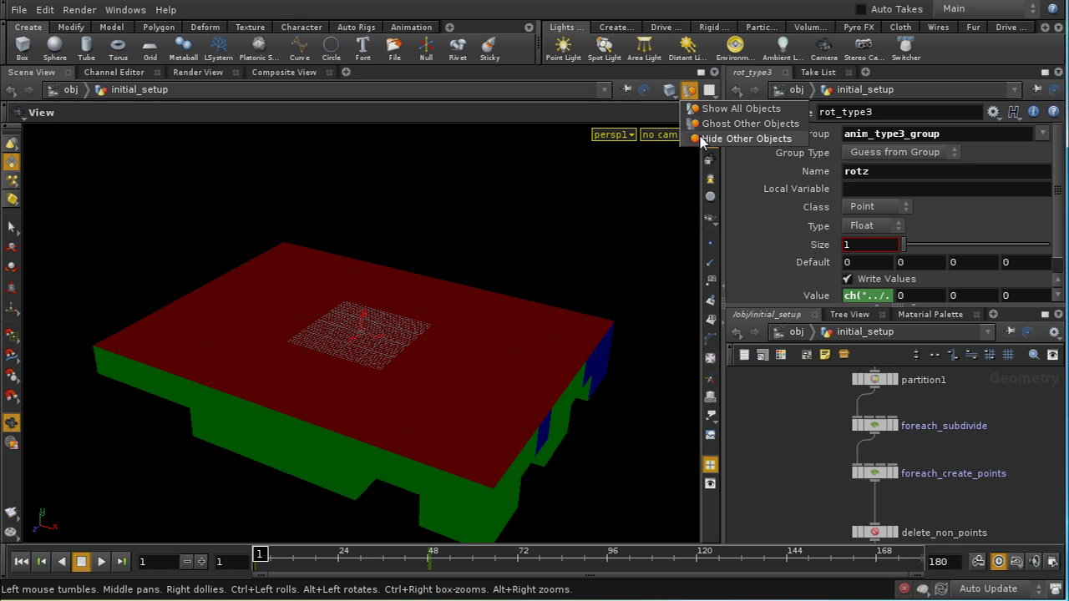
click(735, 139)
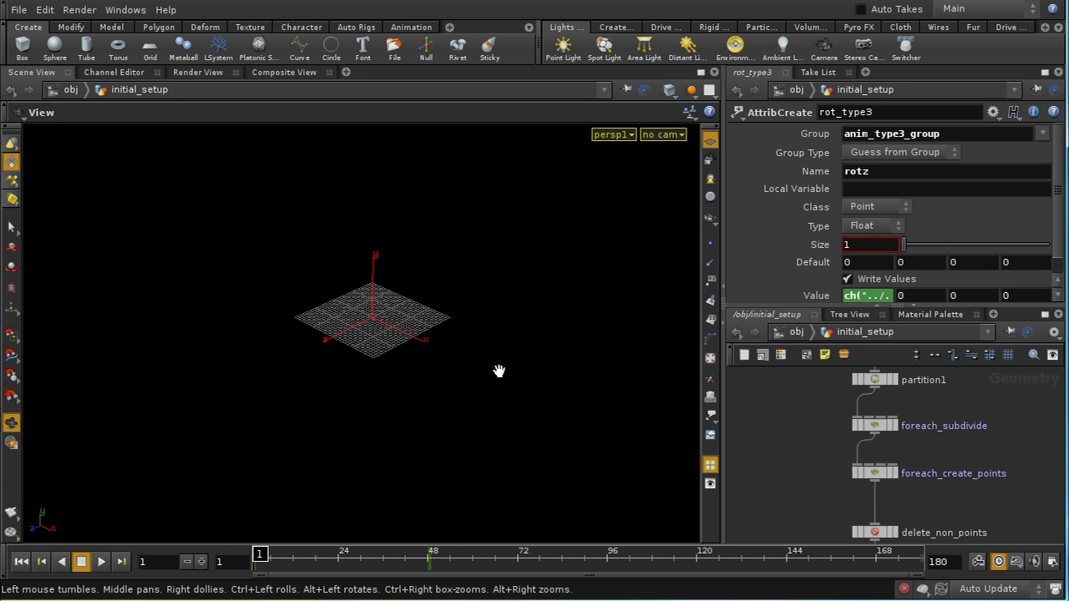
scroll(490, 148, up, 5)
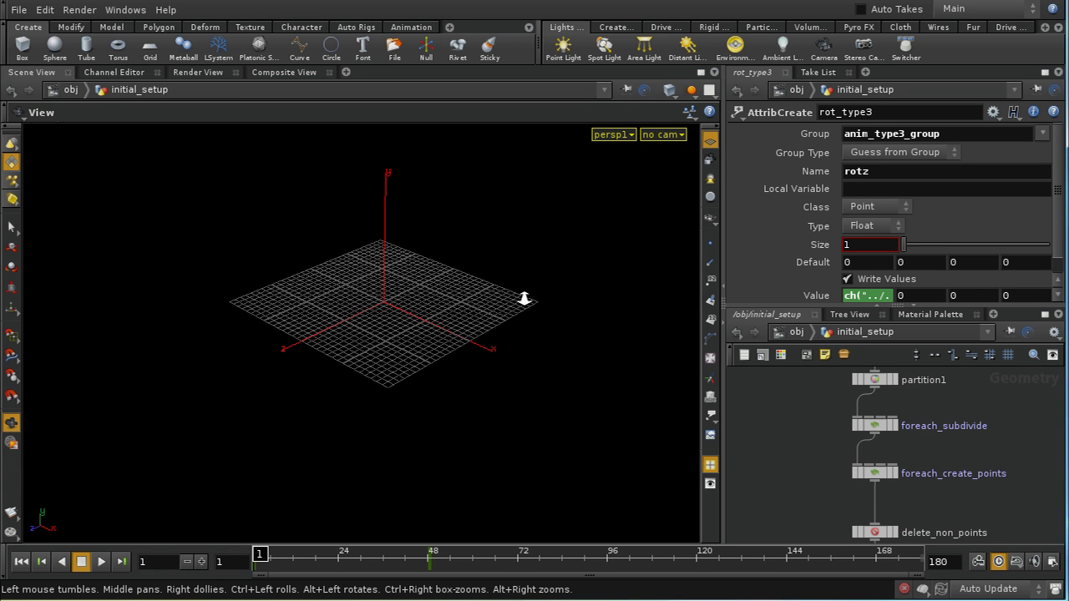
Turn on point display in the viewport and show the output of the grid1 node.
click(709, 243)
middle_drag(976, 412, 961, 517)
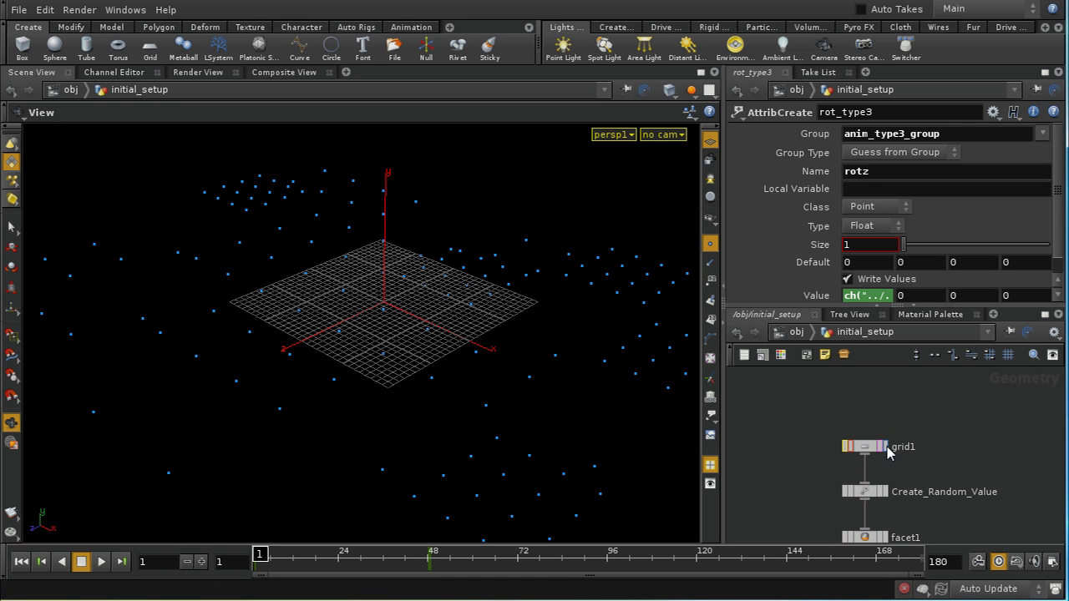
click(884, 447)
Set the viewport shading to Flat Wire Shaded and hide the reference grid.
middle_drag(940, 493, 935, 447)
click(671, 90)
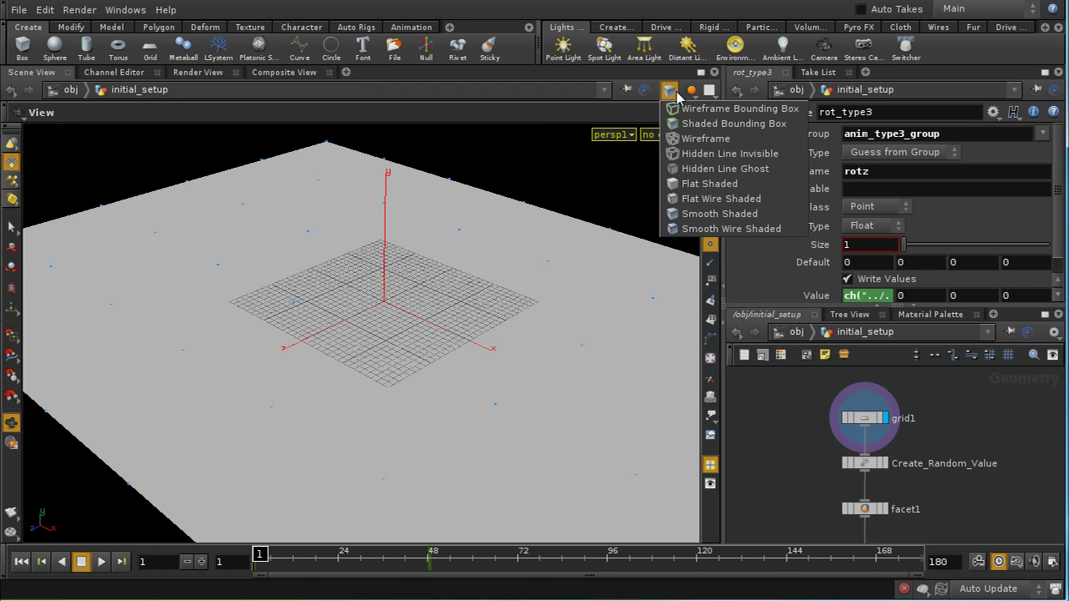
click(720, 199)
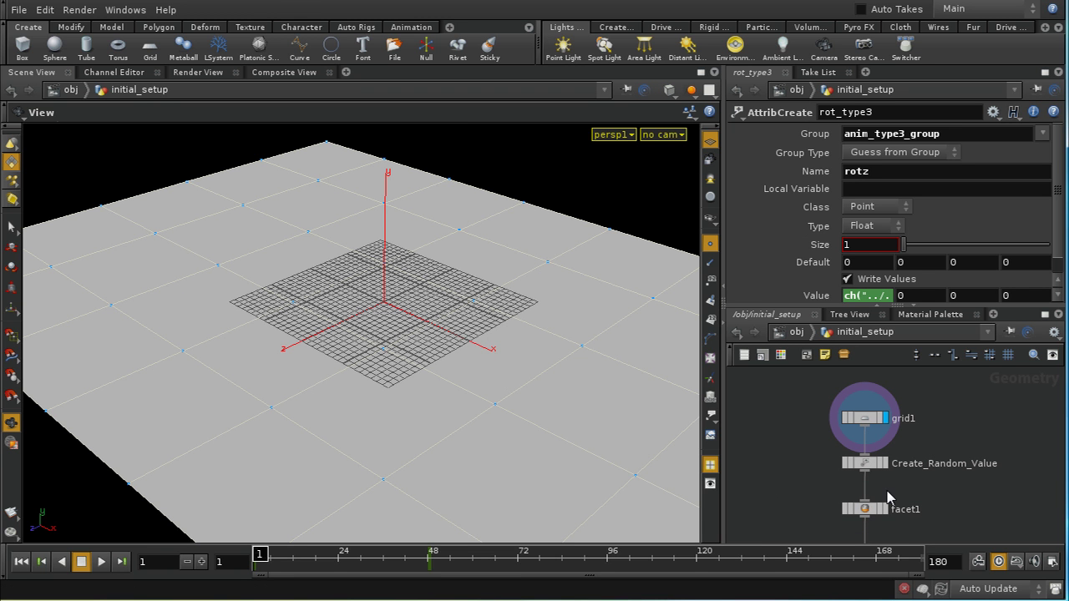
click(710, 140)
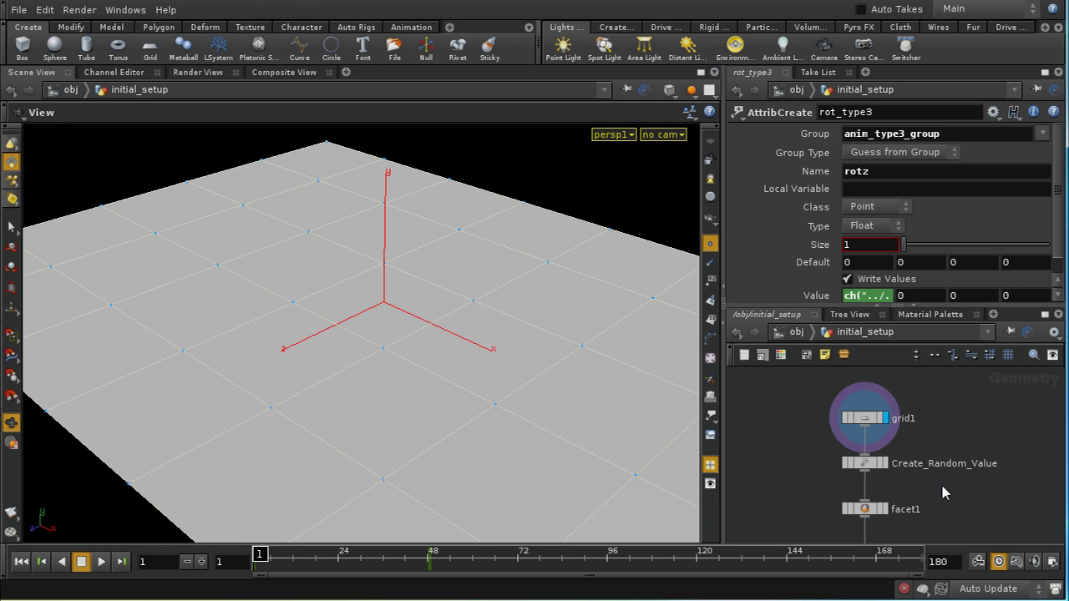
Display the Create_Random_Value node and reveal the expression behind its first Value component.
click(882, 469)
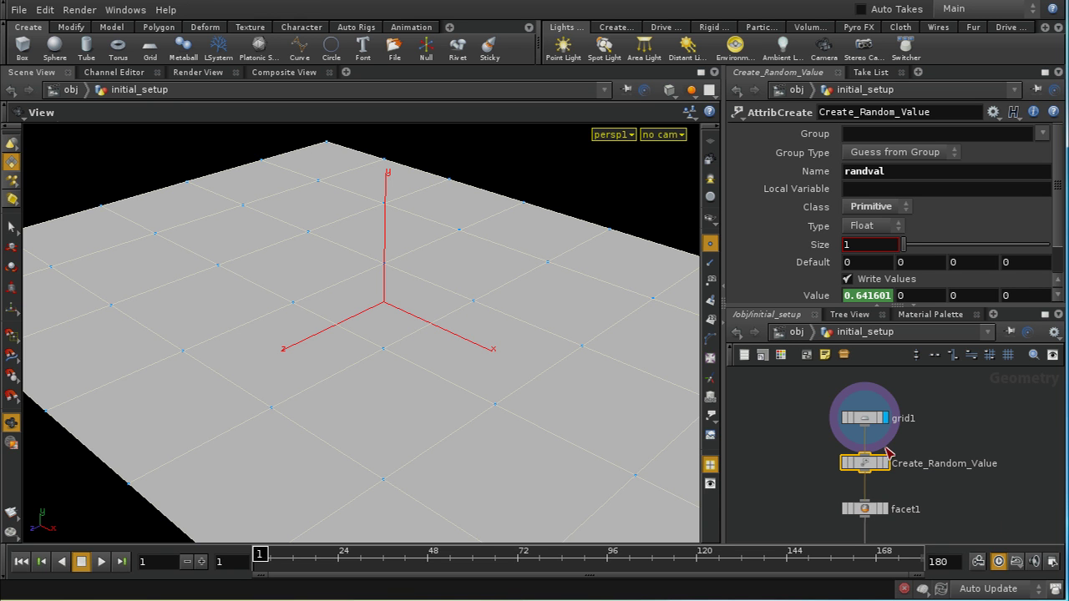
click(886, 464)
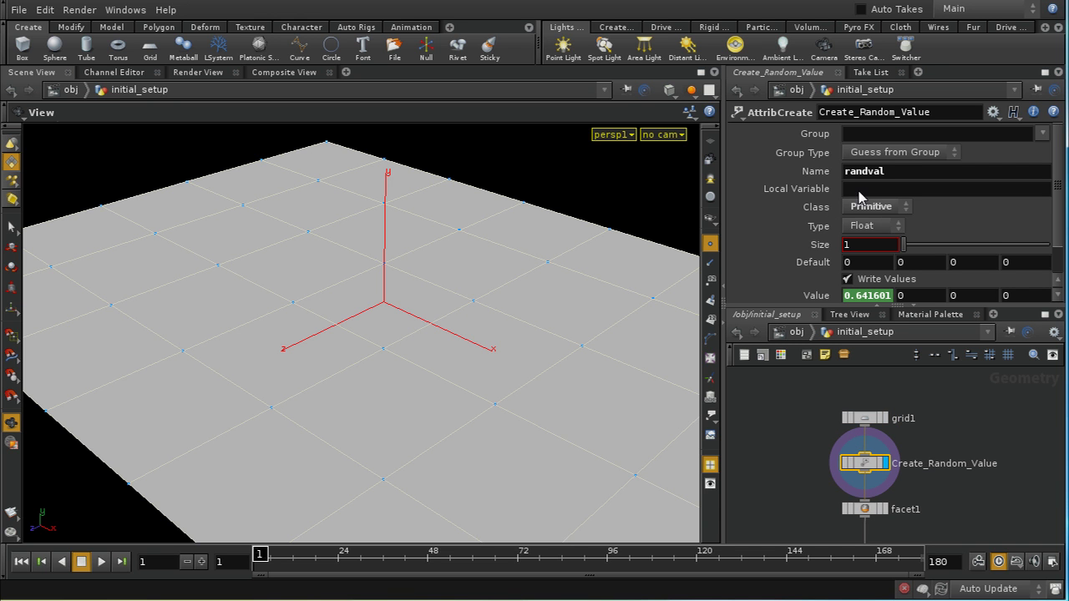
click(861, 297)
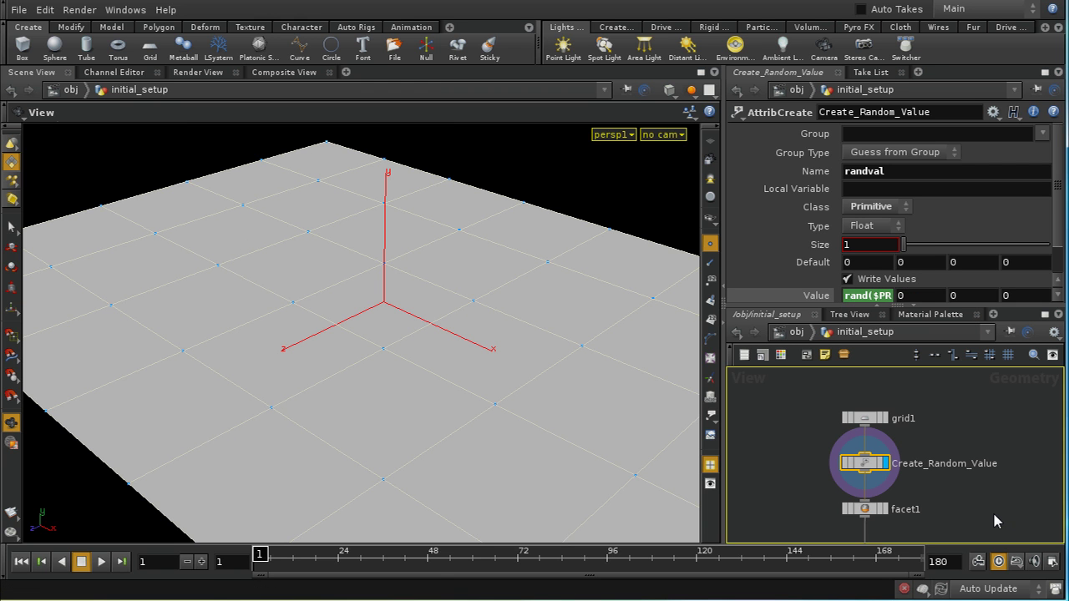
Review the facet1 node's parameters and display its output in the viewport.
middle_drag(992, 510, 990, 498)
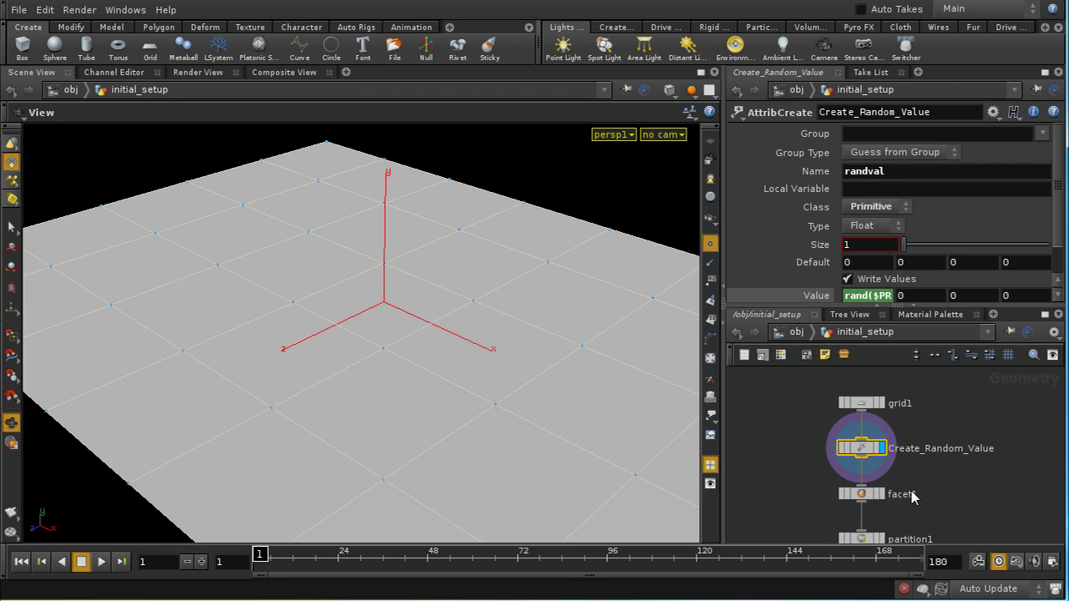
click(871, 498)
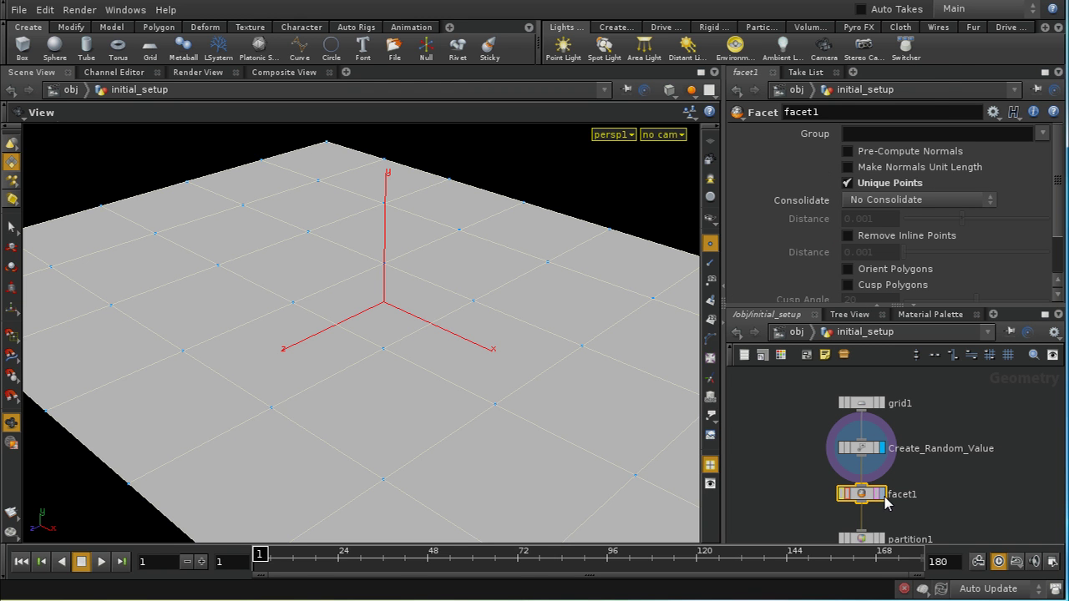
click(882, 495)
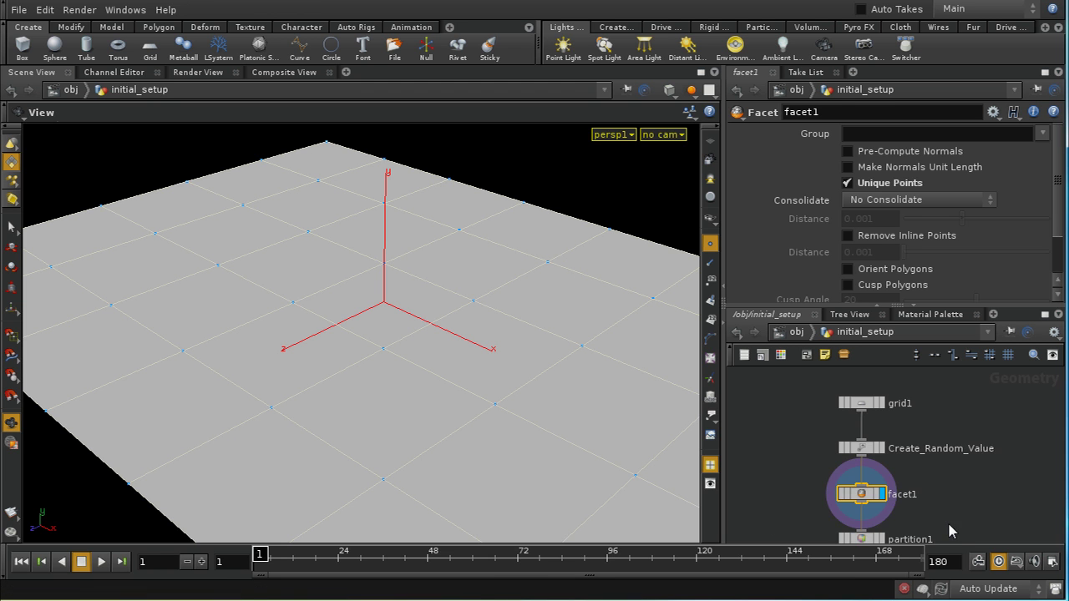
Display the partition1 node and inspect its node information for the primitive groups made by its rule.
middle_drag(946, 520, 937, 458)
click(858, 476)
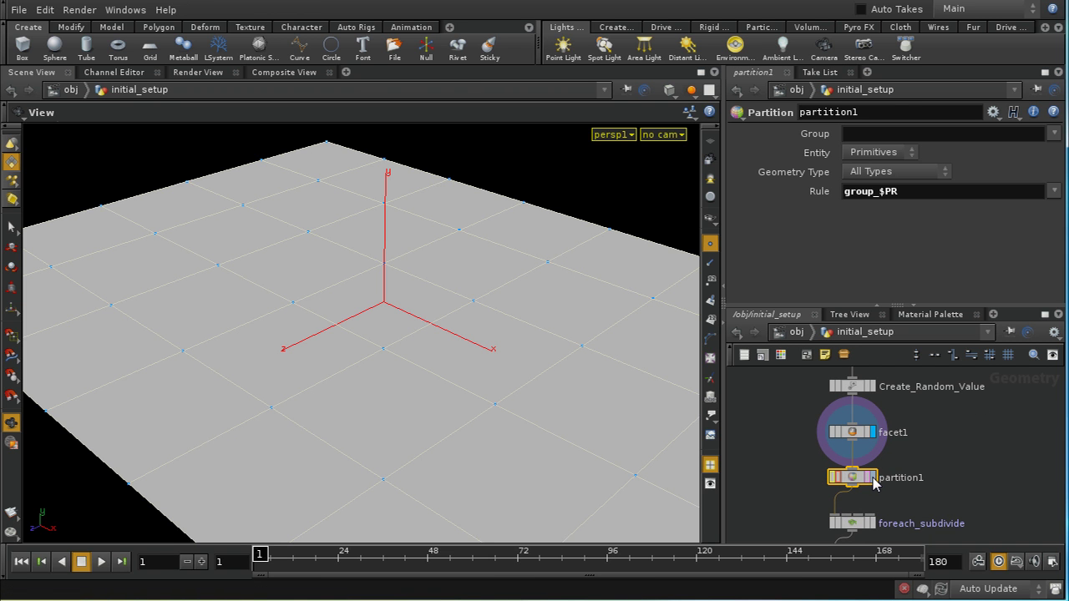
click(872, 478)
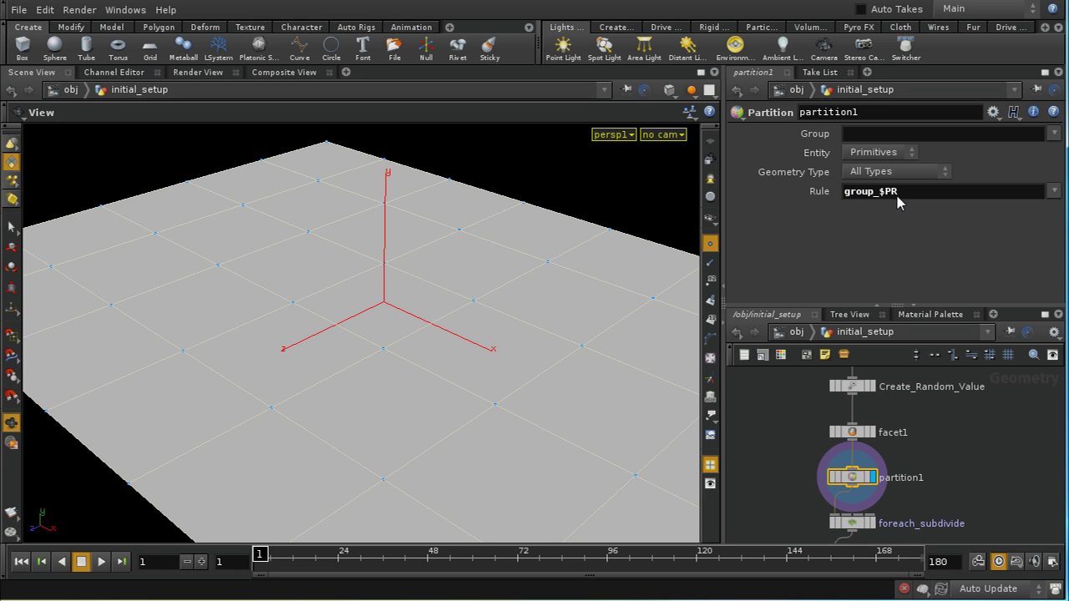
middle_click(860, 481)
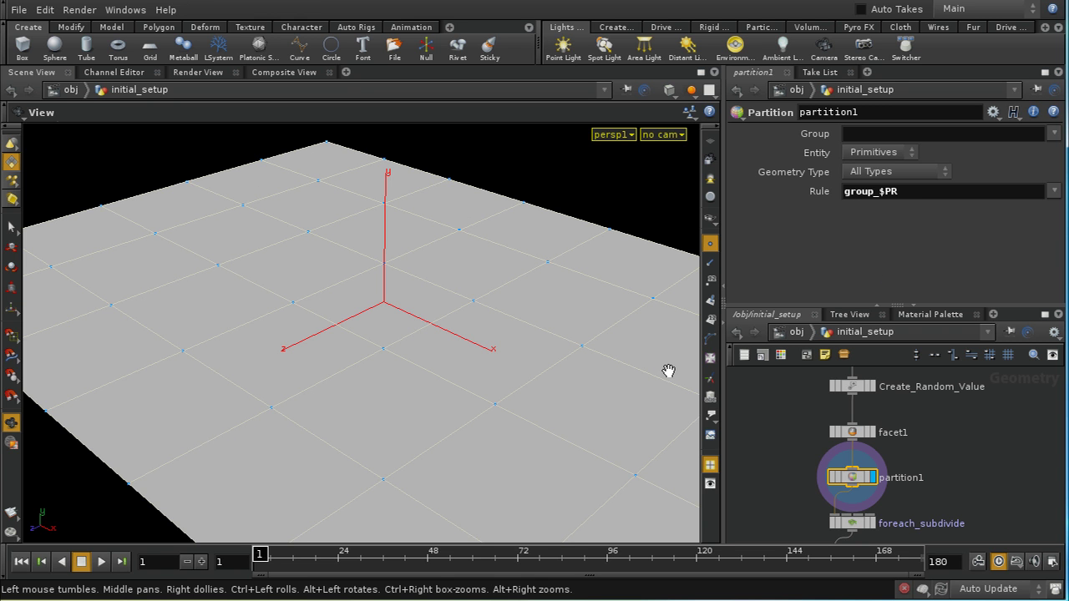
middle_click(856, 482)
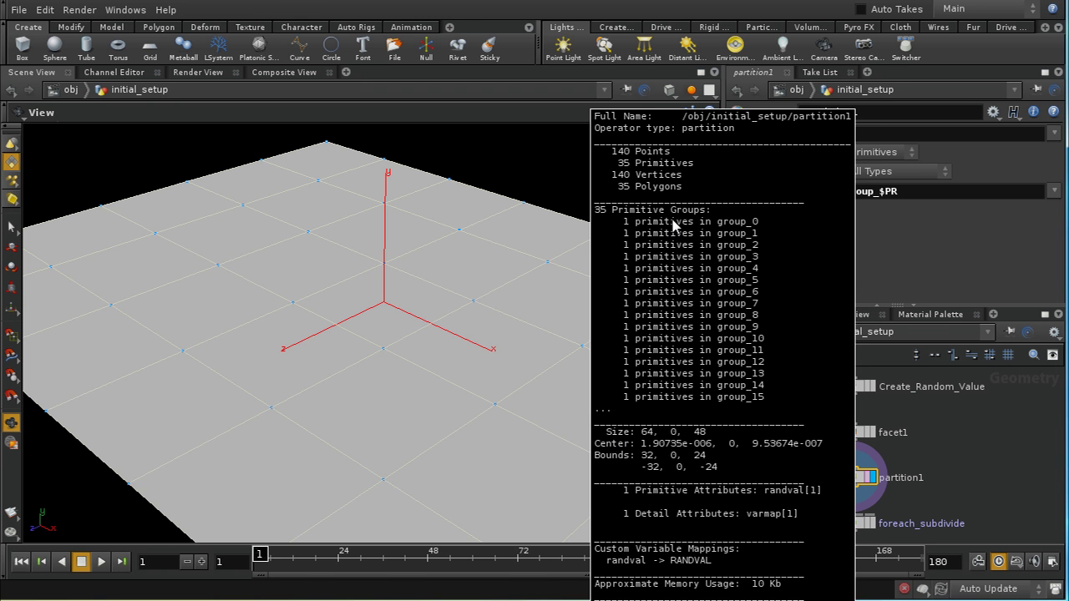
middle_click(851, 476)
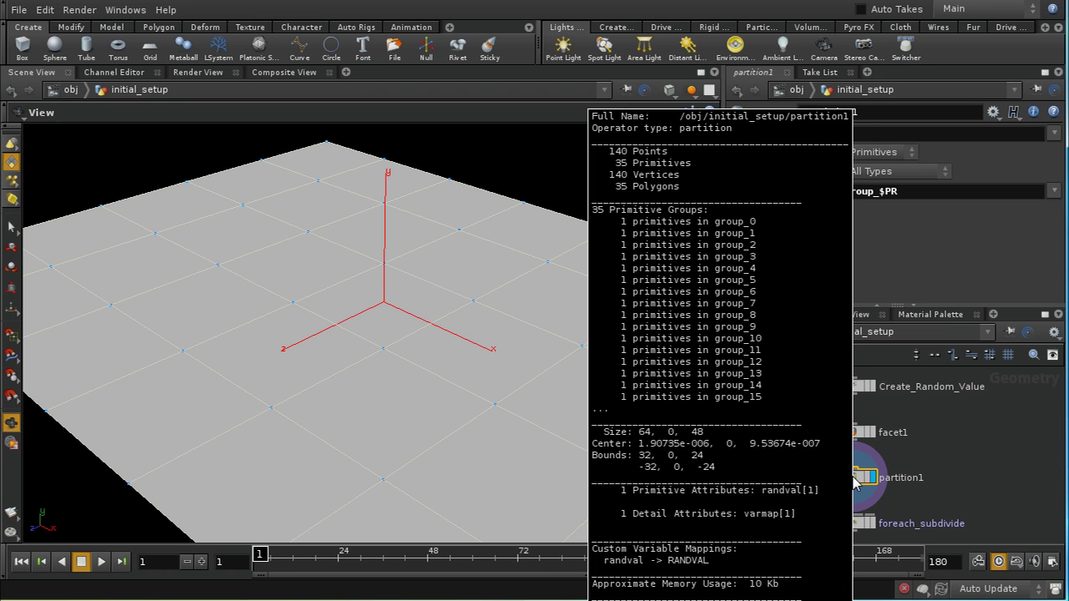
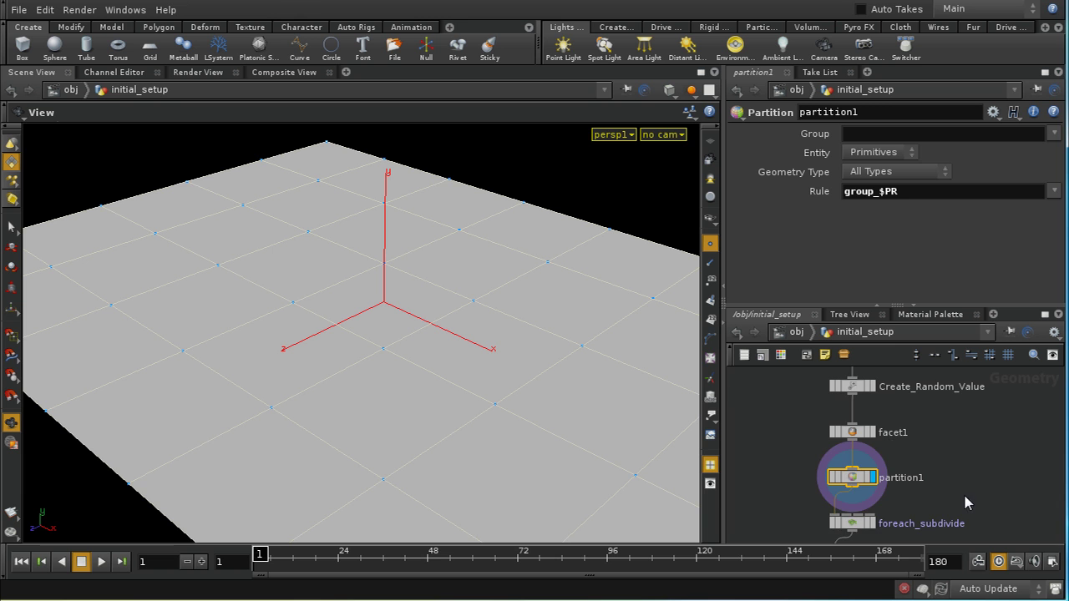
Select the foreach_subdivide node to review its loop type, group mask and subdivision percentage parameters.
middle_drag(966, 496, 969, 397)
drag(848, 441, 857, 432)
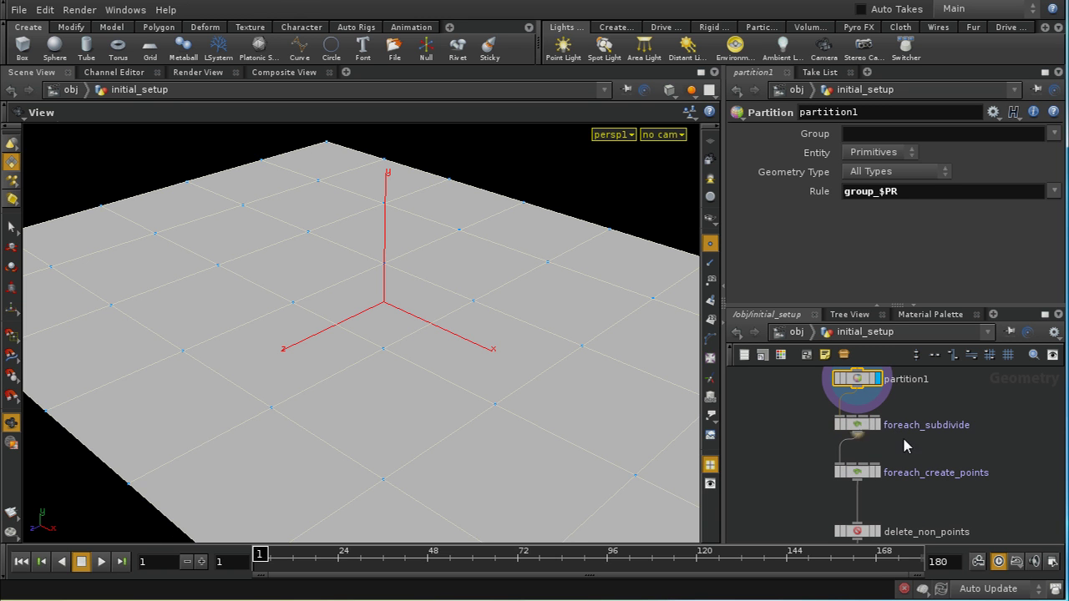
click(858, 425)
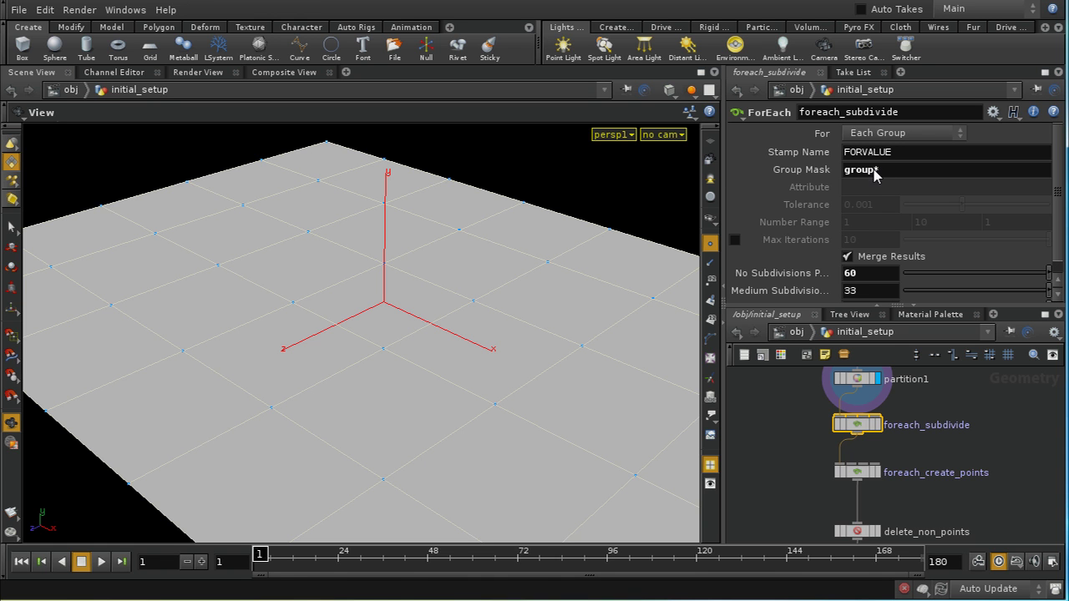
Enter the foreach_subdivide network, look over its node chain and examine the range_parameters node's Med, Low and Total values.
middle_drag(946, 383, 951, 443)
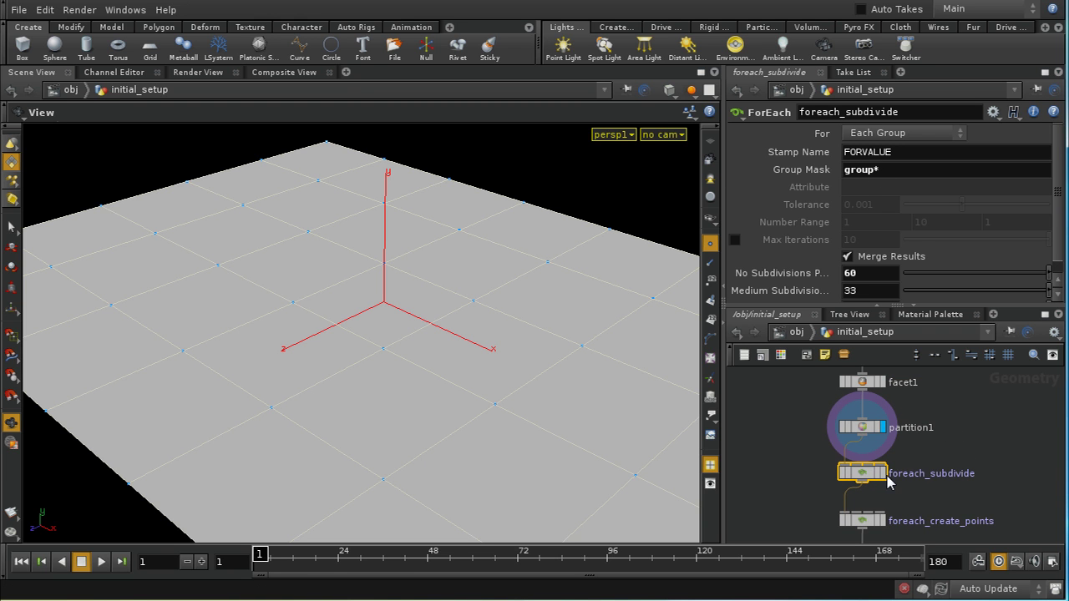
double_click(865, 474)
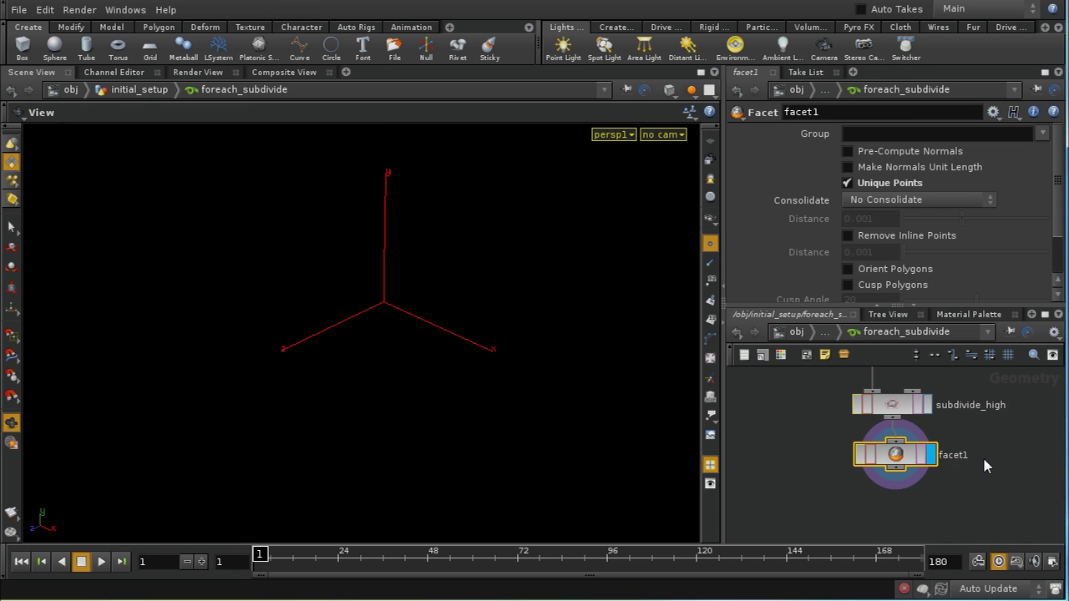
middle_drag(980, 462, 969, 543)
scroll(967, 463, up, 10)
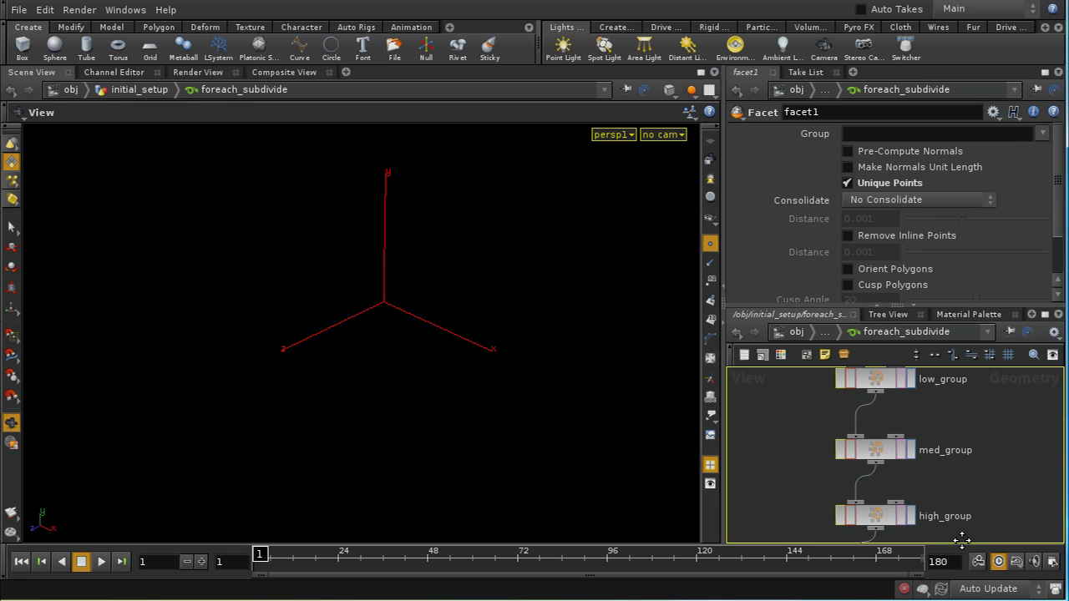
scroll(942, 453, up, 6)
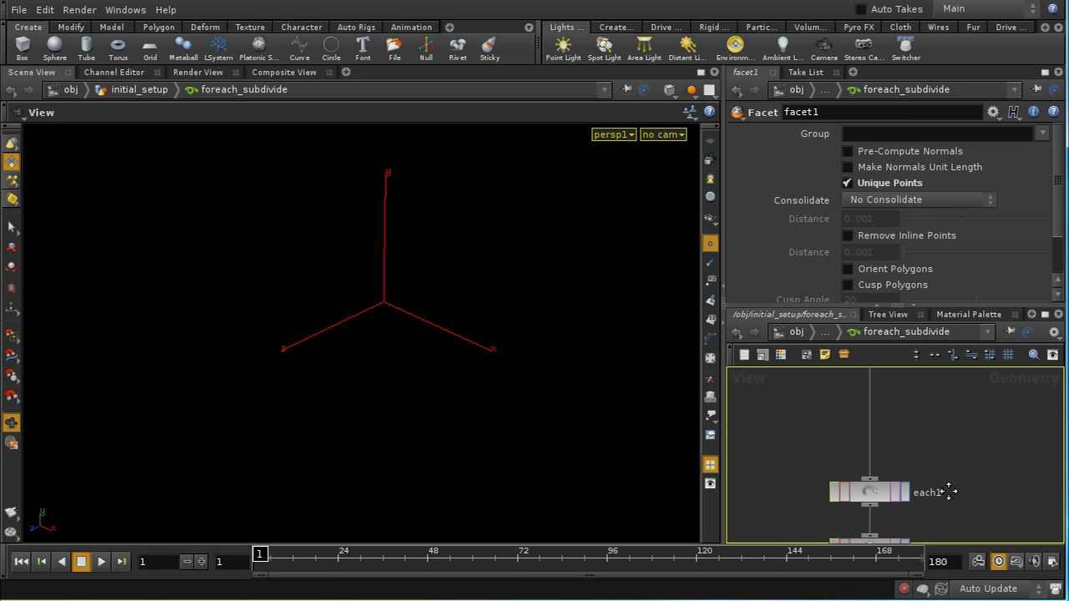
scroll(943, 459, down, 4)
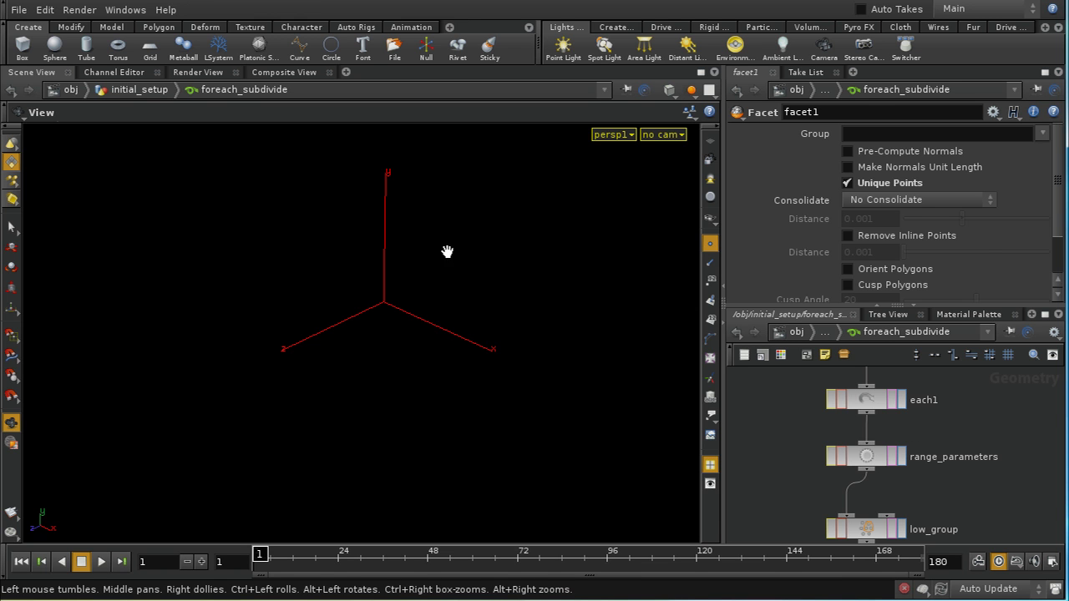
click(868, 457)
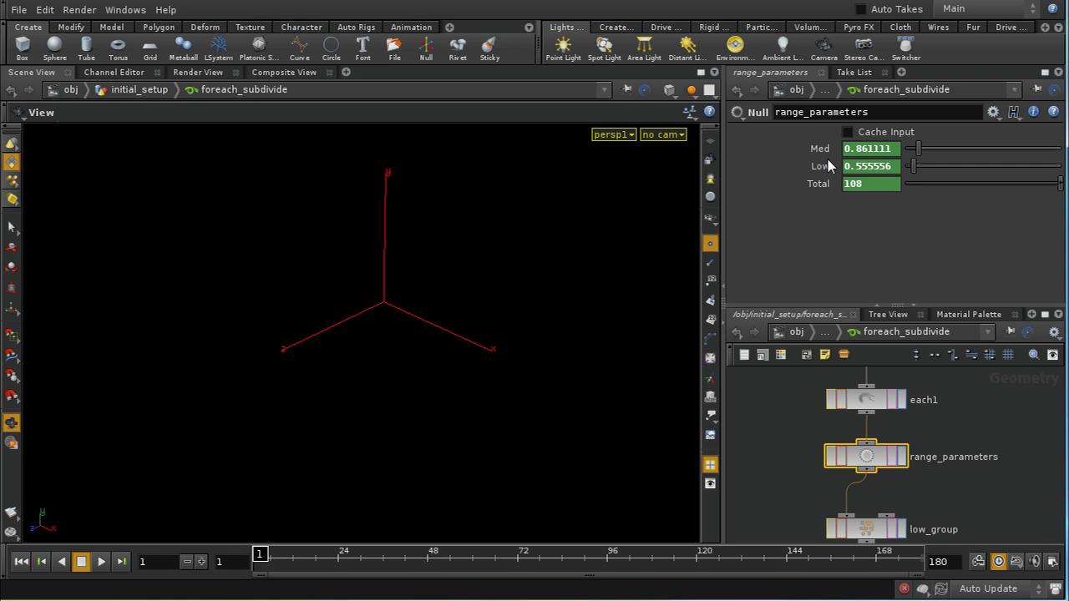
Return to the initial_setup network and review foreach_subdivide's custom subdivision percentage parameters in its parameter interface, accepting it without edits.
click(824, 342)
click(839, 351)
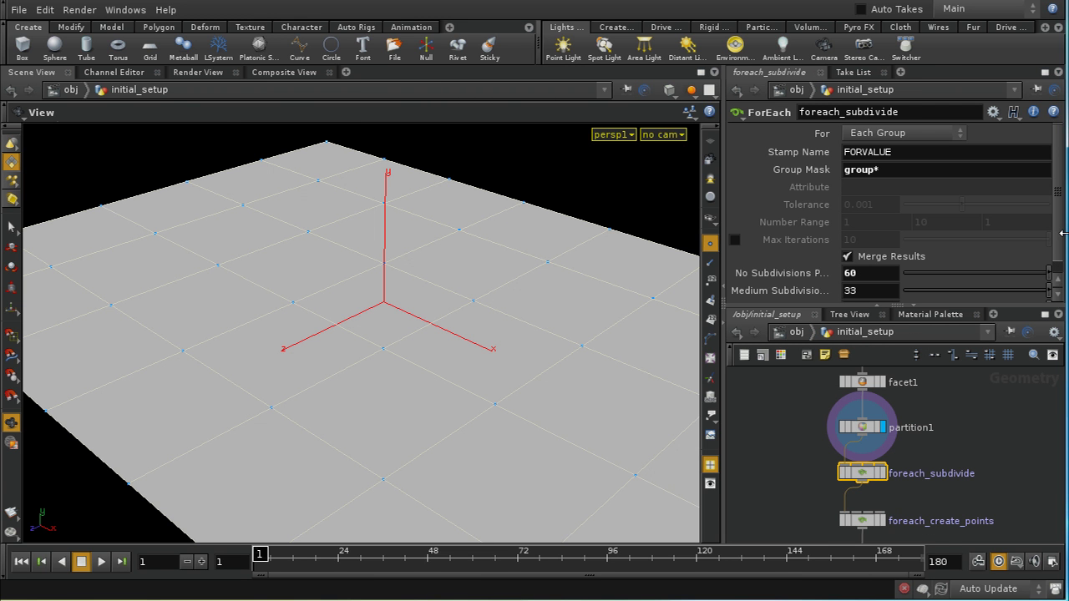
scroll(1056, 245, down, 1)
click(993, 112)
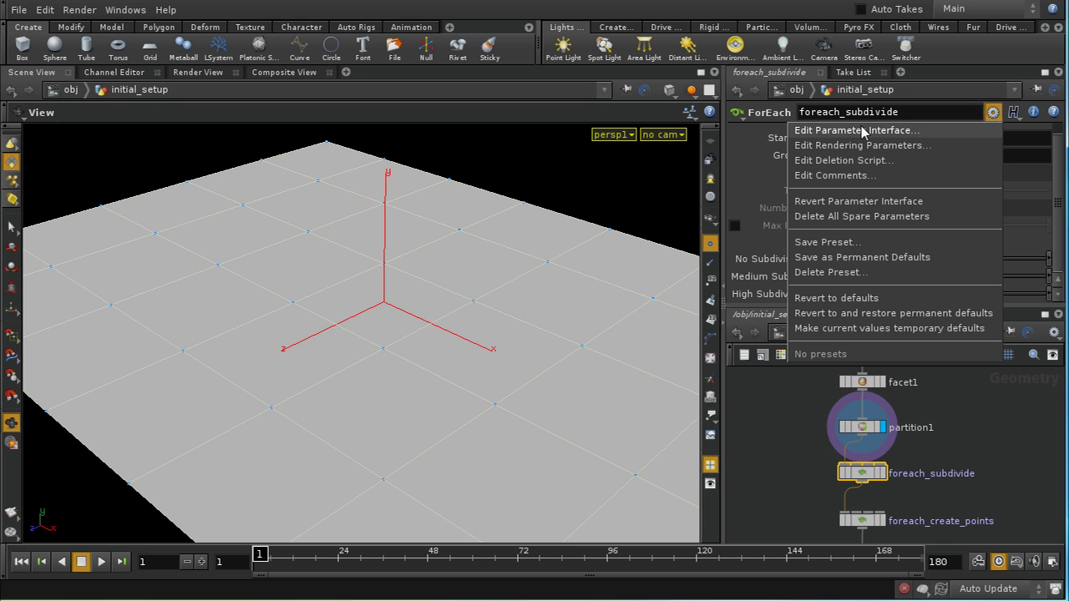
click(858, 133)
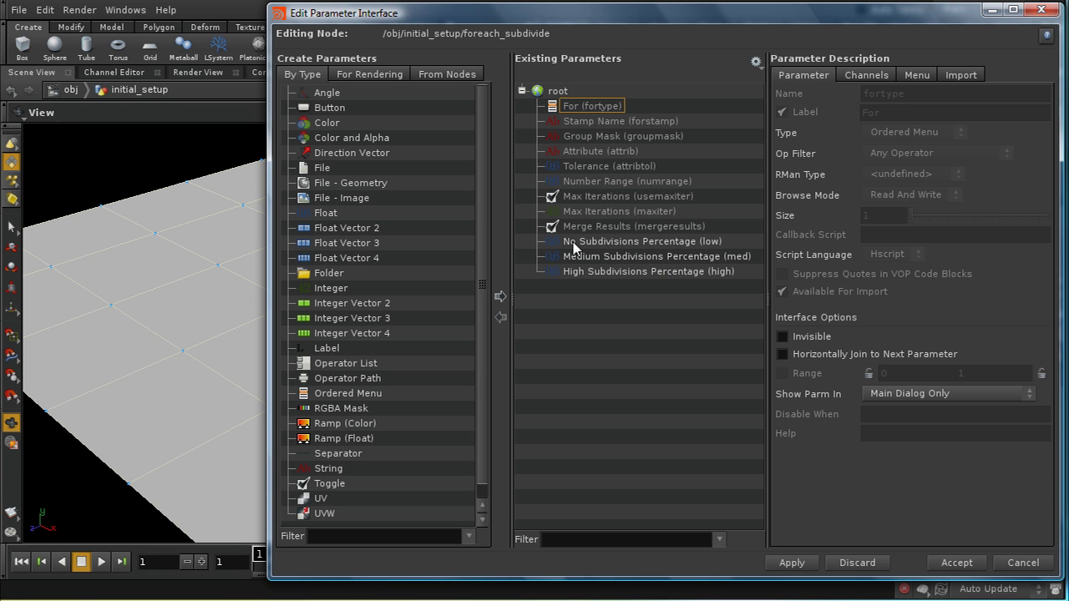
click(956, 563)
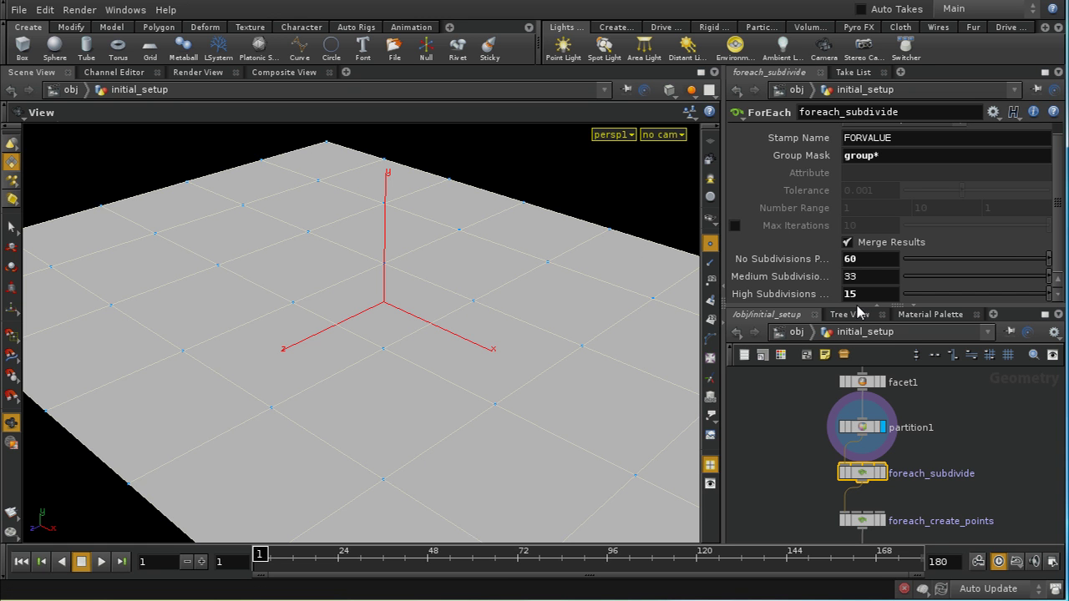
Enter the foreach_subdivide network and examine the full expressions behind the Med, Low and Total parameters of range_parameters.
double_click(864, 473)
middle_drag(931, 429, 937, 484)
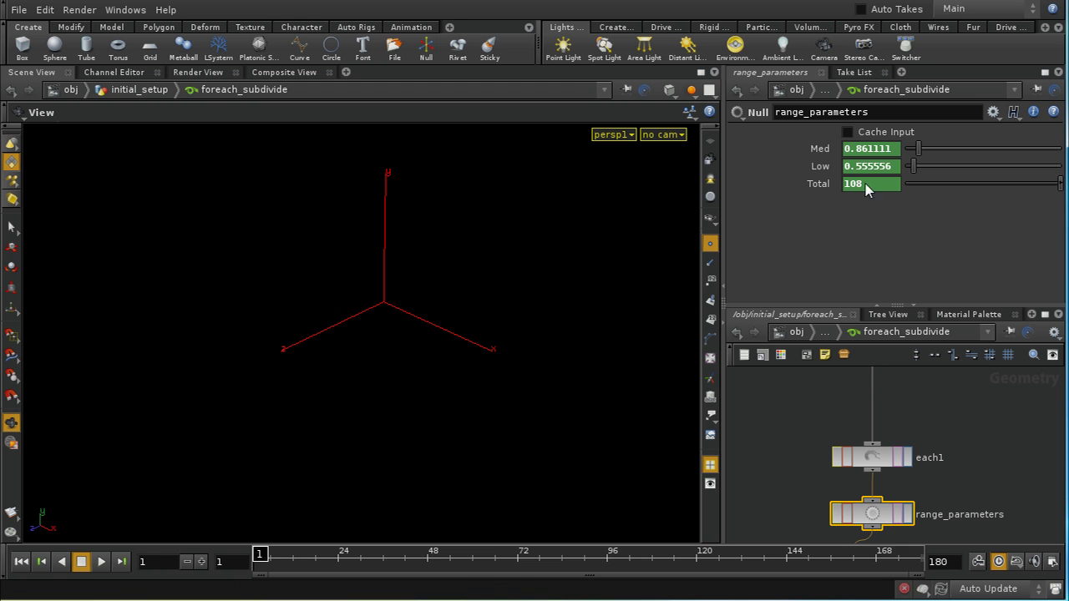
click(819, 149)
click(819, 166)
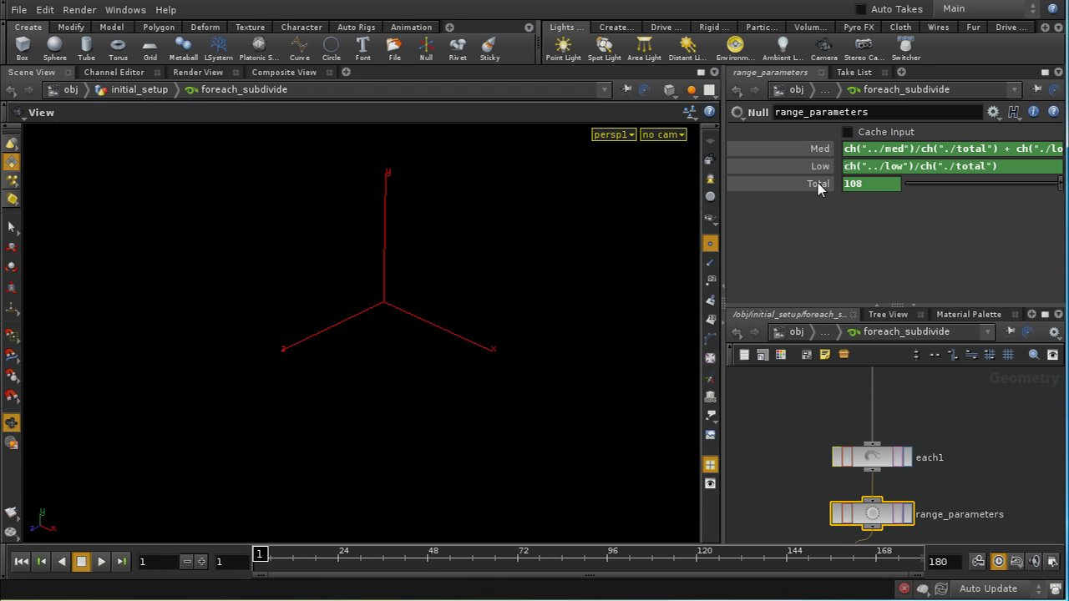
click(817, 182)
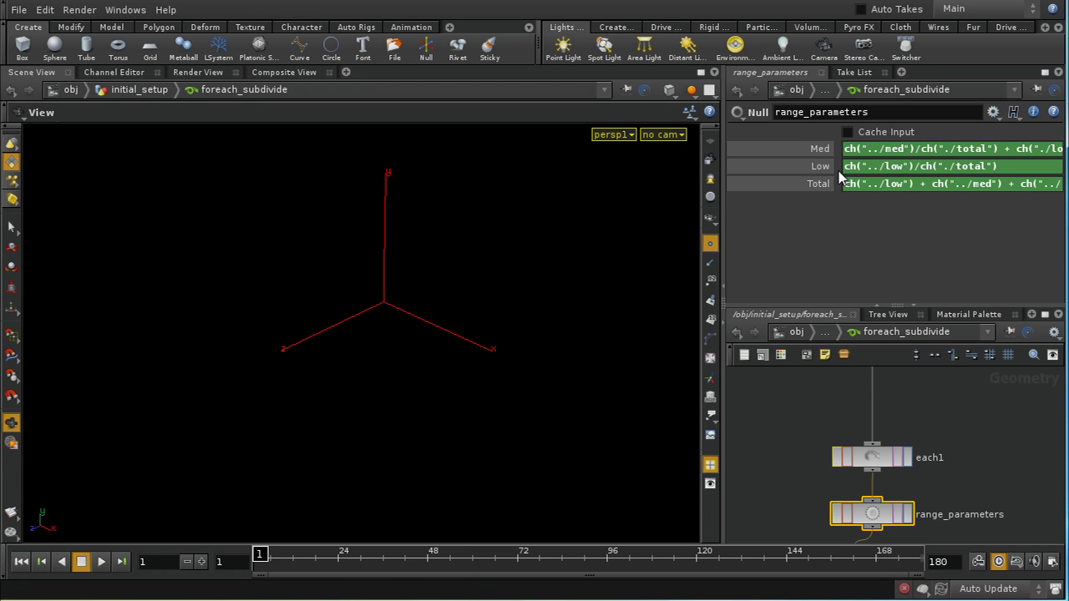
click(1044, 71)
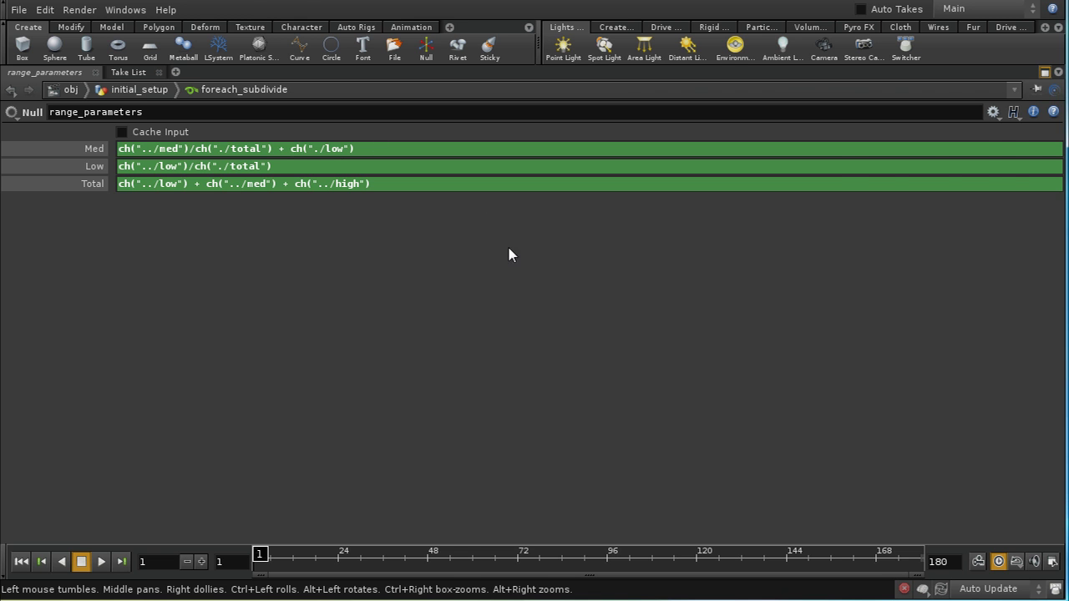
click(1045, 71)
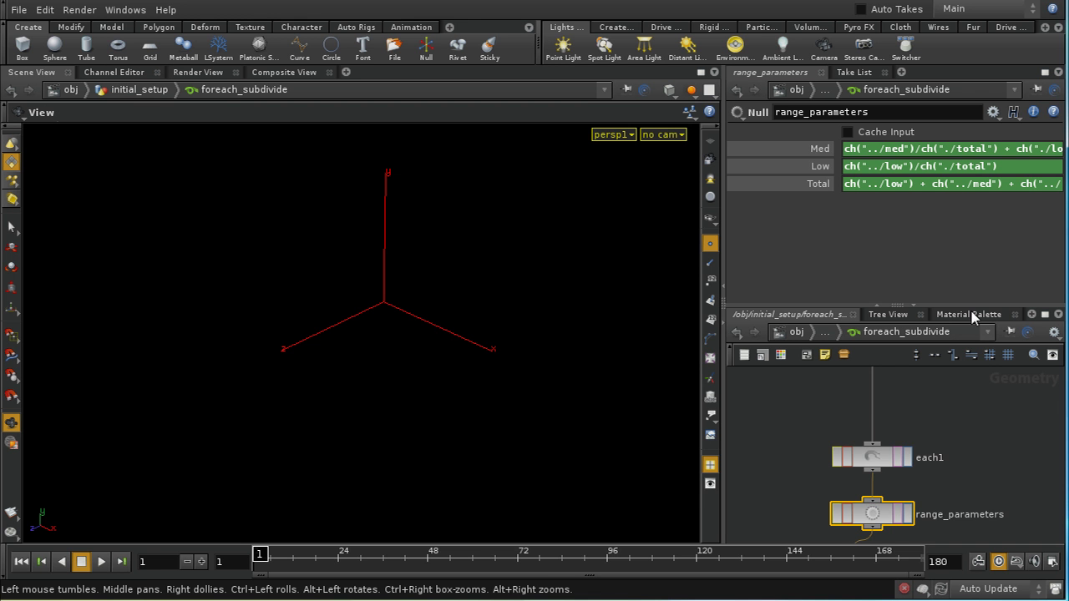
Review low_group's filter expression and the group nodes below it, and return to the initial_setup network to check the subdivision percentages.
middle_drag(971, 488, 971, 384)
click(873, 483)
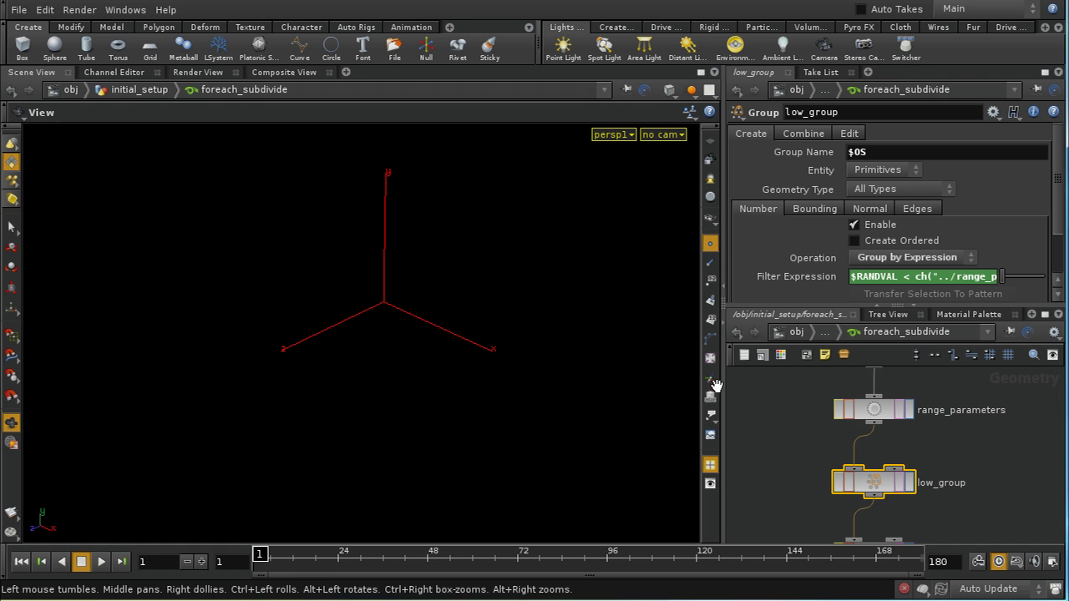
middle_drag(957, 472, 944, 426)
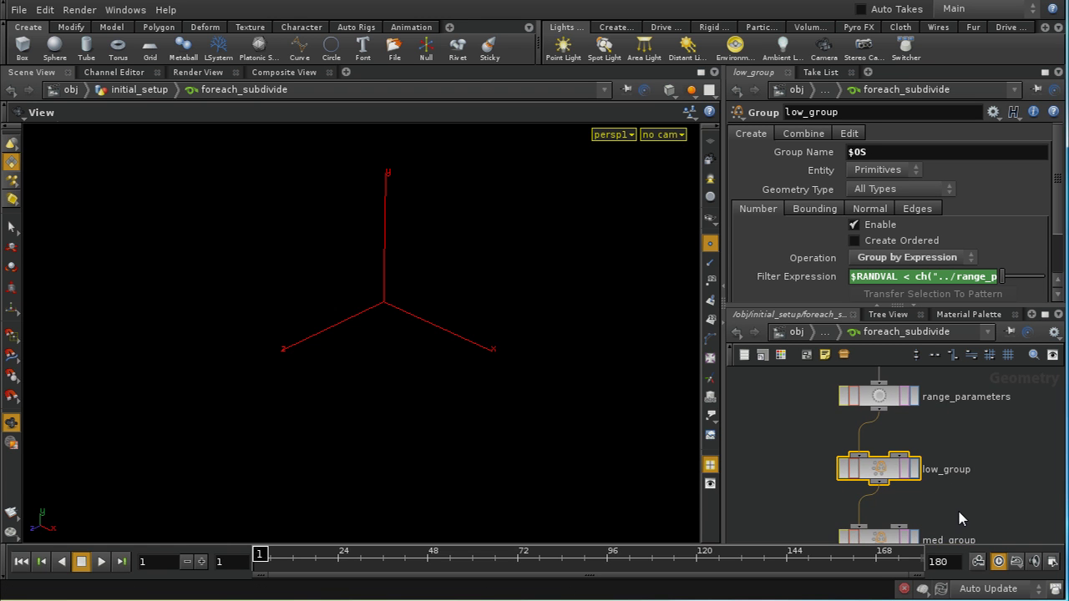
middle_drag(959, 517, 957, 477)
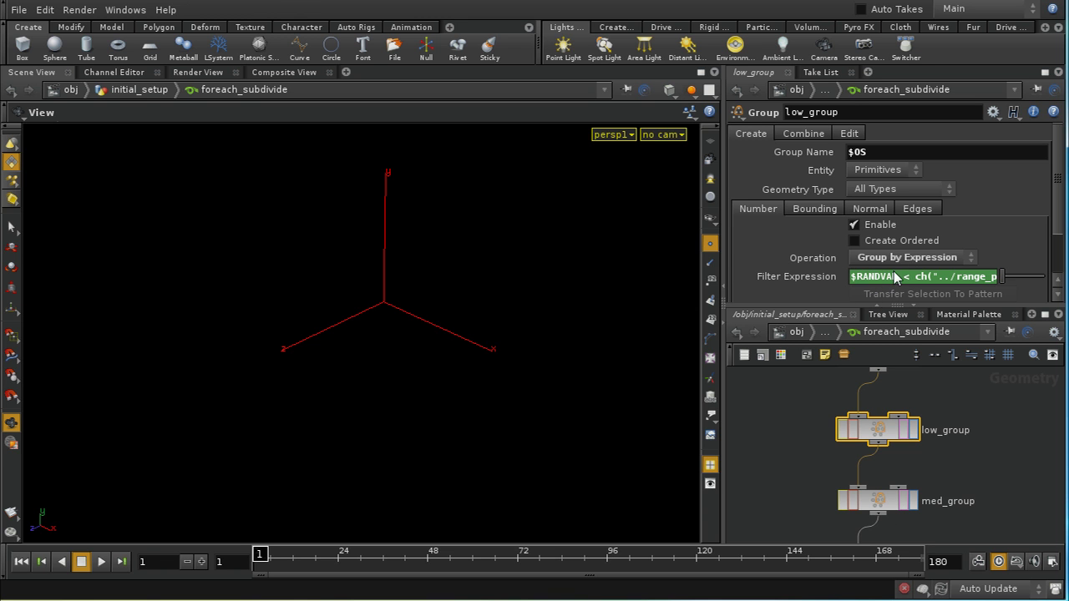
middle_drag(883, 501, 922, 443)
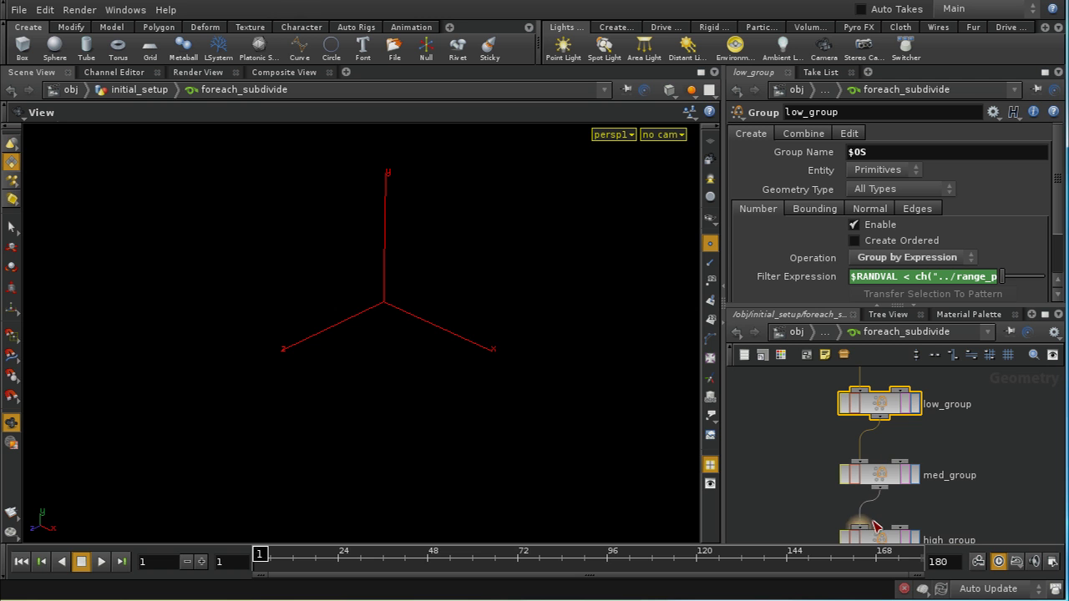
click(827, 331)
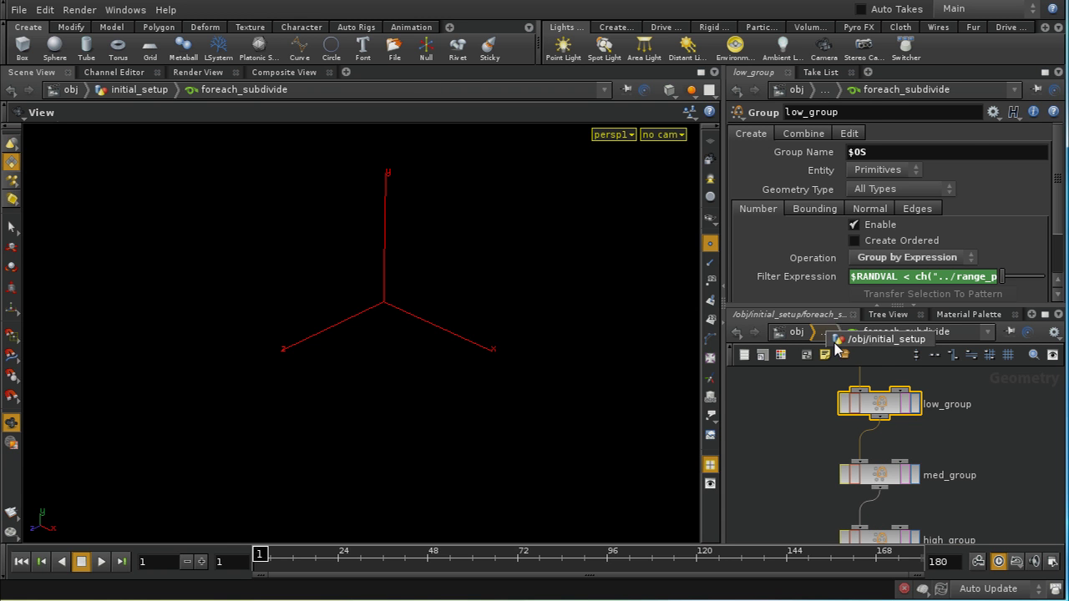
click(836, 344)
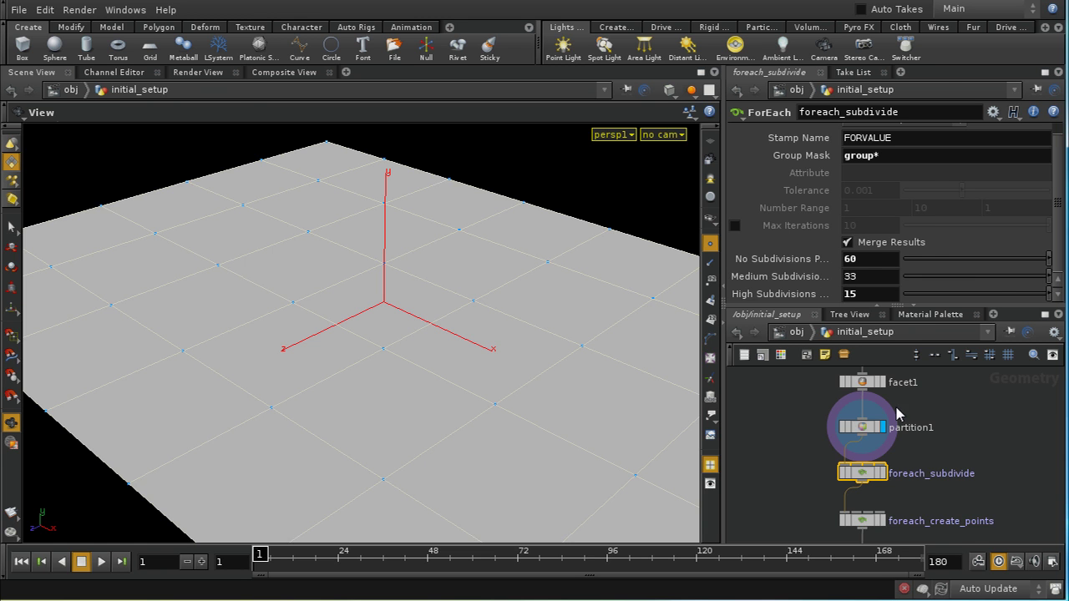
Re-enter foreach_subdivide and examine the group and depth settings of subdivide_medium and subdivide_high, and the facet1 options.
double_click(863, 472)
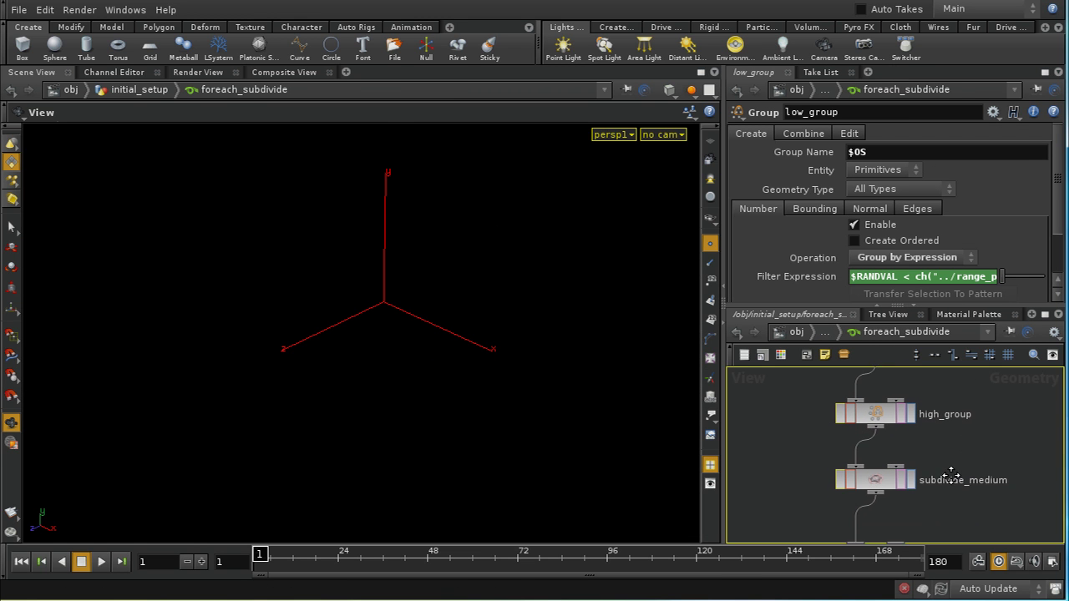
click(866, 455)
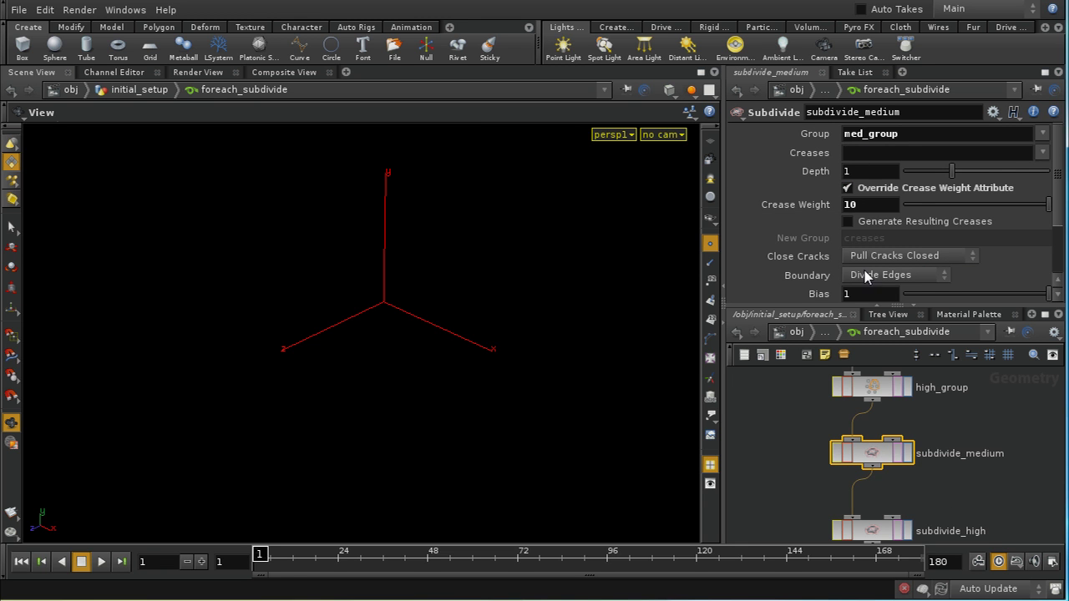
middle_drag(969, 469, 921, 431)
click(877, 443)
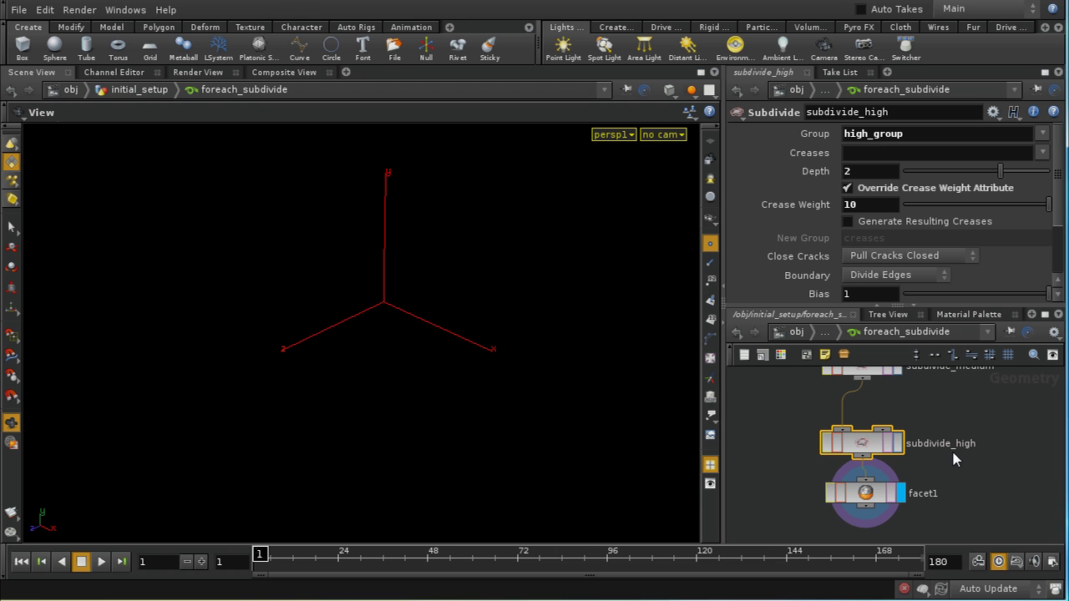
middle_drag(955, 434, 957, 473)
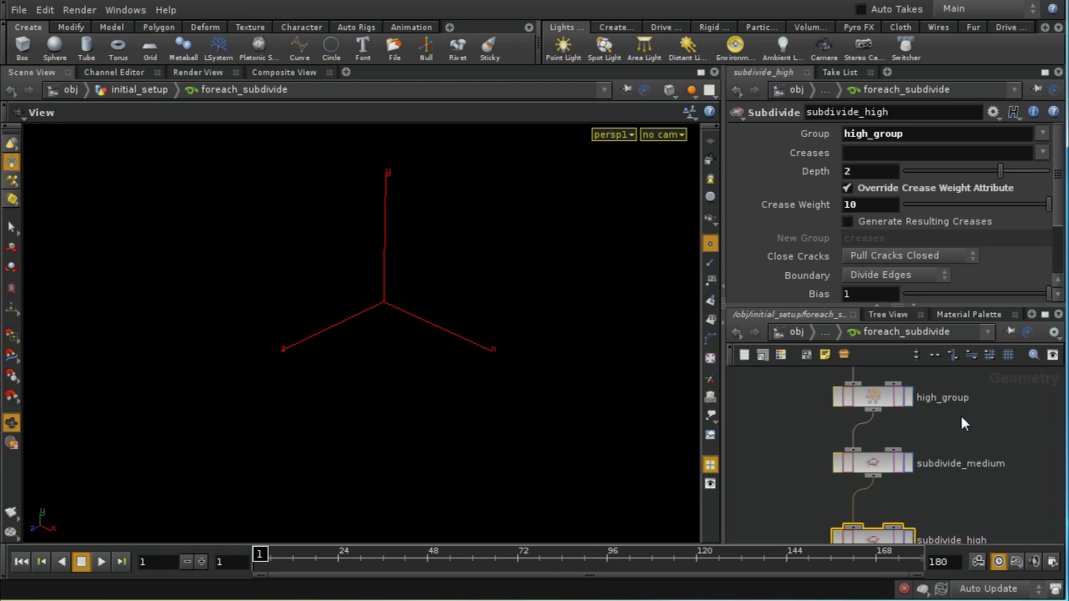
mouse_move(960, 413)
middle_down()
mouse_move(976, 535)
mouse_move(966, 410)
middle_up()
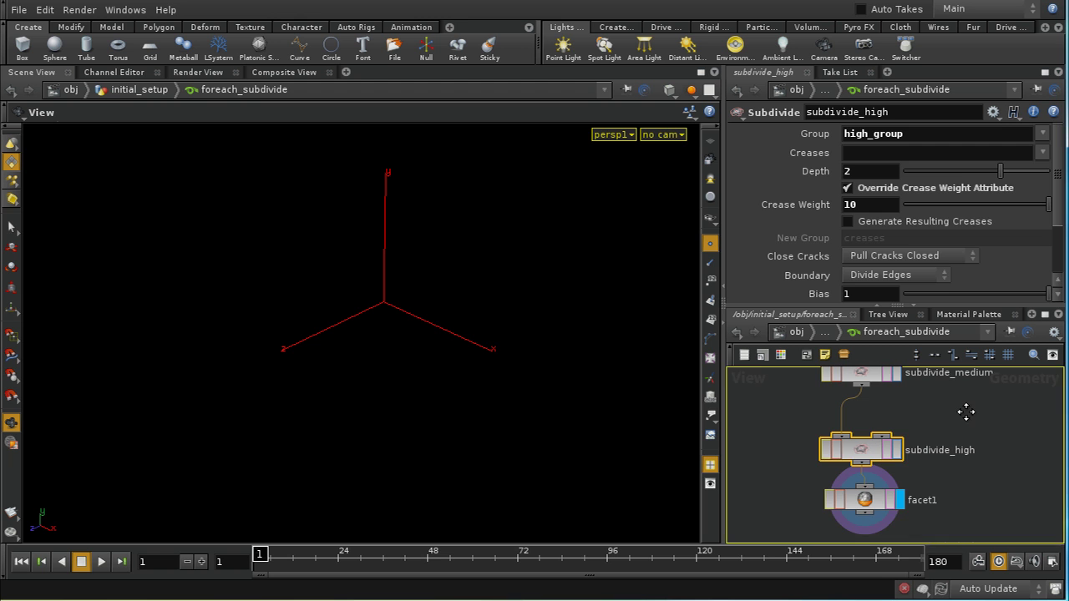
click(875, 508)
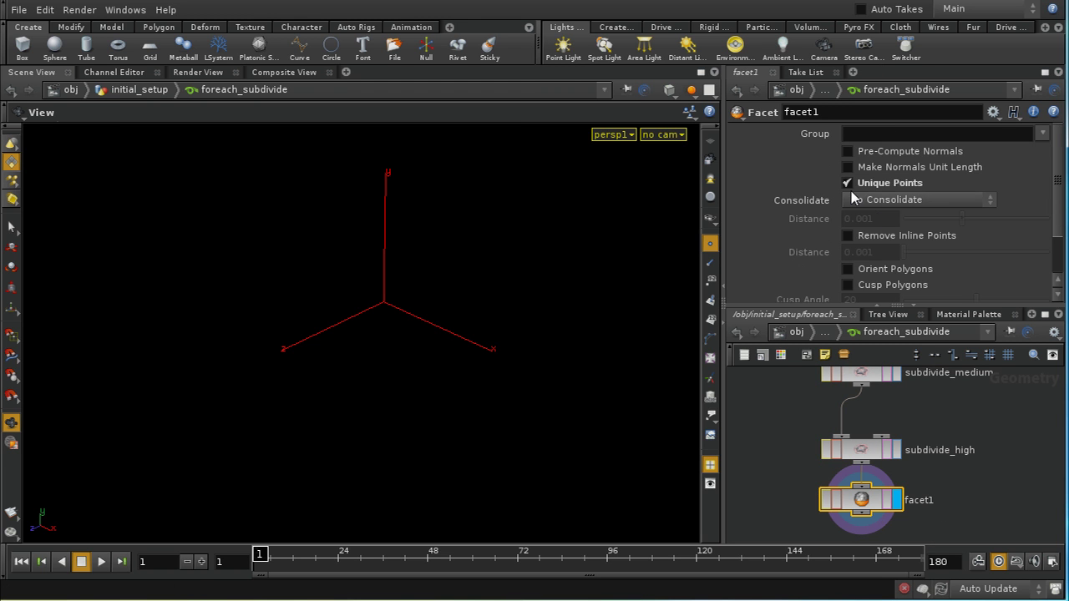
Return to the initial_setup network and display the foreach_subdivide node to show the randomly subdivided grid.
click(825, 332)
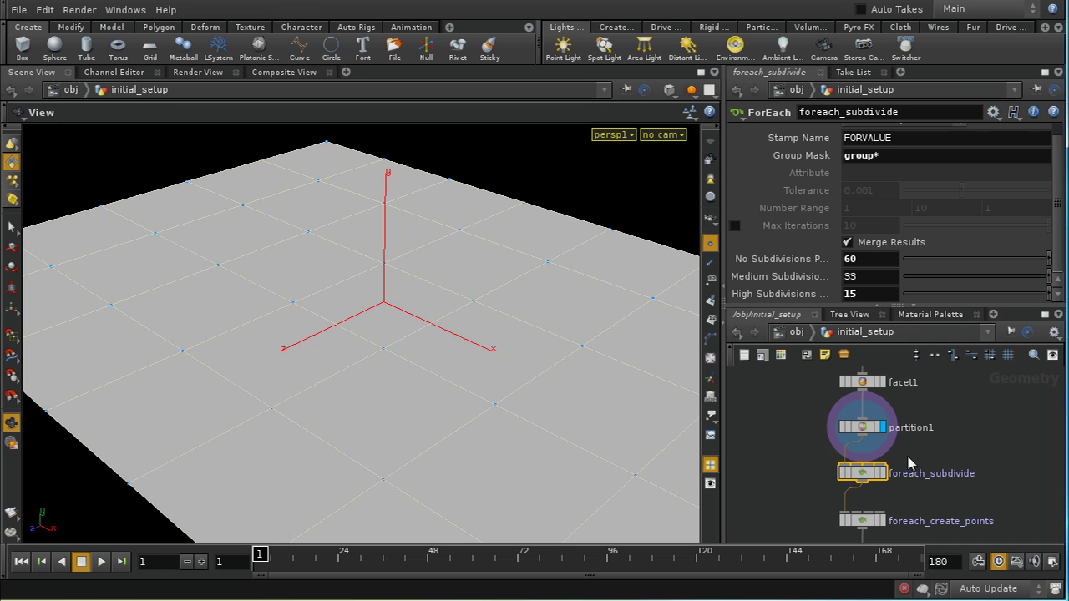
click(881, 473)
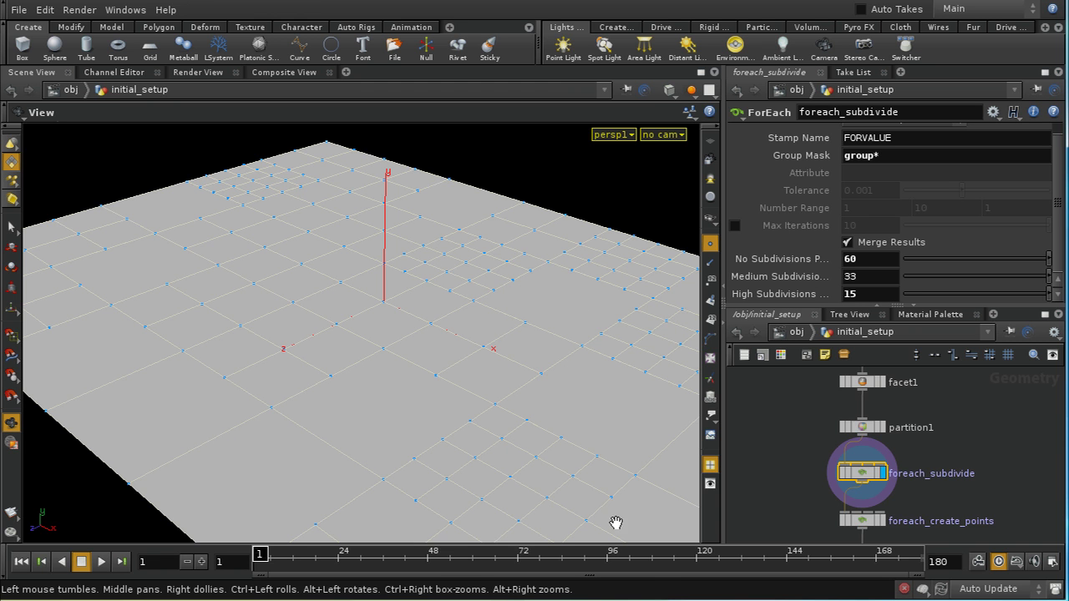
middle_drag(973, 530, 966, 487)
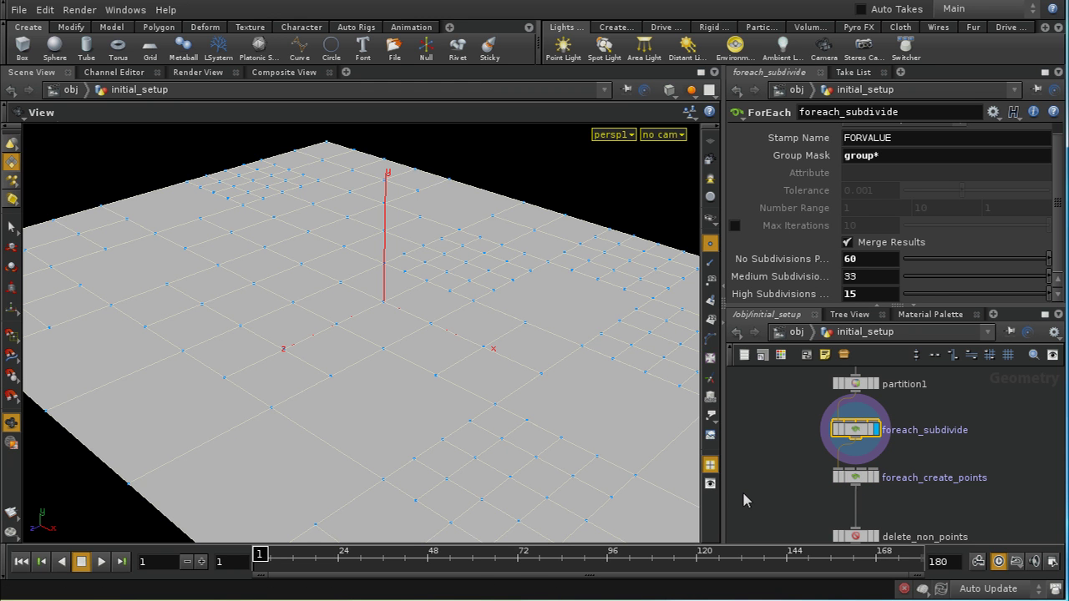
Select foreach_create_points and inspect the expression driving the end value of its Number Range, leaving it as it is.
click(858, 478)
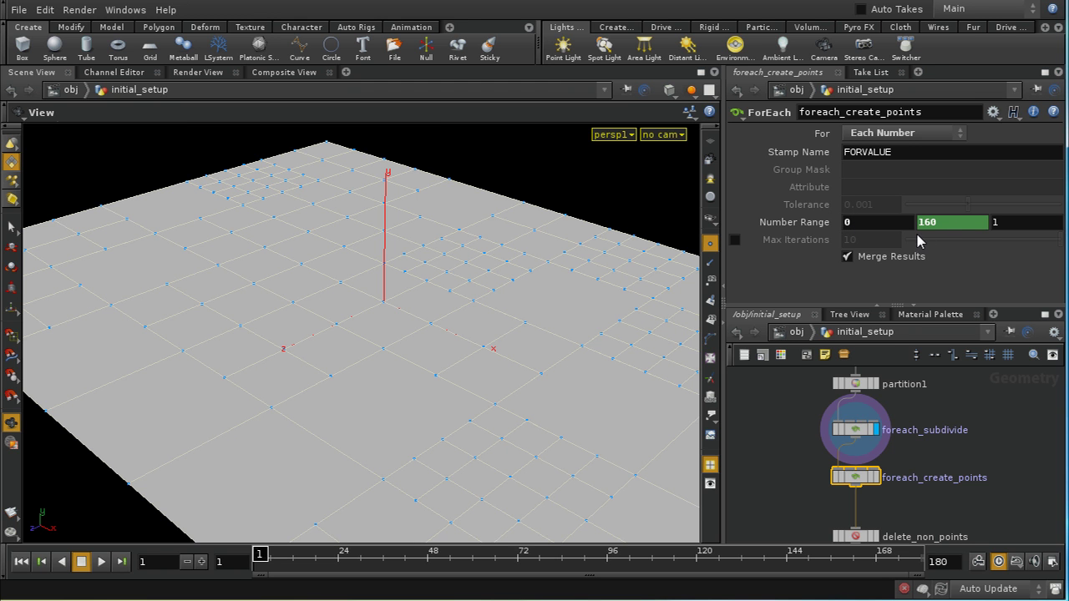
click(818, 222)
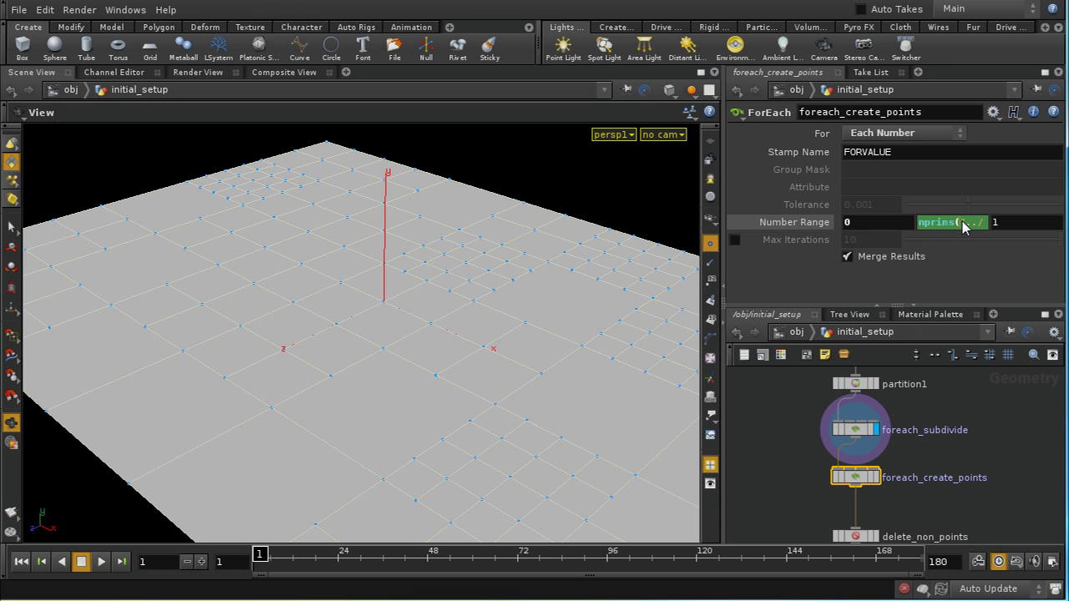
click(964, 223)
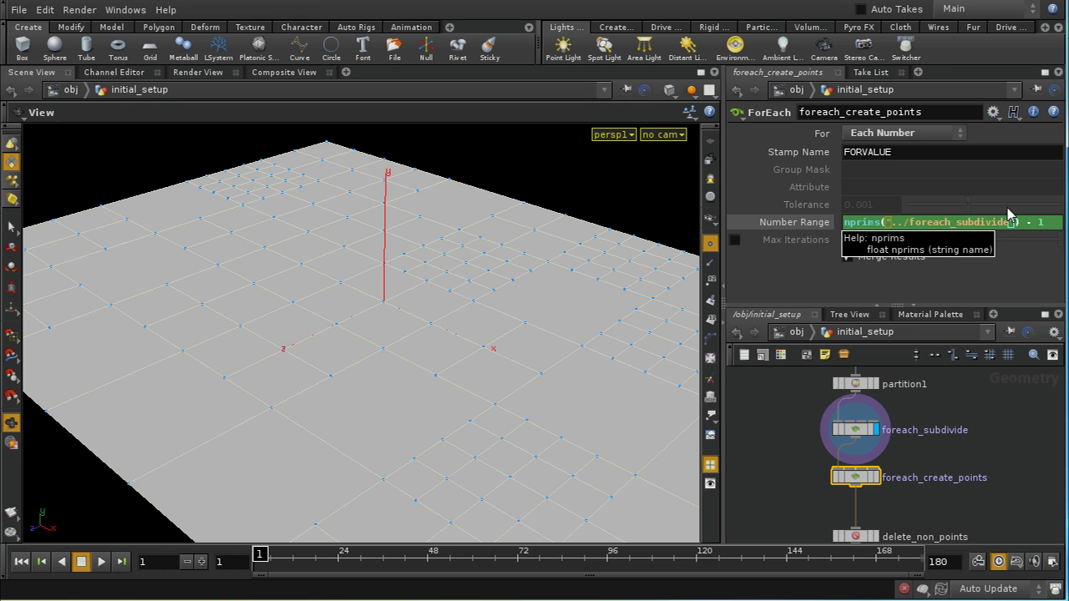
key(Return)
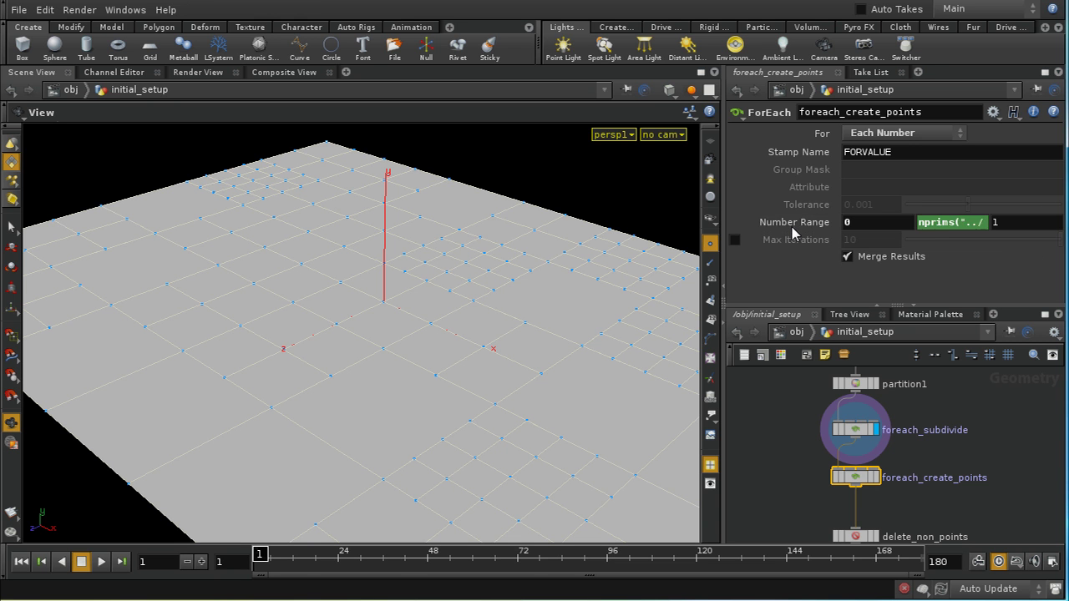
click(790, 223)
Display foreach_create_points and enter its network to inspect the create_pscale, blast1 and each1 nodes.
click(860, 484)
double_click(860, 483)
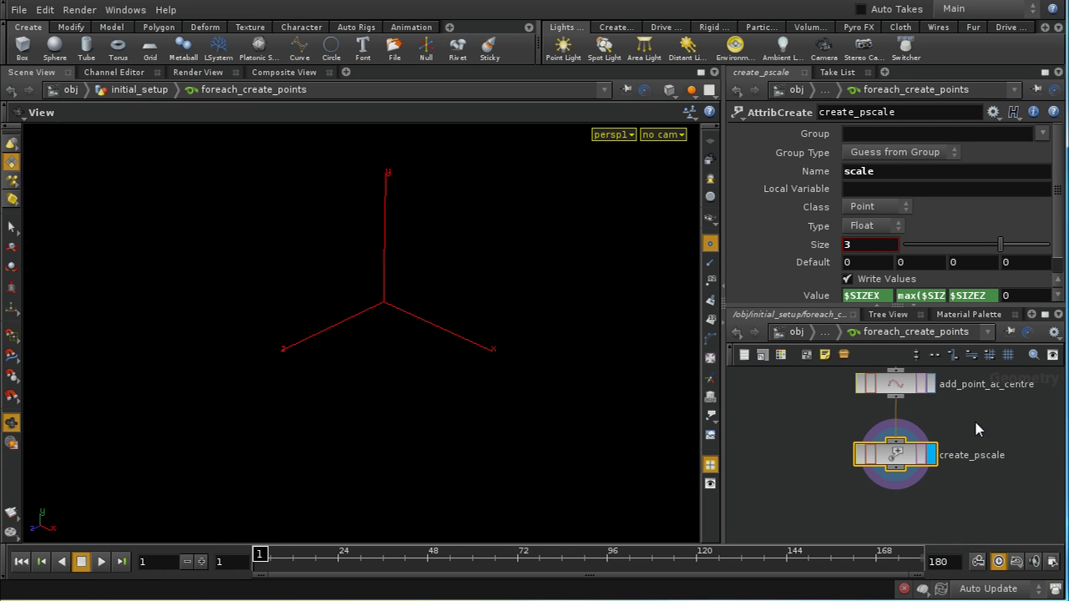
scroll(970, 514, up, 5)
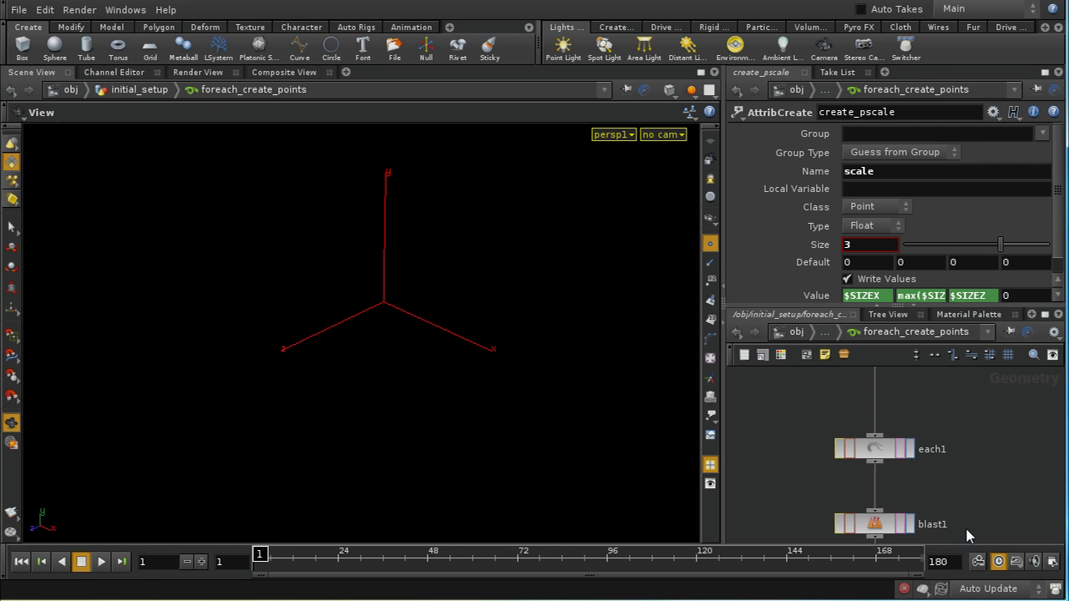
click(868, 526)
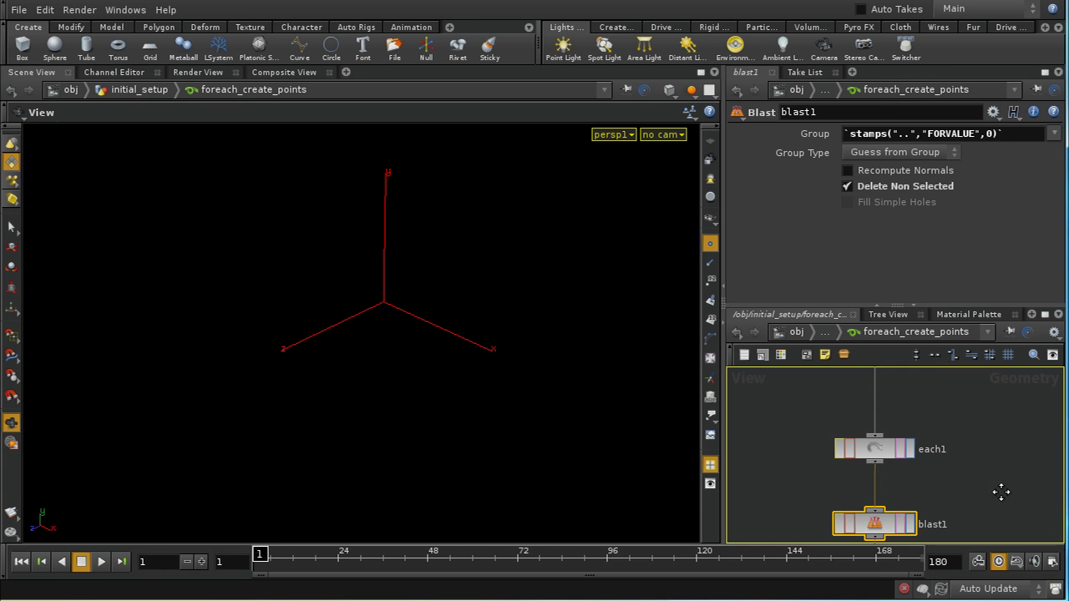
scroll(1000, 493, down, 2)
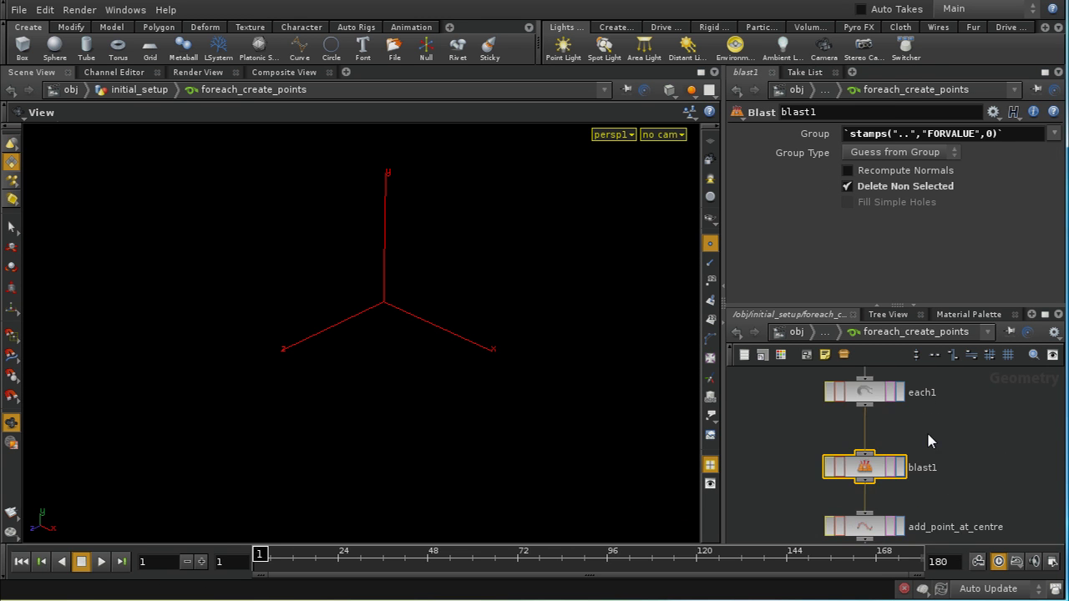
click(873, 394)
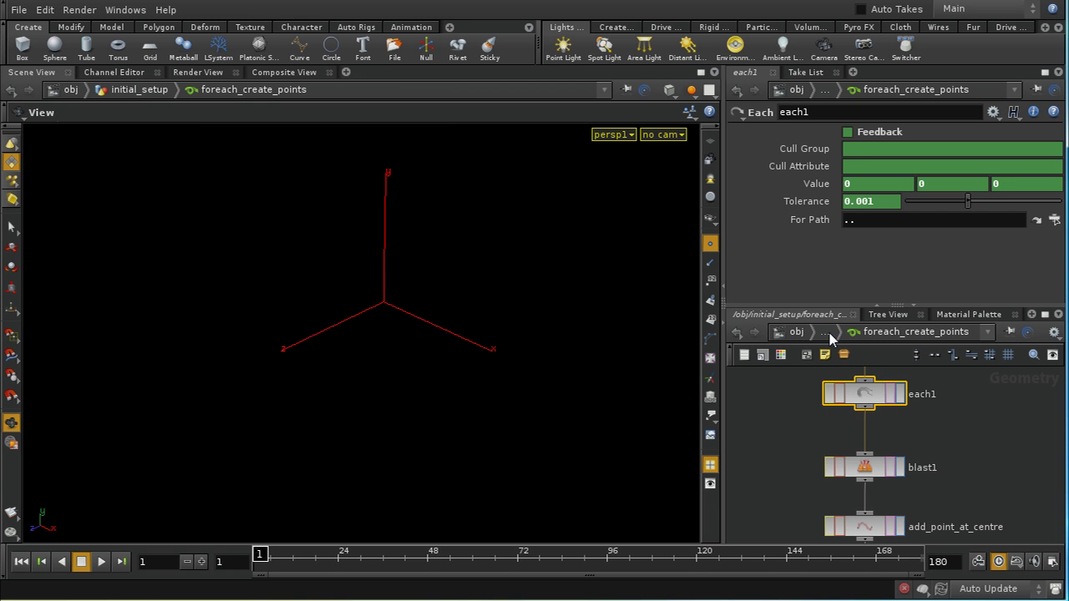
Return to the initial_setup network and review foreach_create_points' available loop types, keeping Each Number.
click(847, 345)
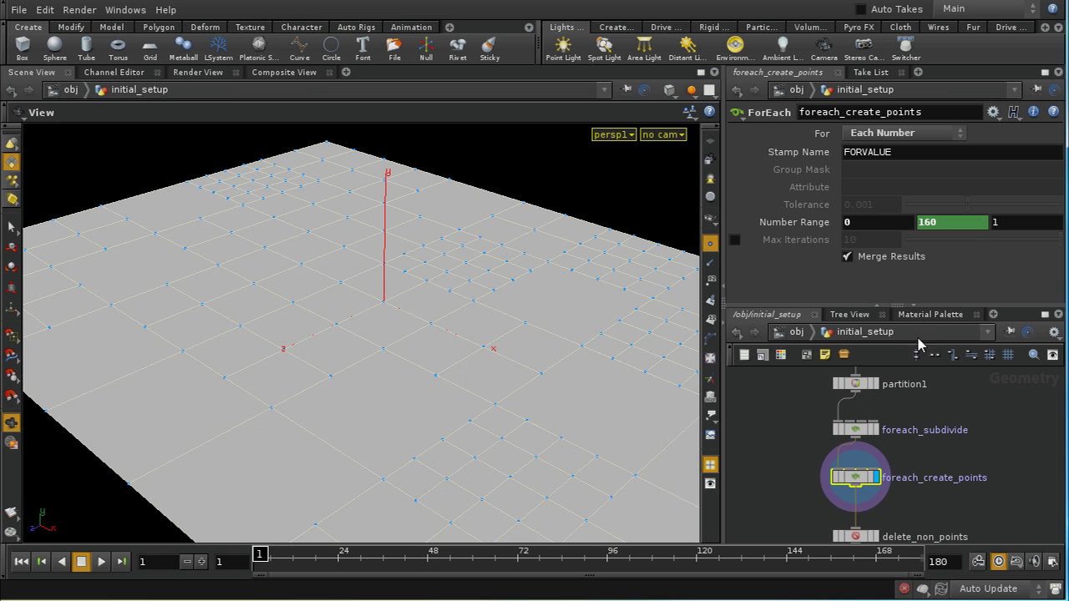
click(881, 138)
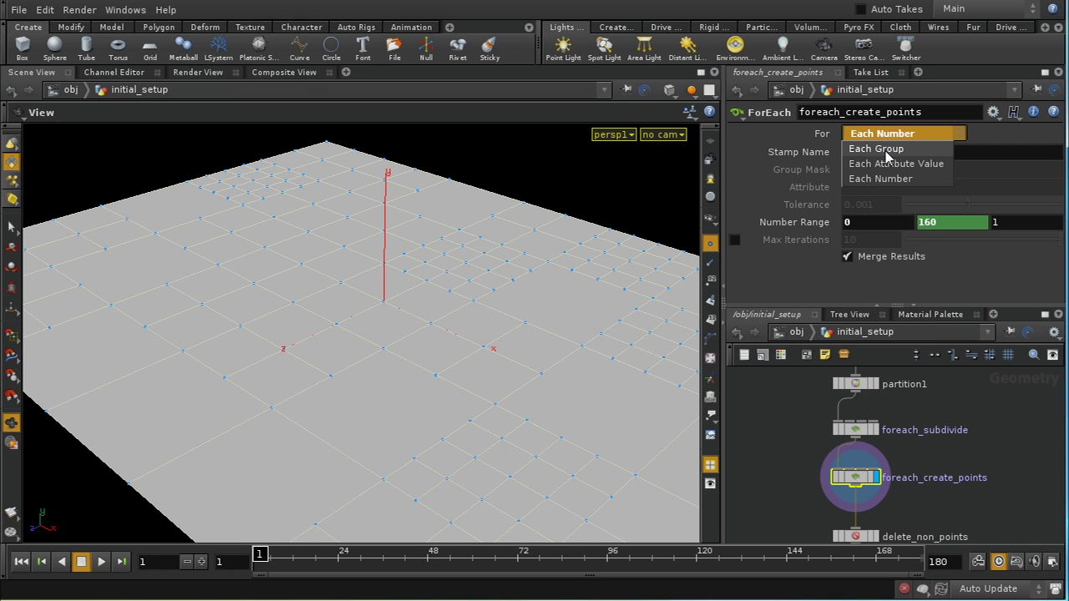
click(893, 179)
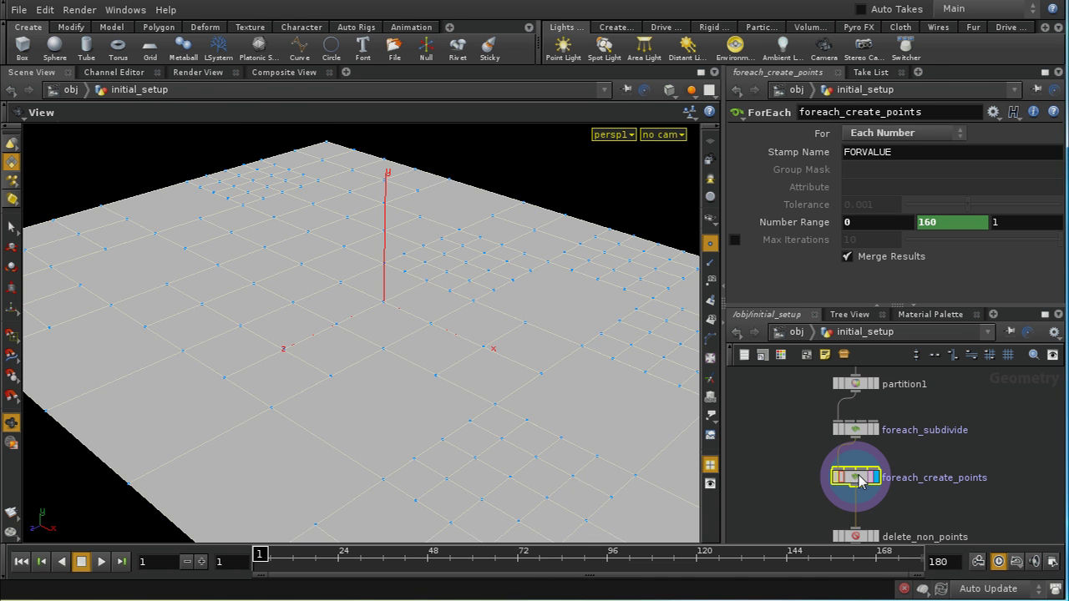
Check the FORVALUE stamp expression in blast1's Group inside foreach_create_points, and go back to the initial_setup network.
double_click(860, 480)
click(876, 472)
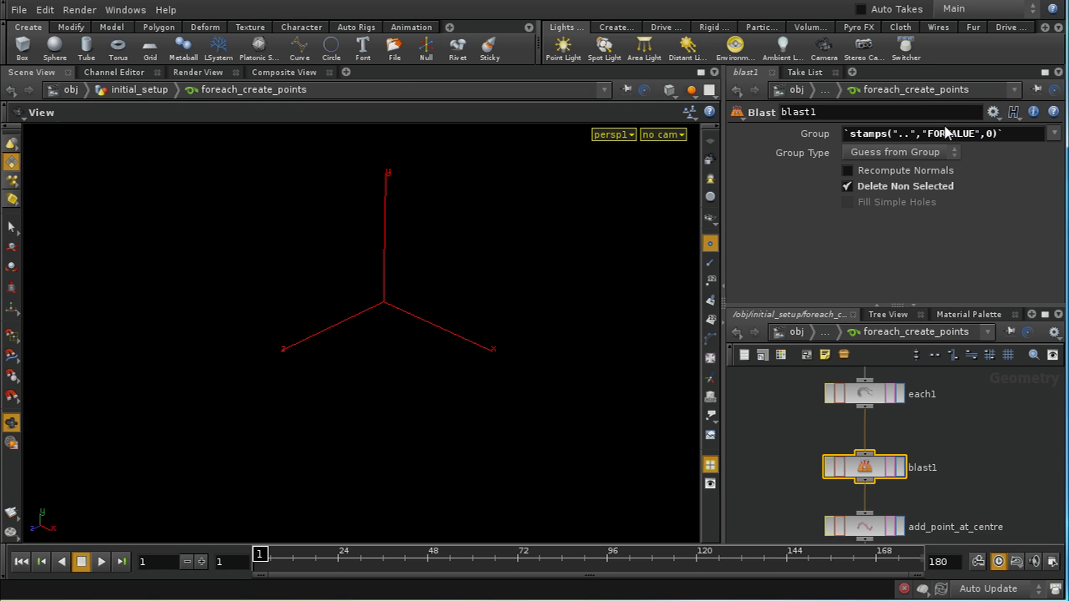
click(816, 334)
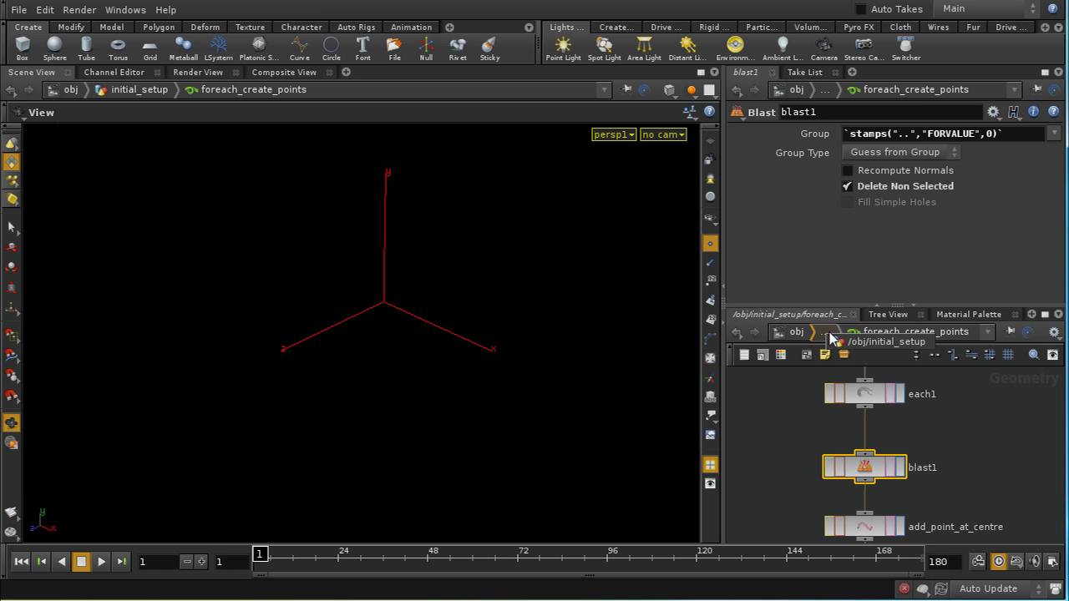
click(867, 351)
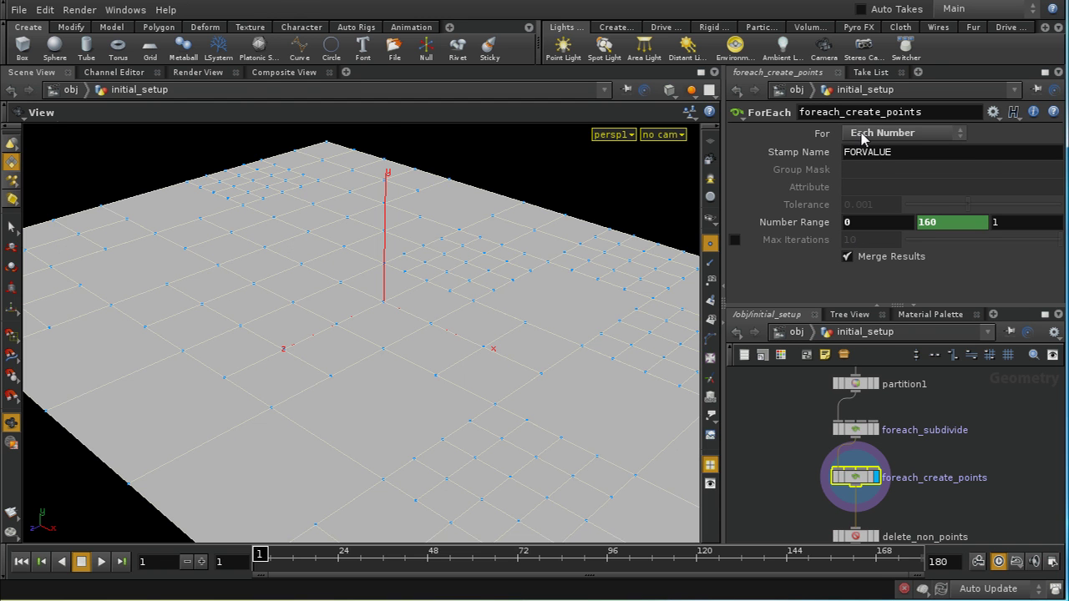
Enter foreach_create_points, display add_point_at_centre and inspect the expression in its Point 0 Y coordinate.
double_click(858, 478)
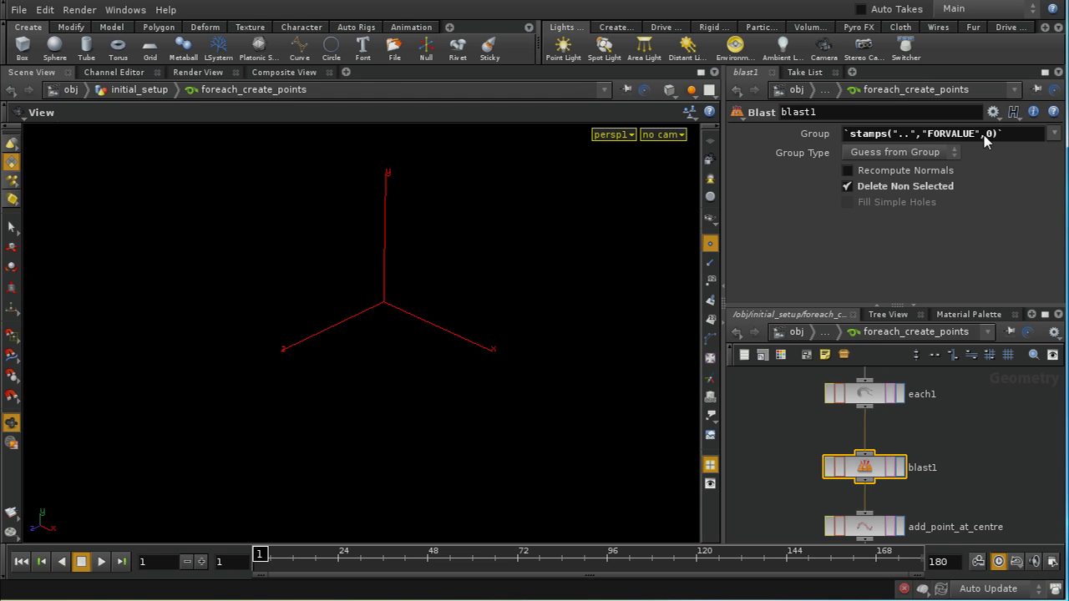
middle_drag(937, 490, 941, 458)
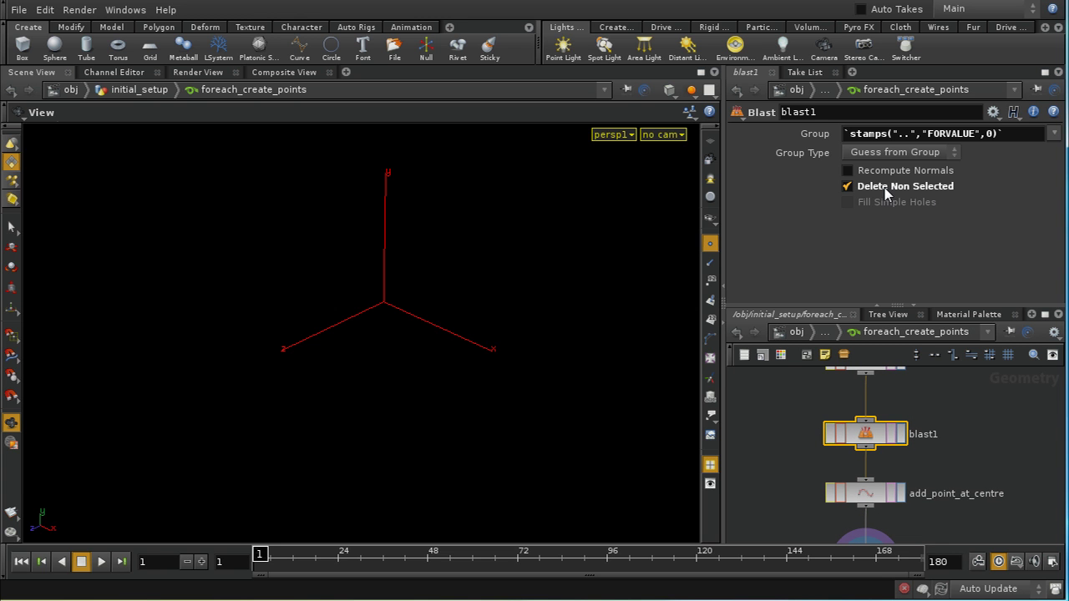
click(897, 501)
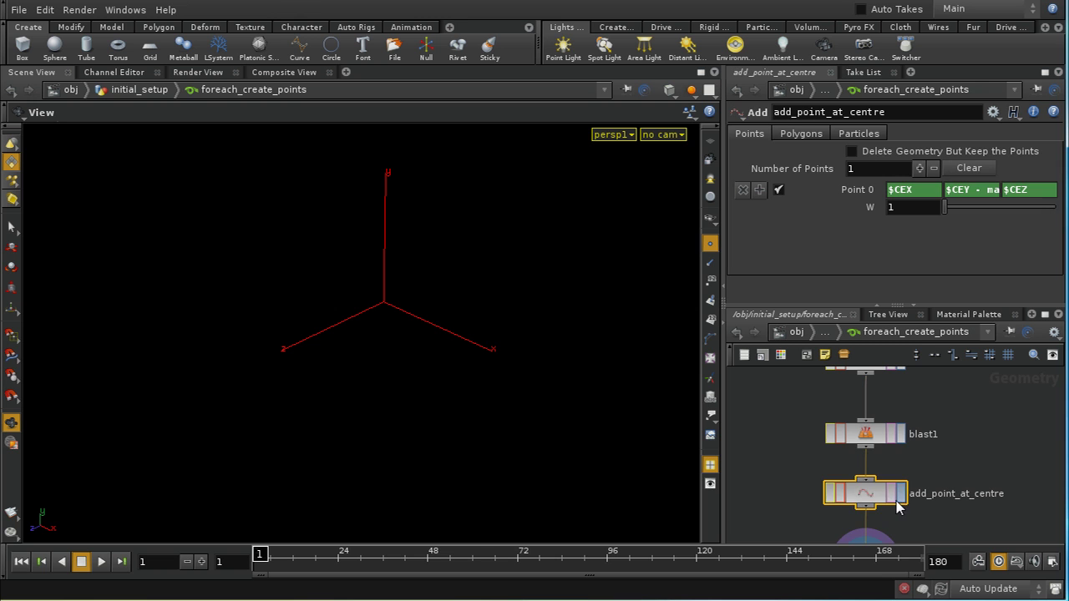
click(901, 499)
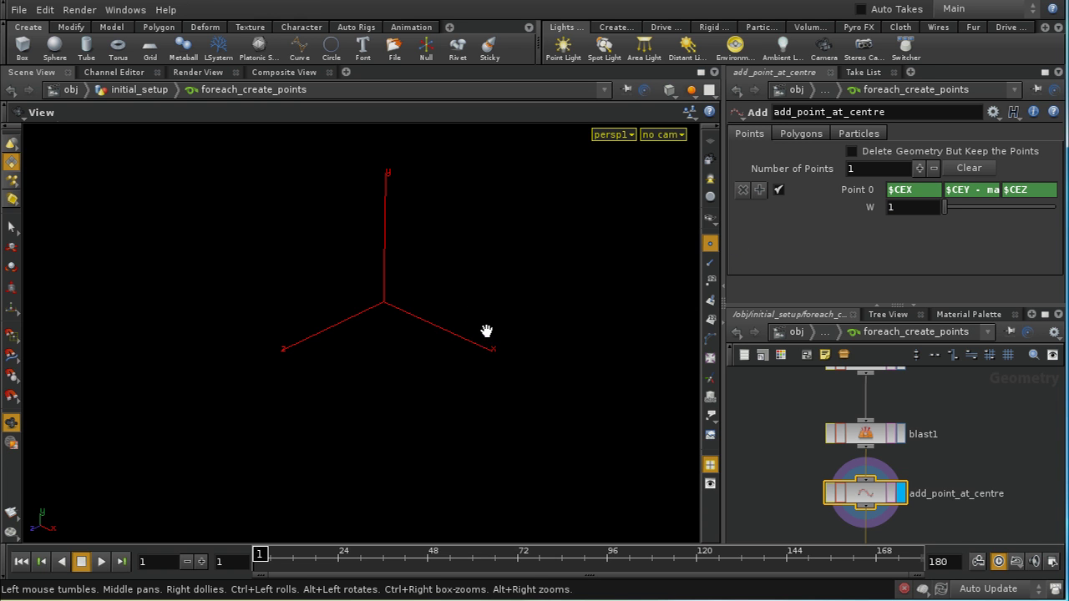
click(981, 191)
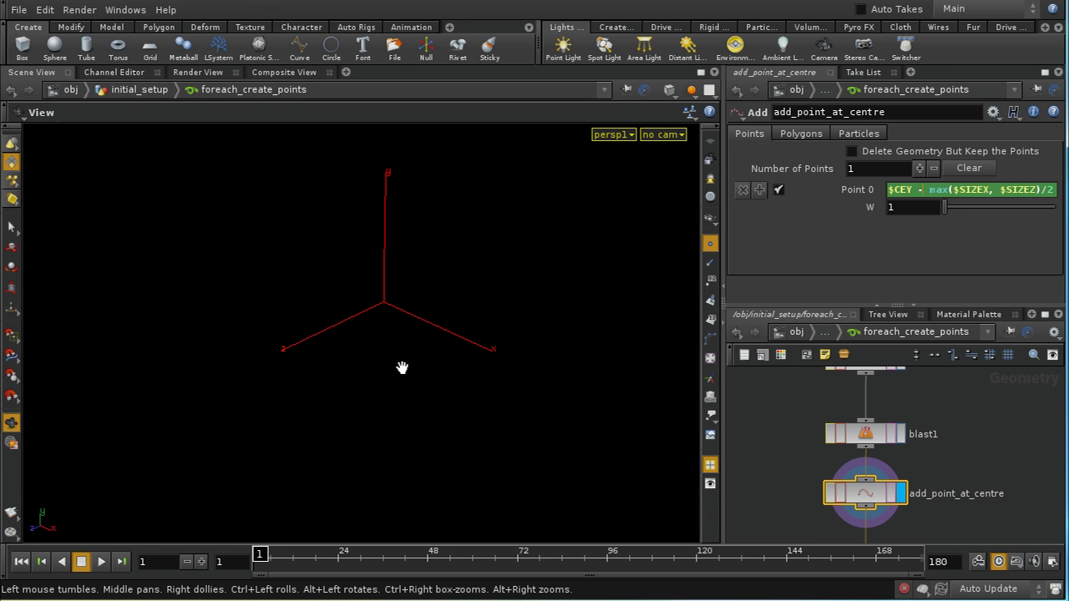
Display create_pscale and inspect the X and Y Value expressions of its scale attribute, toggling between expressions and evaluated numbers.
middle_drag(958, 536, 957, 442)
click(903, 482)
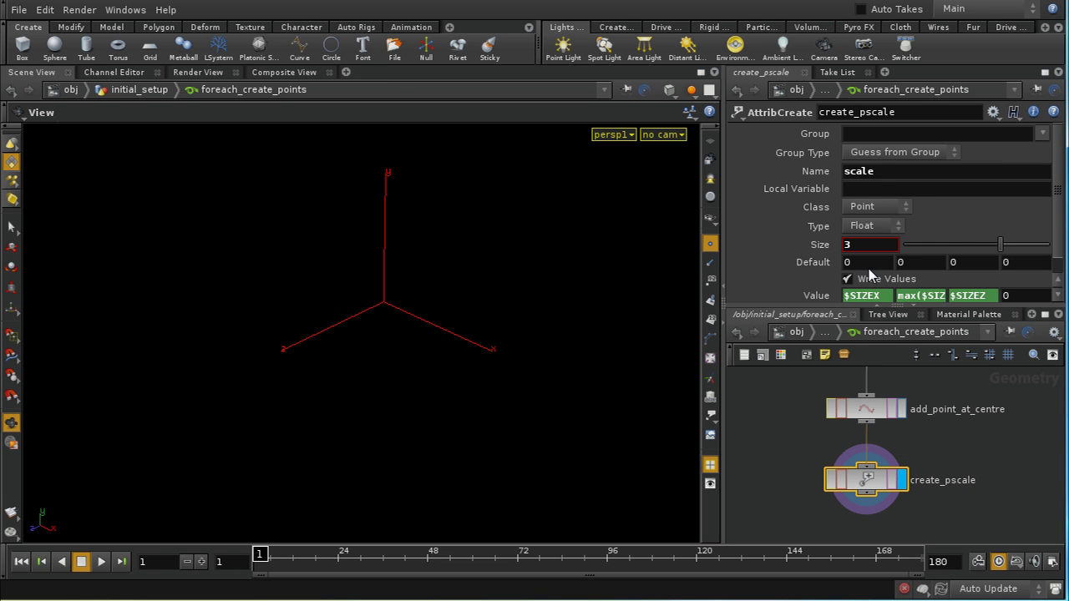
click(868, 297)
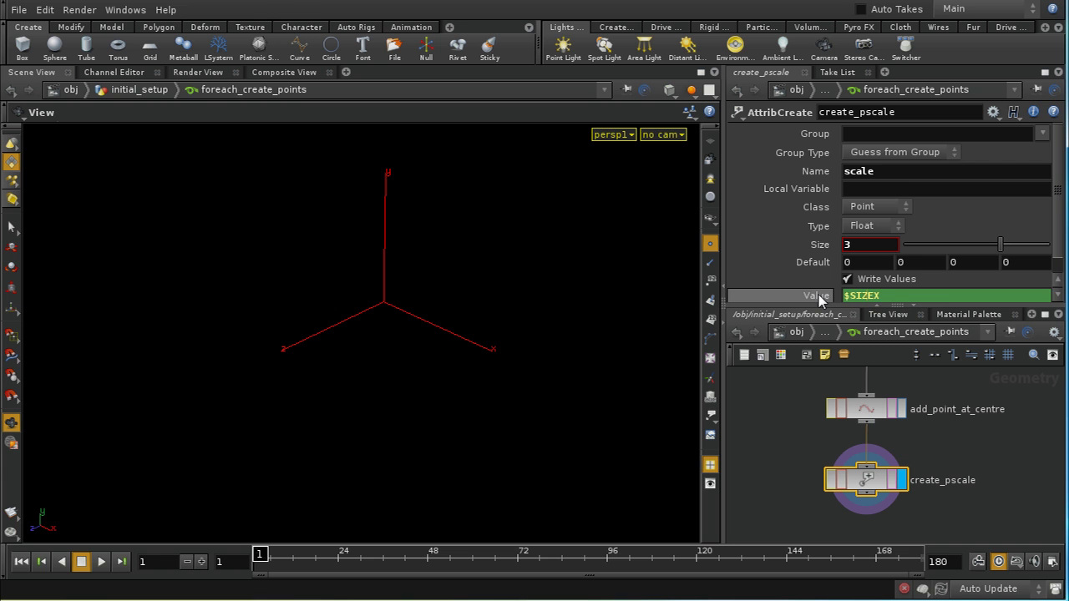
key(Return)
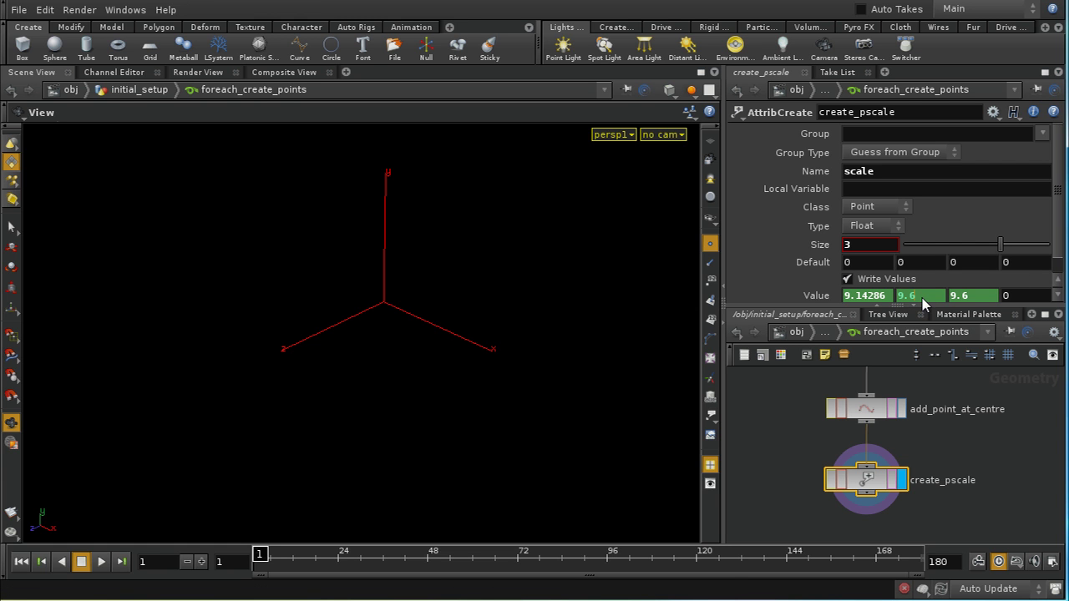
key(e)
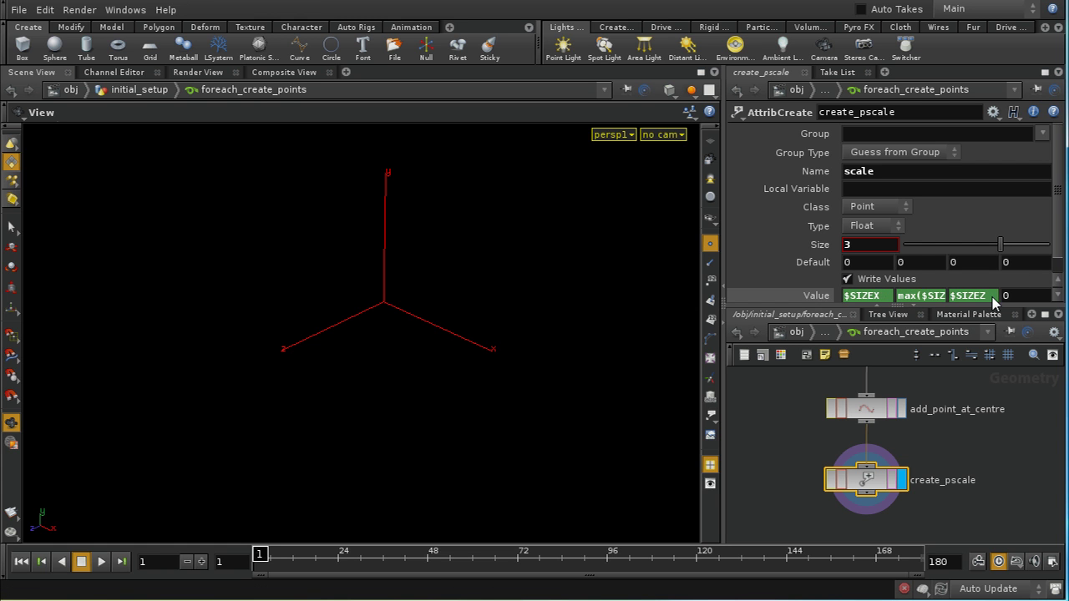
click(921, 296)
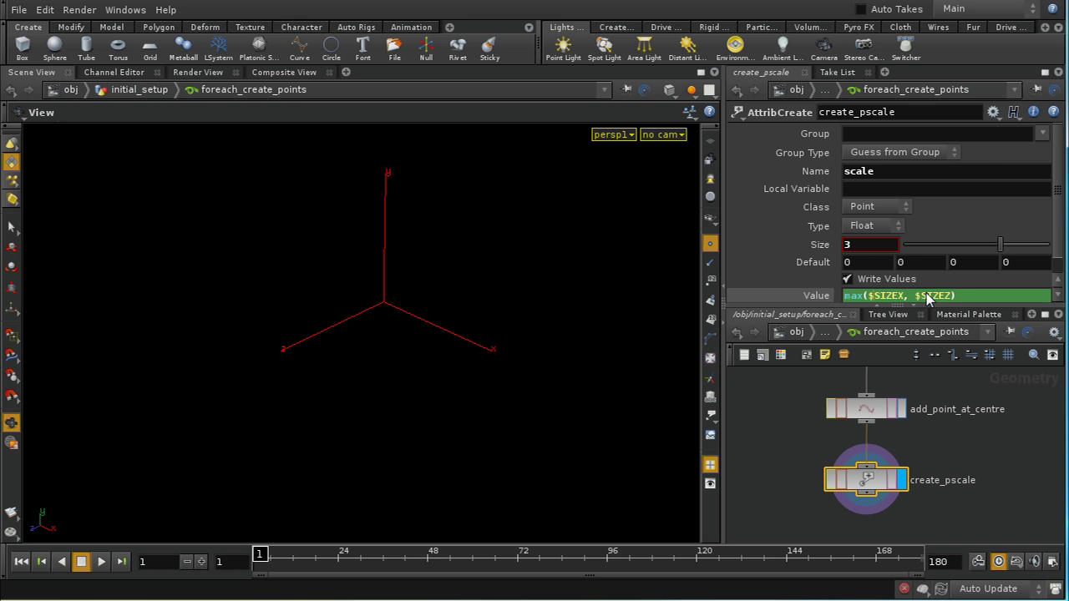
click(809, 296)
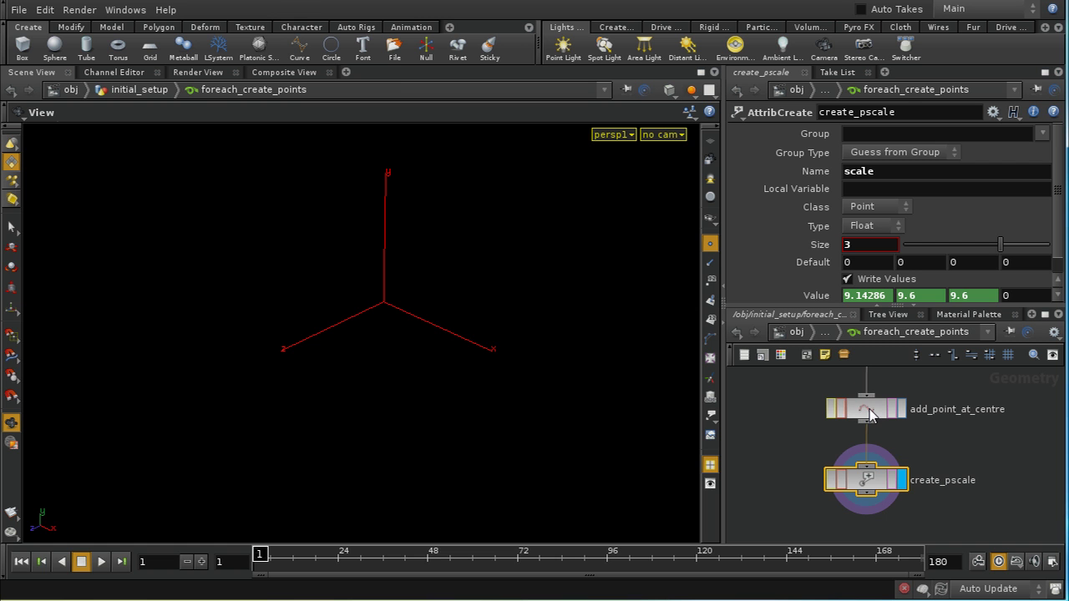
Return to the initial_setup network, display delete_non_points and examine the remaining points from the side and above.
click(824, 333)
click(843, 357)
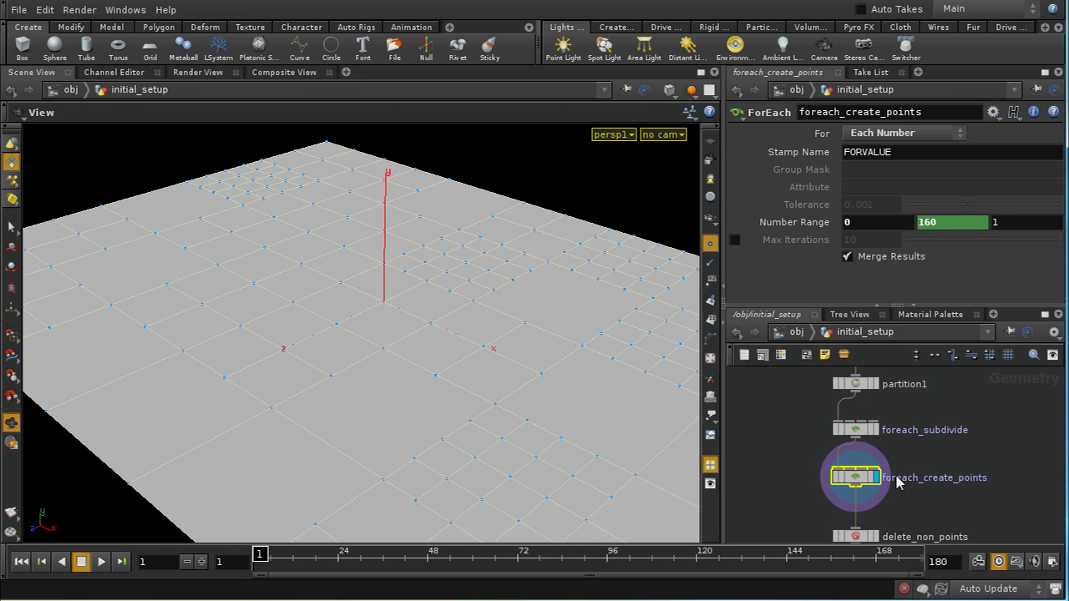
middle_drag(900, 506, 937, 423)
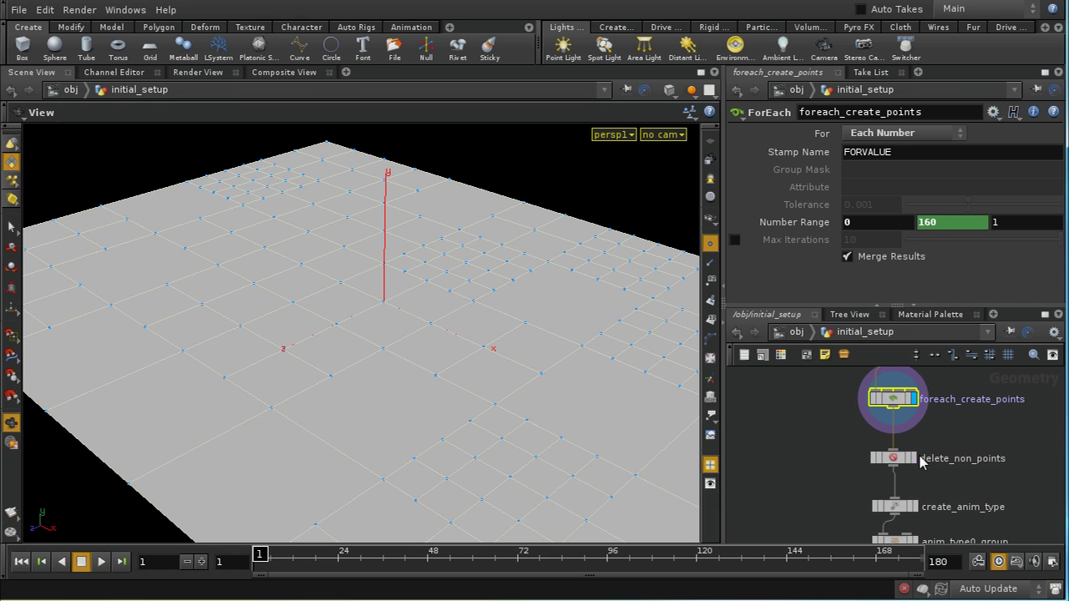
mouse_move(890, 456)
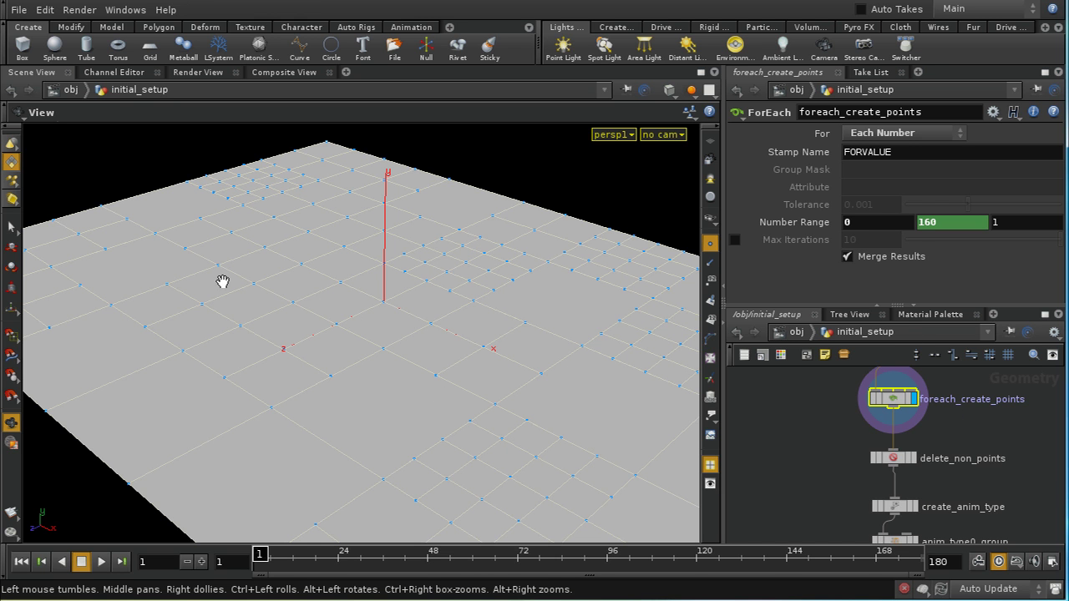
click(893, 459)
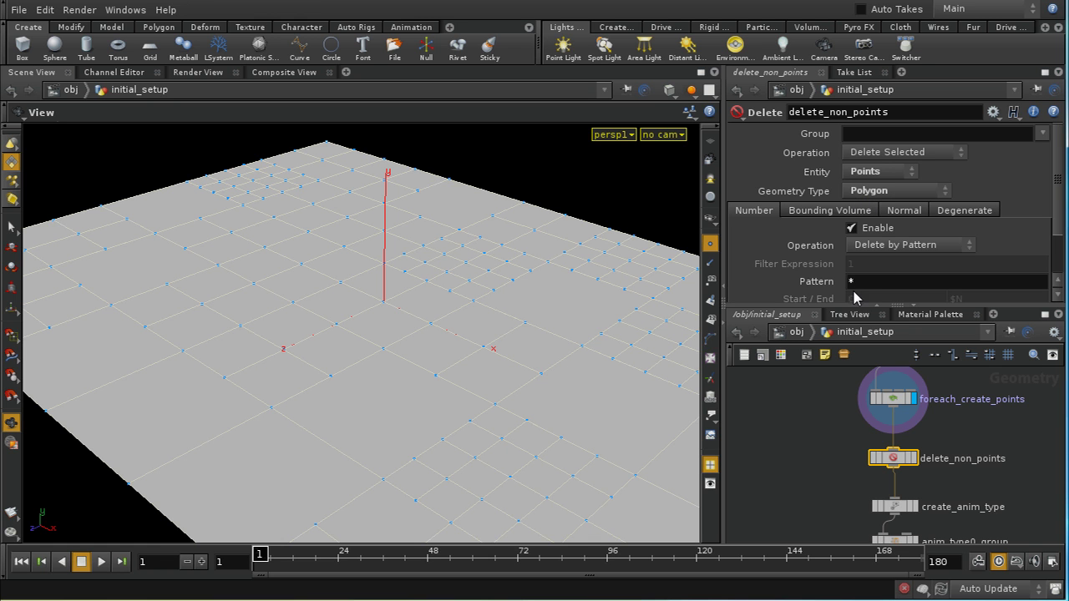
click(915, 458)
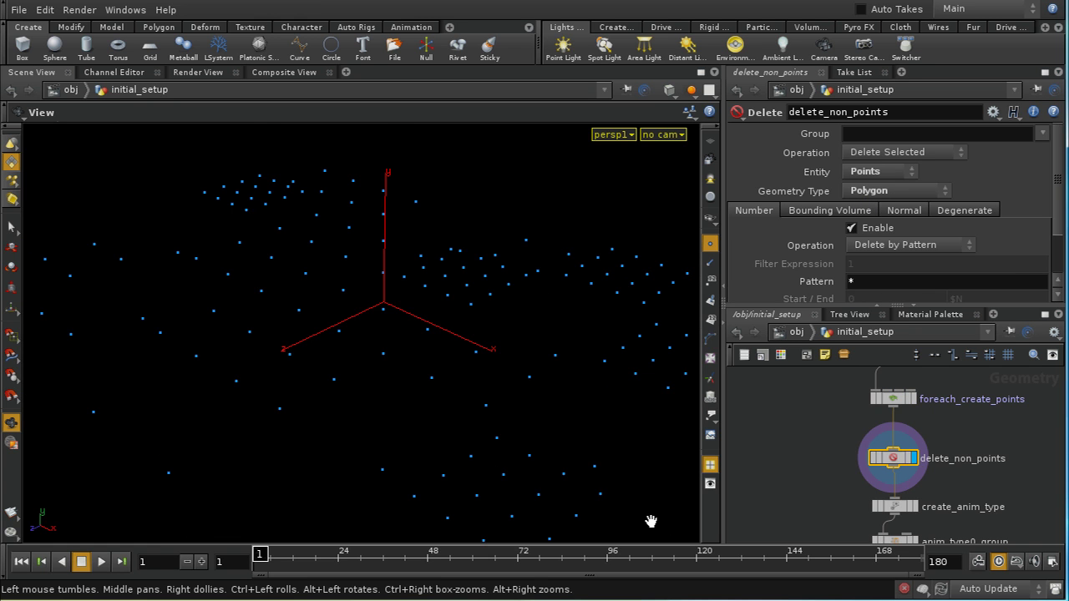
drag(484, 399, 521, 365)
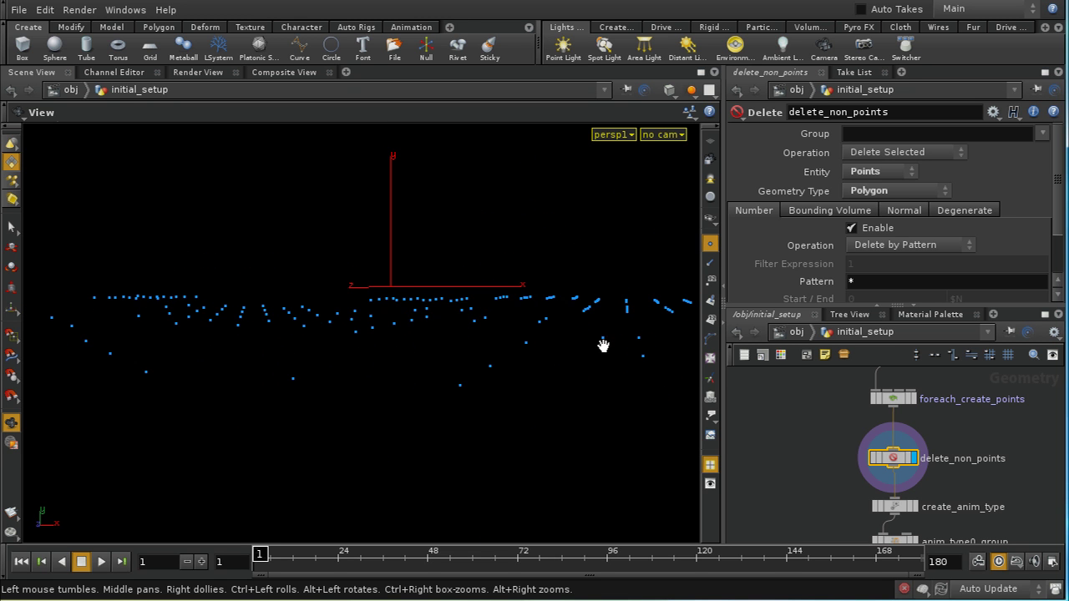
drag(591, 462, 595, 526)
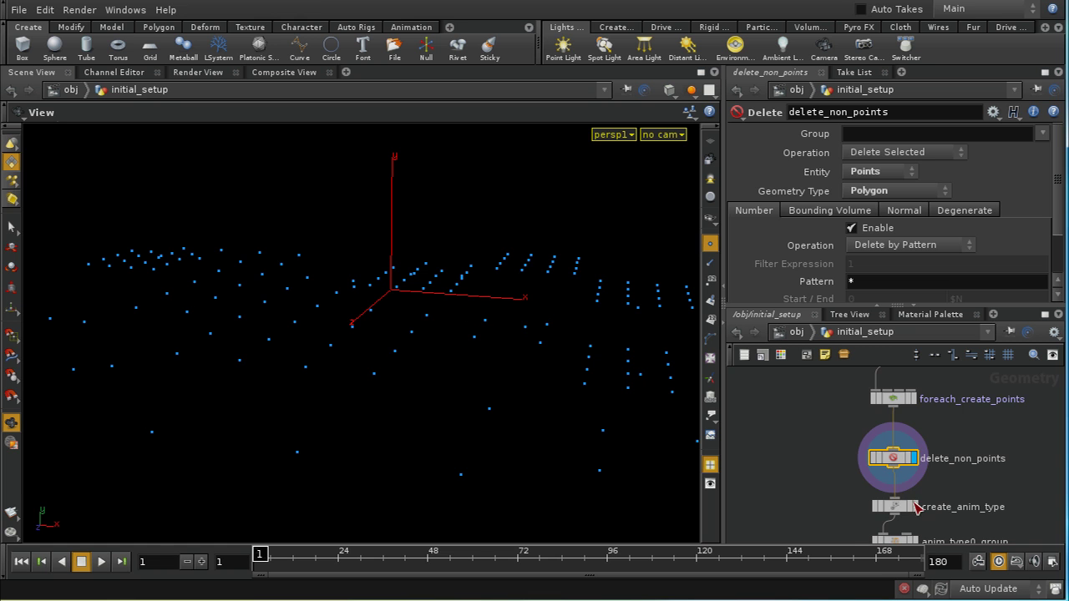
Add a Box node beside delete_non_points in the initial_setup network.
middle_drag(977, 513, 972, 463)
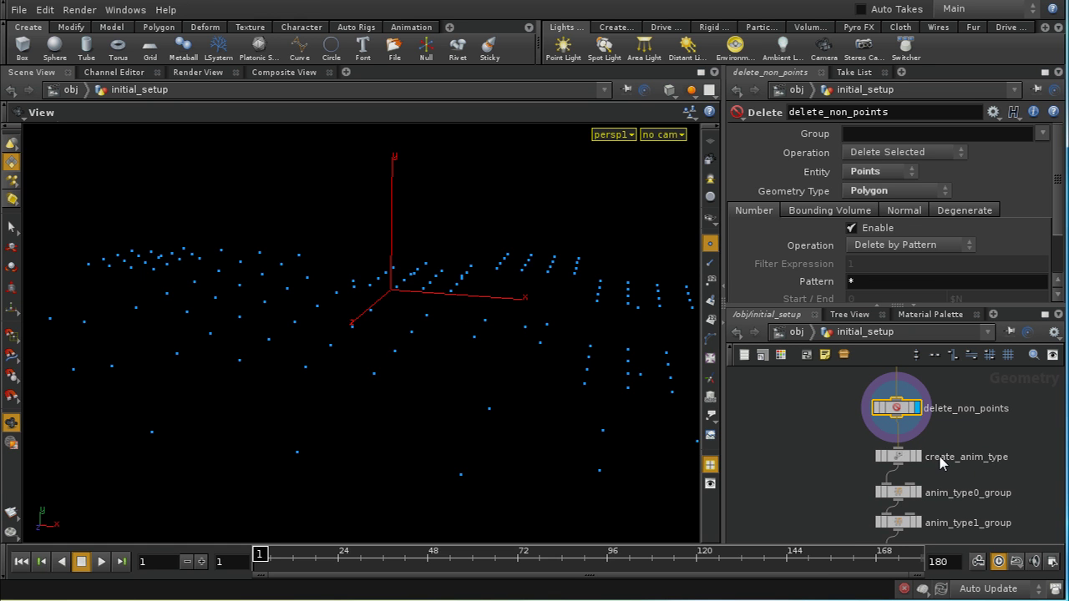
middle_drag(802, 444, 823, 463)
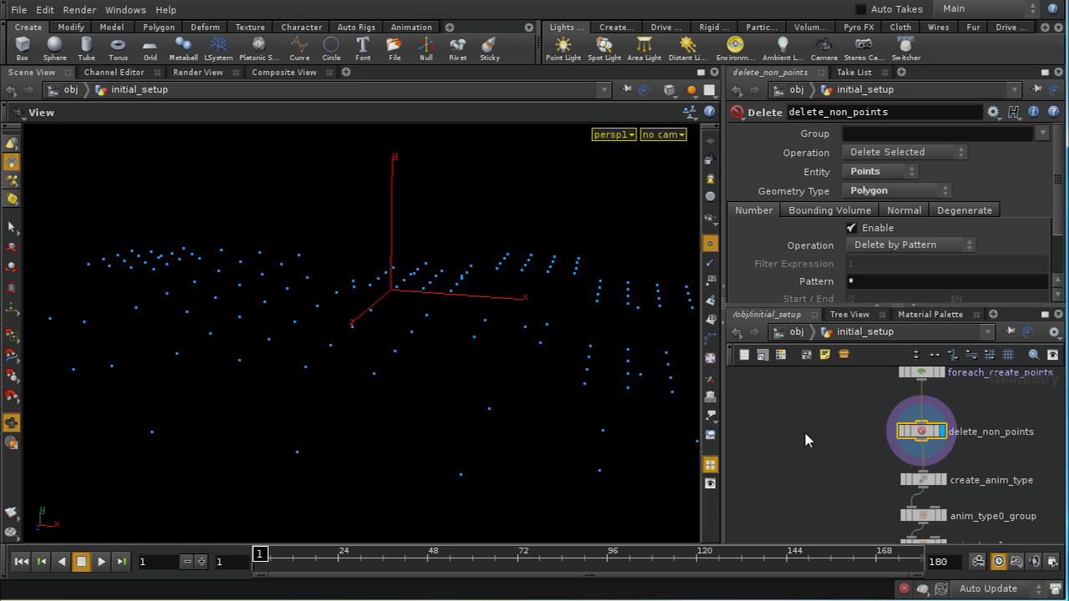
key(Tab)
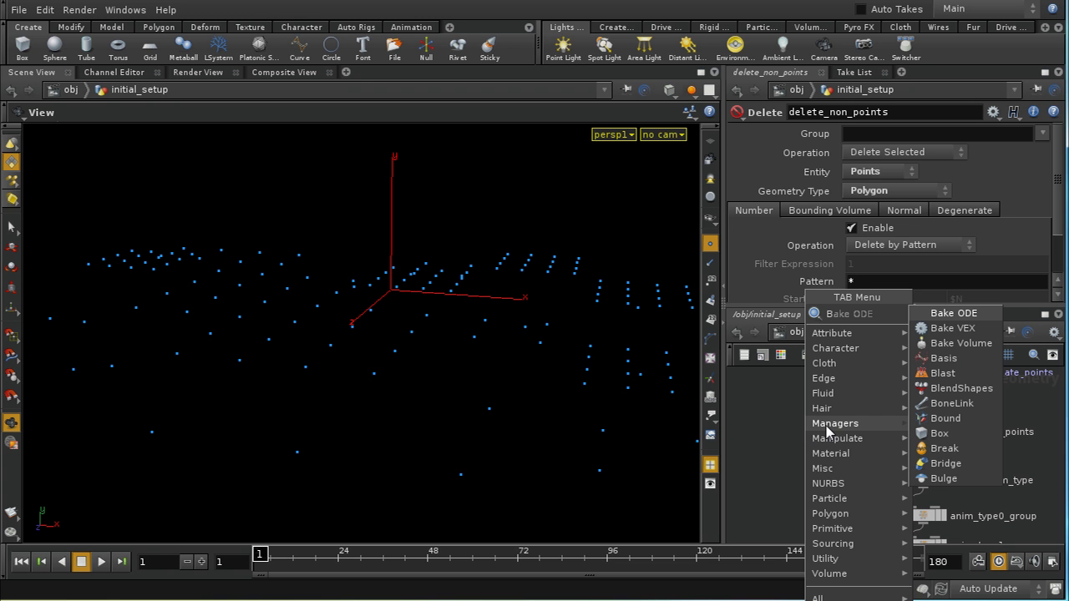
click(939, 433)
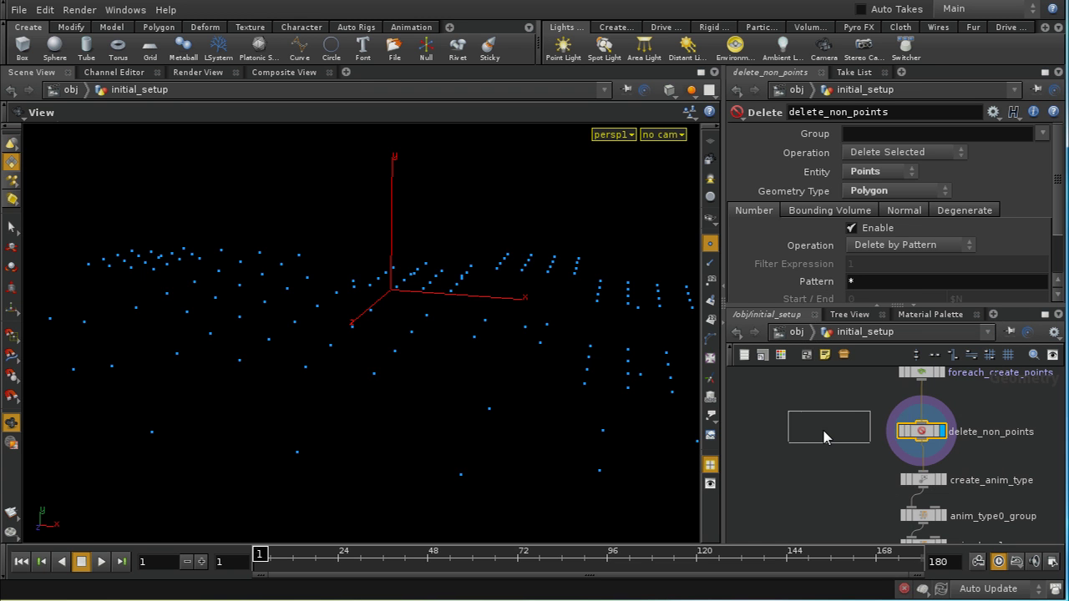
click(810, 447)
Add a Copy node that copies box1 onto the delete_non_points points, and display its result.
key(Tab)
text(cop)
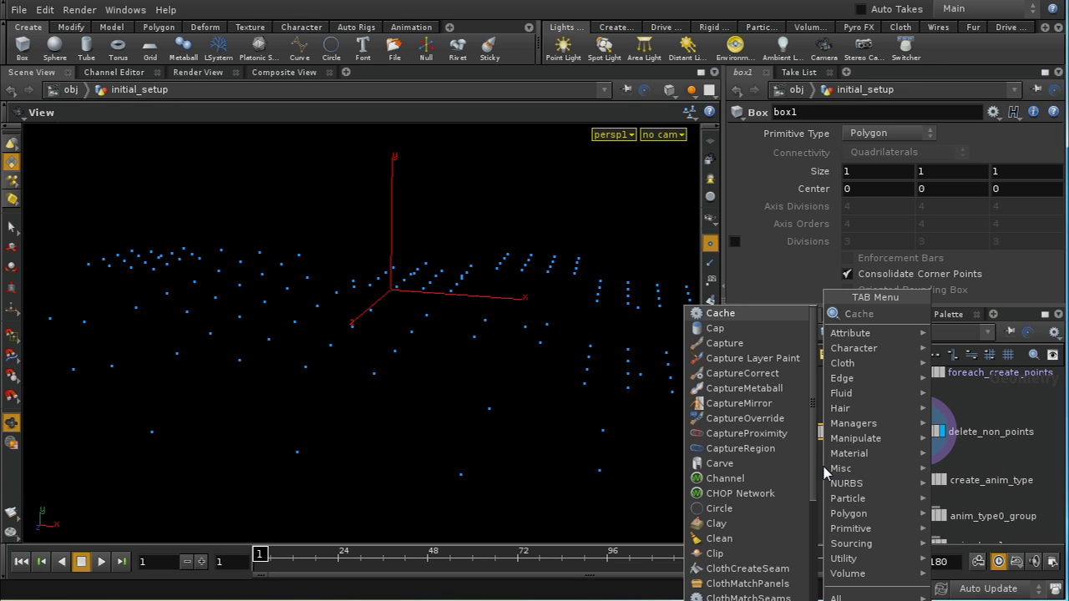
click(960, 328)
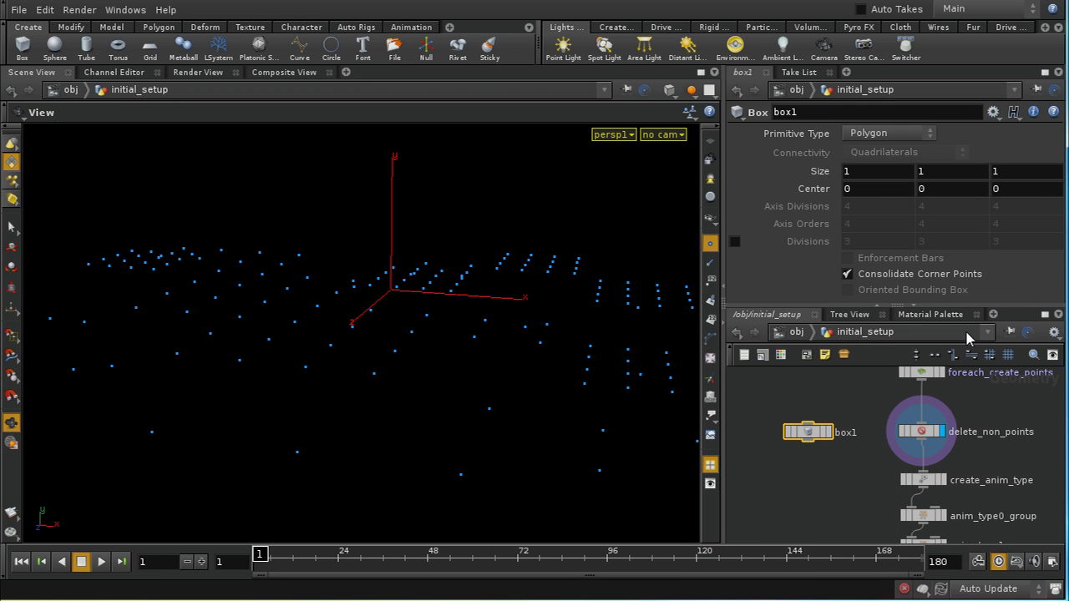
click(852, 483)
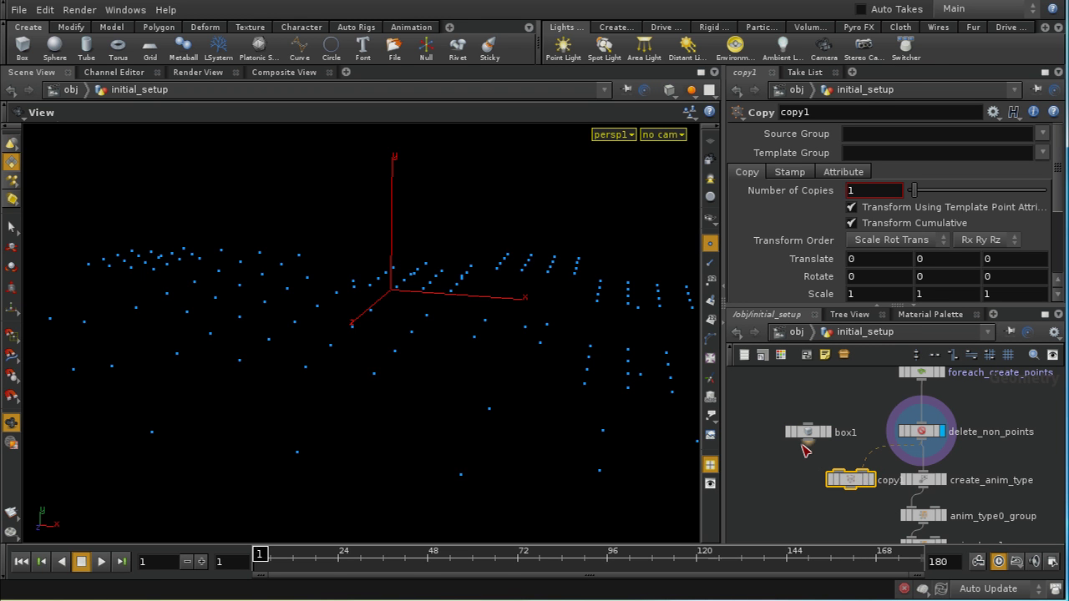
drag(801, 445, 844, 478)
click(870, 480)
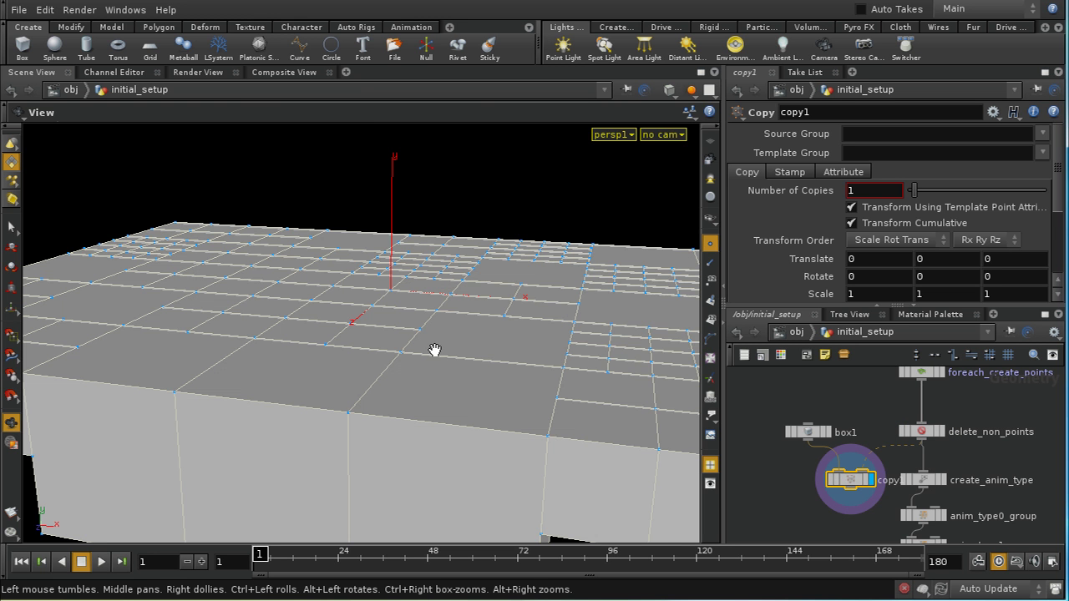
Examine the copied boxes from above and below, and delete the box1 and copy1 nodes.
drag(444, 358, 446, 399)
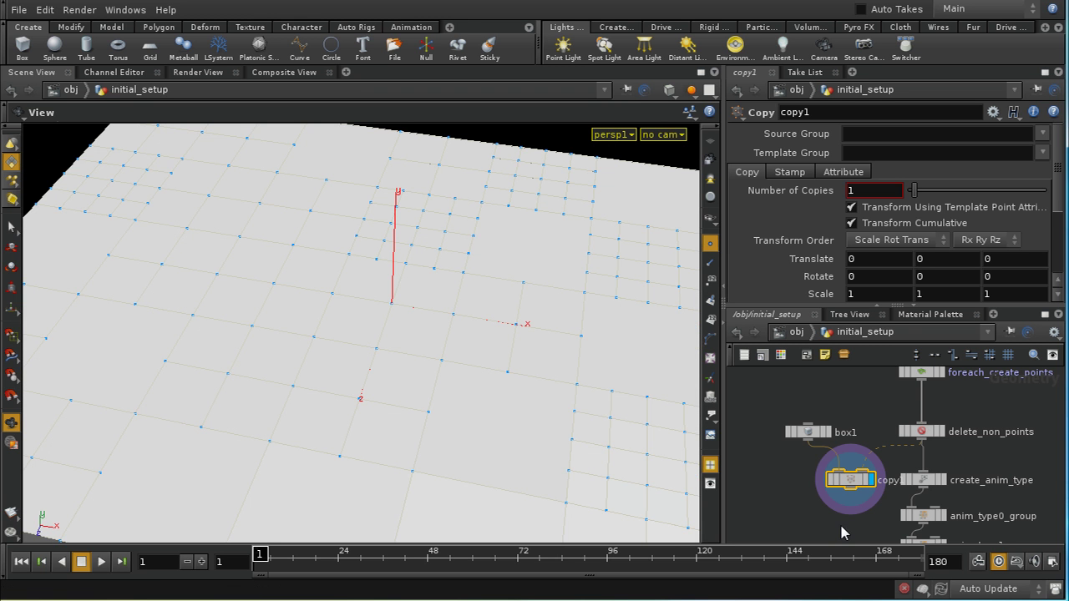
drag(529, 349, 482, 237)
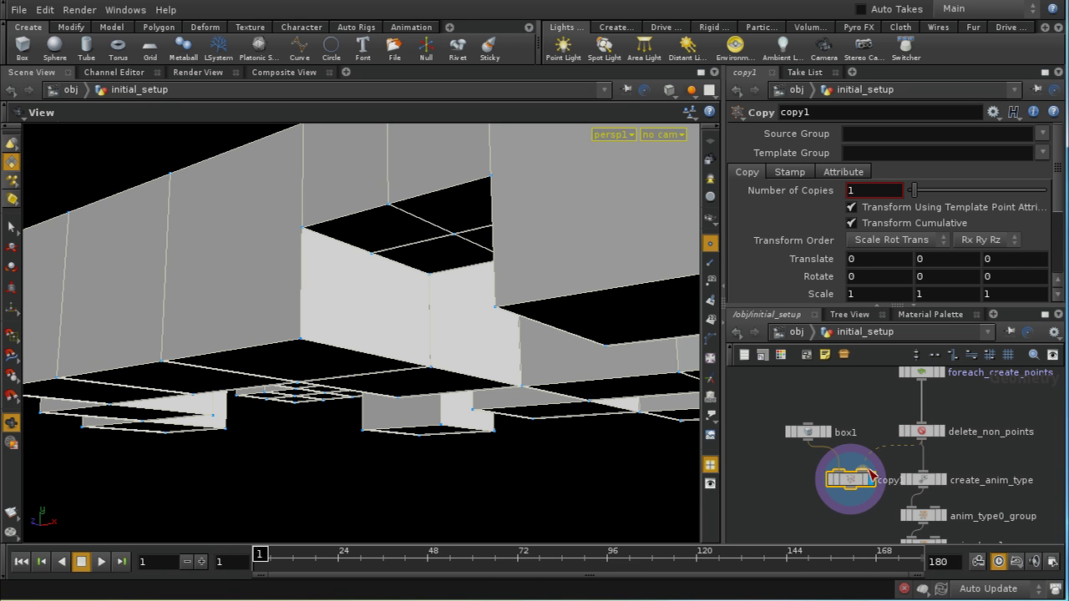
drag(539, 263, 570, 317)
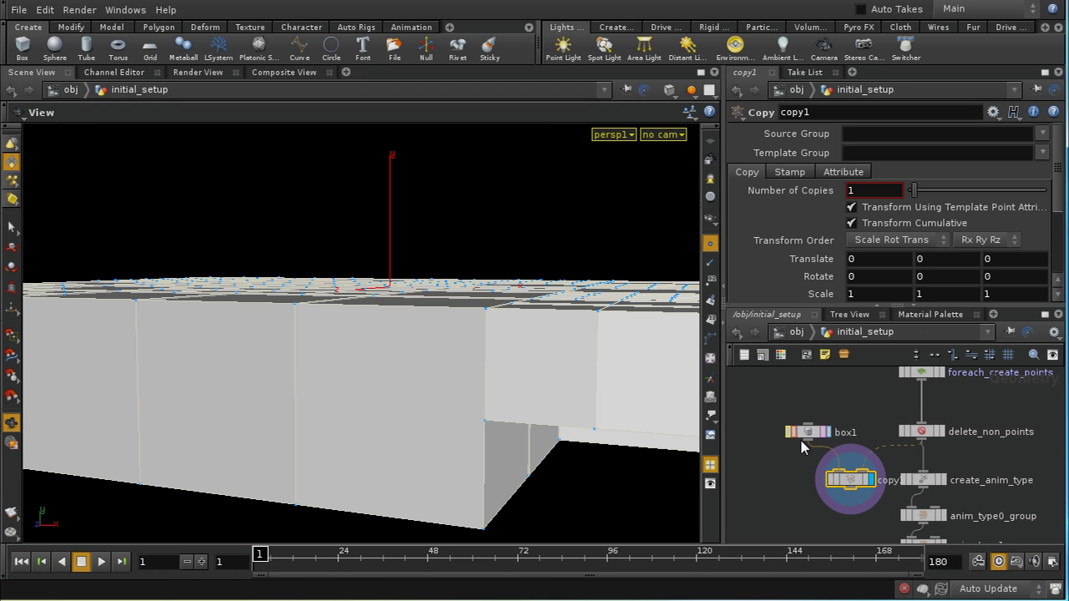
drag(643, 382, 632, 454)
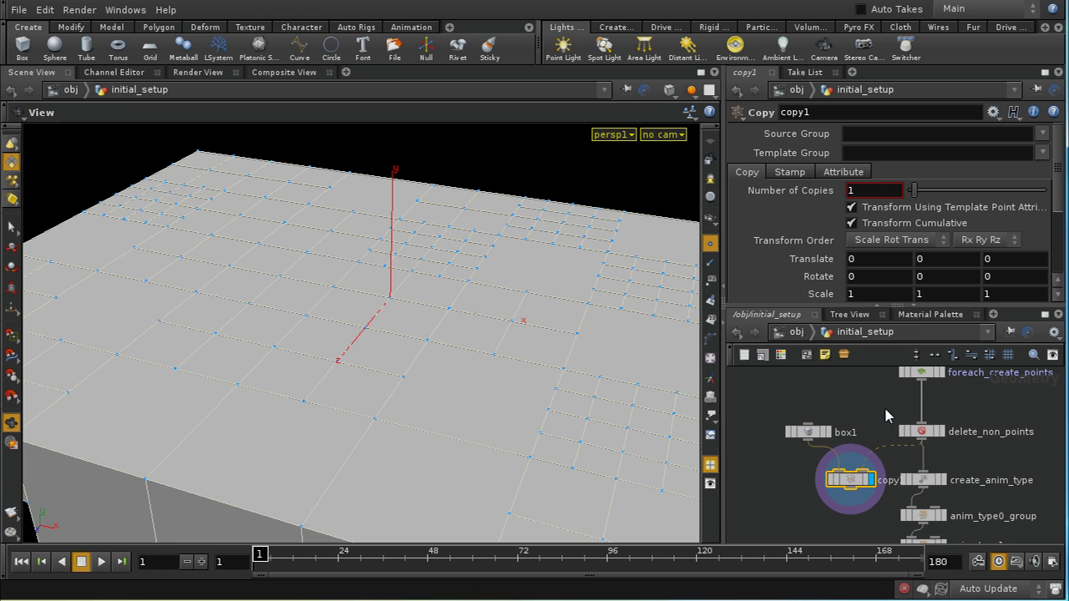
drag(779, 403, 853, 514)
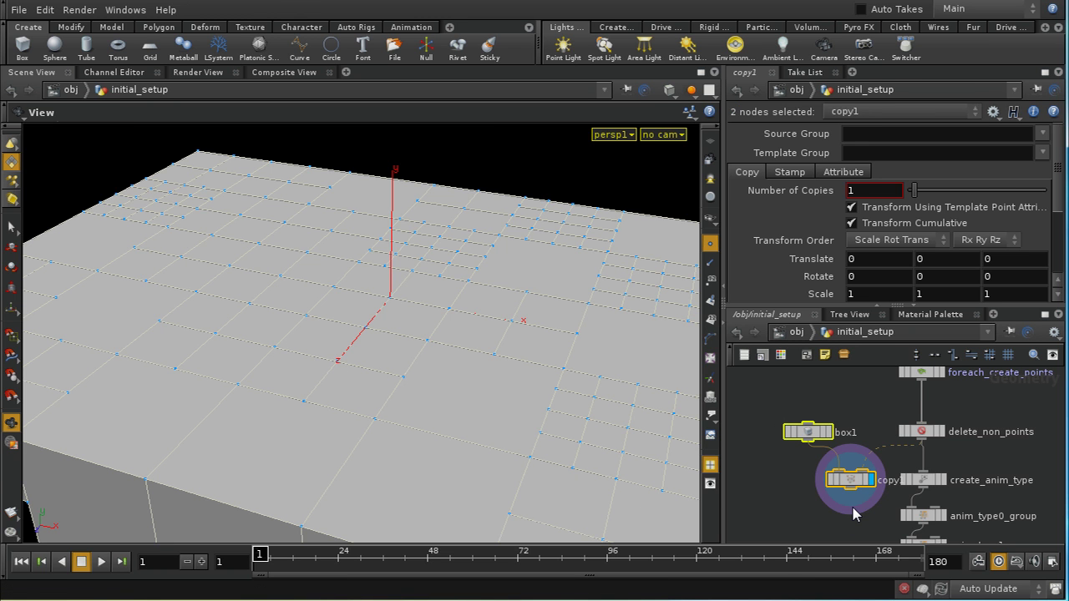
key(Delete)
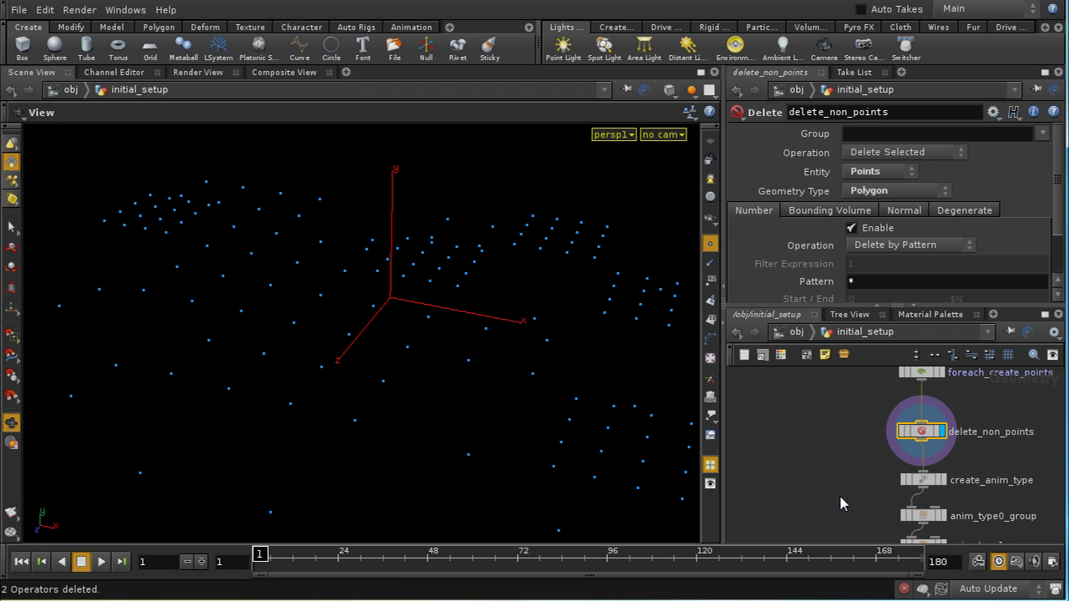
Look over create_anim_type and the anim_type group nodes below delete_non_points, and go up to the obj level.
middle_drag(838, 493, 829, 443)
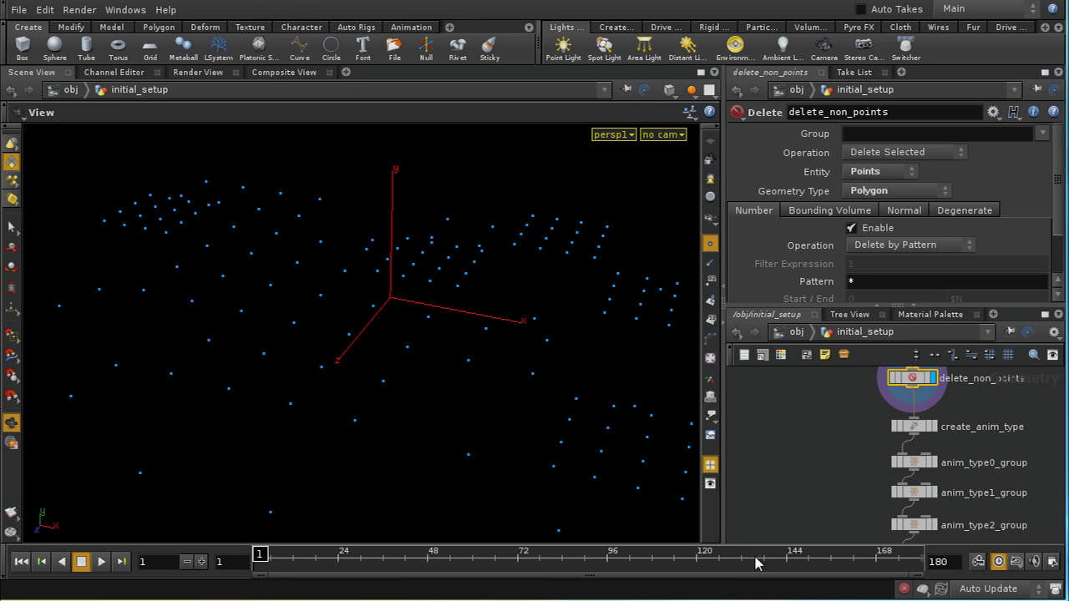
middle_drag(848, 457, 835, 443)
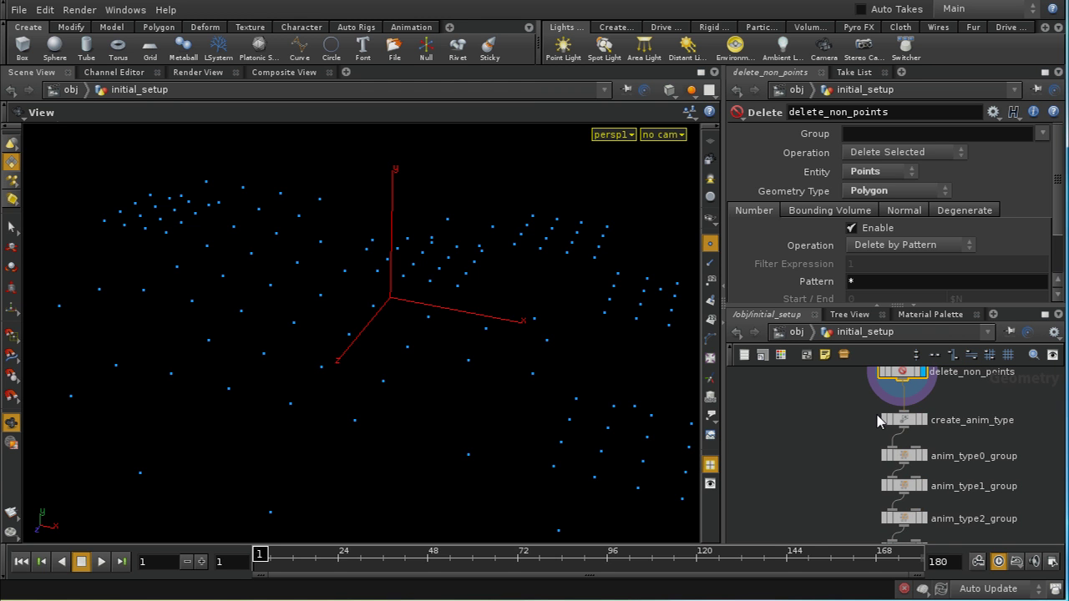
click(797, 332)
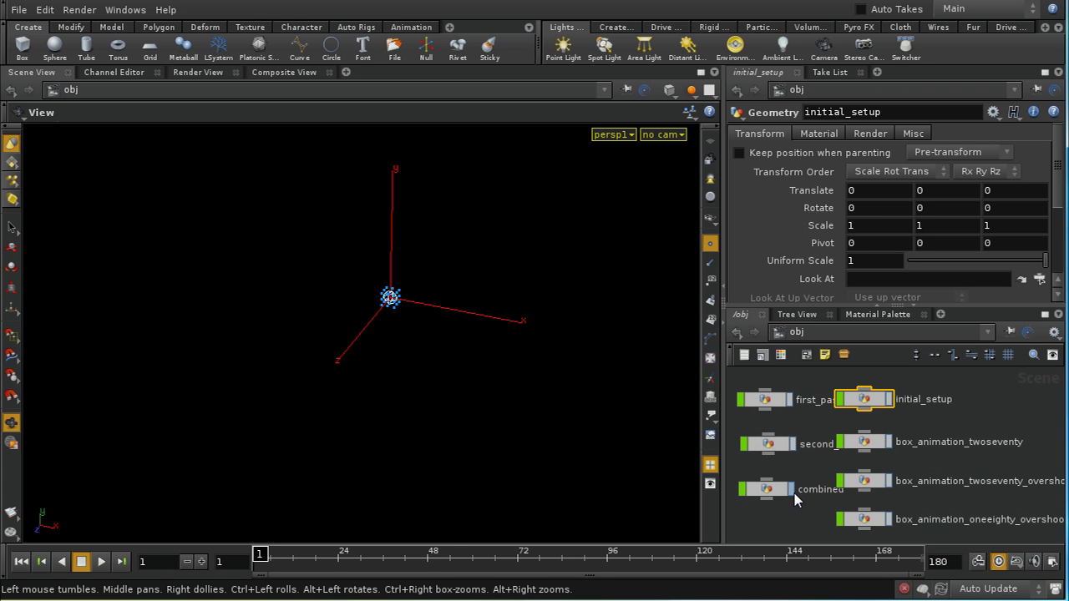
Display the box_animation_twoseventy object and frame its box in the viewport from a slightly rotated angle.
scroll(804, 501, down, 2)
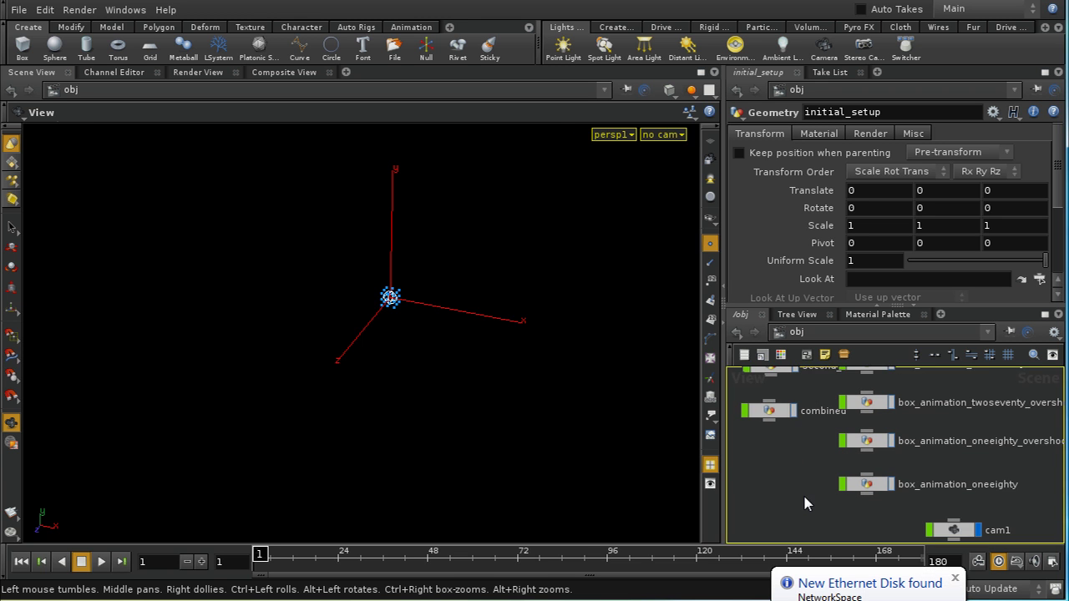
middle_drag(827, 478, 908, 469)
middle_drag(848, 489, 835, 527)
key(h)
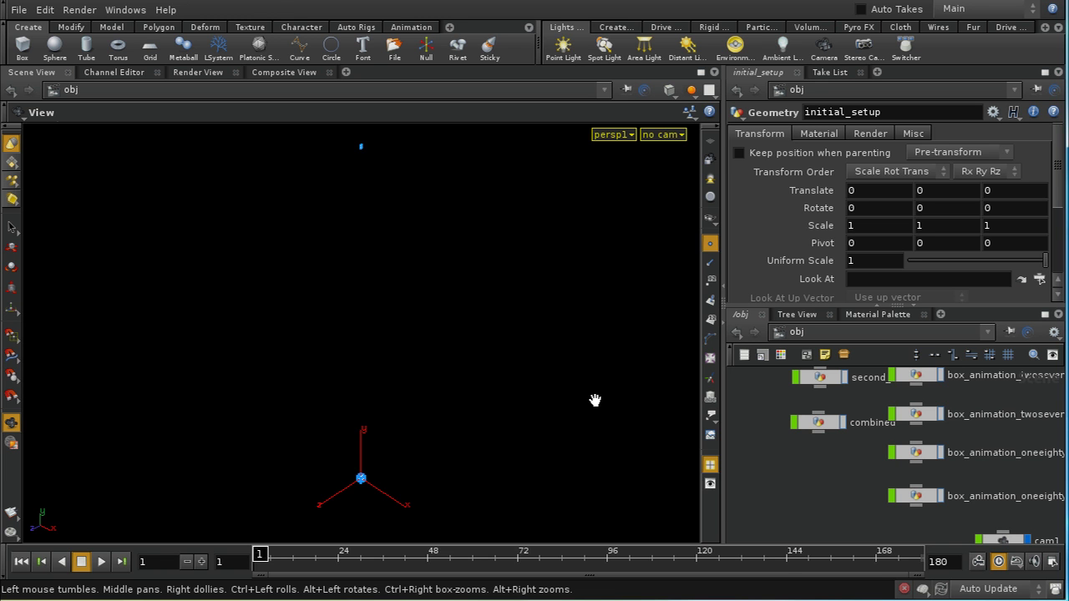
right_drag(565, 396, 498, 358)
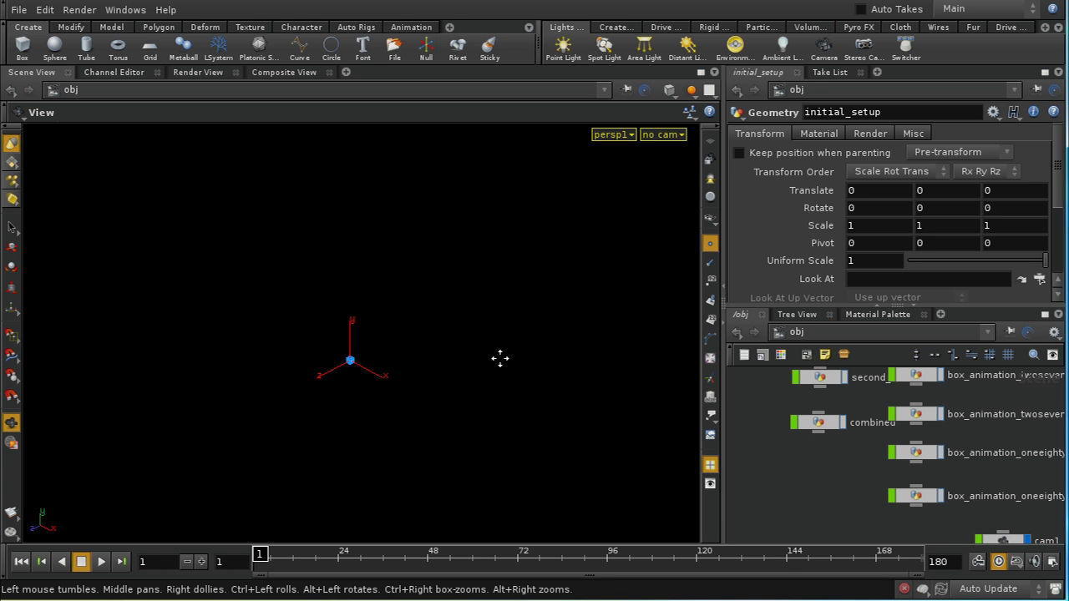
middle_drag(954, 501, 915, 467)
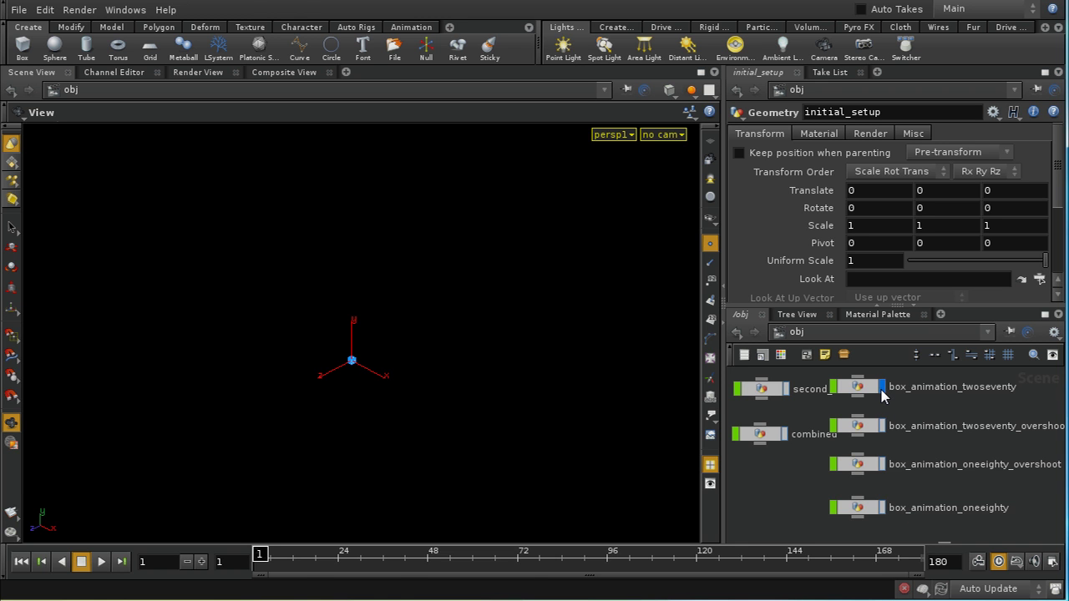
middle_drag(554, 412, 563, 529)
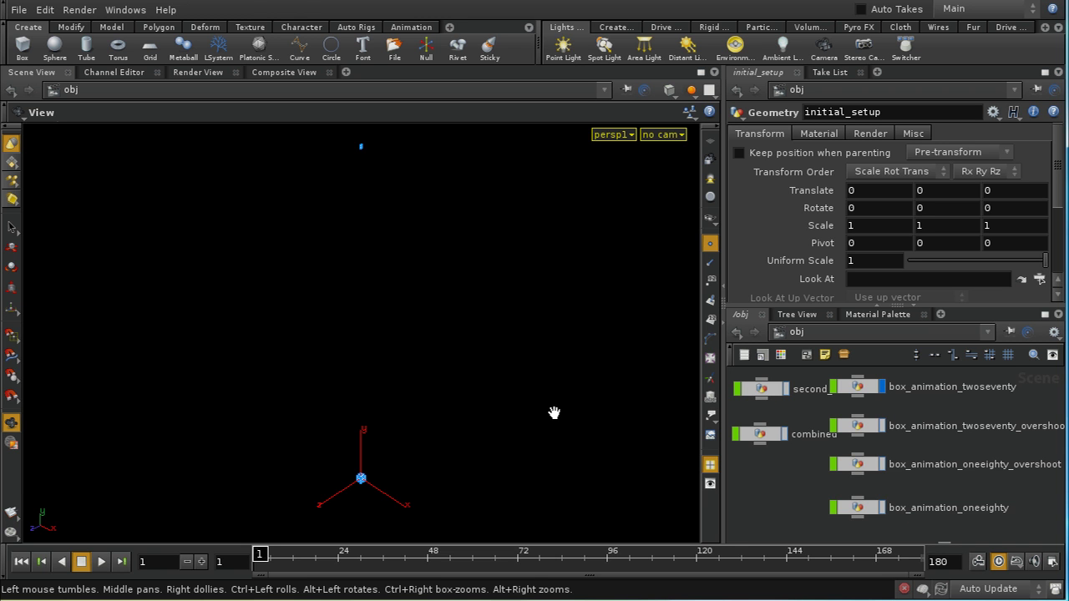
click(858, 385)
key(f)
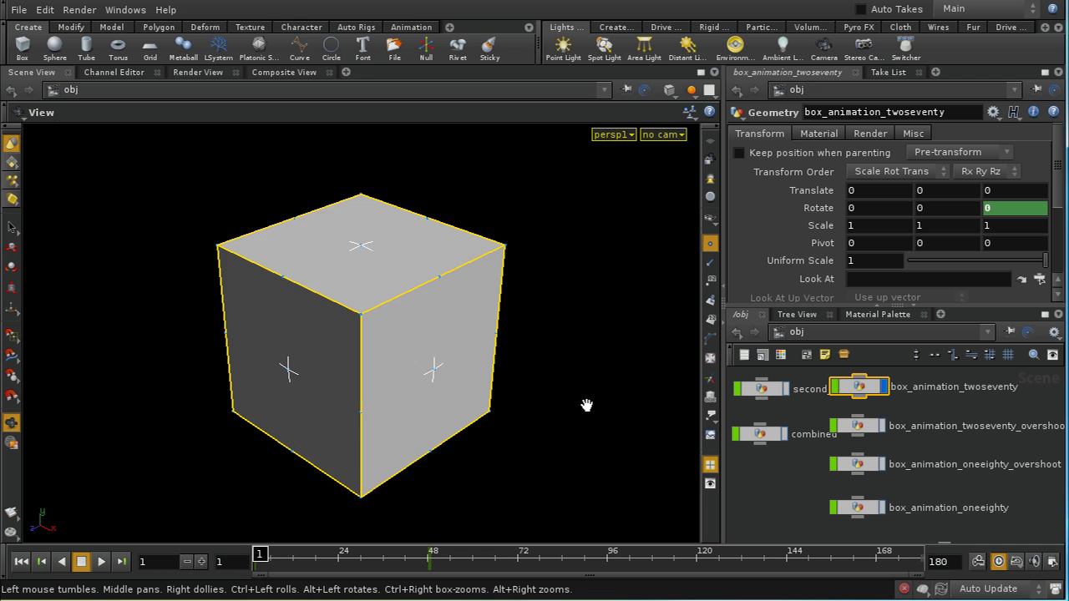
scroll(453, 433, down, 3)
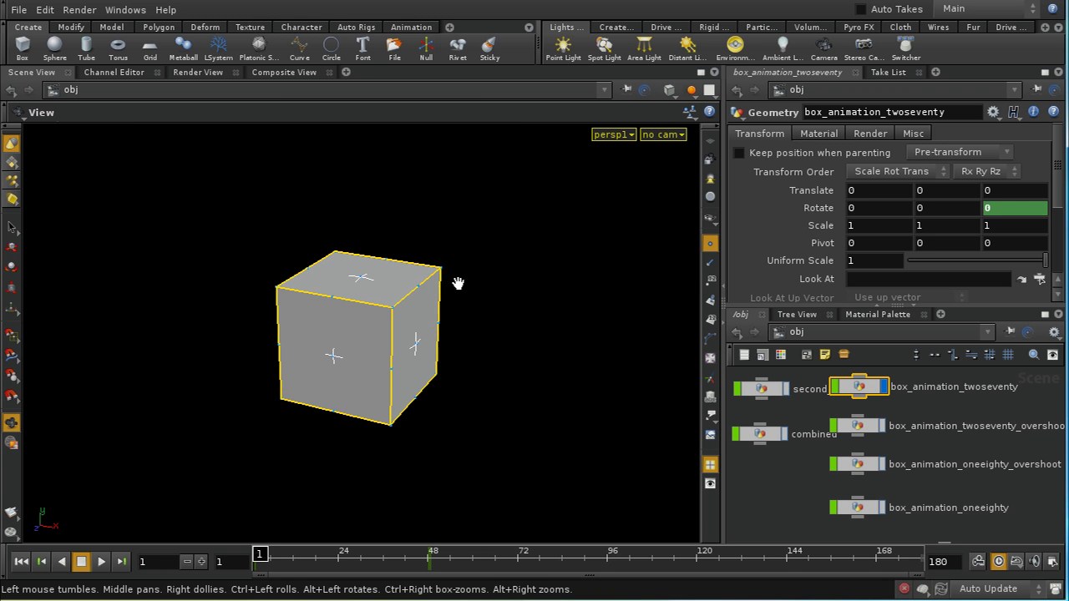
right_drag(456, 284, 456, 375)
Scrub through the box_animation_twoseventy rotation, switch the display to box_animation_twoseventy_overshoot, and scrub its animation to frame 47.
drag(263, 561, 244, 585)
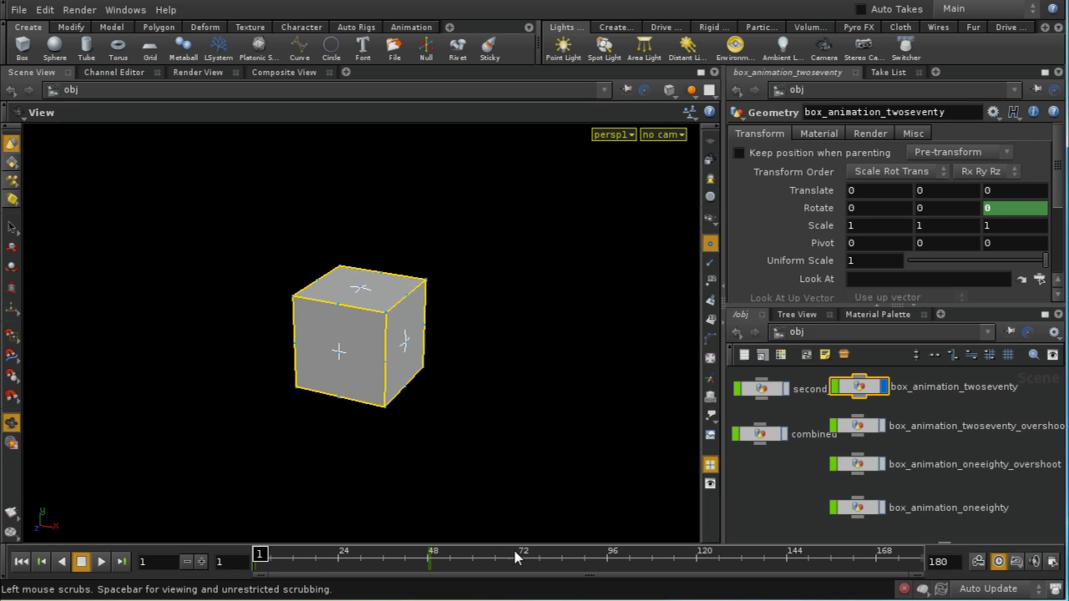
click(882, 426)
click(885, 388)
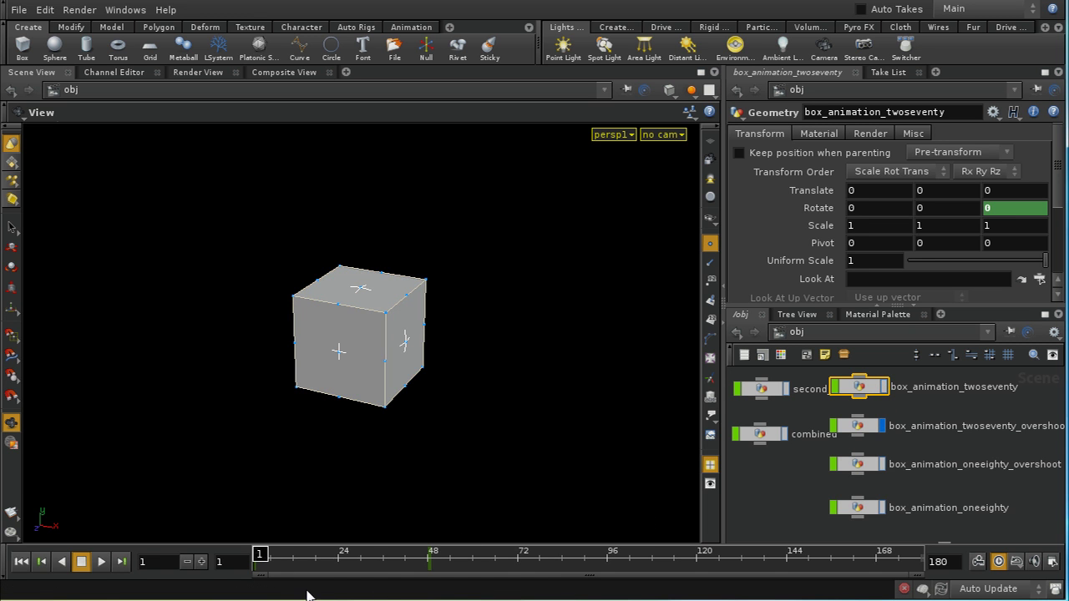
drag(260, 561, 429, 567)
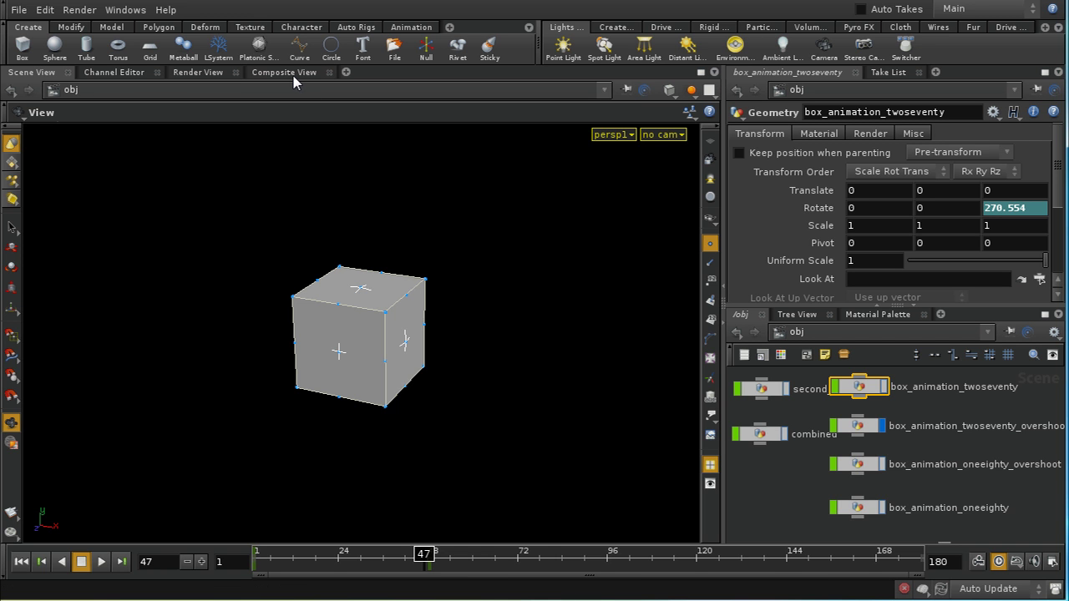
Compare the Rotate Z animation curves of box_animation_twoseventy and box_animation_twoseventy_overshoot, and return to the scene view.
click(143, 72)
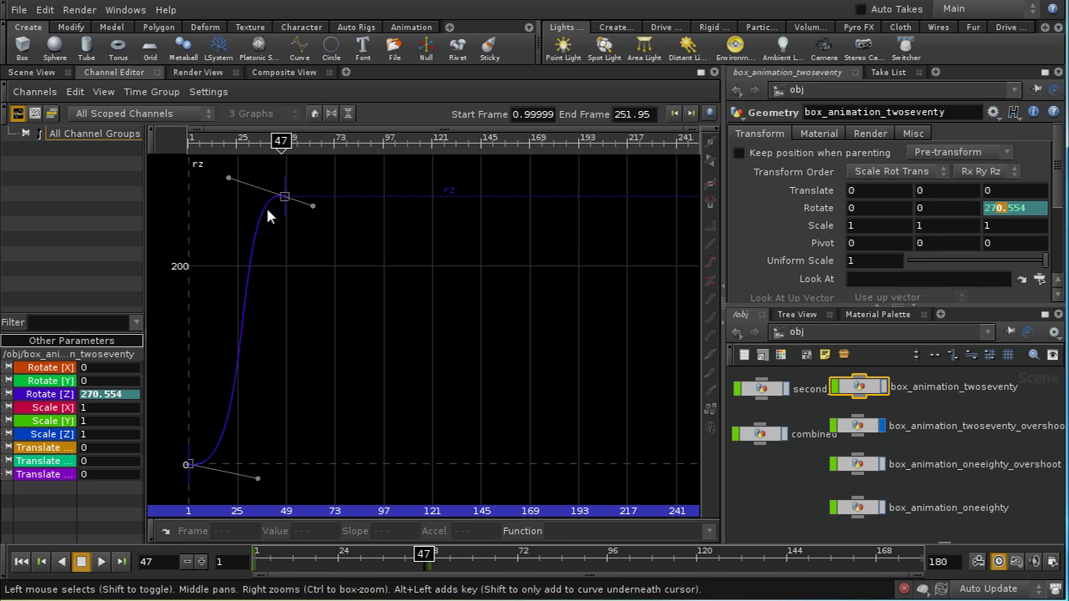
click(858, 427)
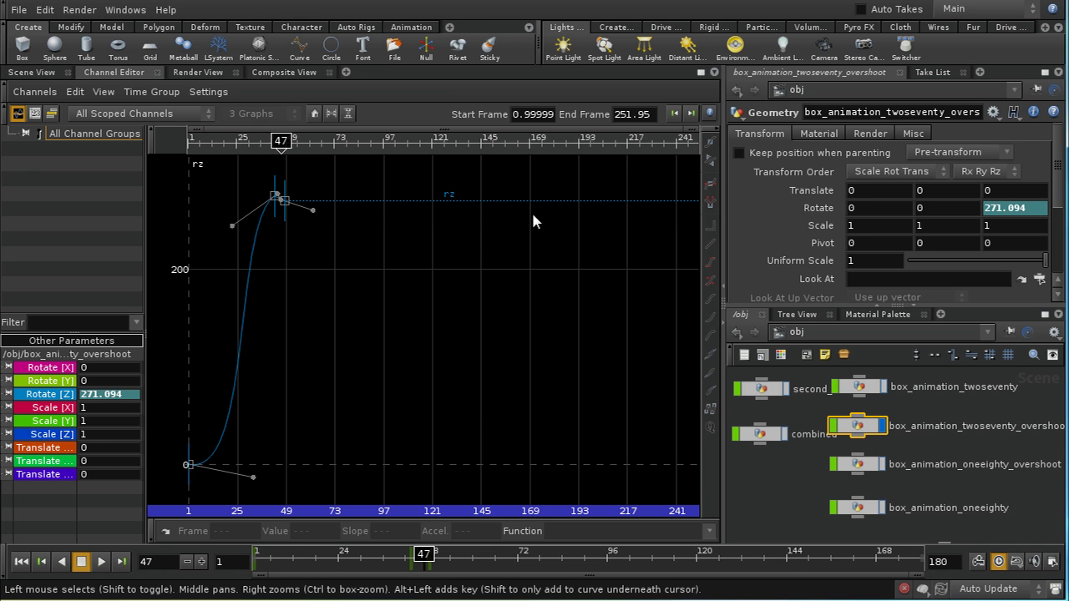
click(22, 46)
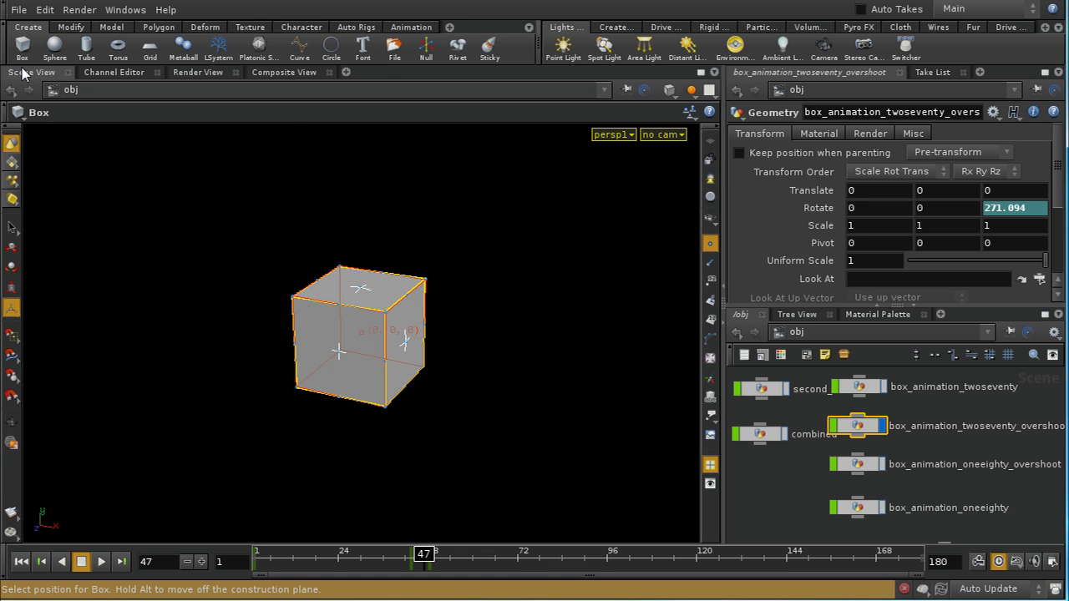
key(Escape)
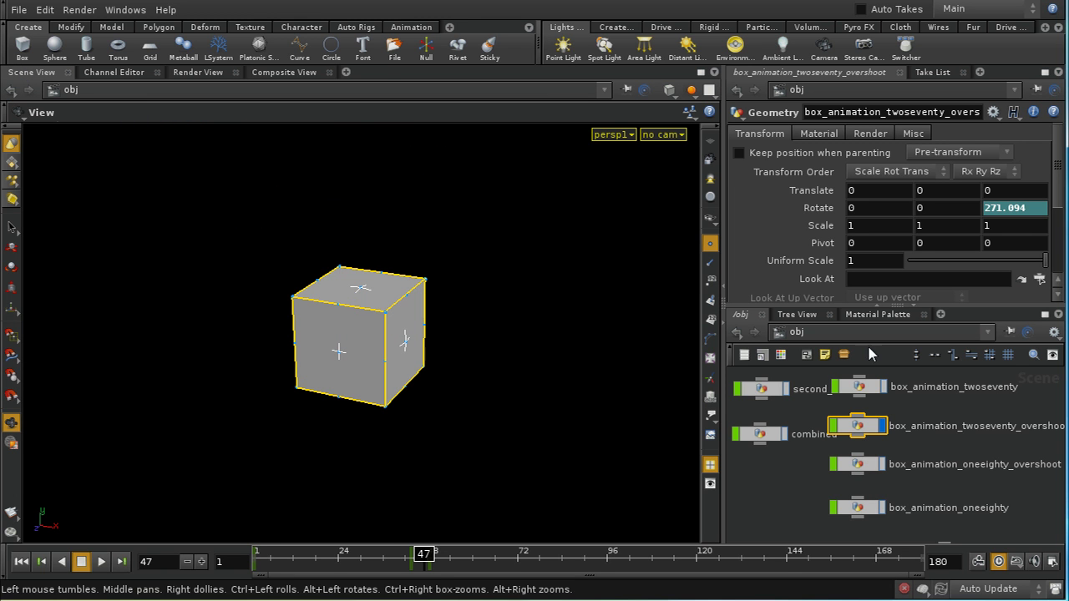
Display box_animation_oneeighty_overshoot and box_animation_oneeighty in turn, scrub their animation back to frame 1, and hide both objects.
click(881, 464)
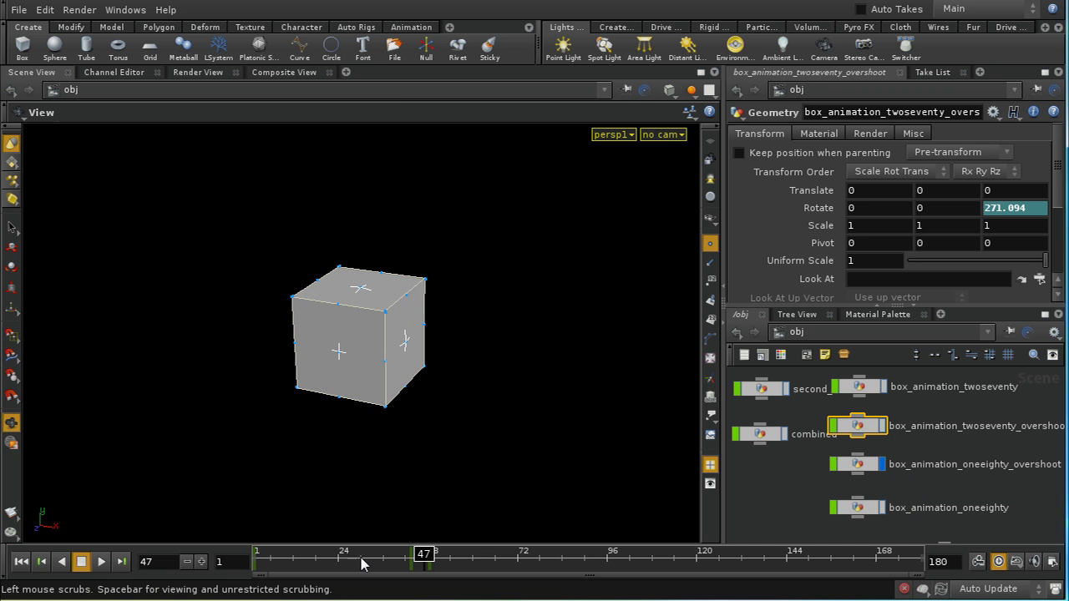
drag(434, 553, 261, 588)
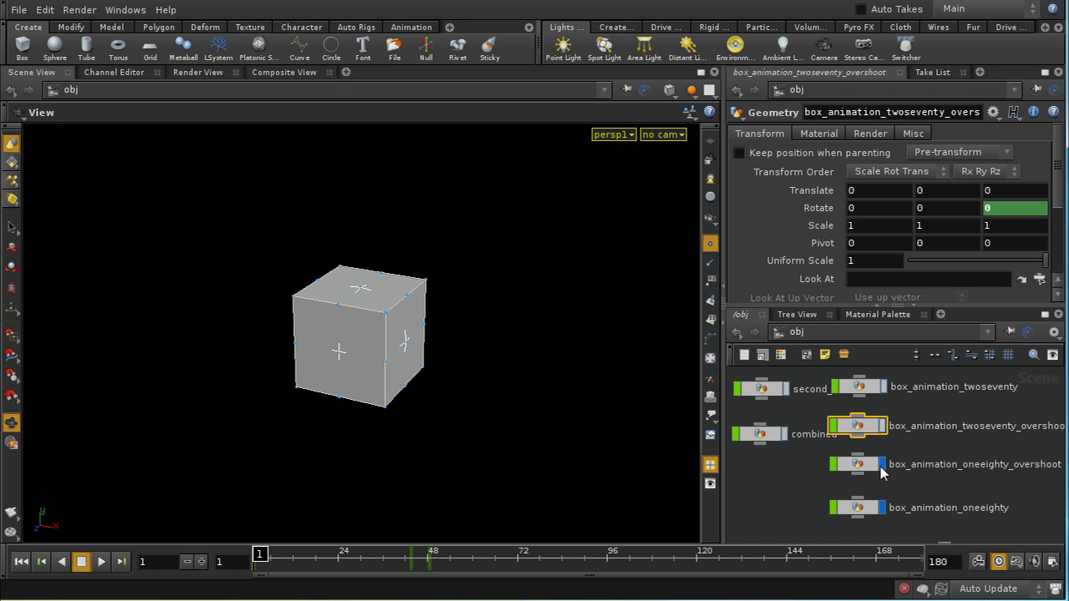
click(883, 506)
click(882, 506)
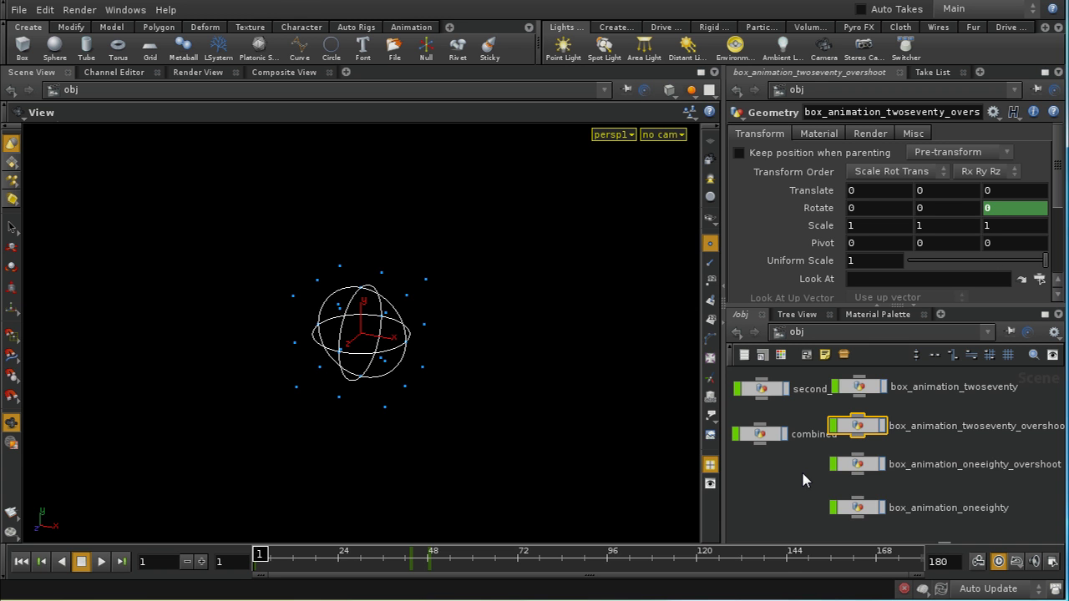
Enter the initial_setup network, display the create_anim_type node, and inspect the expression in its animtype value.
middle_drag(803, 480, 890, 546)
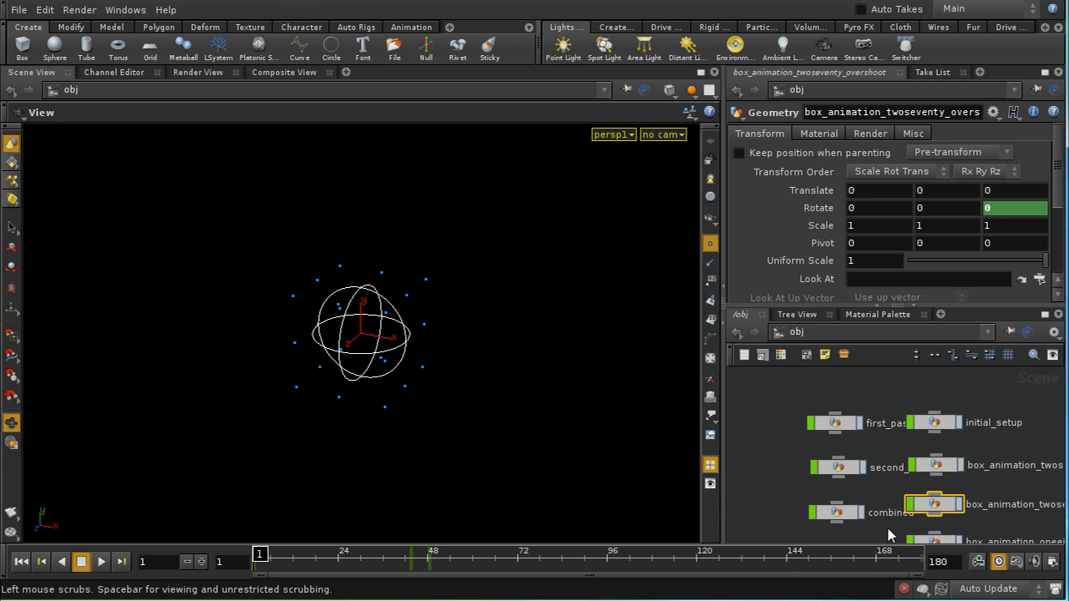
double_click(934, 421)
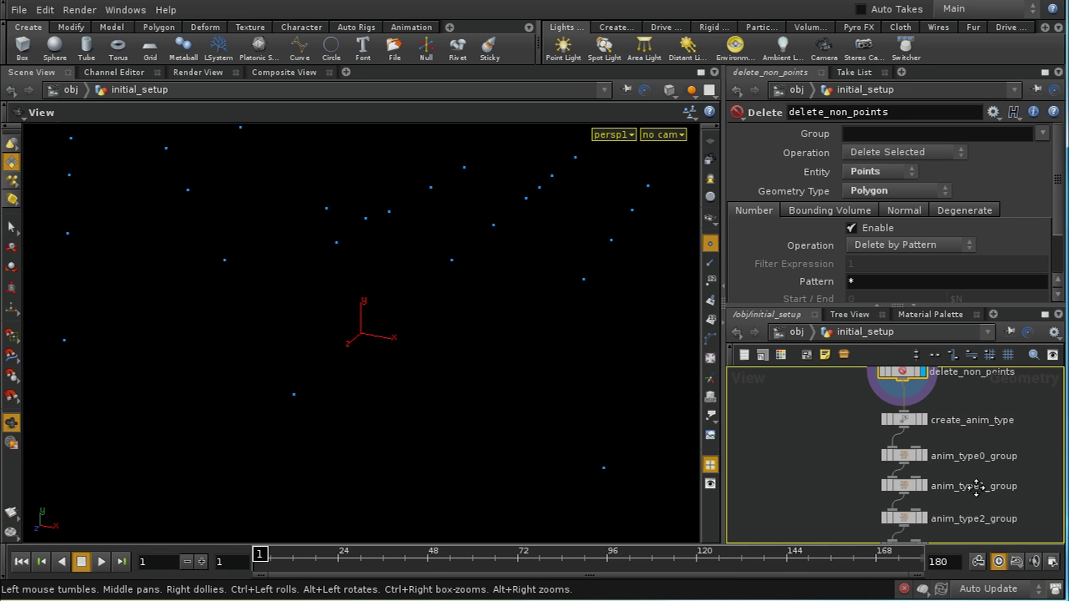
middle_drag(975, 486, 948, 472)
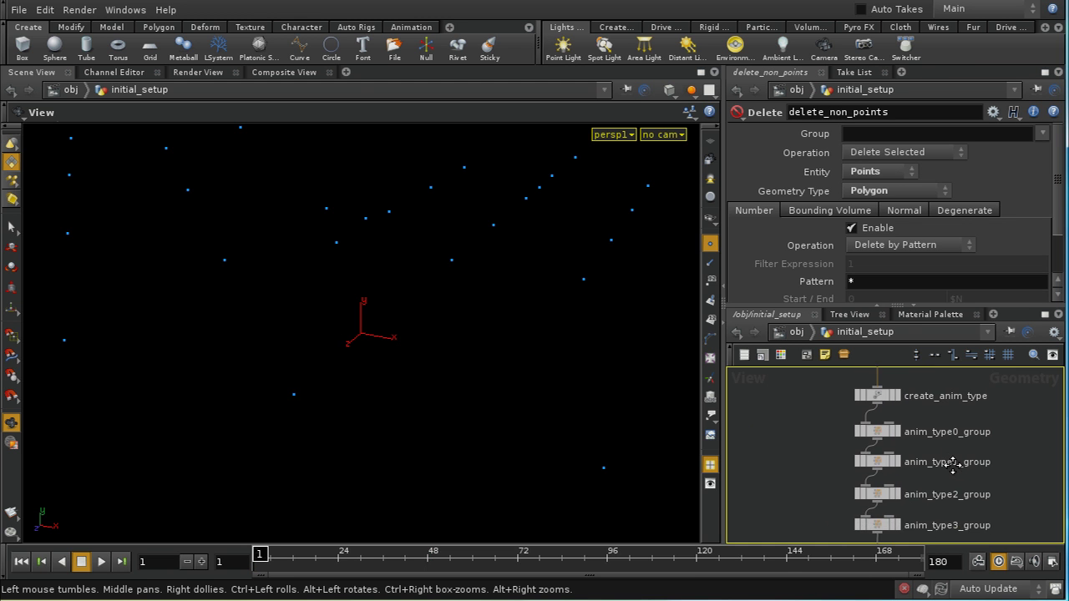
click(897, 408)
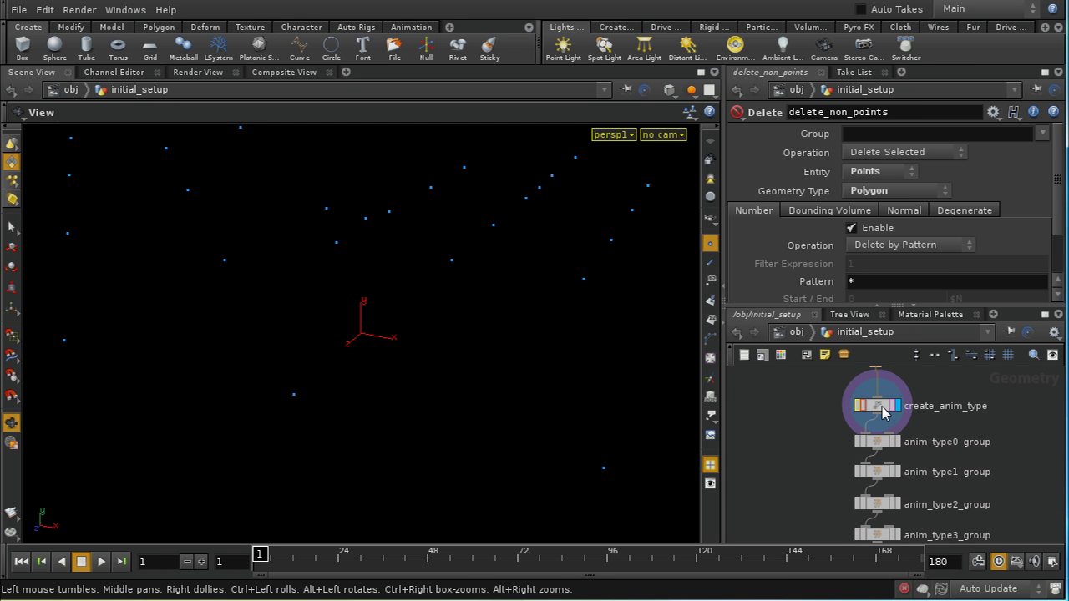
click(883, 409)
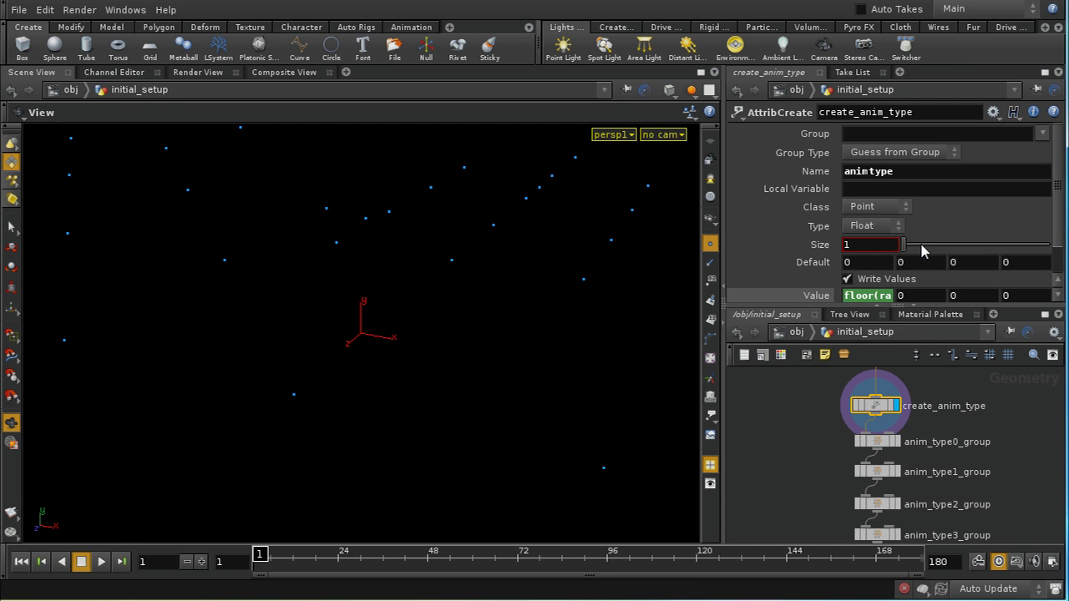
click(869, 297)
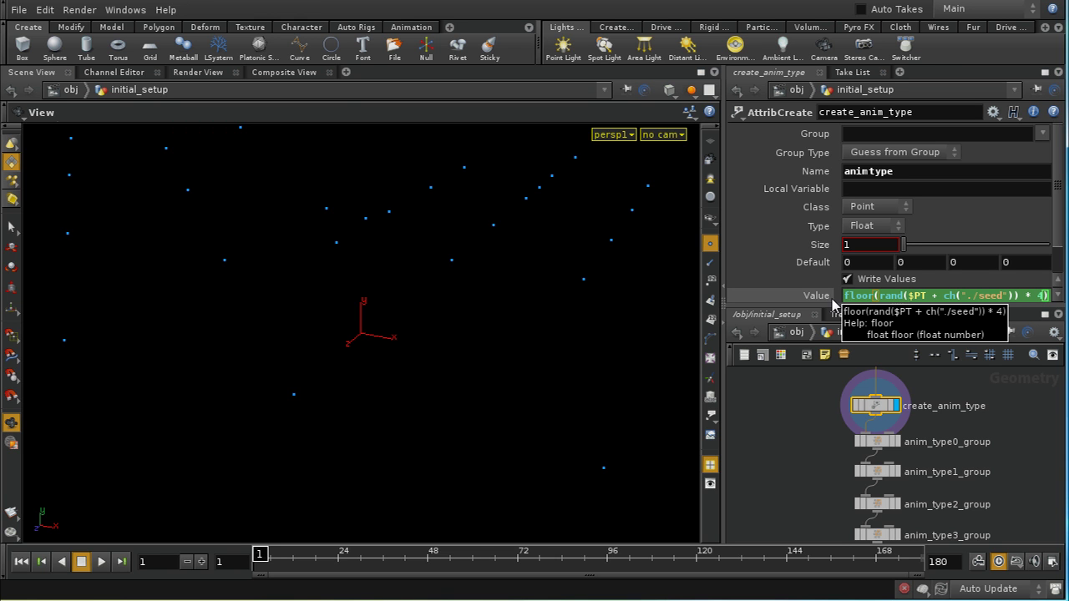
key(Return)
Add a Details View pane tab beside the Composite View to list the create_anim_type point attributes.
click(346, 72)
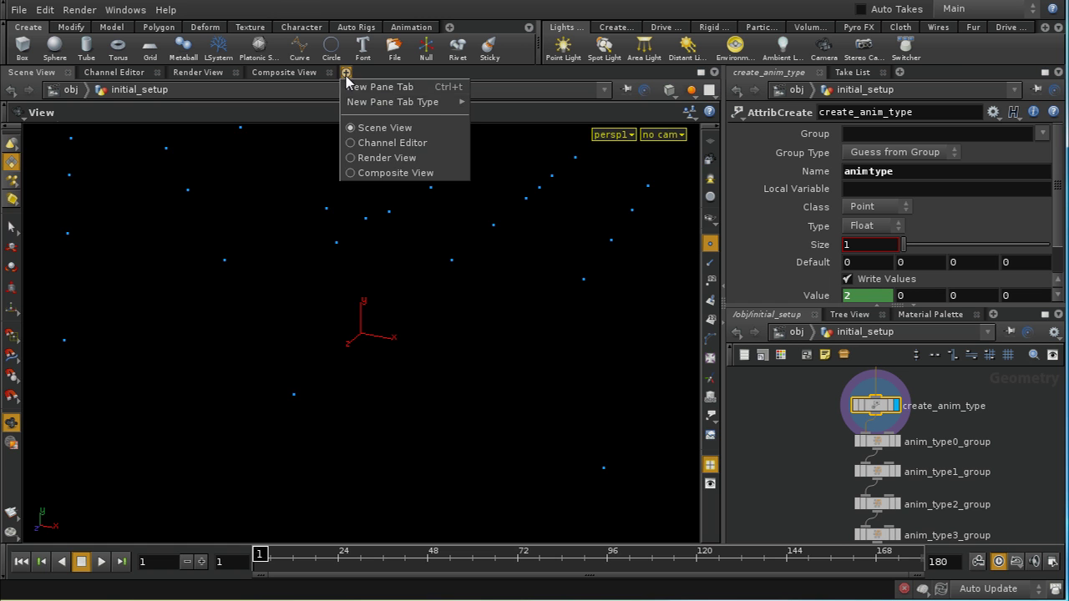
mouse_move(405, 102)
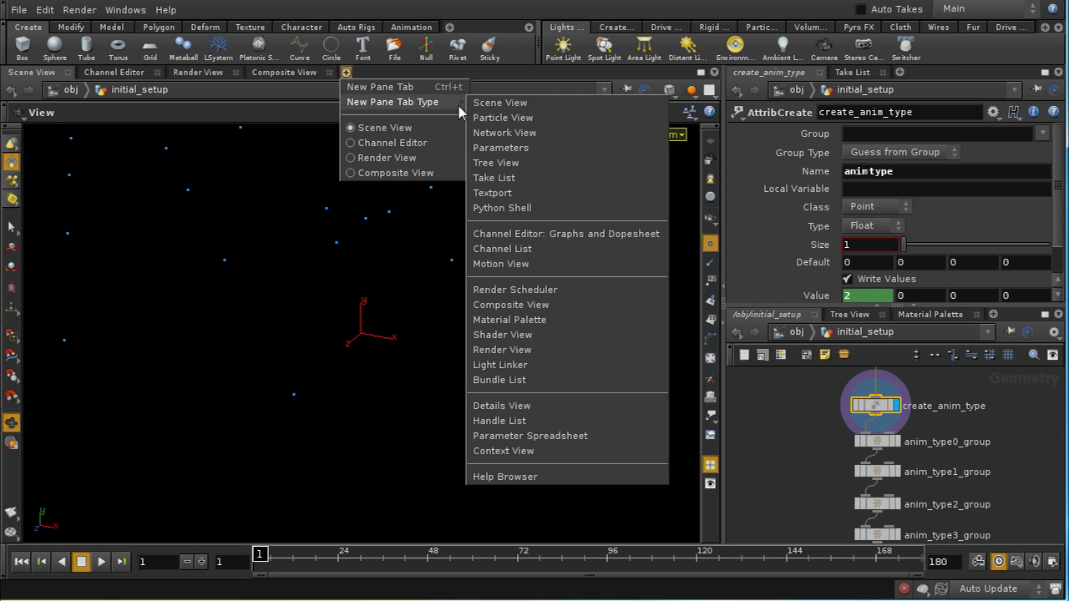
click(528, 406)
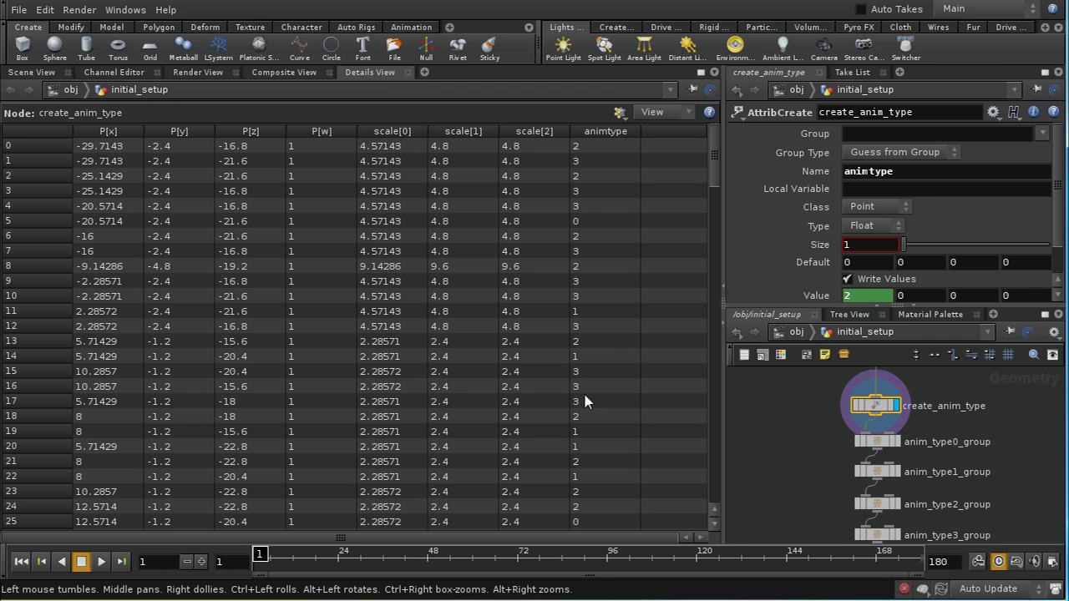
Examine the filter expressions and grouped points of the anim_type0_group through anim_type3_group nodes.
click(875, 442)
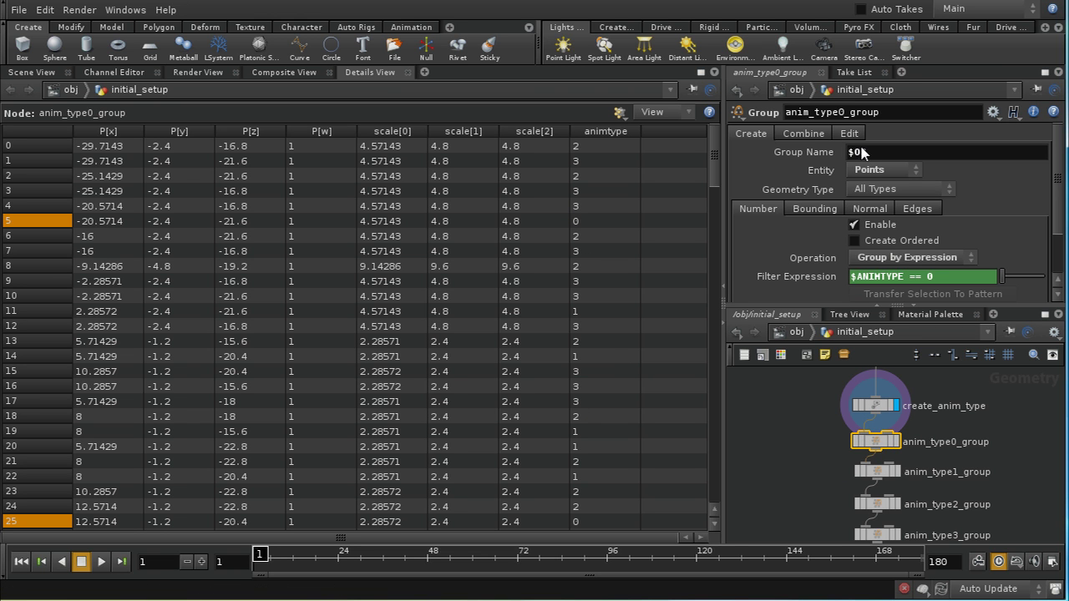
click(881, 473)
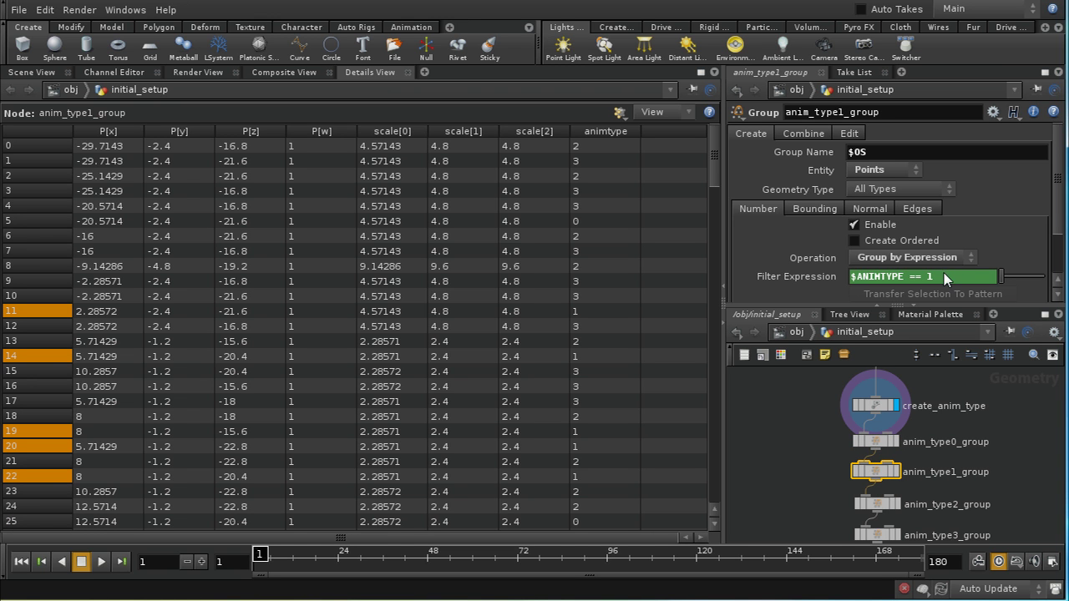
key(Up)
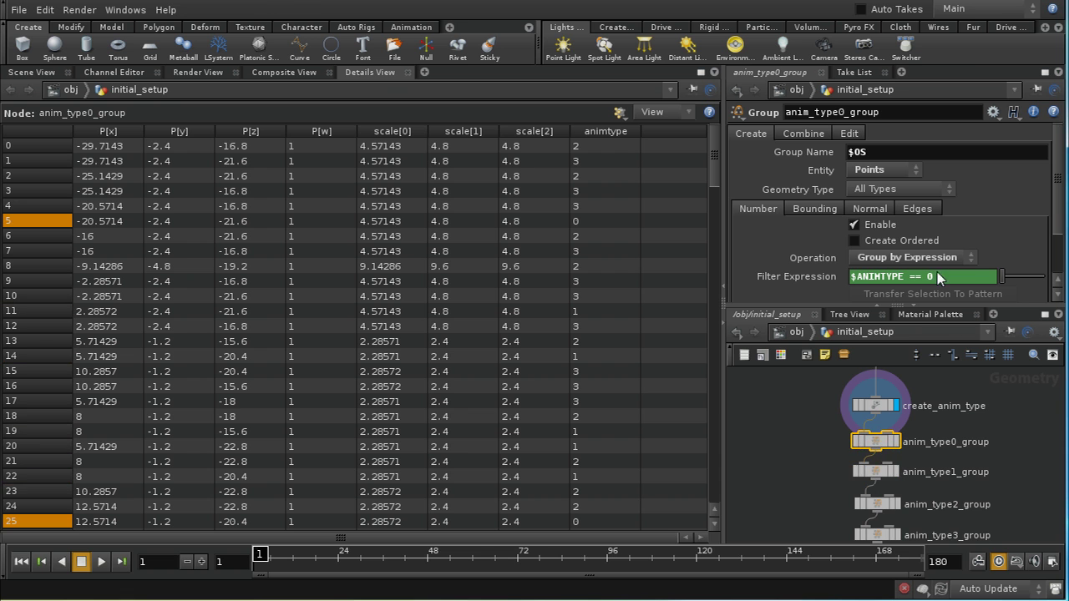
click(877, 504)
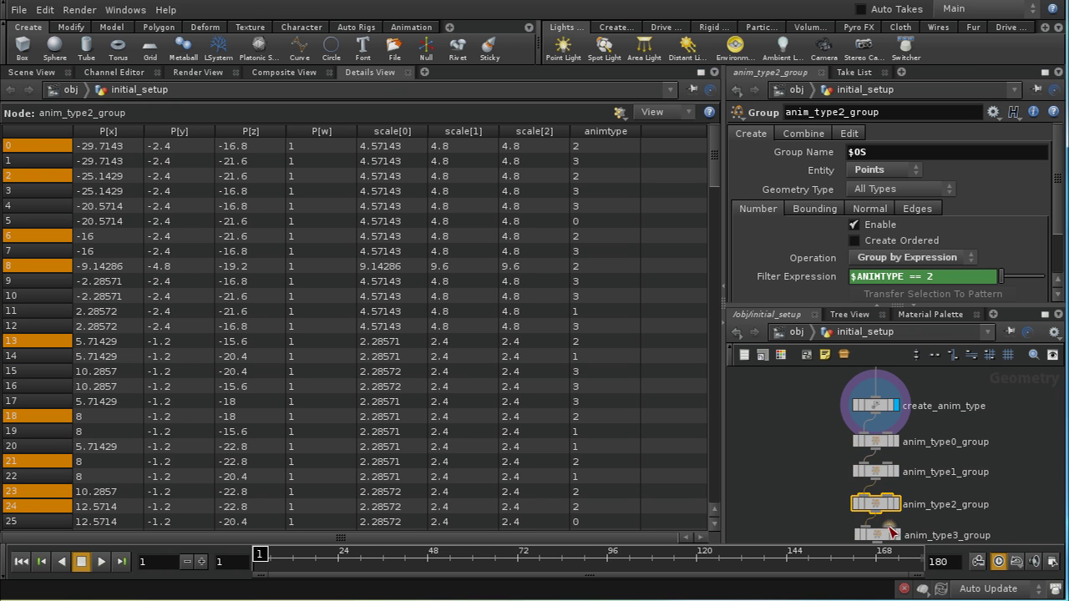
click(875, 535)
middle_drag(974, 512, 963, 393)
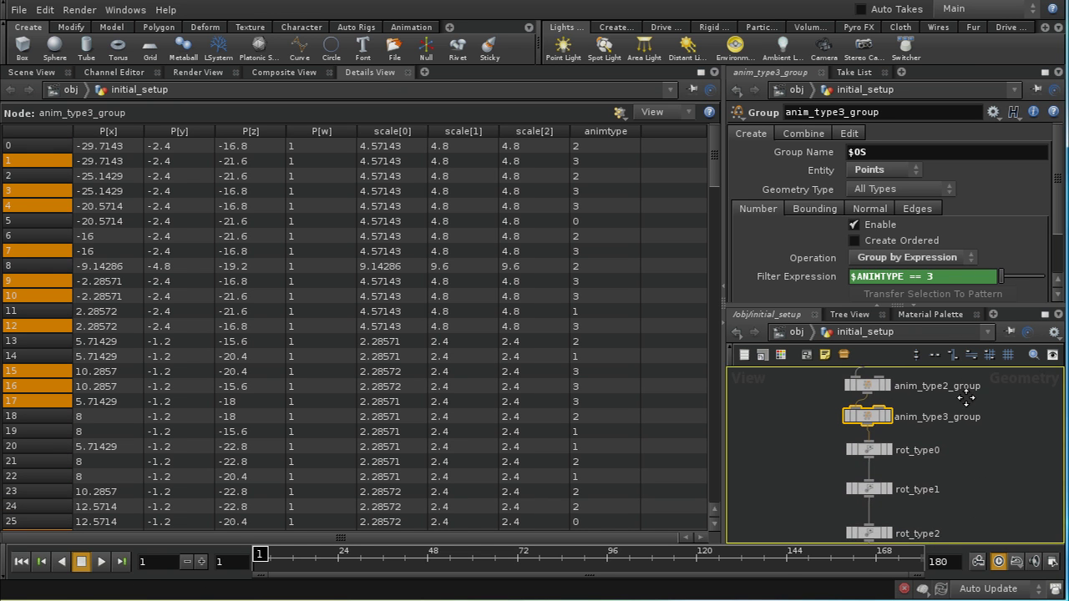
Inspect the channel reference in rot_type0's rotz value, and set the display flag on rot_type3.
click(876, 451)
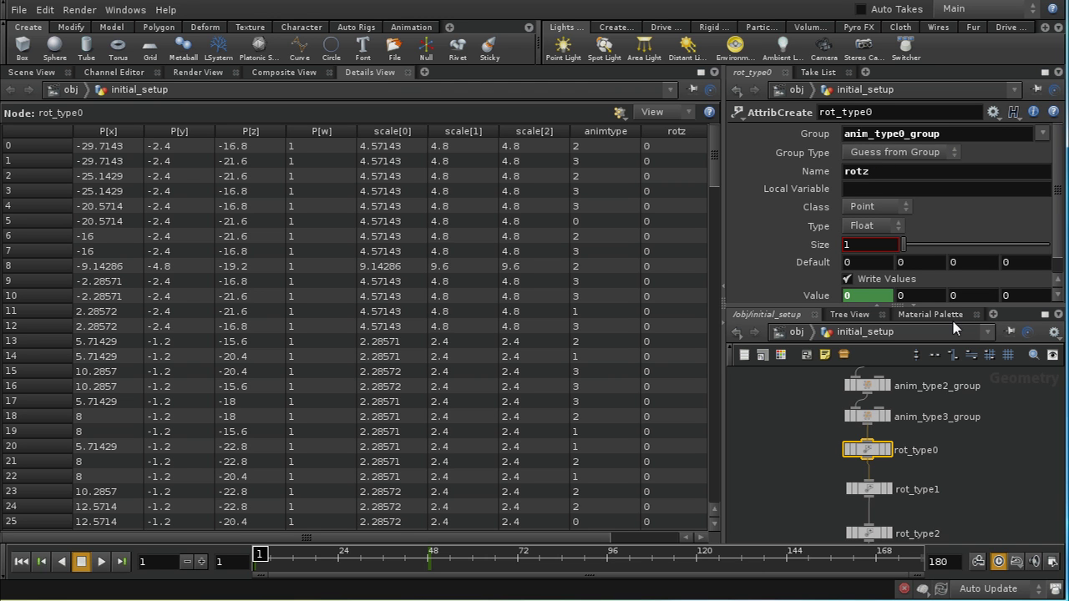
click(851, 296)
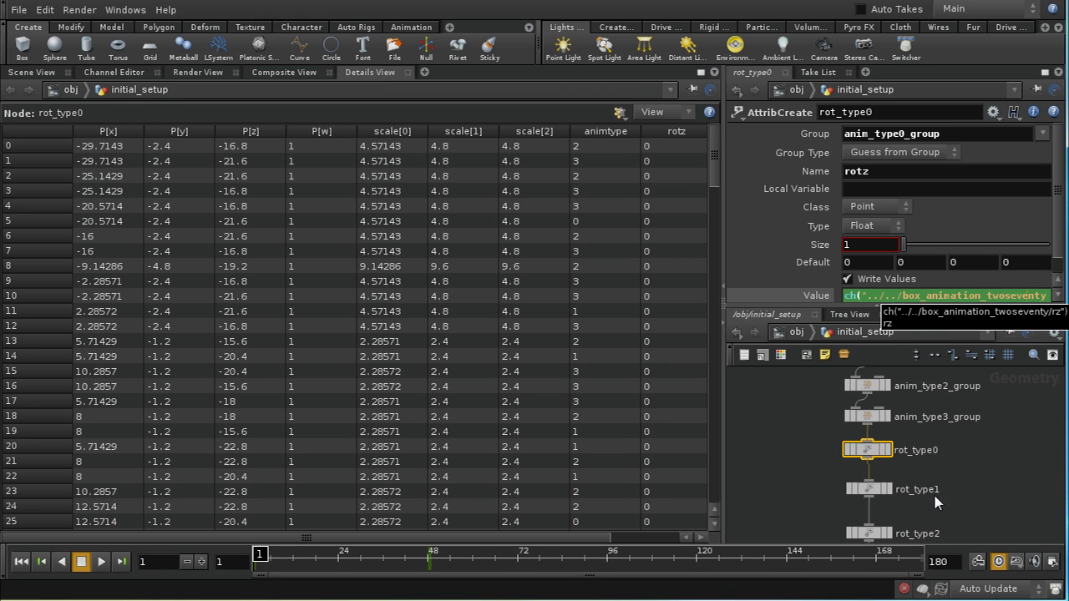
middle_drag(933, 492, 922, 433)
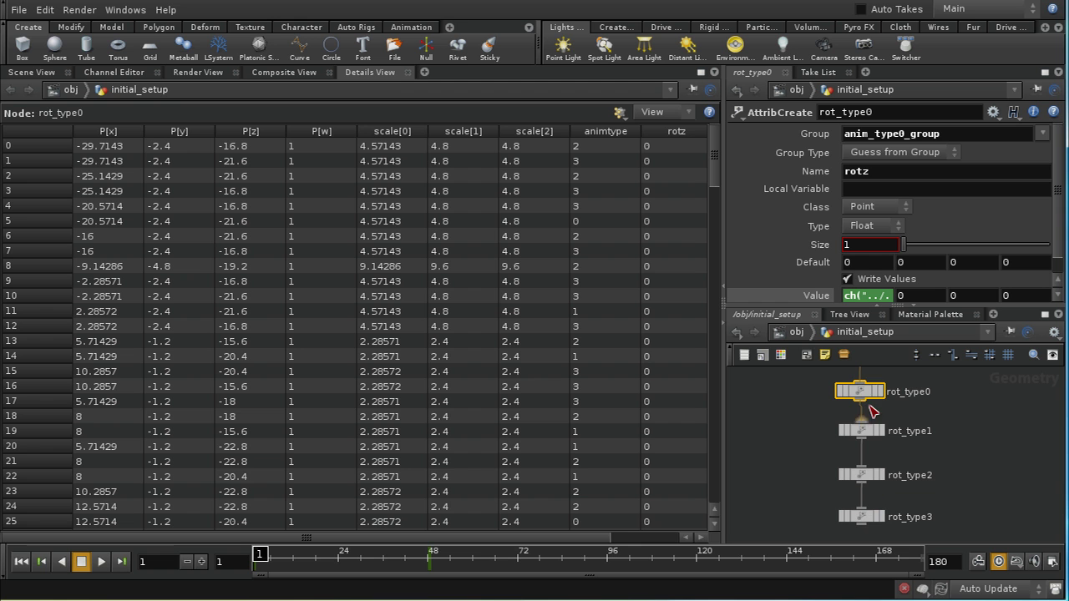
click(881, 518)
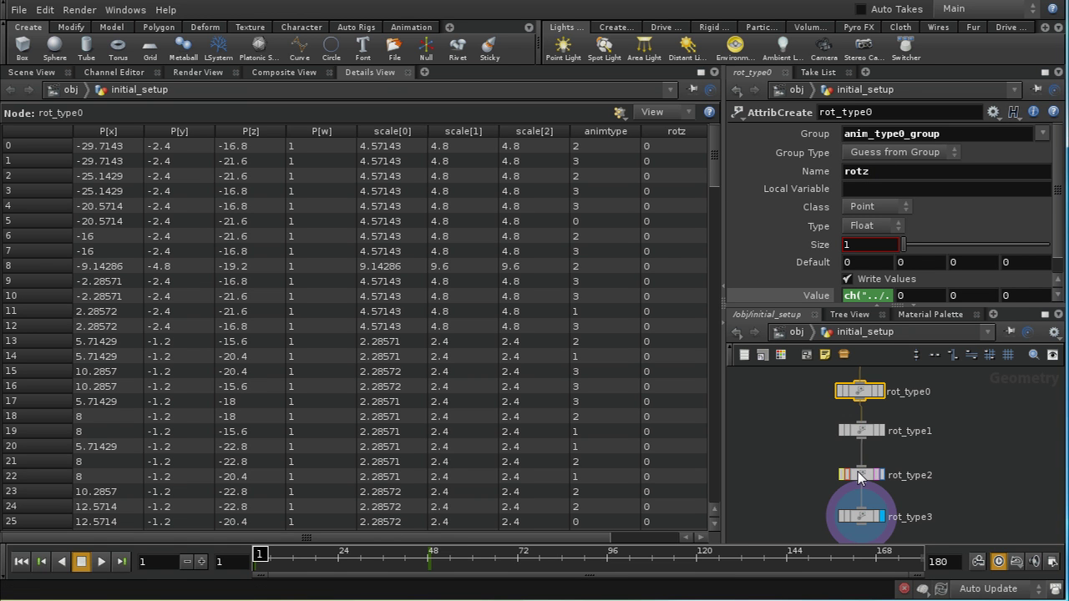
View the initial_setup points from farther out in the Scene View, and return to the object level.
click(793, 331)
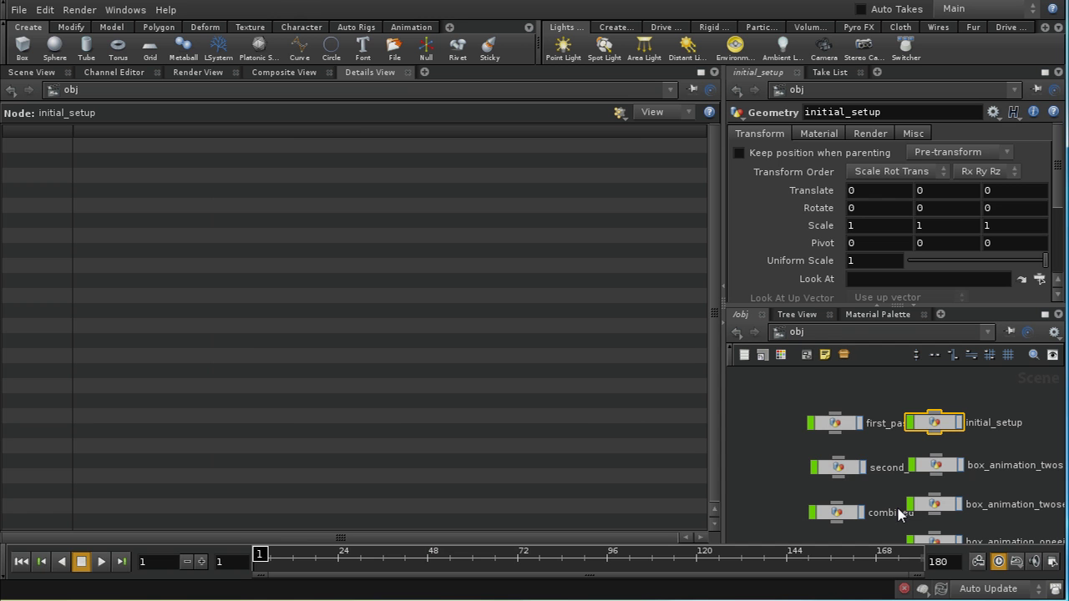
click(32, 72)
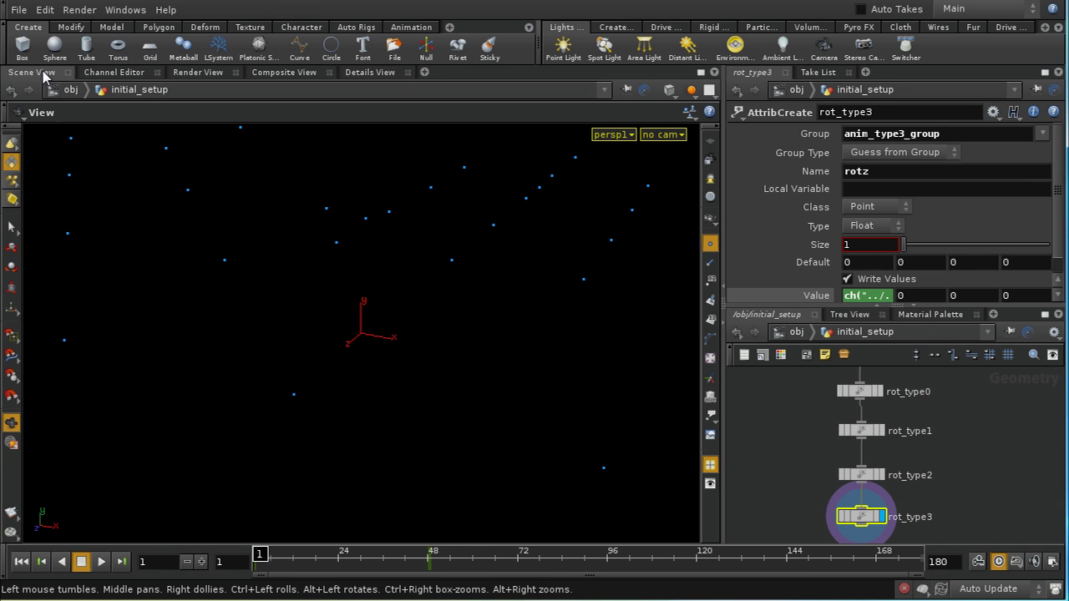
right_drag(485, 378, 487, 534)
click(795, 332)
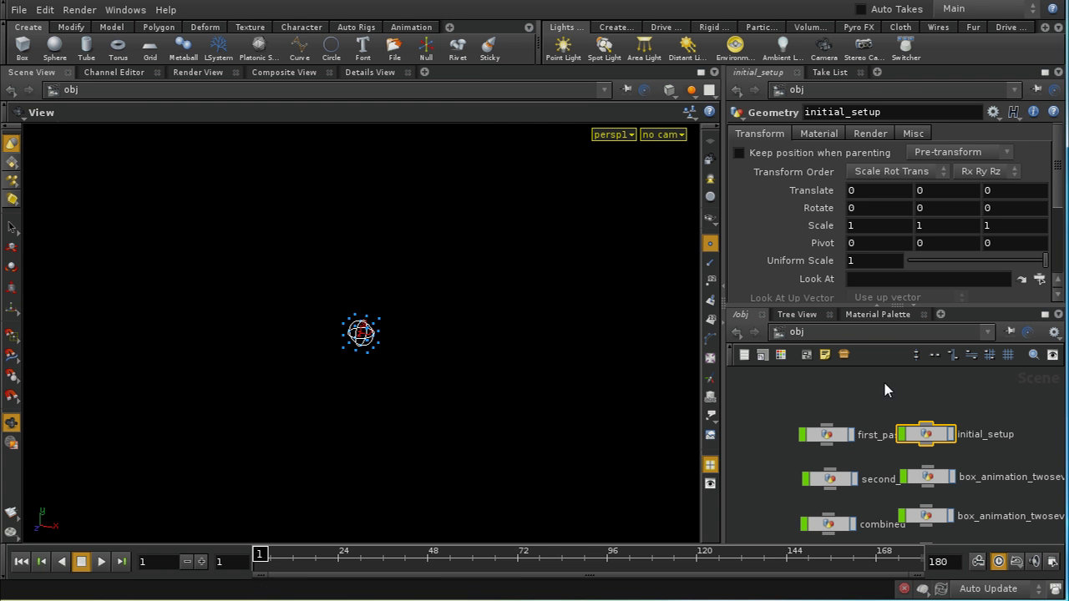
Enter the first_pass network and set the display flag on its object_merge1 node.
double_click(824, 437)
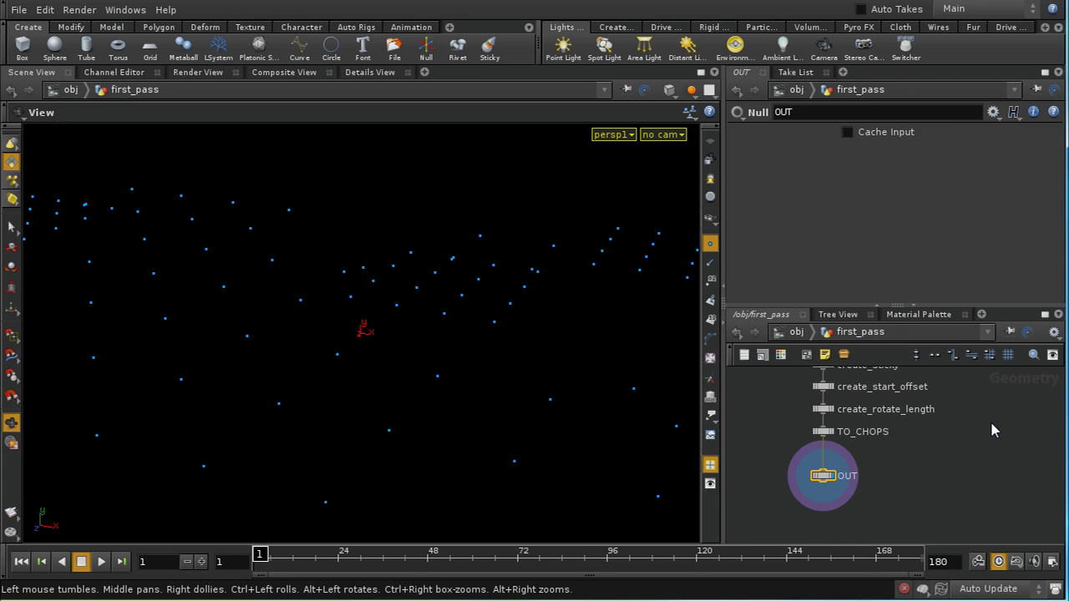
scroll(991, 428, up, 5)
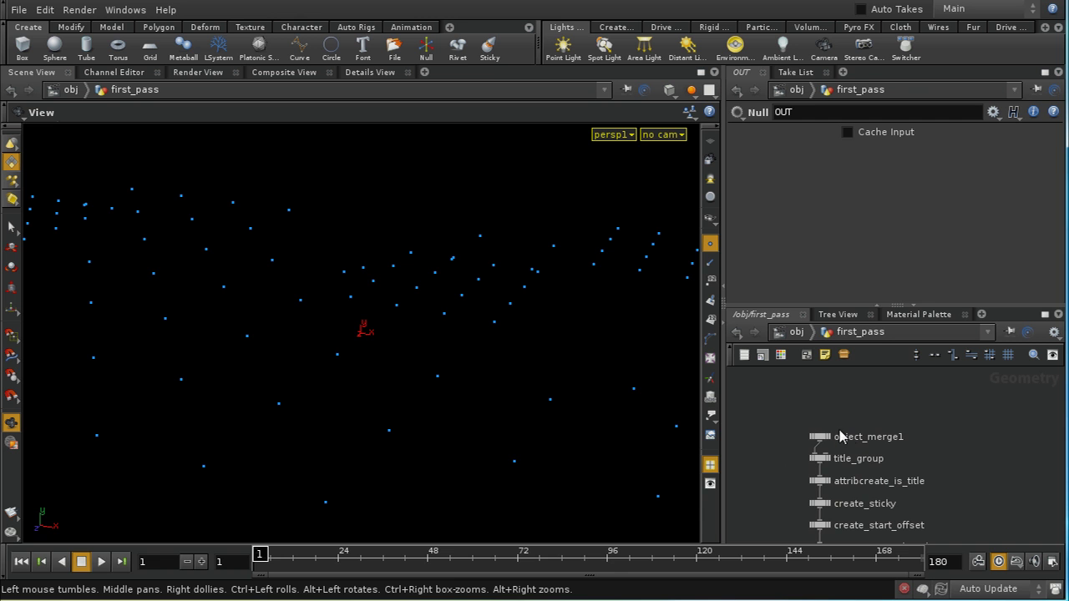
click(819, 439)
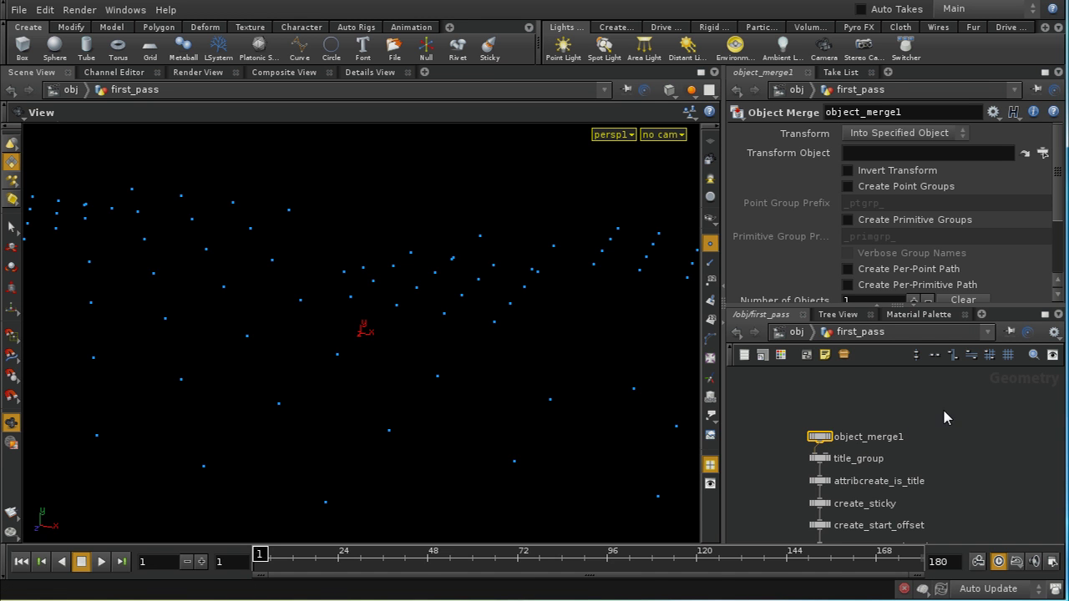
scroll(804, 465, up, 5)
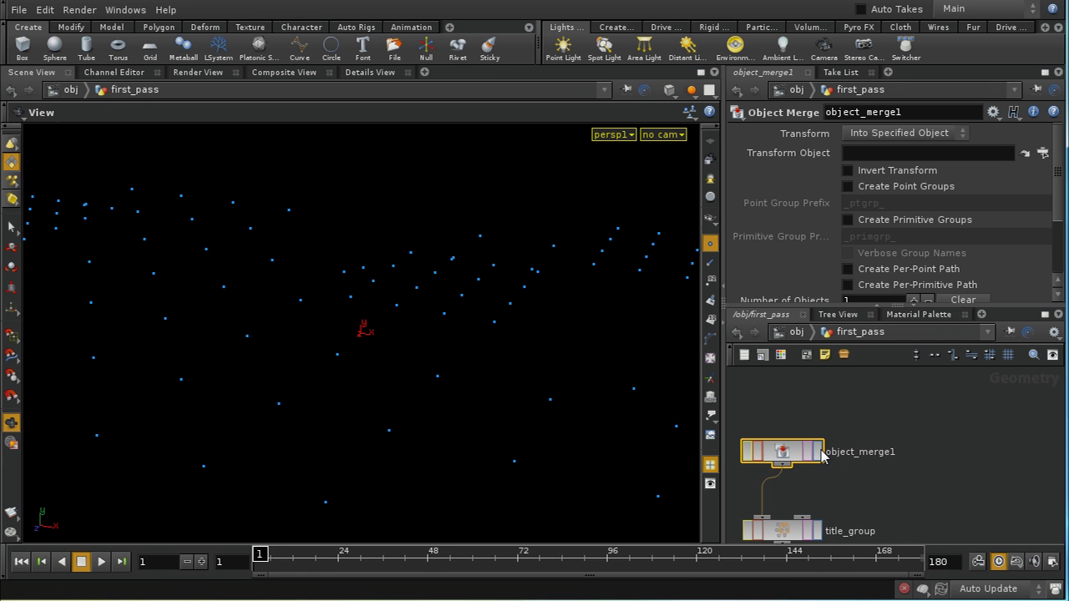
click(818, 452)
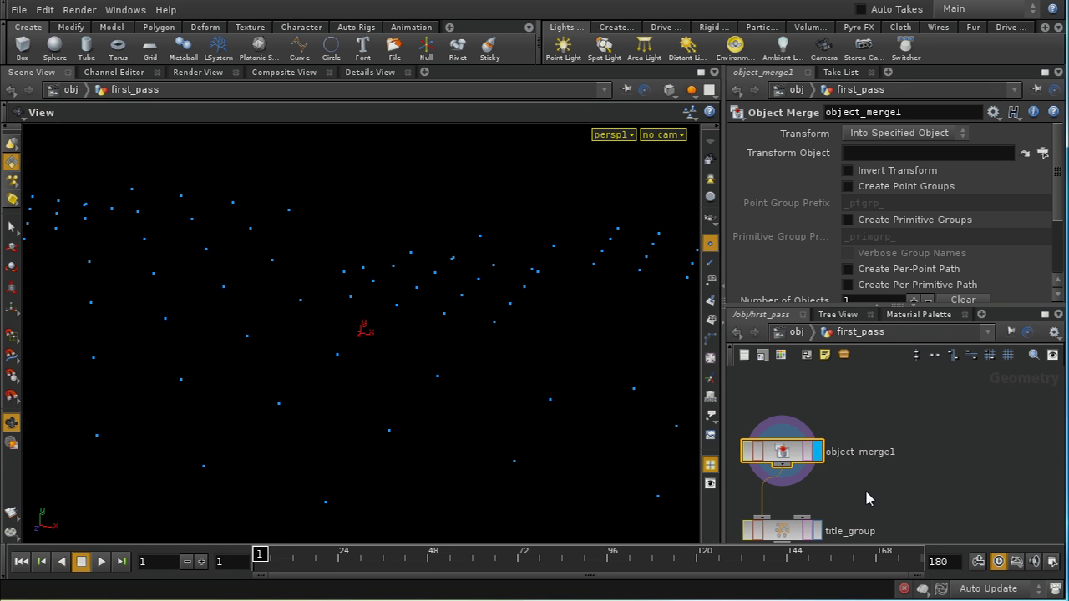
Display the title_group node and examine its grouped points from above in the viewport.
middle_drag(873, 470, 885, 415)
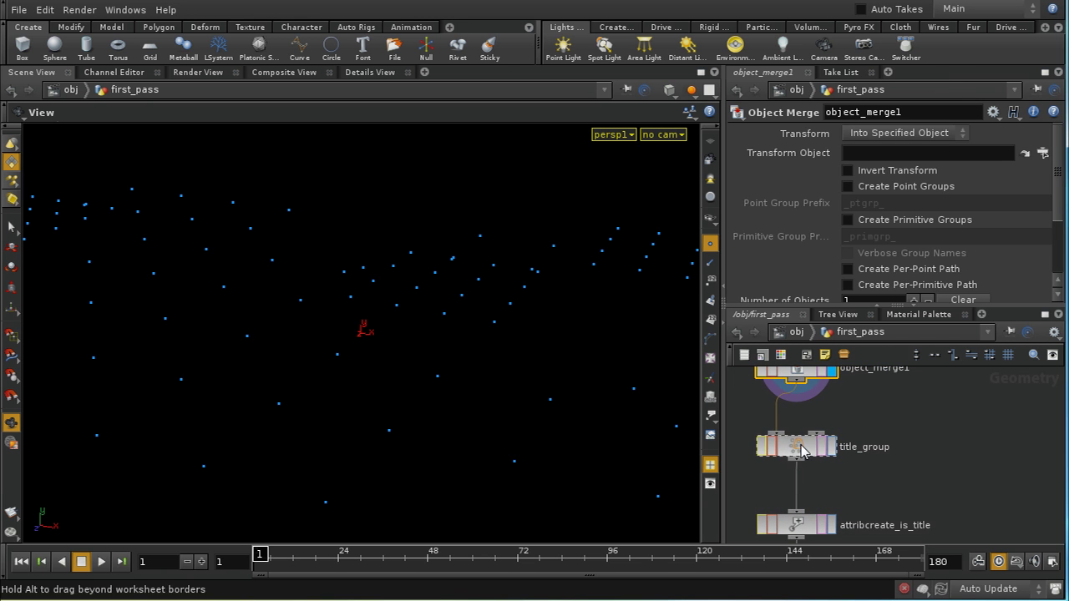
click(800, 450)
click(831, 451)
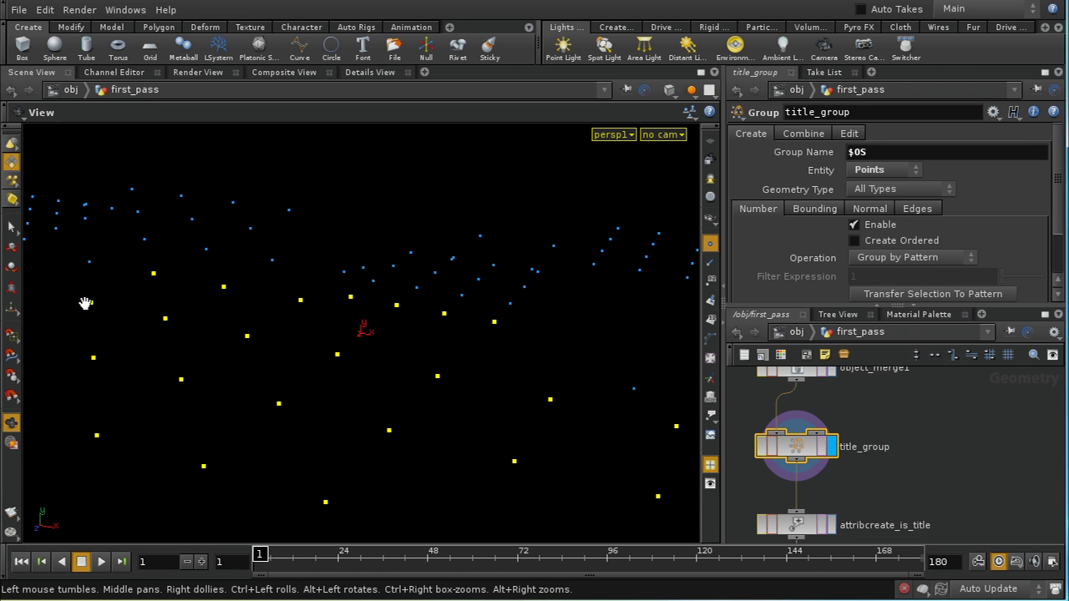
drag(242, 402, 220, 512)
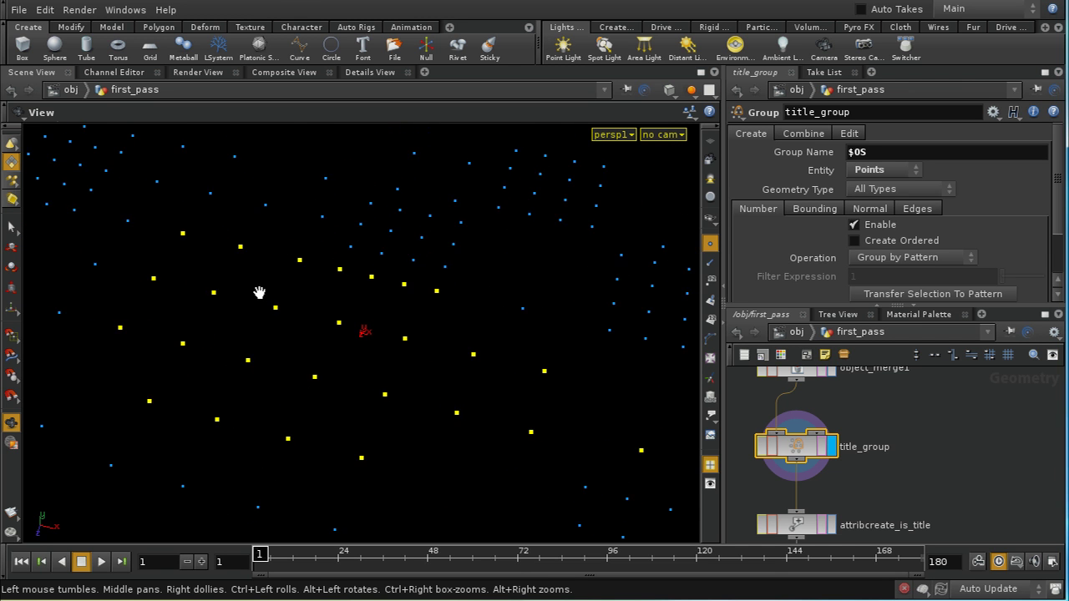
drag(258, 292, 243, 342)
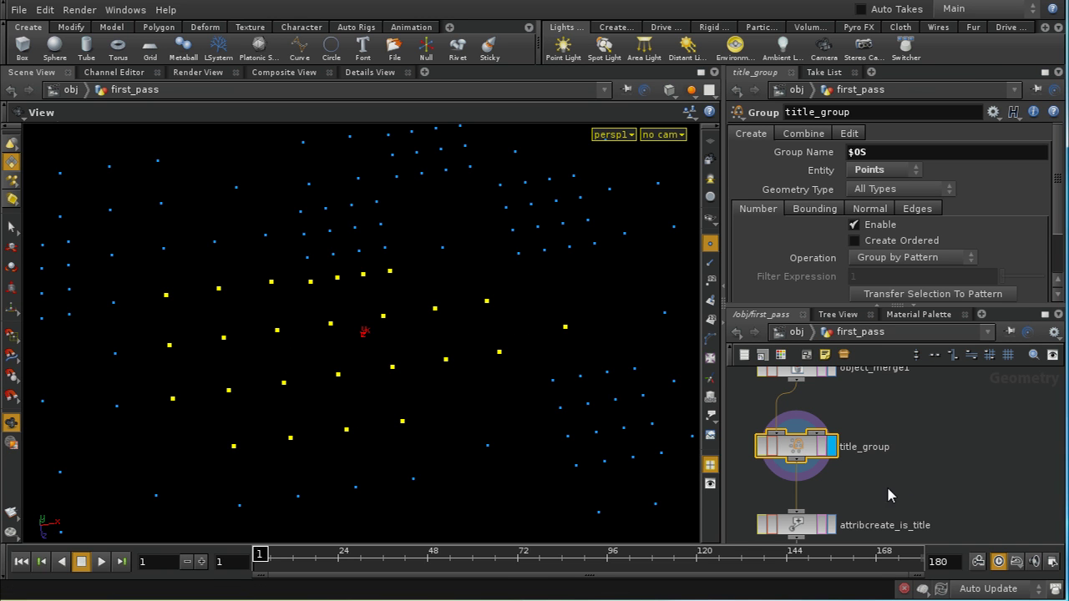
Display the attribcreate_is_title node and show the parameters of its istitle point attribute.
middle_drag(887, 490, 906, 443)
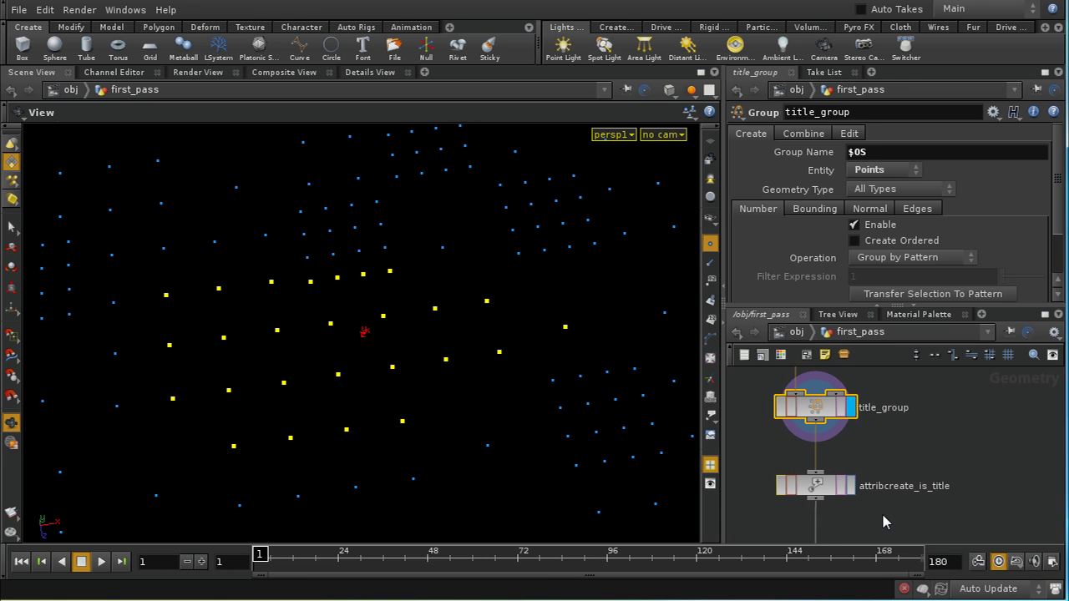
middle_drag(881, 511, 892, 487)
key(r)
click(827, 465)
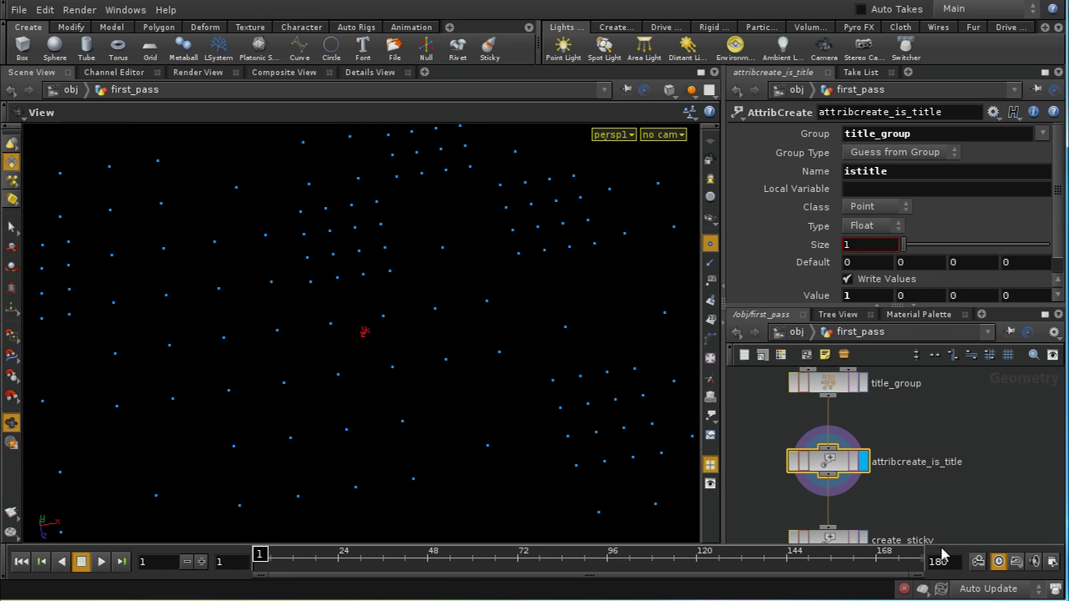
Display the create_sticky node and inspect its value expression along with the Seed, Sticky Proportion and Phase parameters.
middle_drag(942, 558, 921, 432)
click(823, 448)
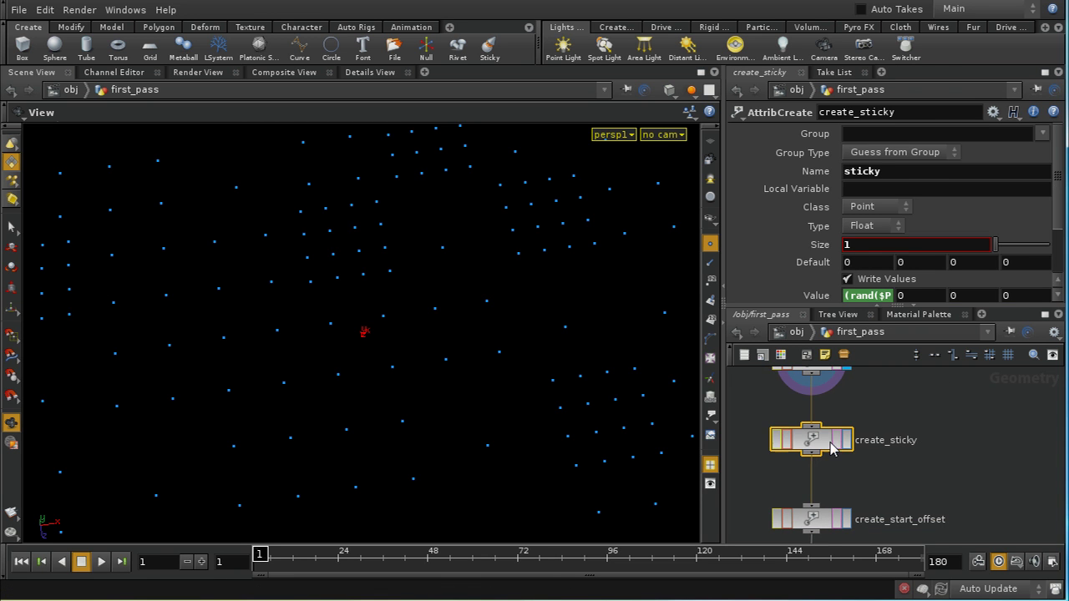
click(846, 442)
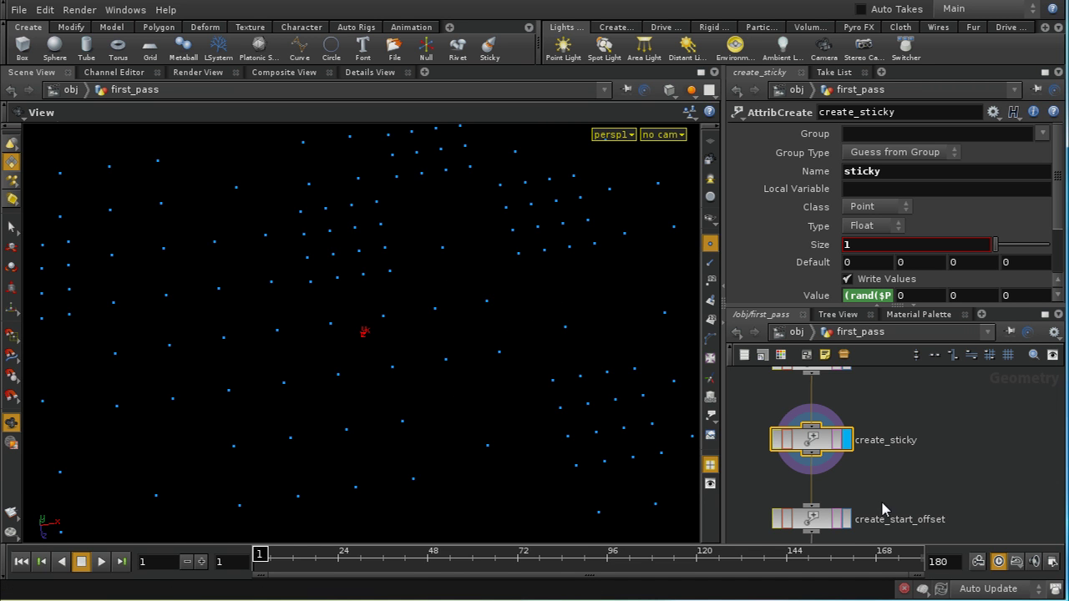
middle_drag(882, 510, 885, 493)
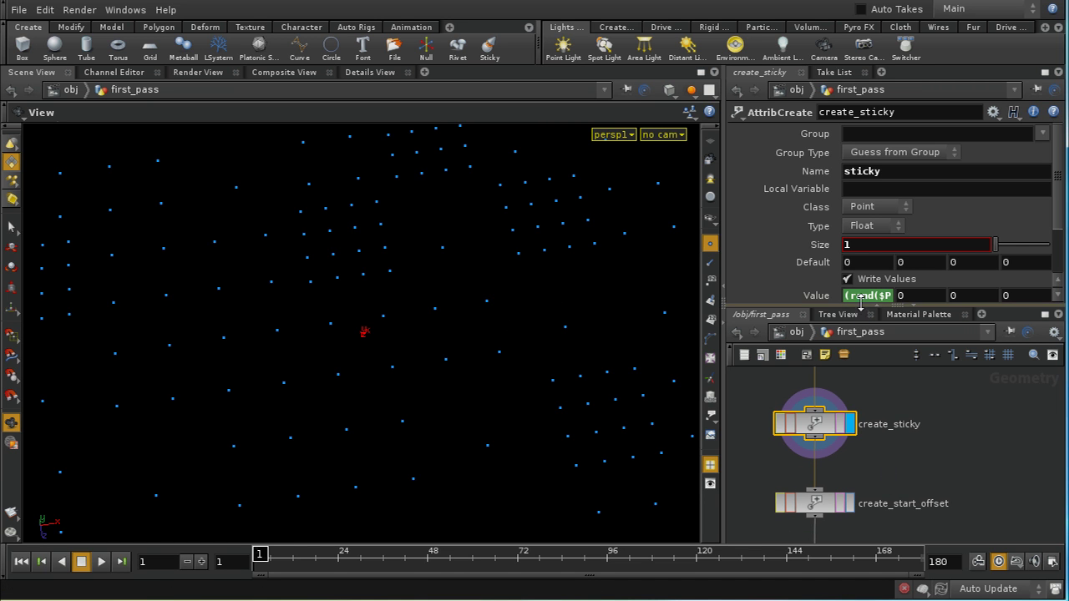
mouse_move(900, 307)
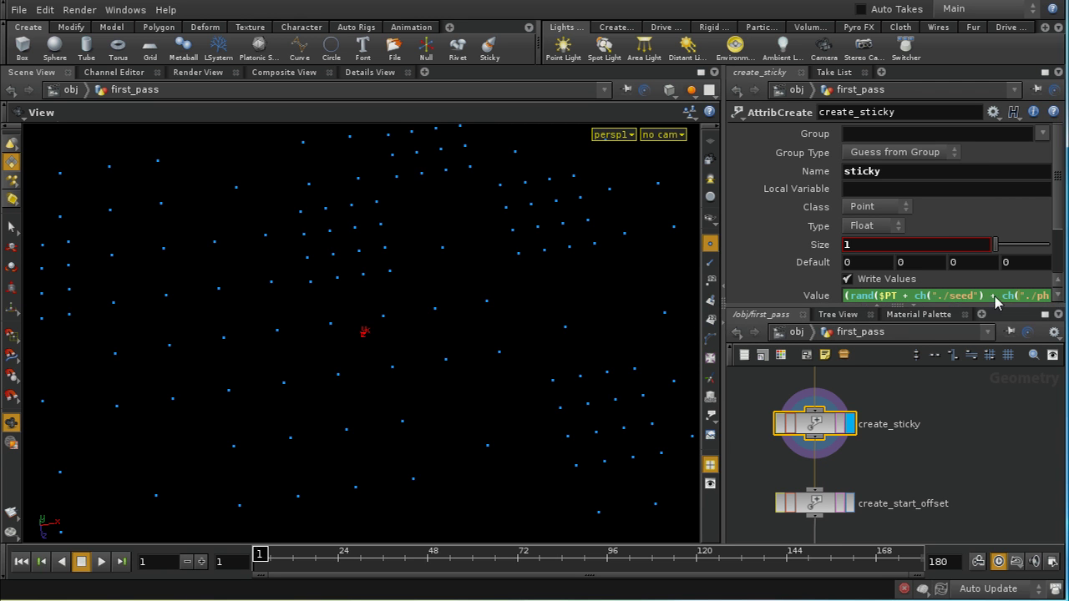
drag(1057, 234, 1064, 282)
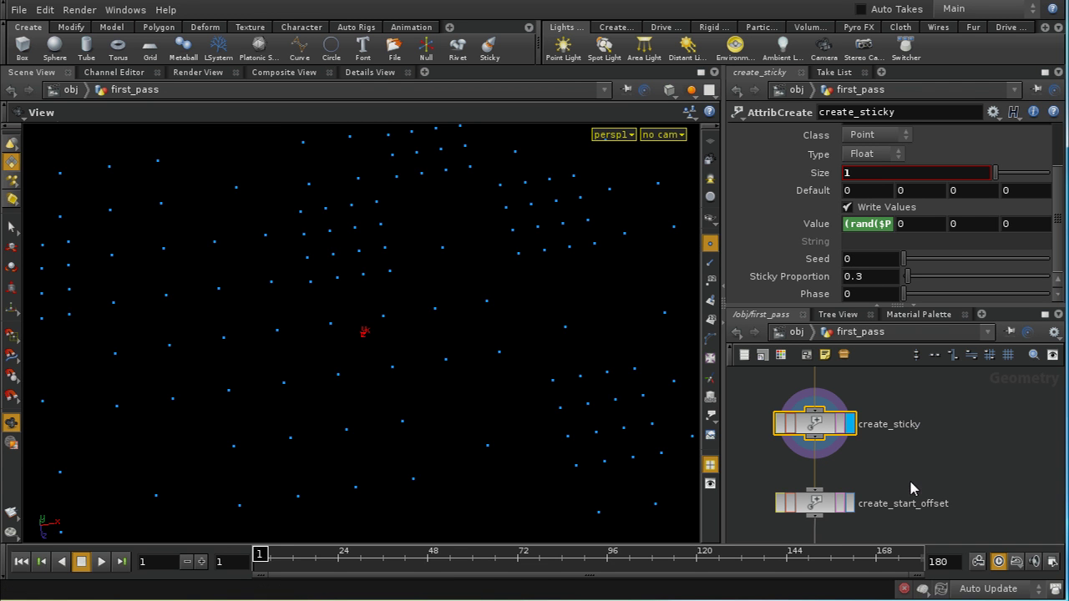
Display the create_start_offset node and examine its full value expression in the temporarily maximized parameter pane.
middle_drag(910, 493, 907, 425)
key(Down)
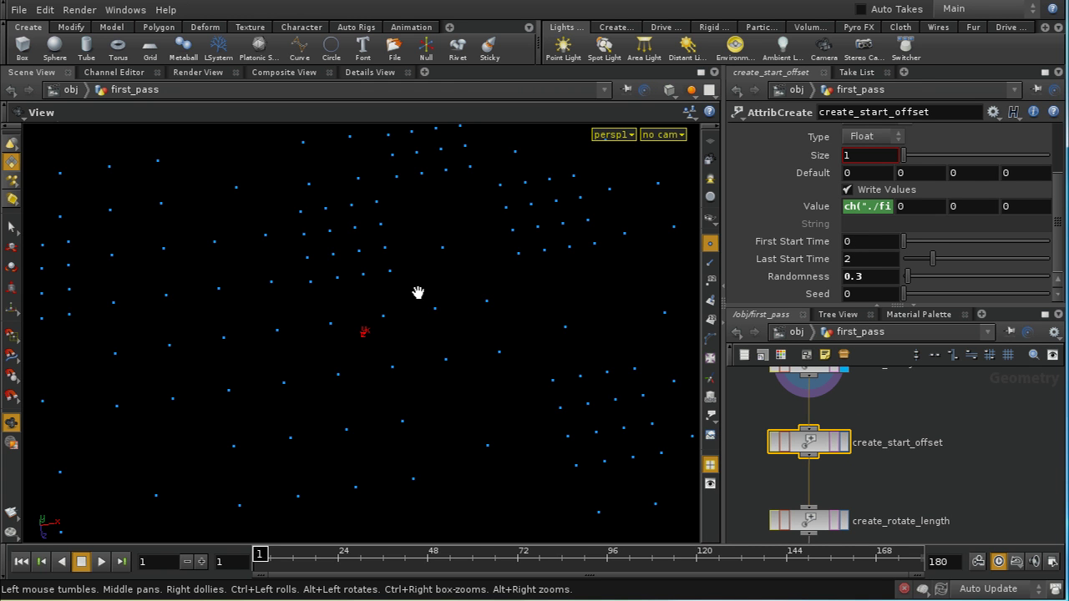
click(844, 444)
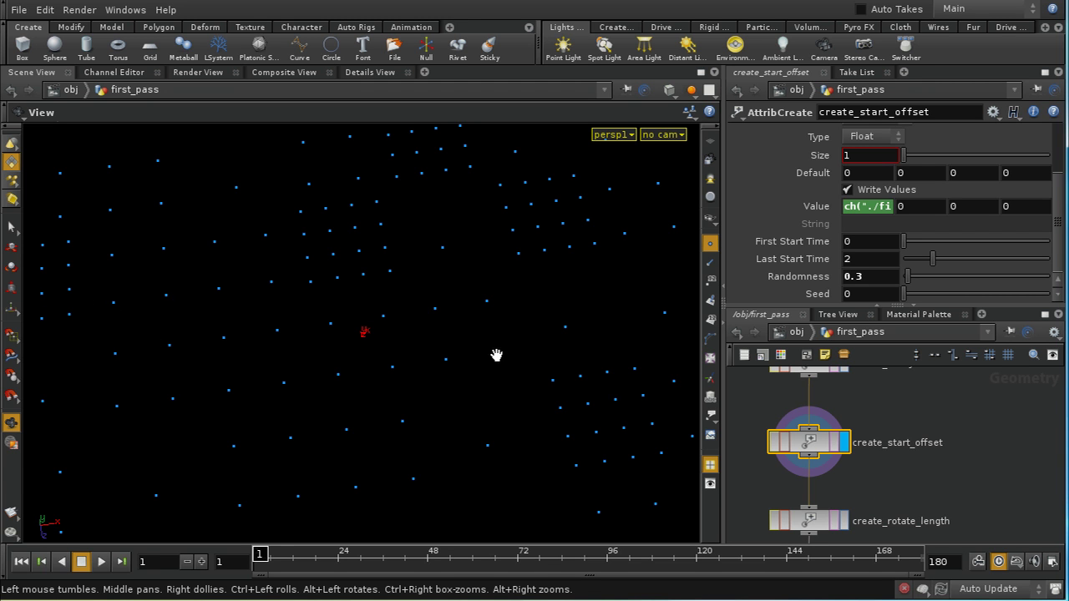
click(815, 207)
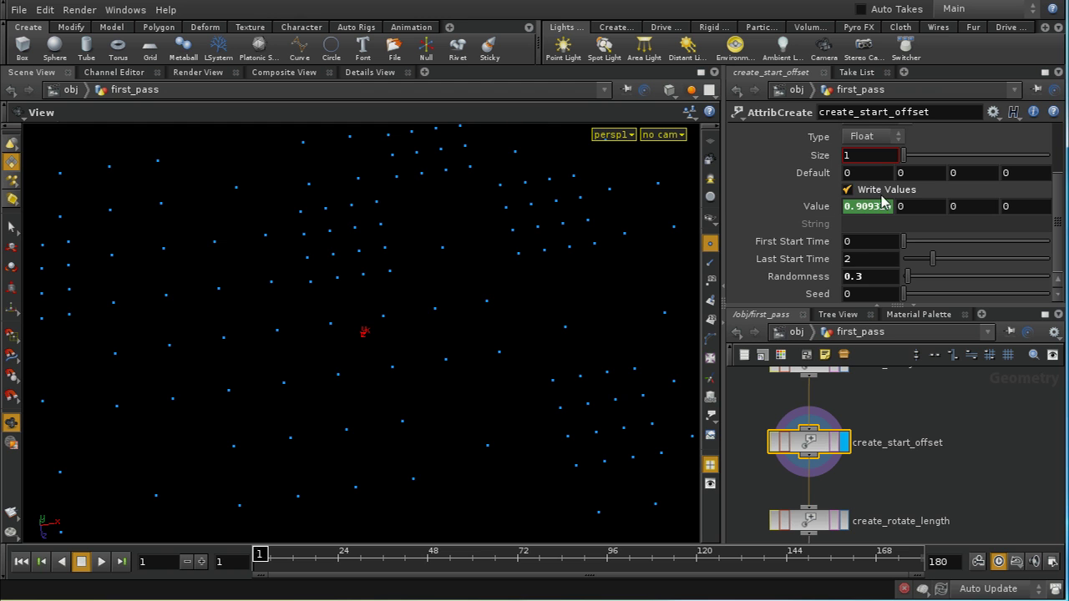
click(1044, 73)
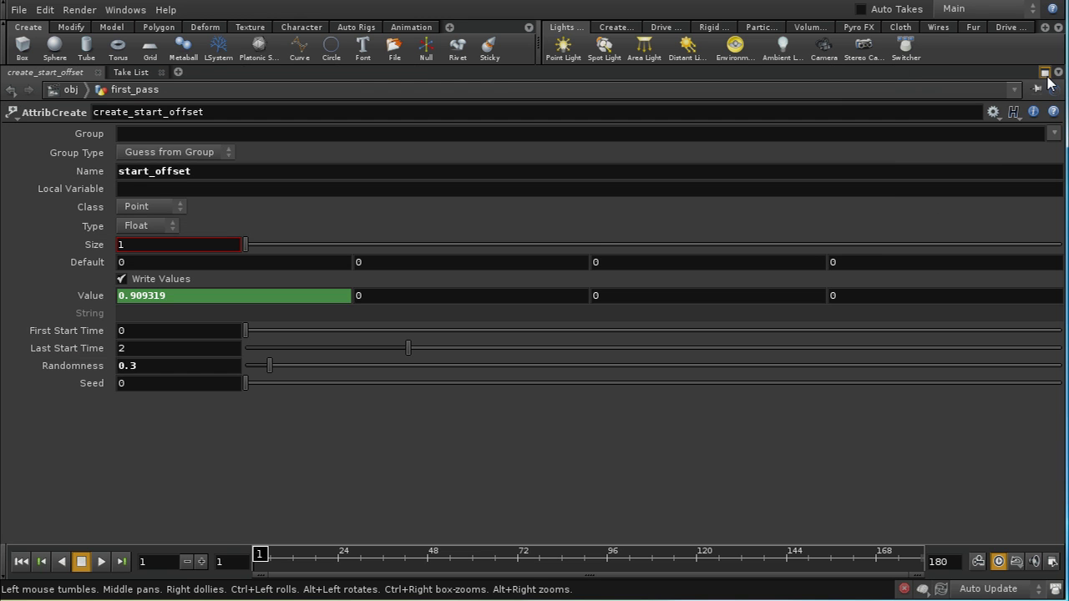
click(88, 295)
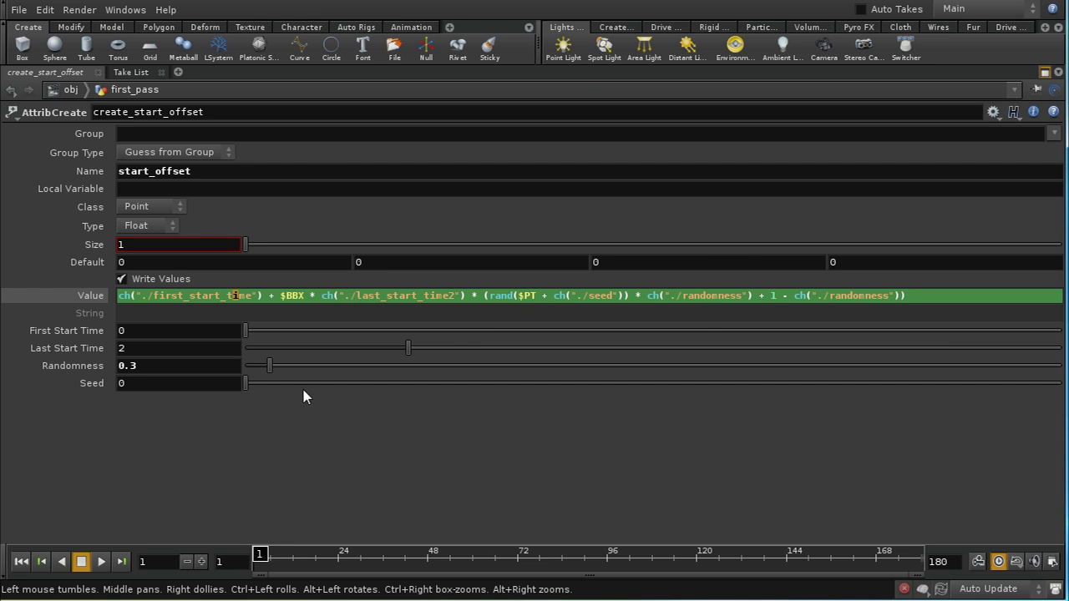
click(1044, 73)
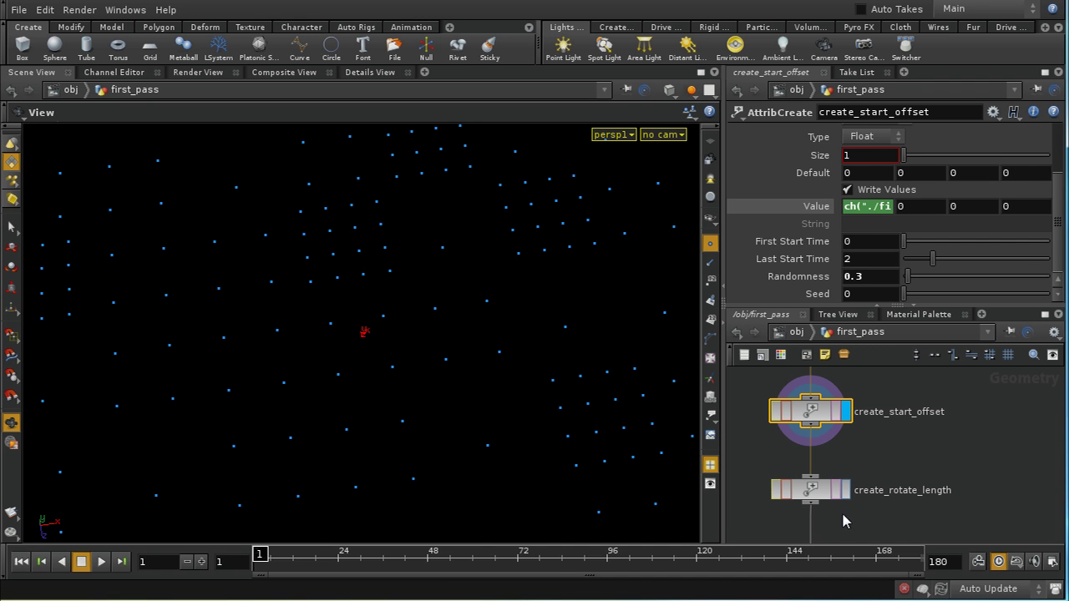
Set the display flag on create_rotate_length and inspect the rand expression in its rotate_length value.
click(845, 491)
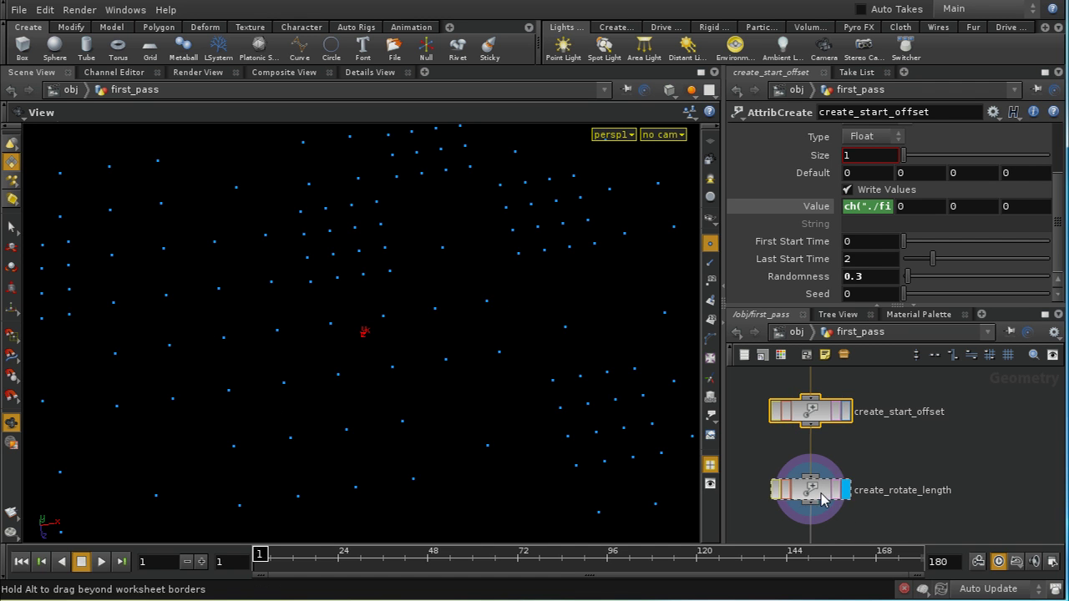
click(823, 497)
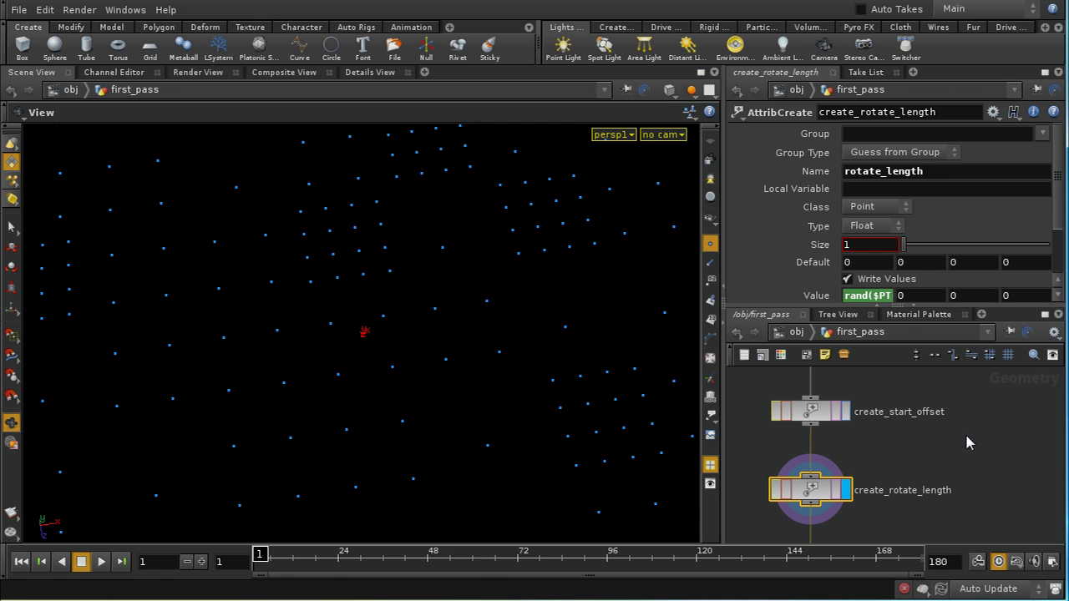
mouse_move(877, 300)
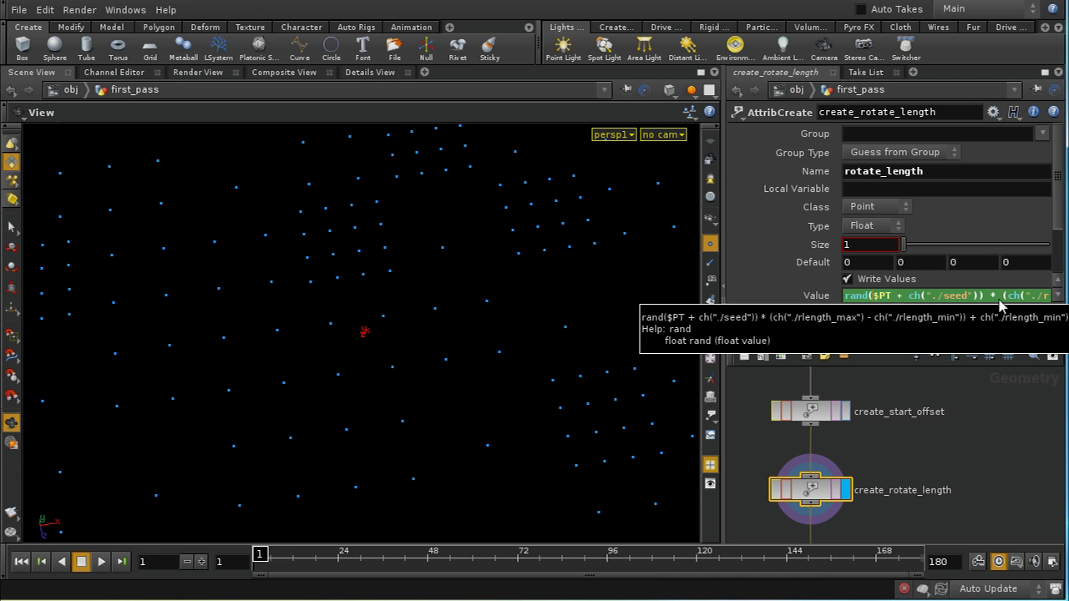
scroll(1062, 231, down, 3)
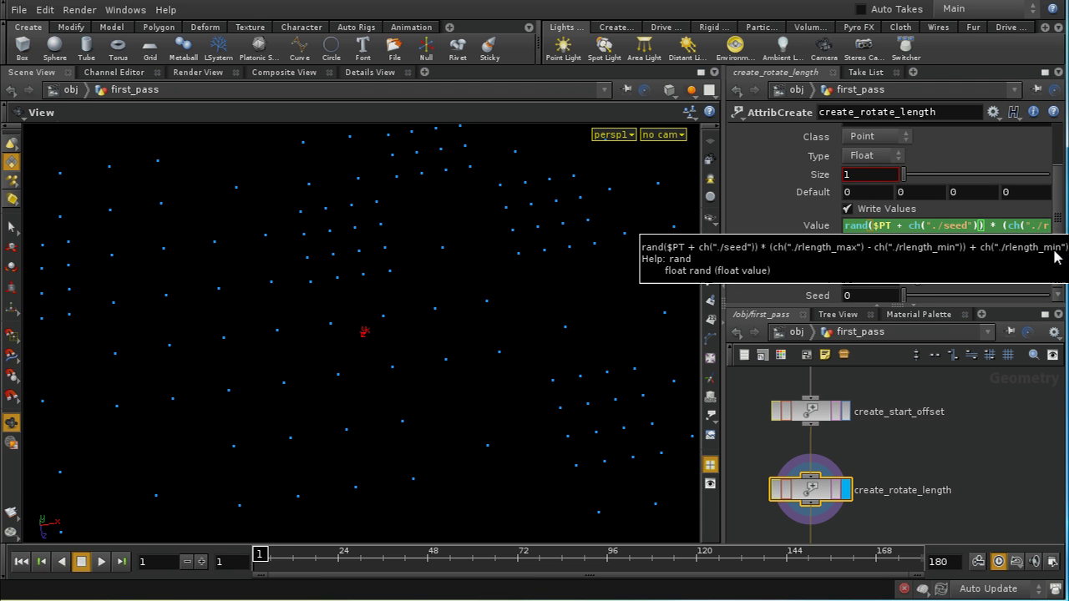
scroll(1057, 208, up, 3)
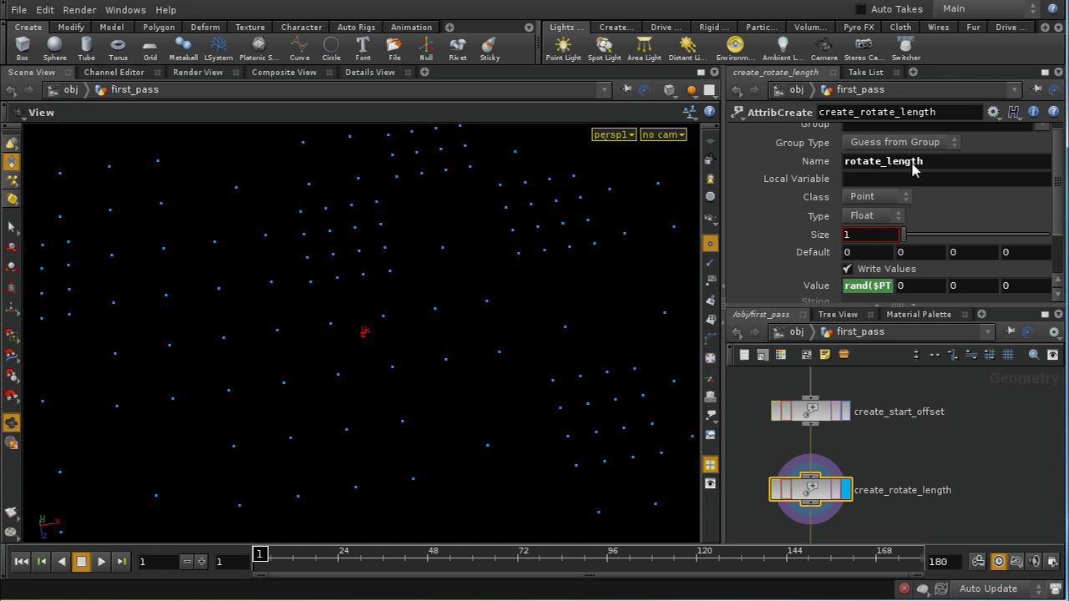
Delete the TO_CHOPS null between create_rotate_length and OUT in the first_pass network.
middle_drag(890, 481, 887, 454)
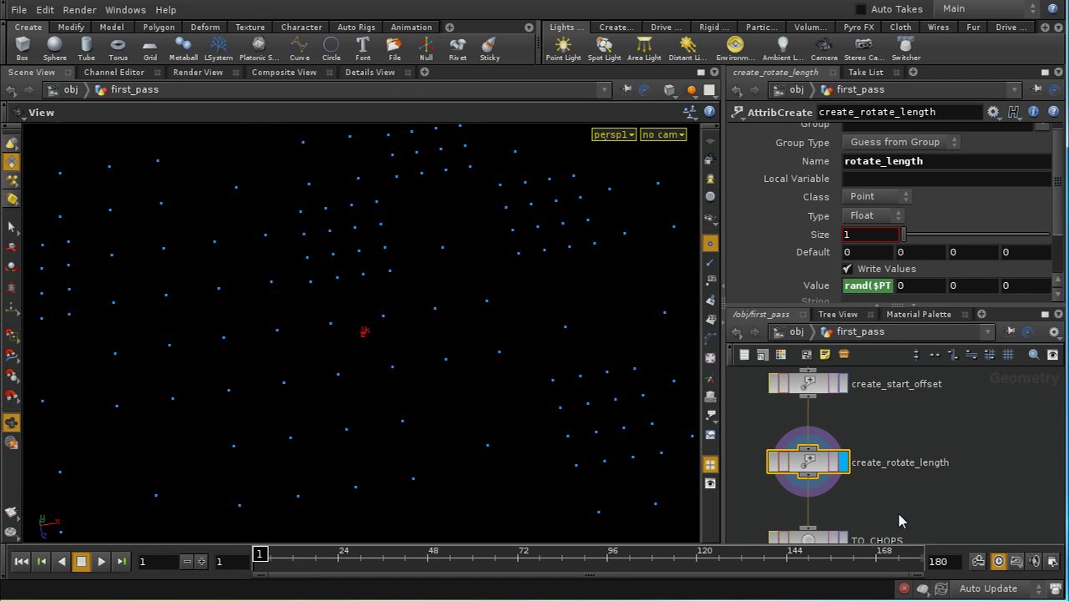
middle_drag(898, 521, 855, 448)
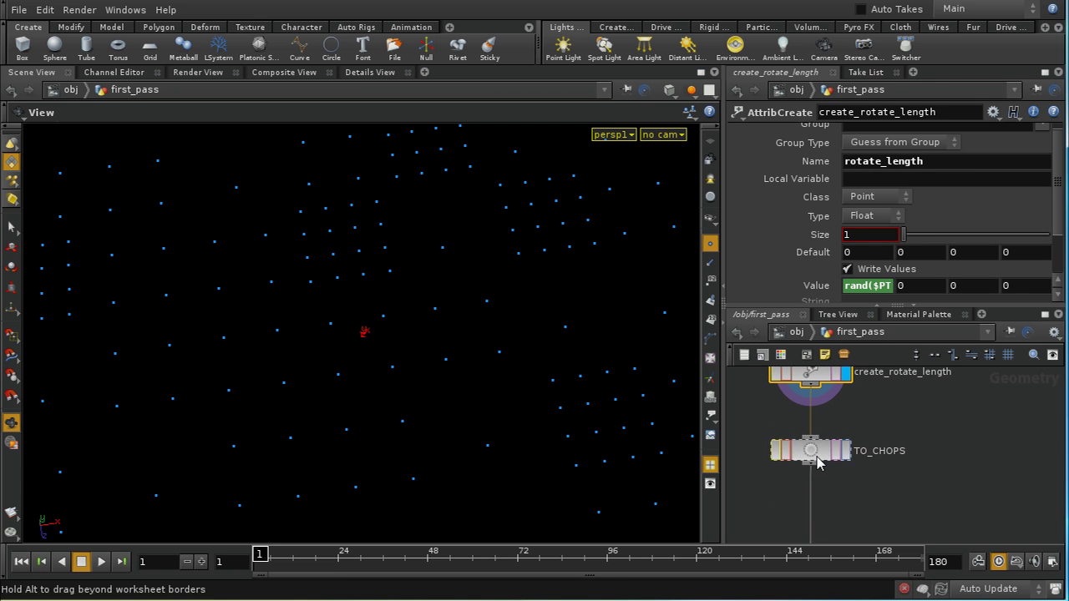
click(818, 465)
middle_drag(944, 489, 833, 453)
scroll(832, 453, down, 2)
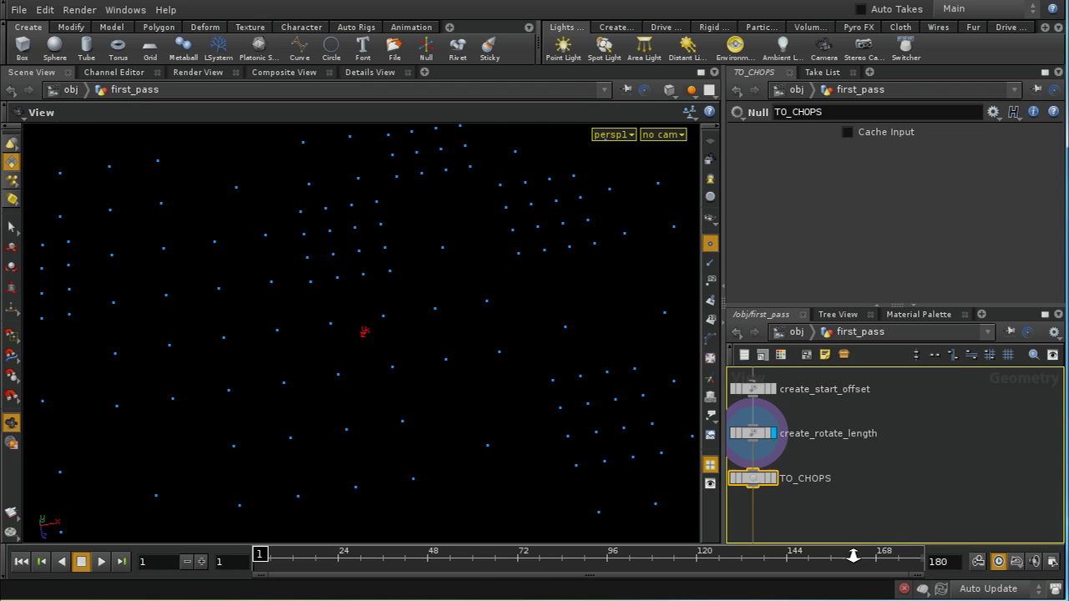
middle_drag(871, 525, 937, 428)
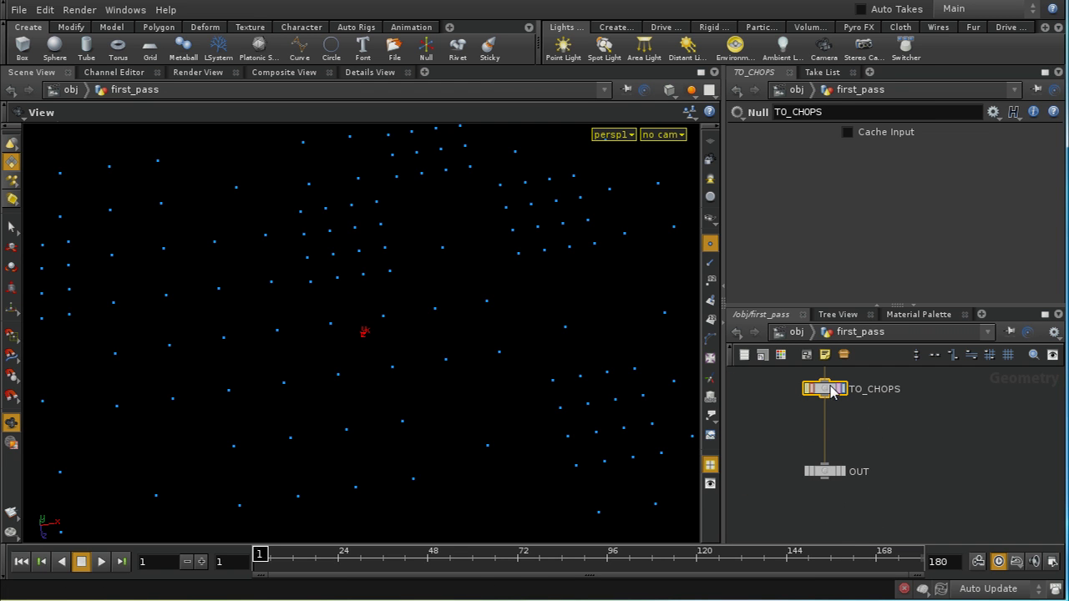
key(Delete)
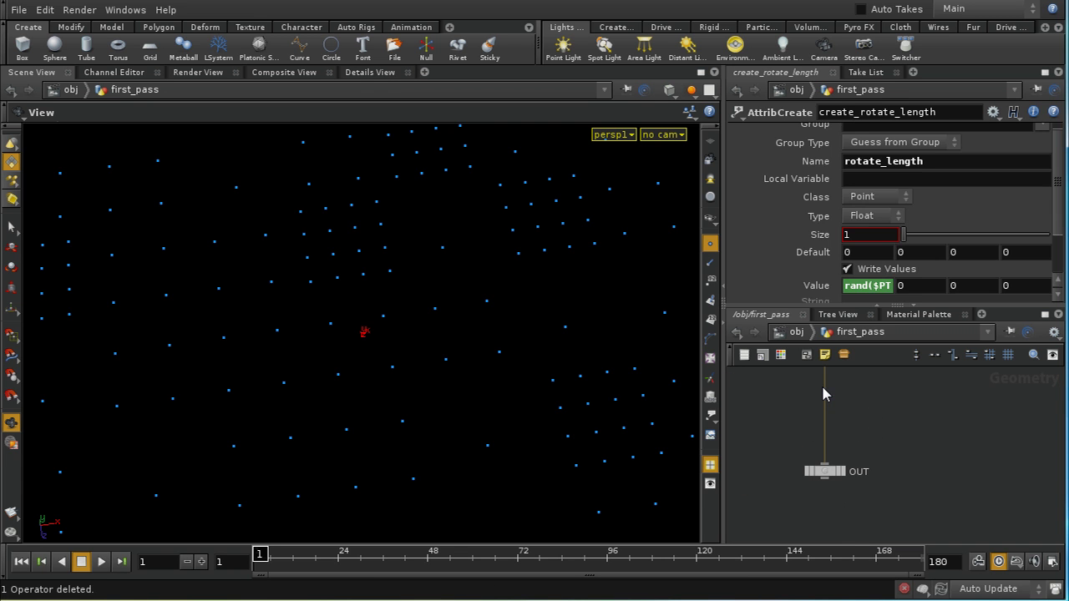
Set the display flag on the OUT null in first_pass and return to the object level.
click(825, 471)
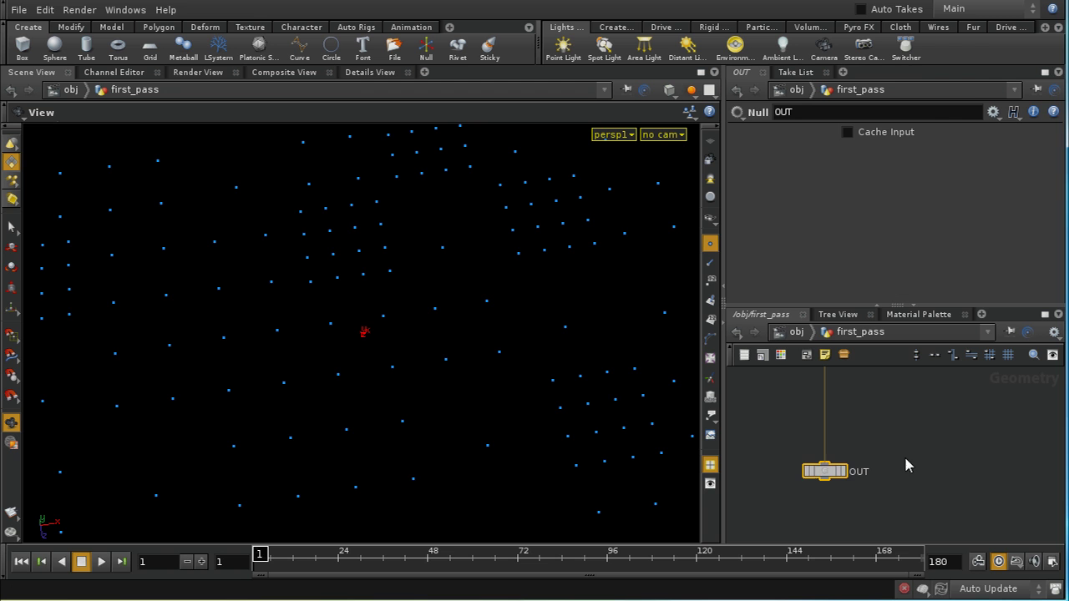
mouse_move(850, 472)
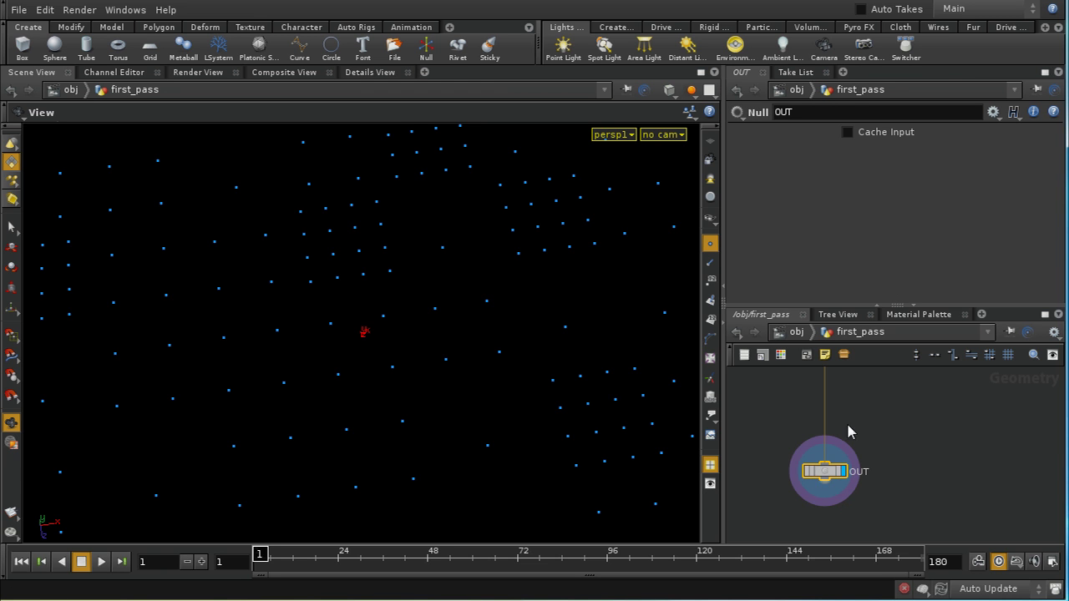
click(798, 333)
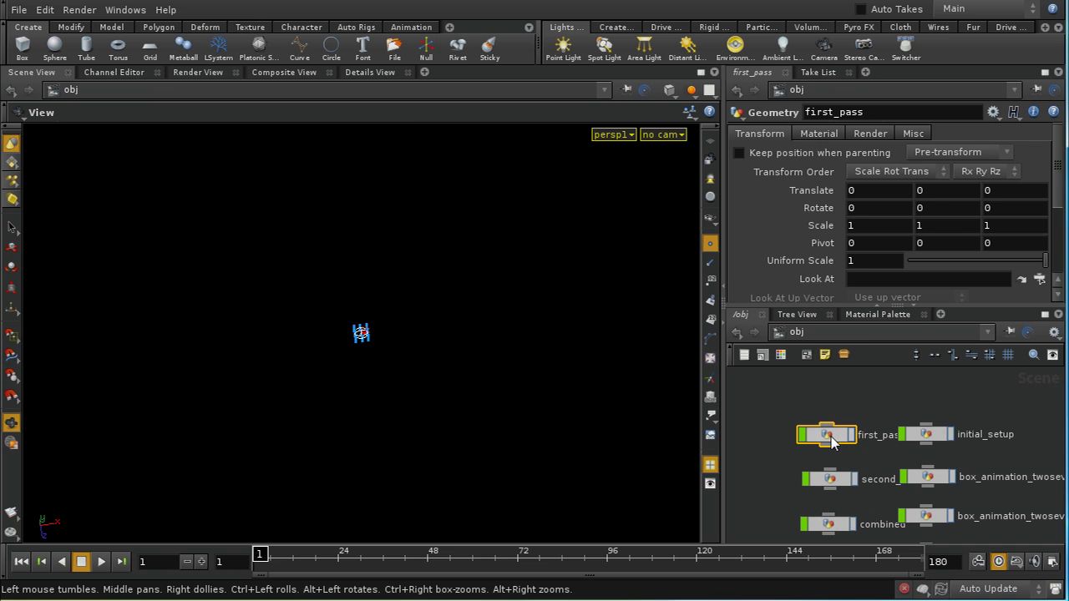
Open the second_pass network and inspect title_group and create_sticky, including the Seed, Sticky Proportion and Phase parameters.
double_click(829, 478)
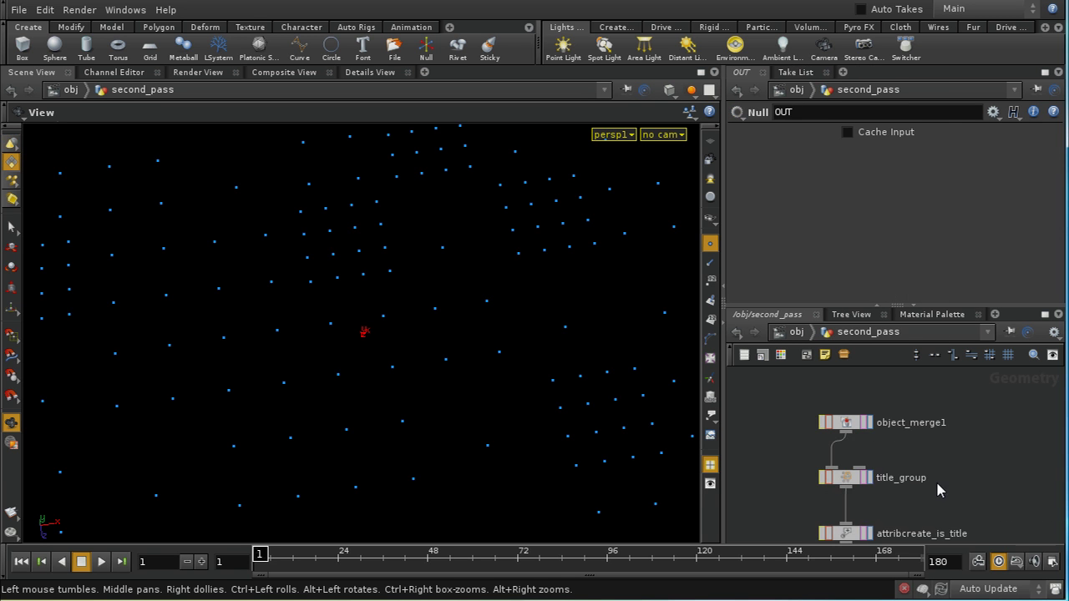
middle_drag(937, 489, 868, 438)
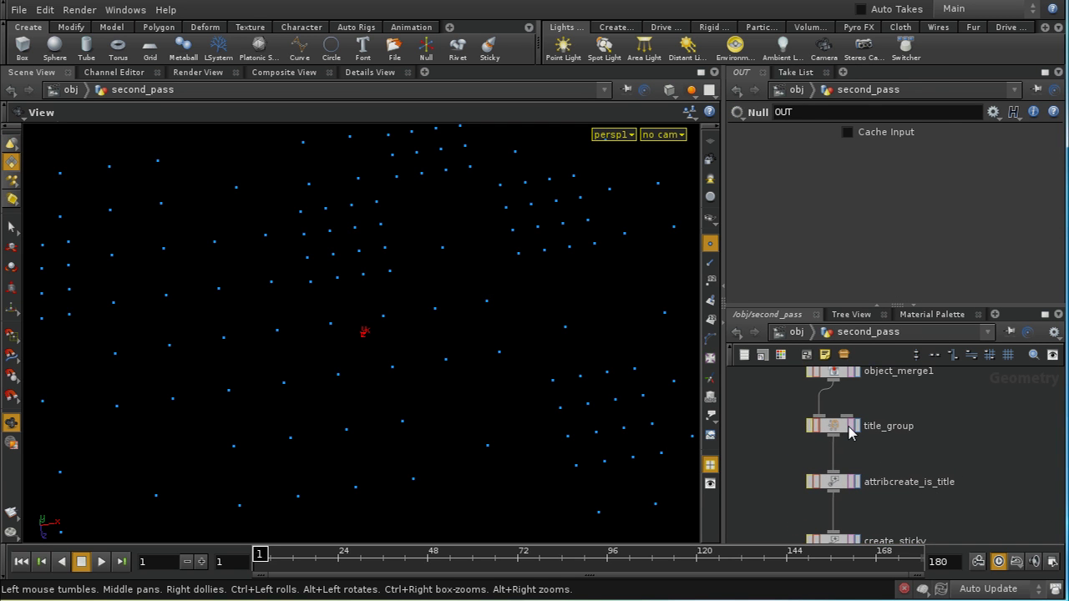
click(850, 430)
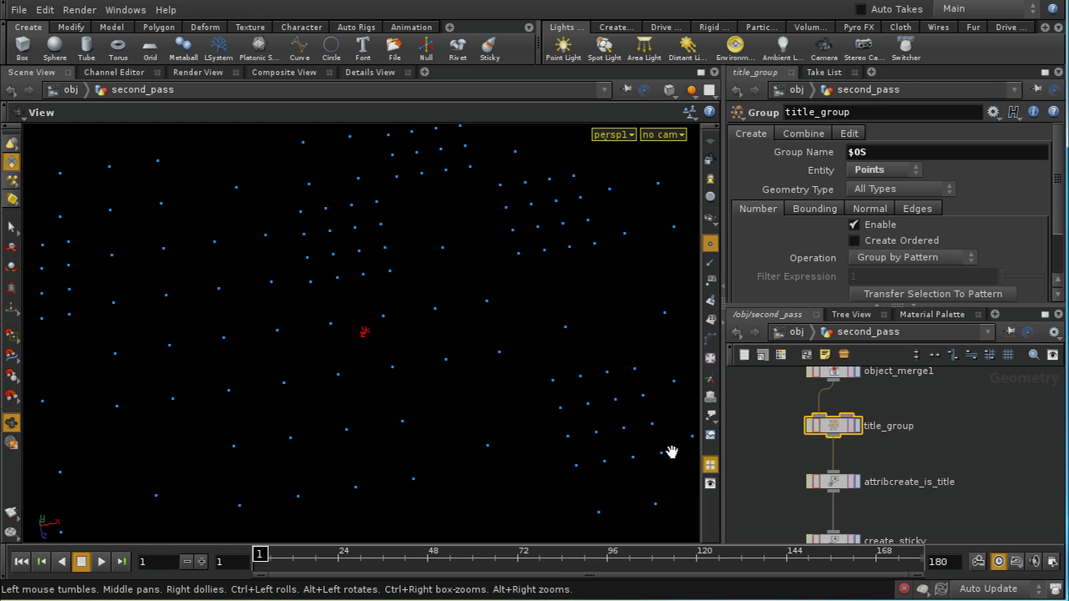
middle_drag(930, 518, 920, 434)
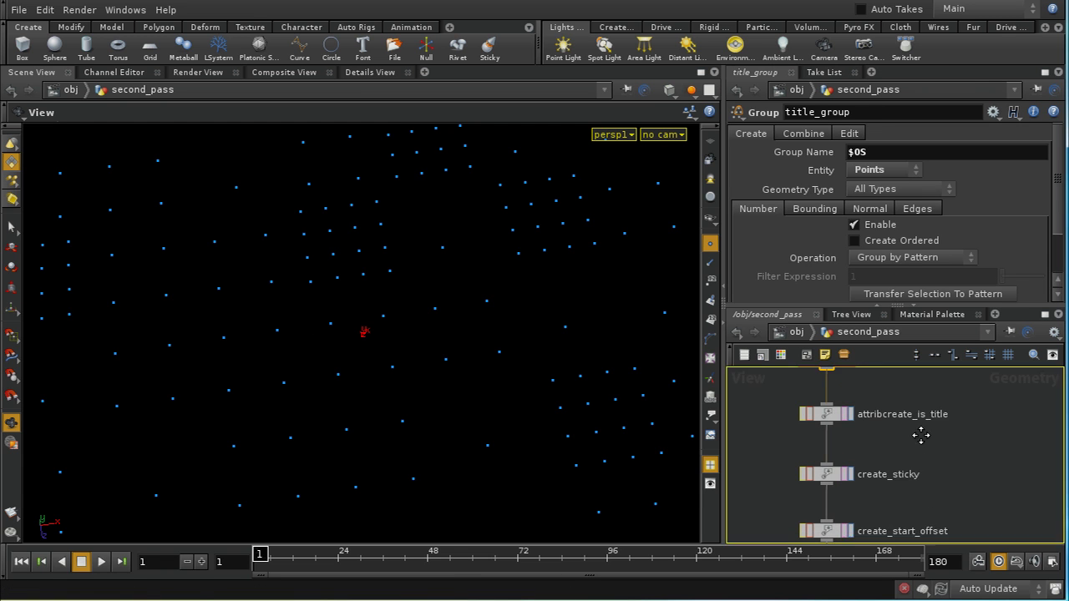
click(831, 472)
drag(1064, 217, 1062, 269)
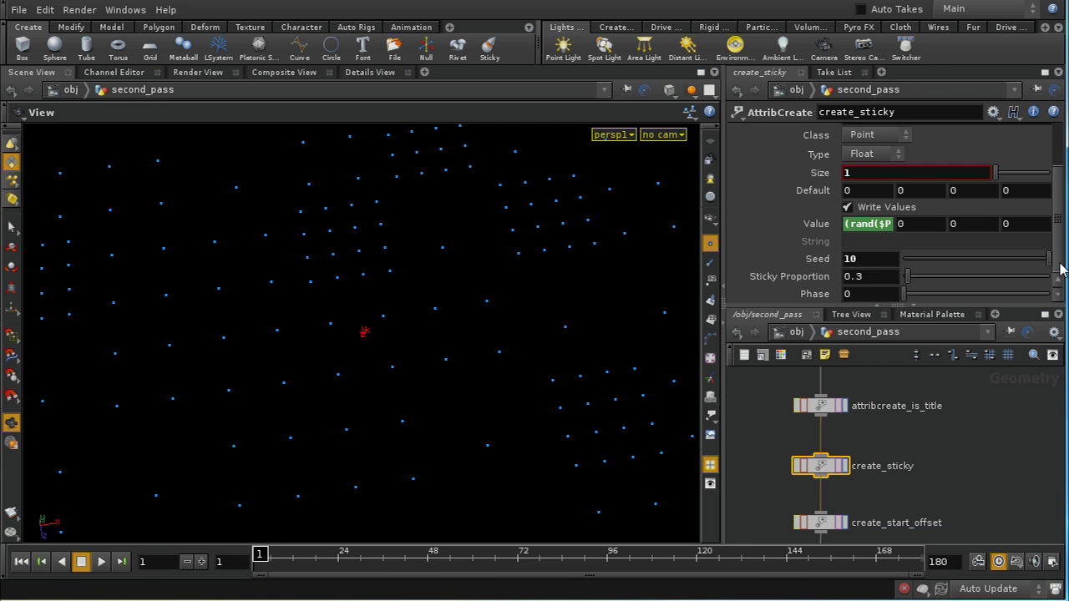
Inspect create_rotate_length in second_pass down to its rotate time minimum, rotate time maximum and Seed parameters.
middle_drag(868, 472, 893, 368)
click(843, 423)
click(845, 471)
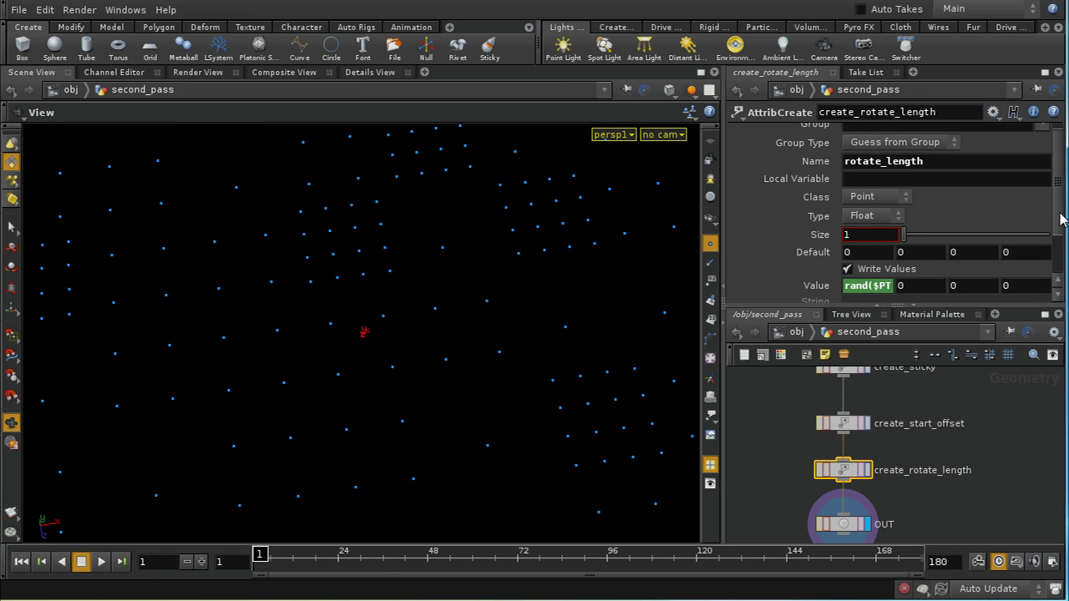
drag(1062, 219, 1062, 264)
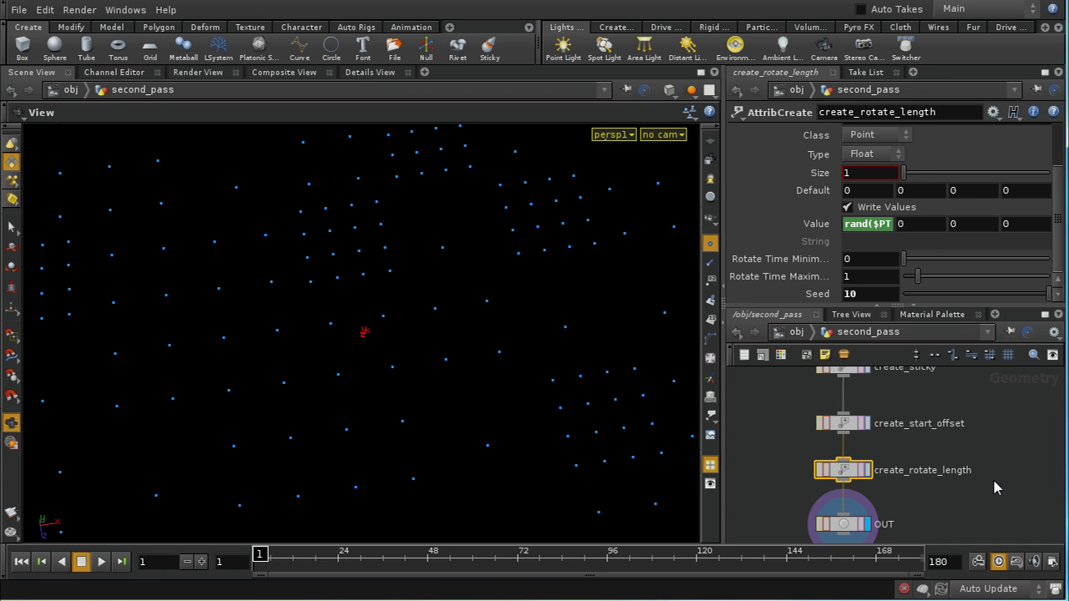
Examine the create_start_offset node's full value expression alongside the point layout in the viewport.
middle_drag(855, 453, 856, 497)
click(841, 471)
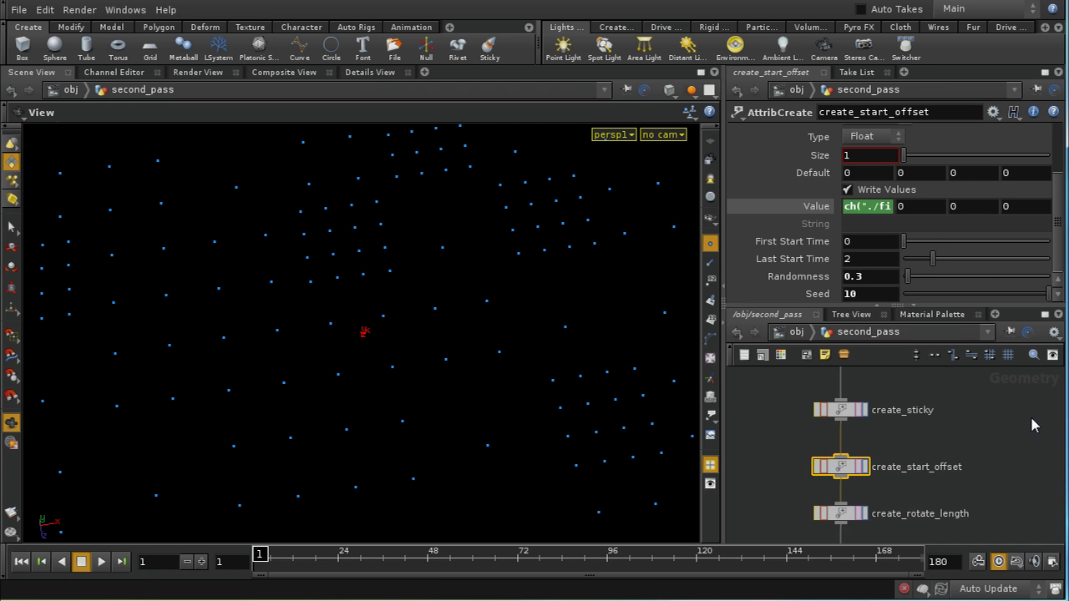
click(864, 209)
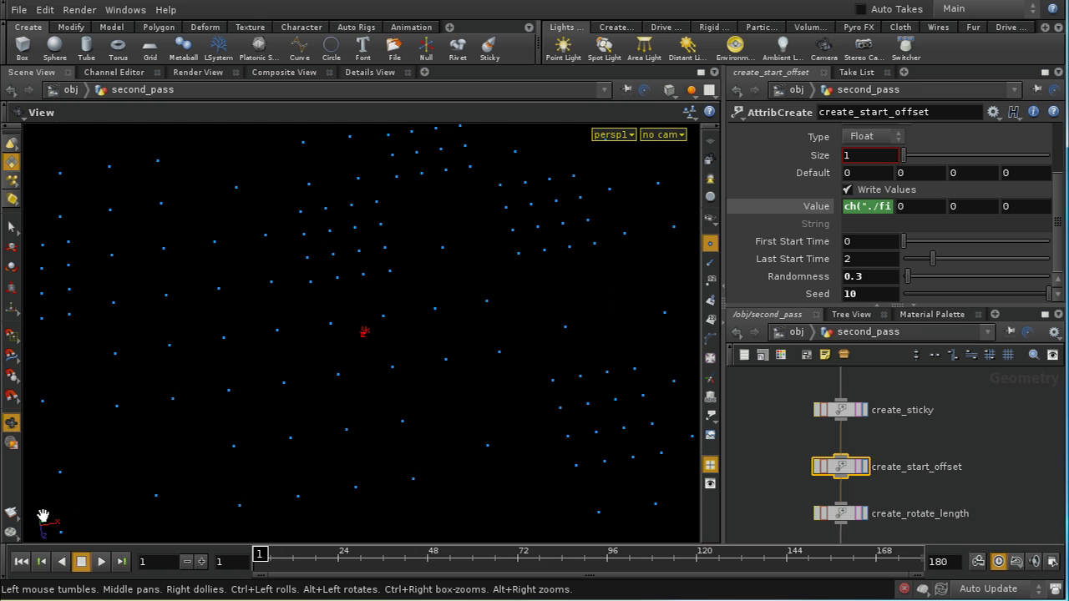
drag(444, 271, 396, 493)
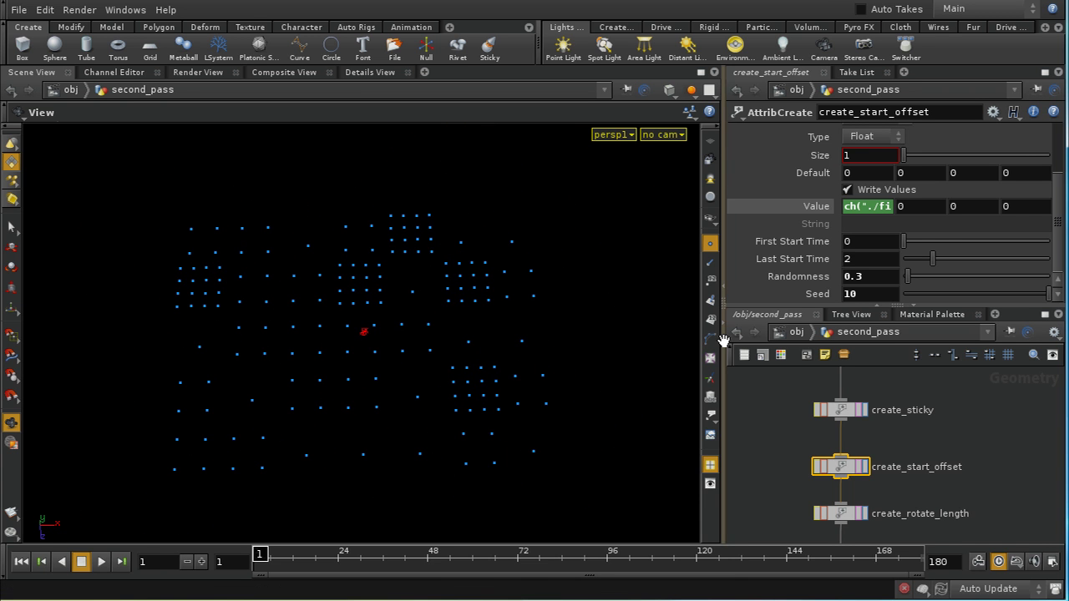
click(868, 208)
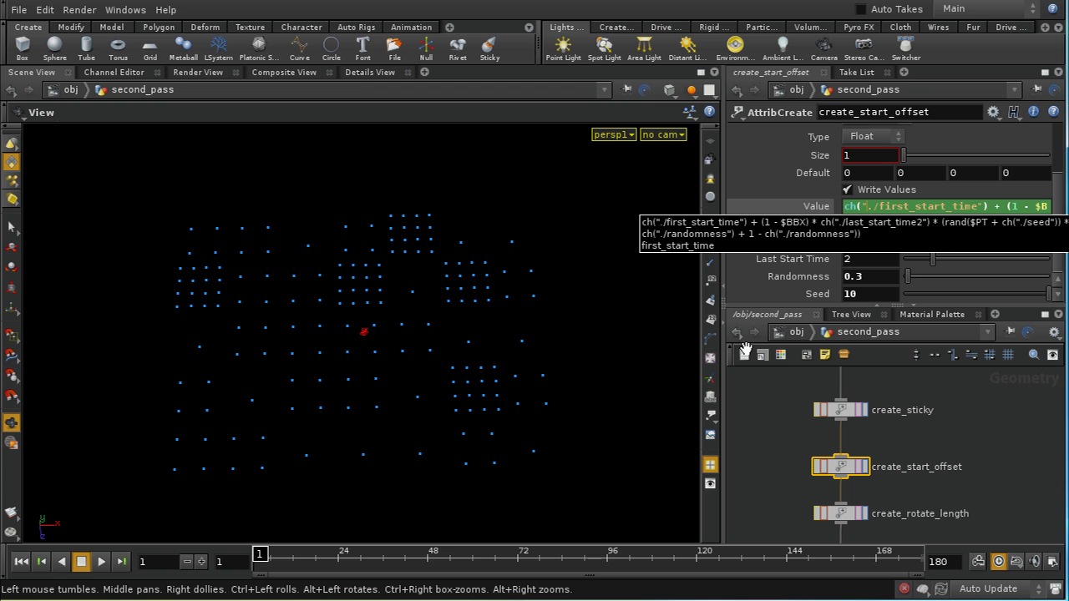
click(780, 354)
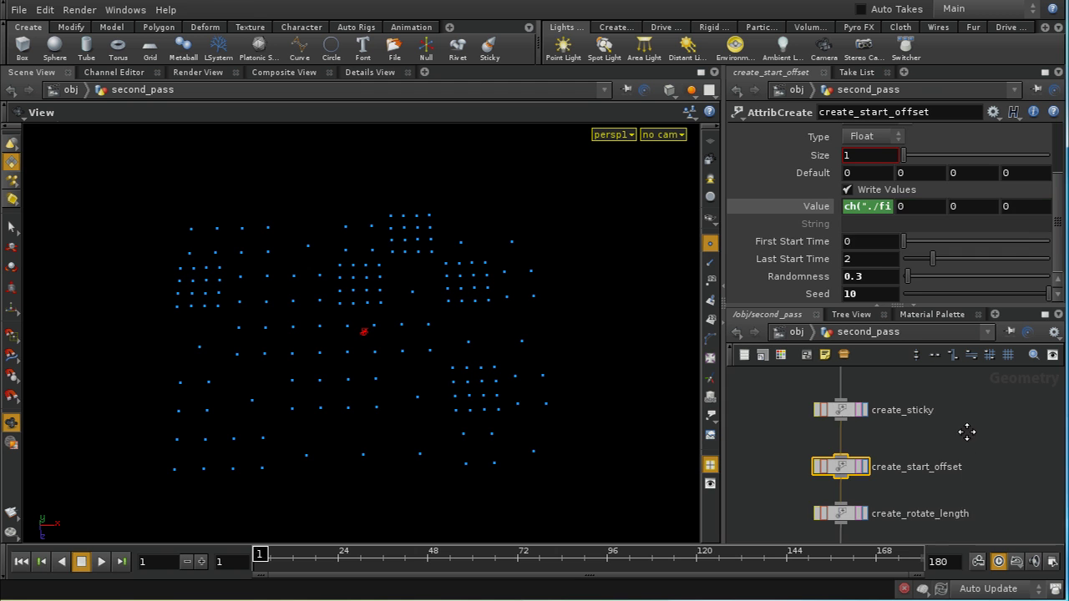
Check create_rotate_length above OUT once more, leave second_pass and open the combined object's network.
scroll(854, 459, down, 2)
click(854, 459)
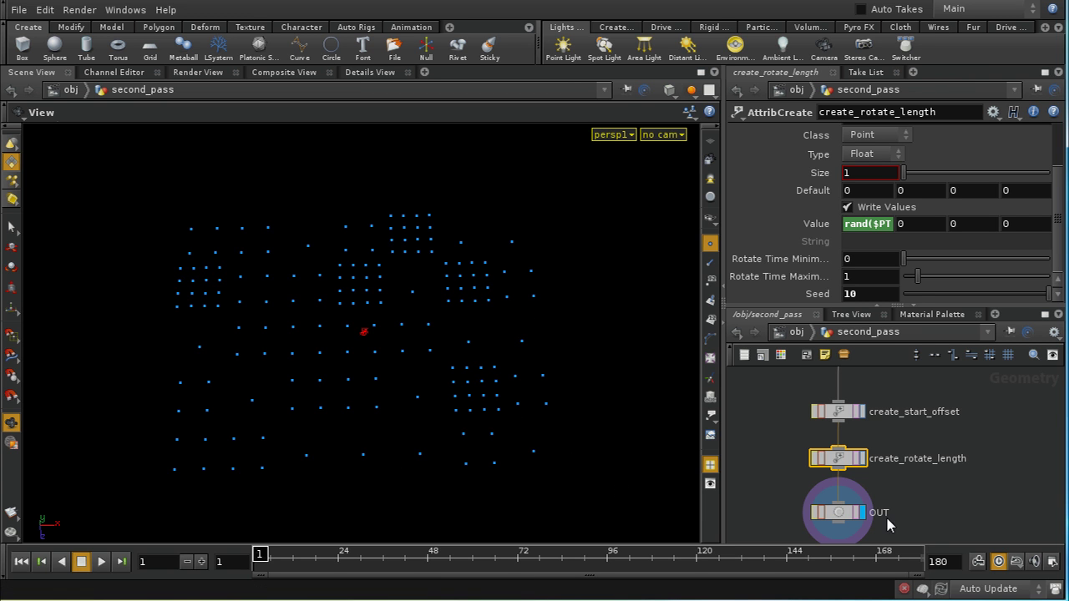
click(795, 332)
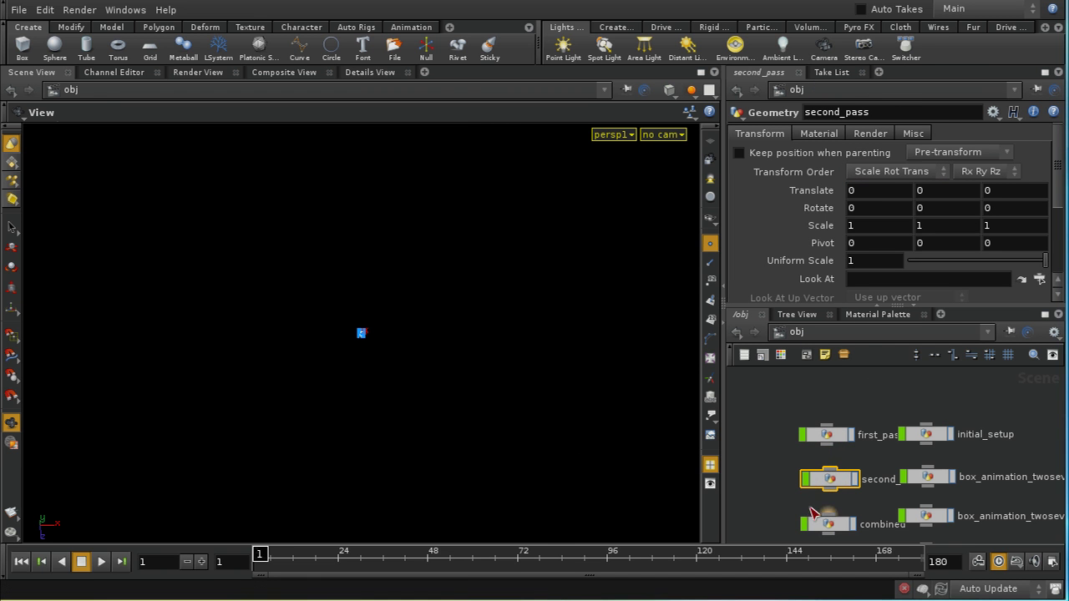
middle_drag(783, 504, 775, 470)
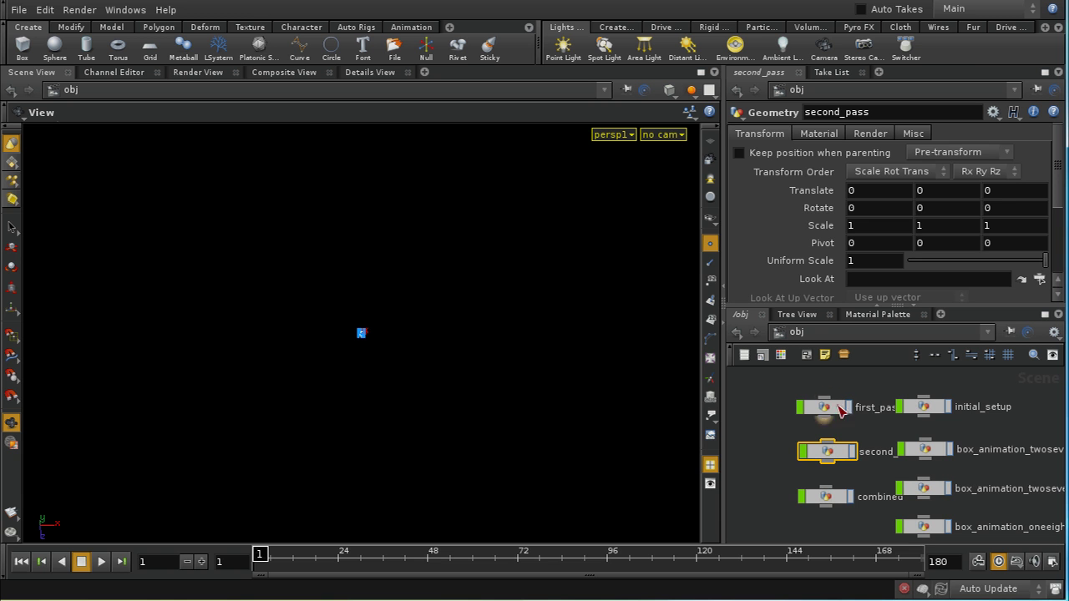
double_click(840, 495)
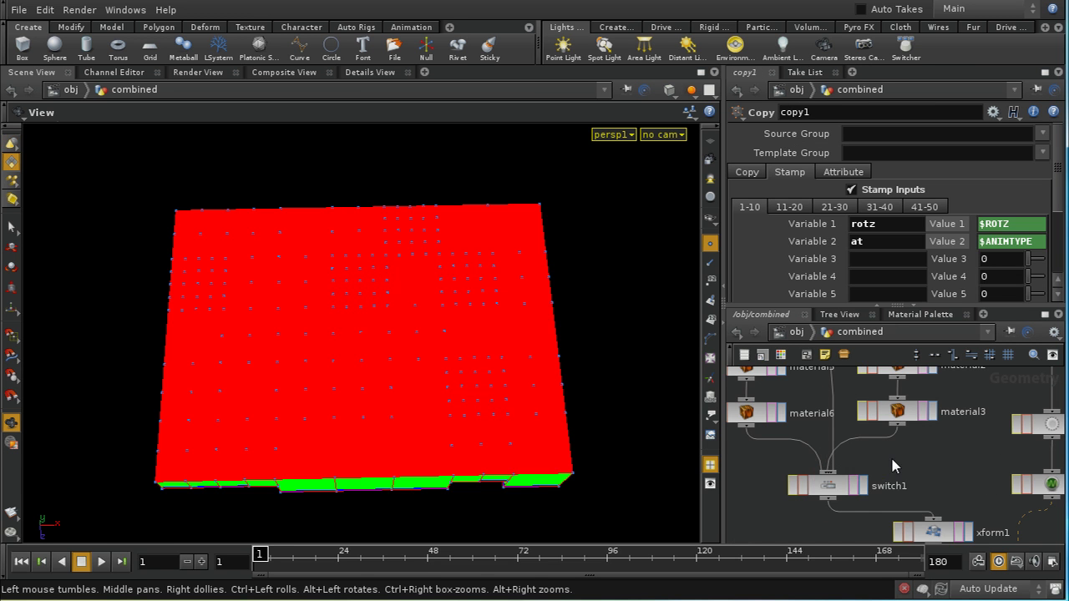
middle_drag(890, 455, 892, 501)
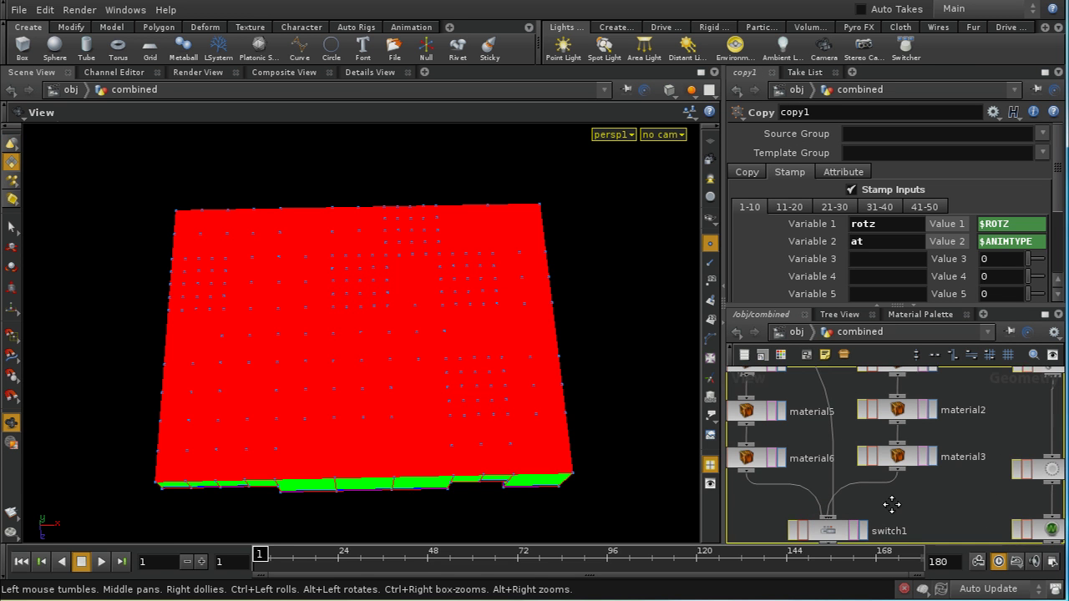
Examine object_merge1 and create_rotz in the temporarily maximized network pane, and view create_rotz's parameters.
click(1044, 315)
middle_drag(541, 347, 652, 337)
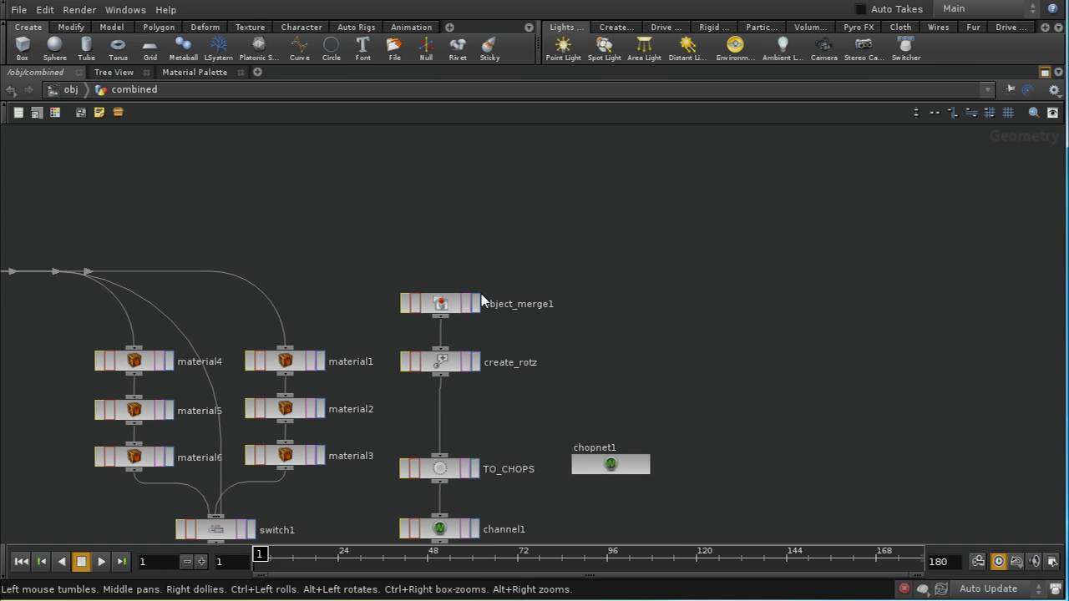
click(478, 303)
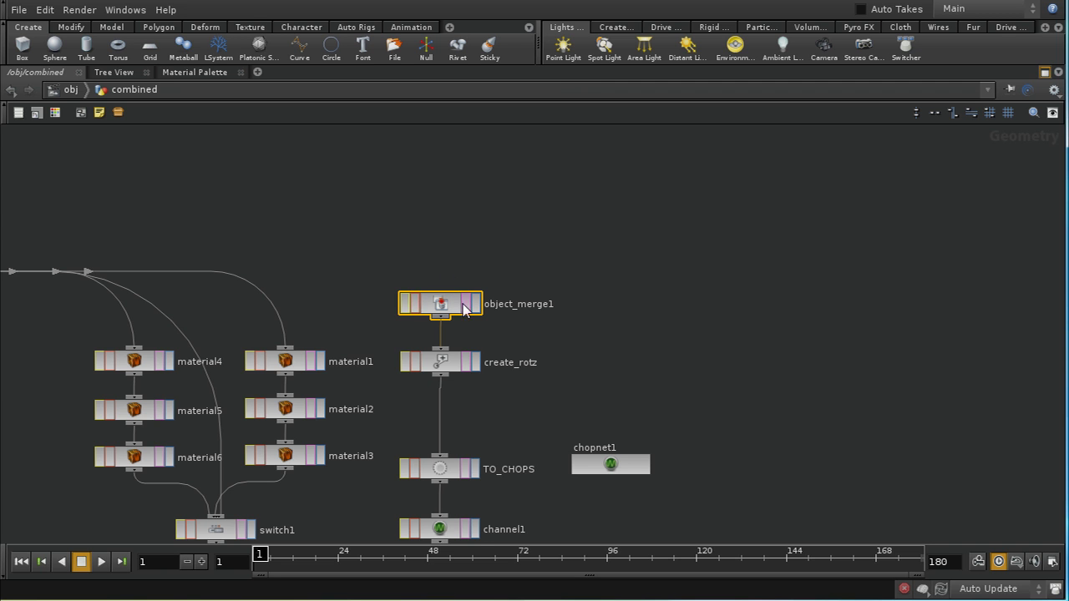
click(449, 370)
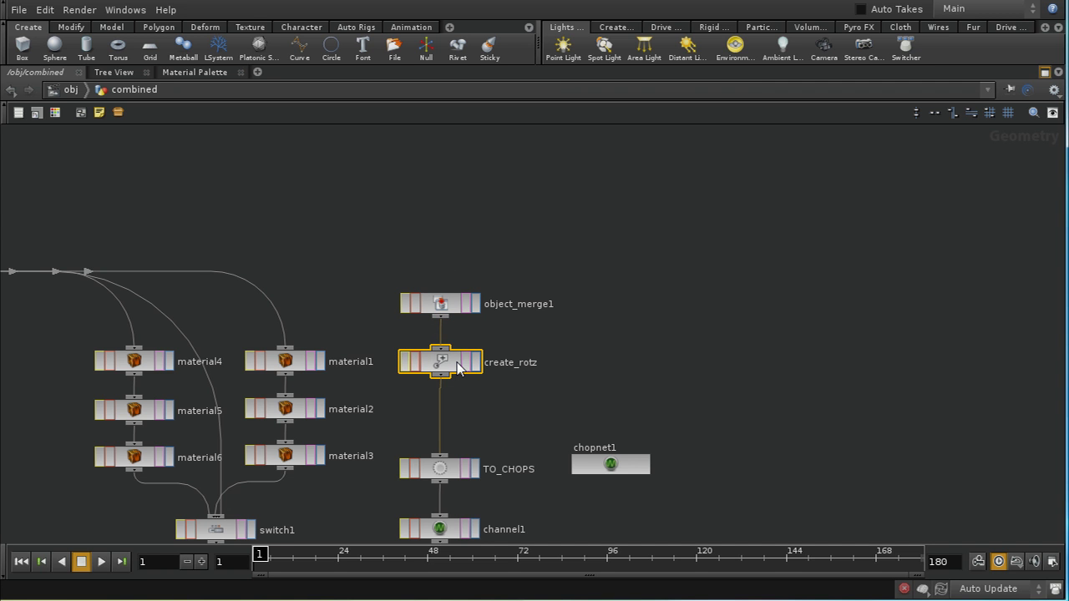
click(1045, 72)
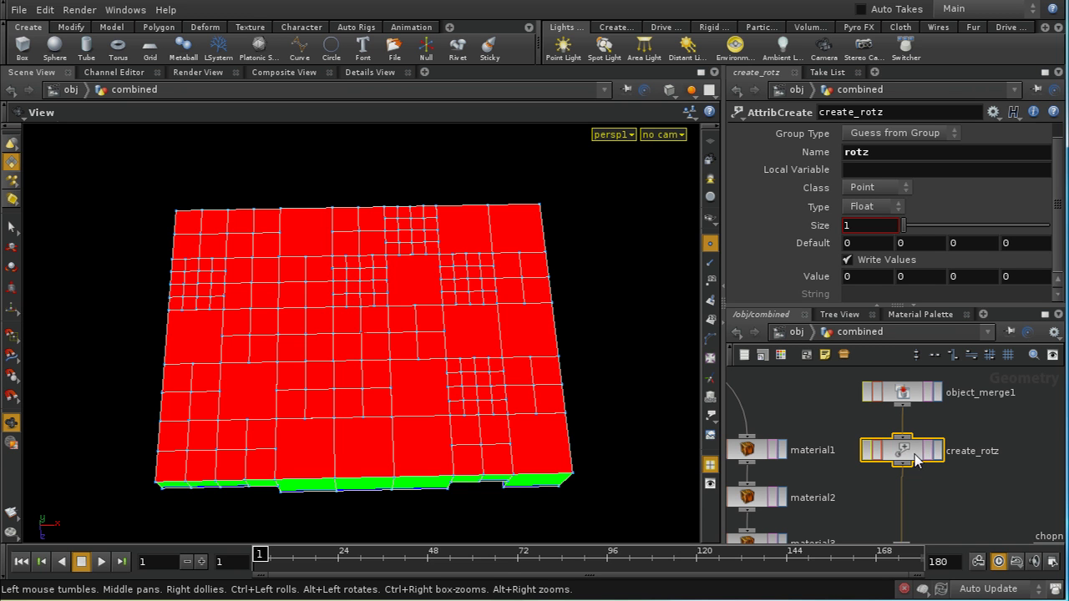
Inspect the TO_CHOPS null and the channel1 node's CHOP path, method, channel scope and attribute scope.
middle_drag(925, 519, 914, 461)
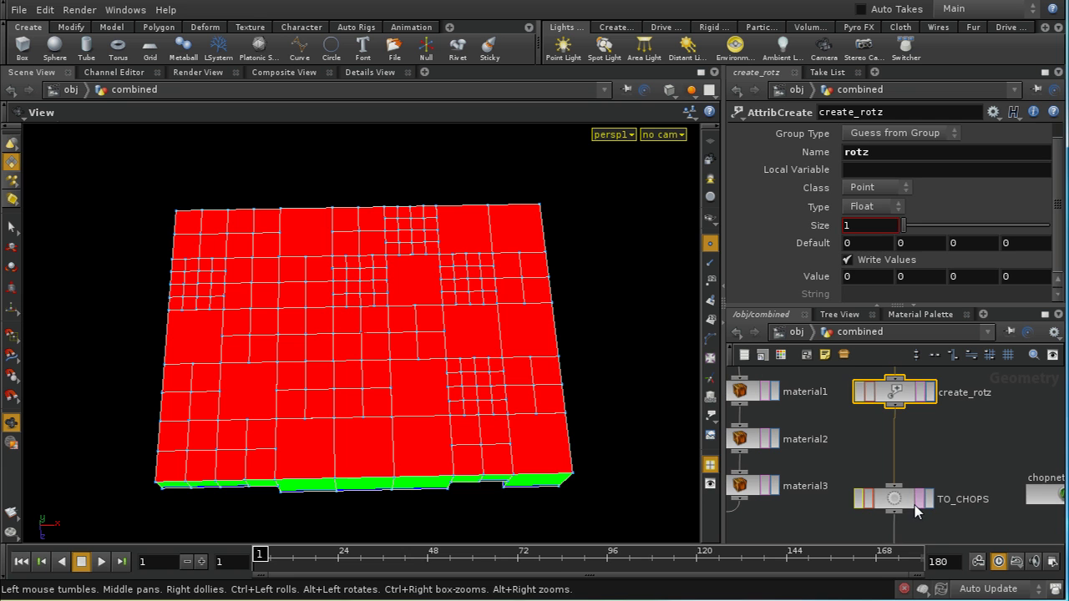
click(907, 500)
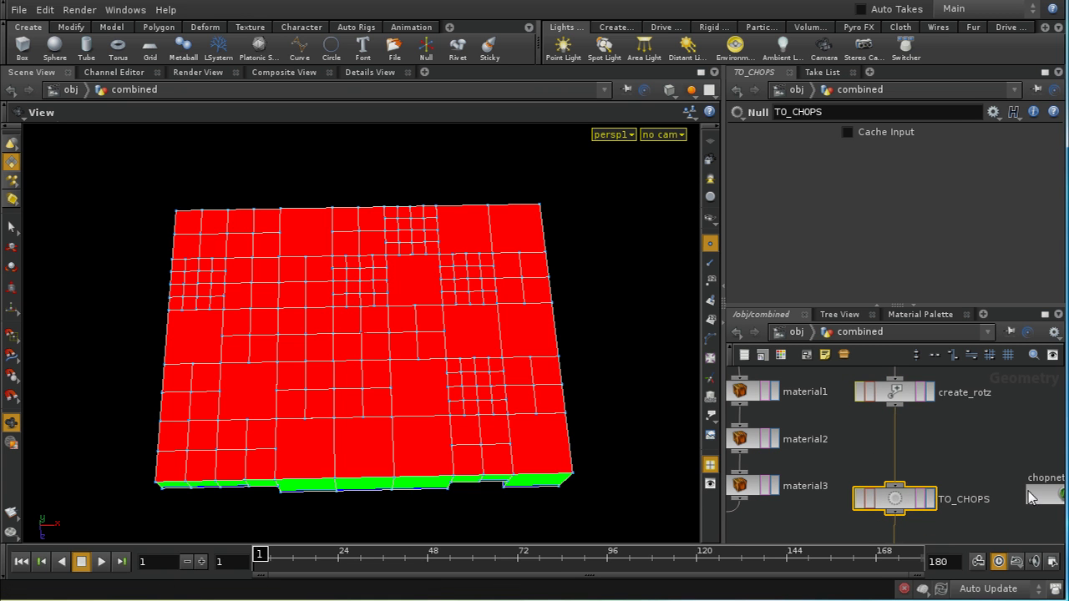
middle_drag(981, 492, 987, 440)
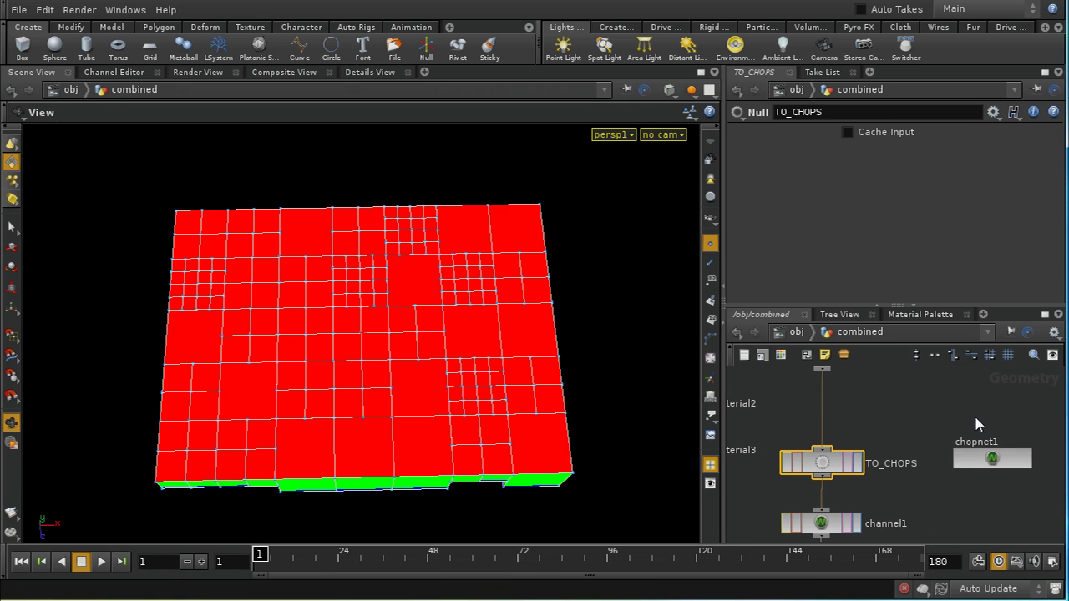
middle_drag(937, 506, 991, 463)
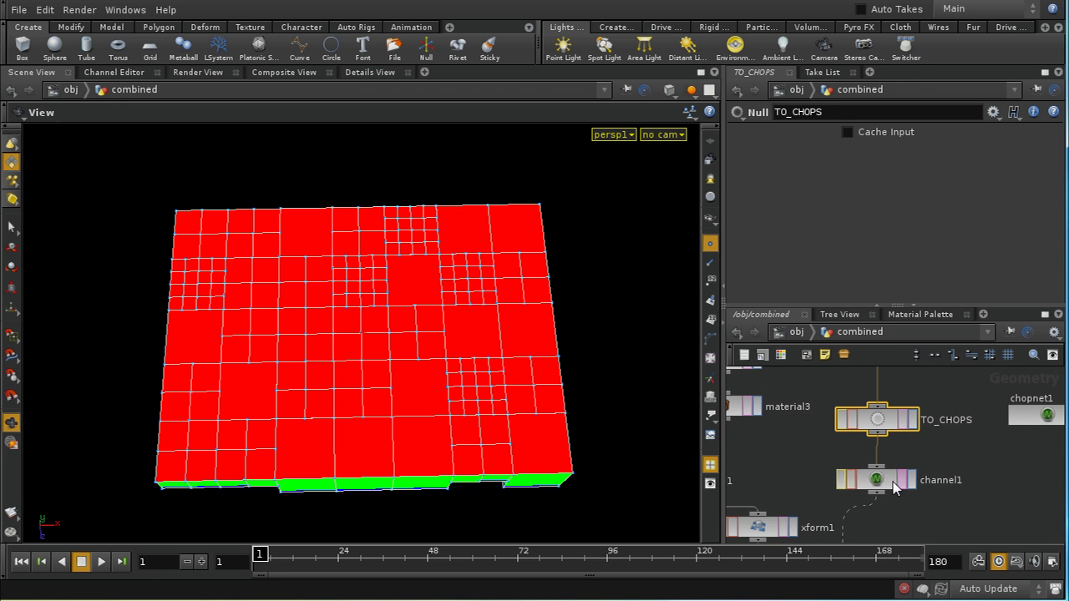
click(890, 482)
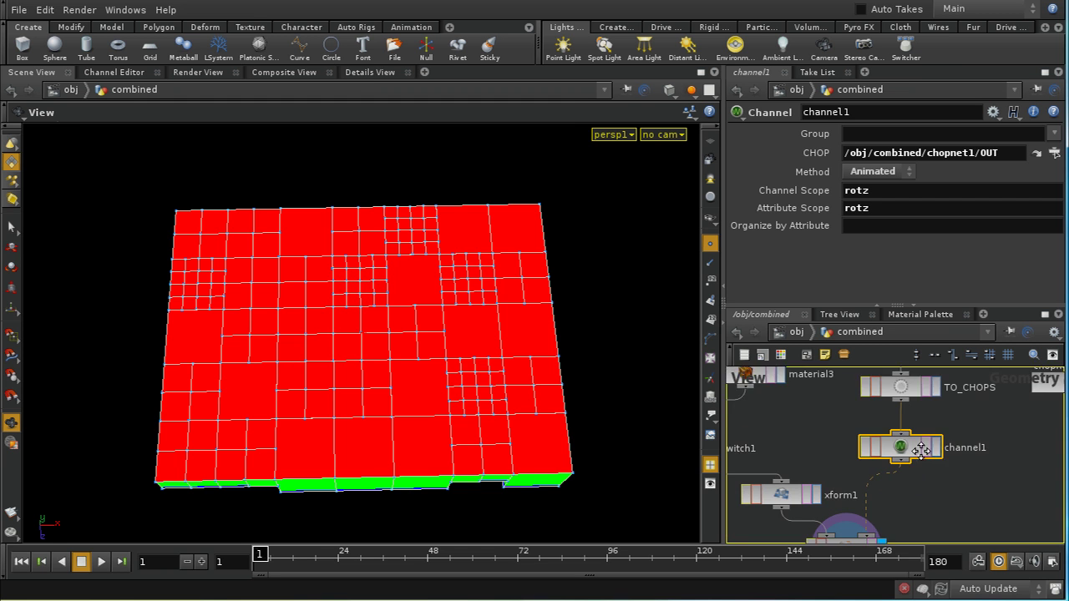
Trace the combined network from copy1 back to its source and inspect the box1 and facet1 nodes.
middle_drag(889, 507, 977, 498)
click(871, 474)
middle_drag(860, 410, 1002, 541)
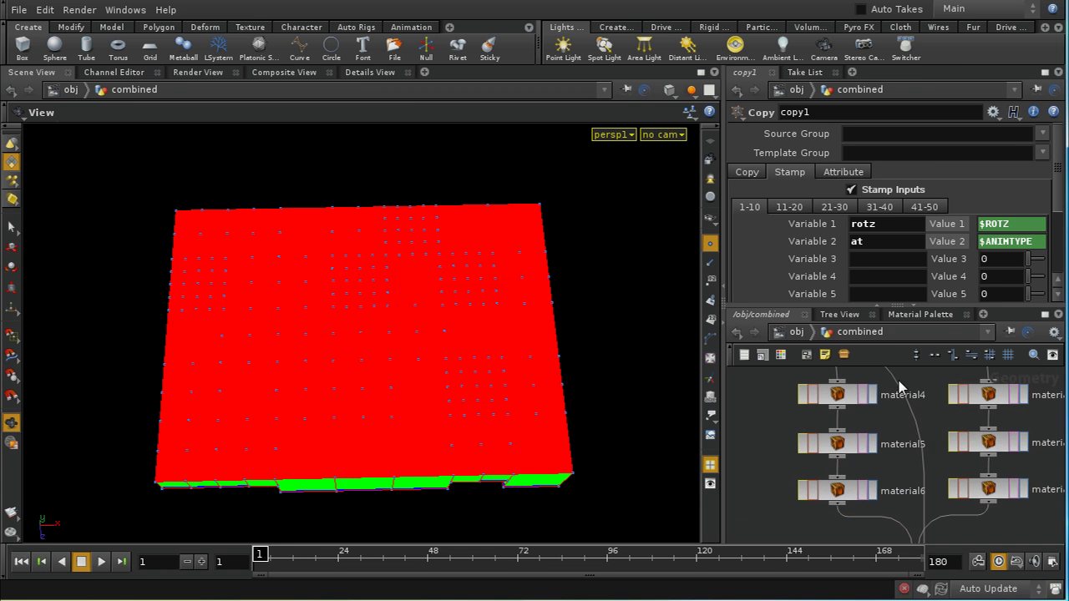
mouse_move(902, 386)
middle_down()
mouse_move(854, 450)
mouse_move(910, 509)
middle_up()
mouse_move(774, 413)
middle_down()
mouse_move(917, 492)
mouse_move(962, 504)
middle_up()
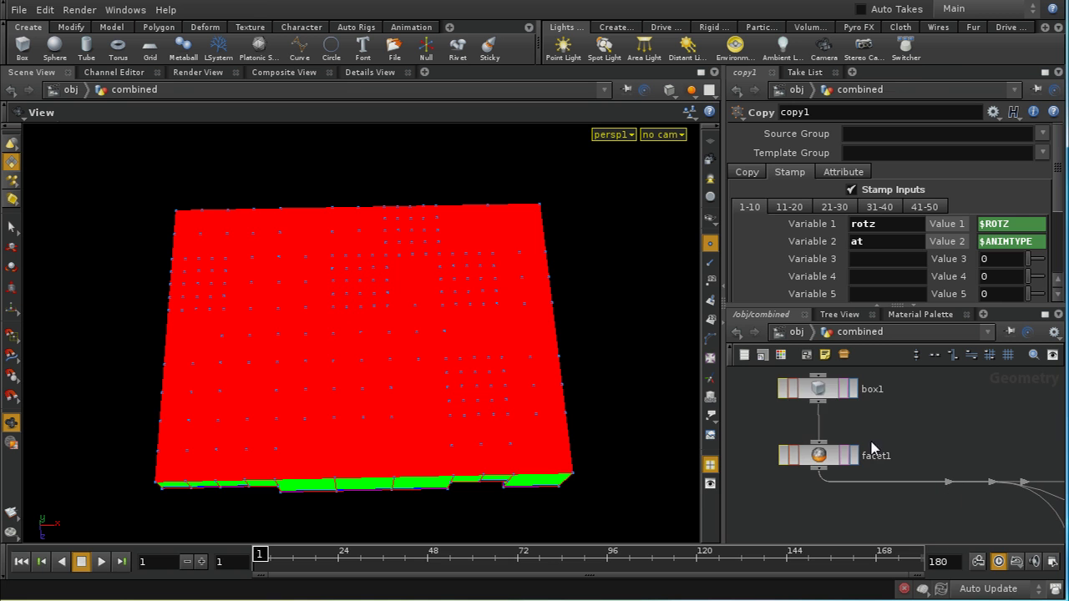
click(820, 394)
click(830, 461)
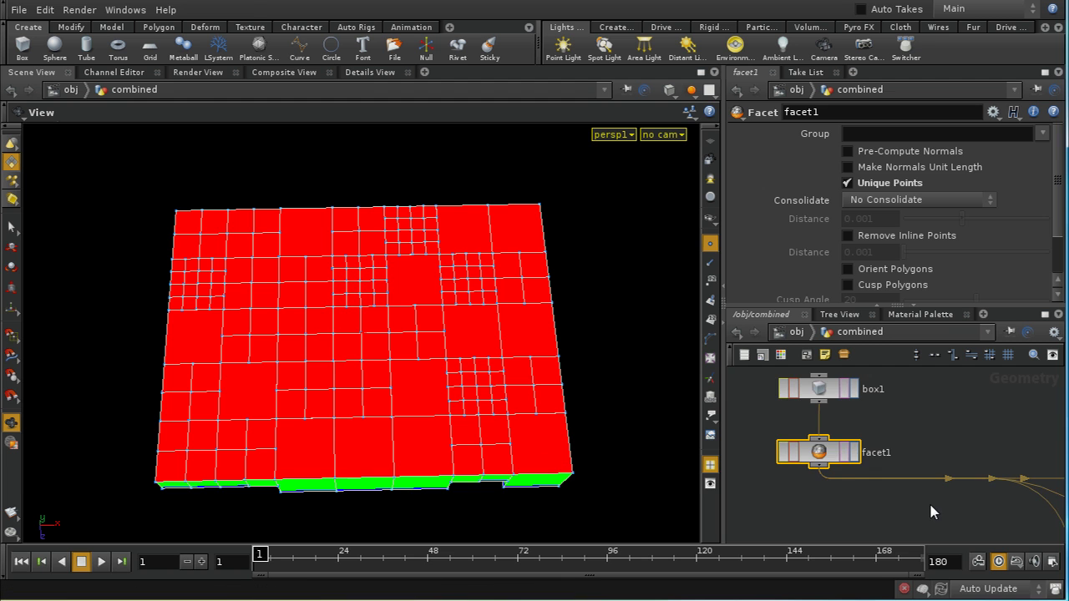
Inspect the stamp expression in xform1's Z rotation and the matching stamp variables on copy1.
middle_drag(929, 500, 797, 374)
mouse_move(1021, 513)
middle_down()
mouse_move(977, 449)
mouse_move(810, 470)
mouse_move(1002, 504)
middle_up()
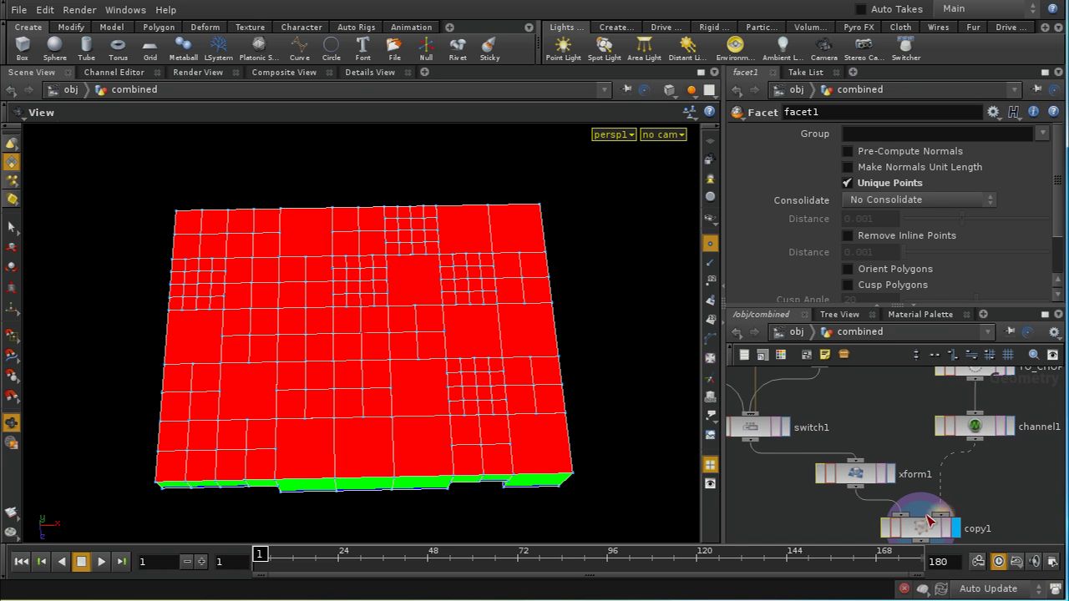
click(859, 476)
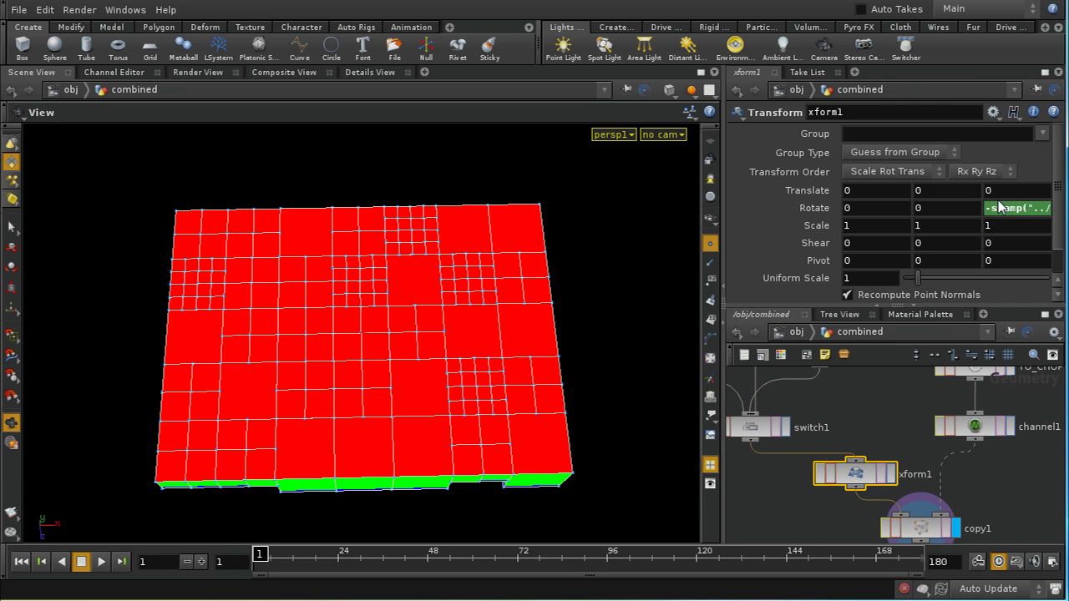
click(919, 528)
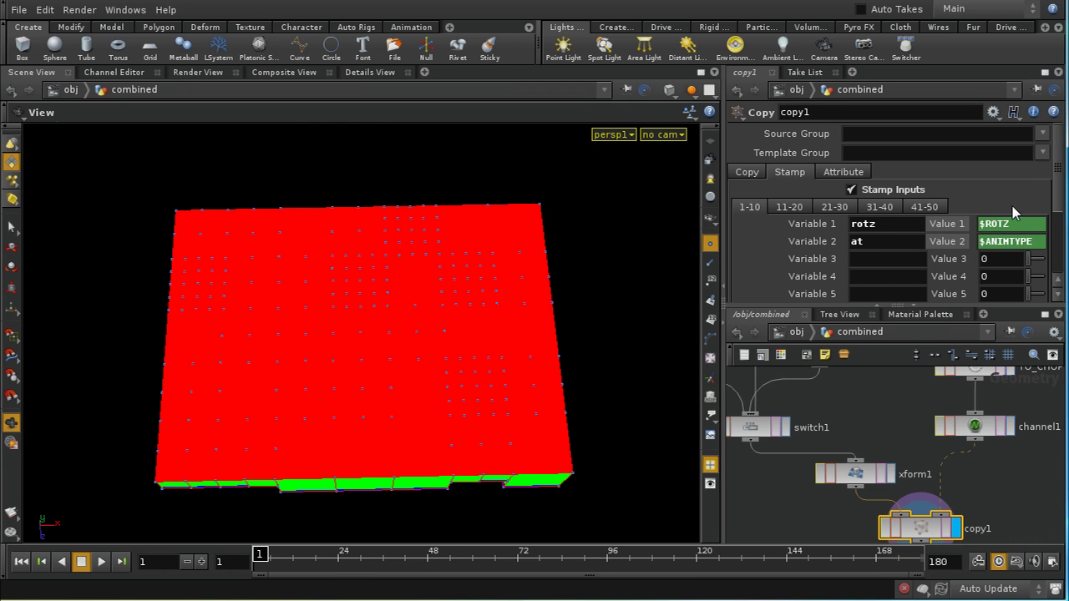
Examine the second stamp variable, at, and its assigned value on copy1.
click(857, 241)
text(at)
middle_drag(873, 473, 877, 434)
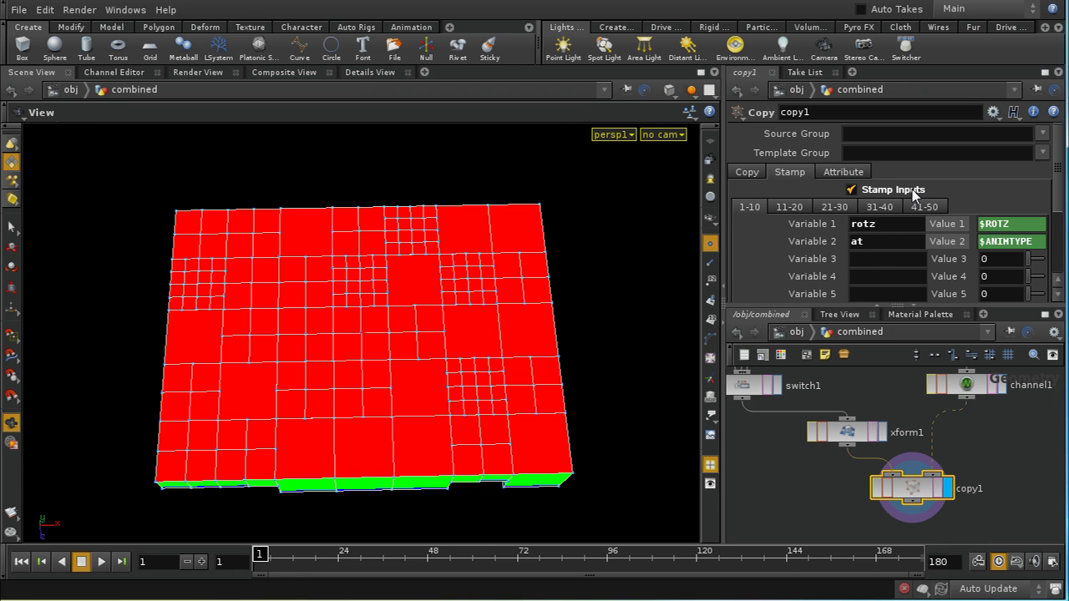
Review the rotz stamp expression in xform1's Z rotation and toggle the Rotate parameter to display its evaluated value.
click(857, 428)
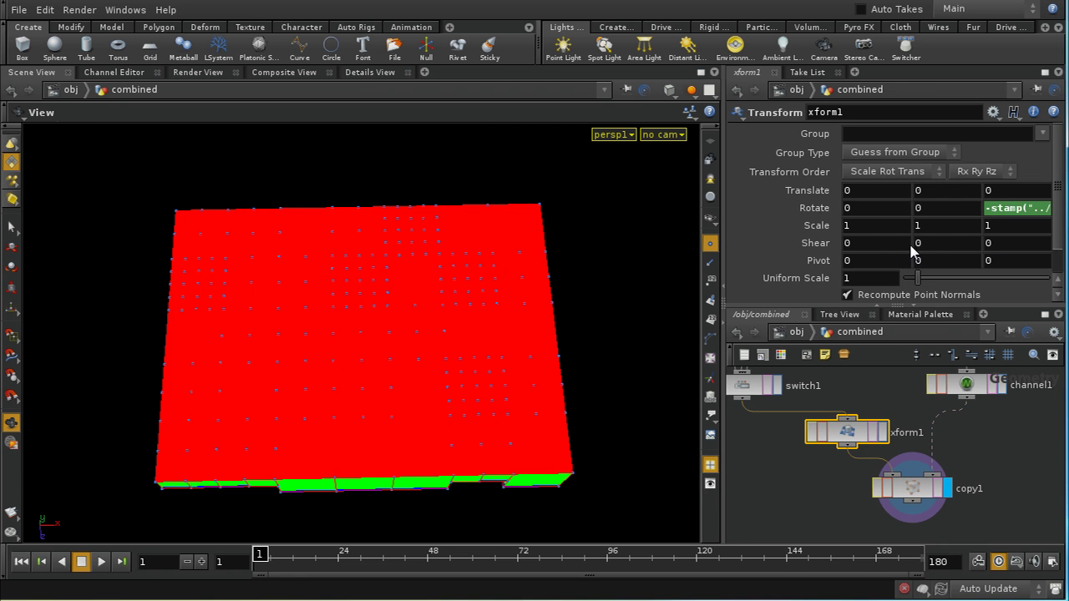
click(1007, 214)
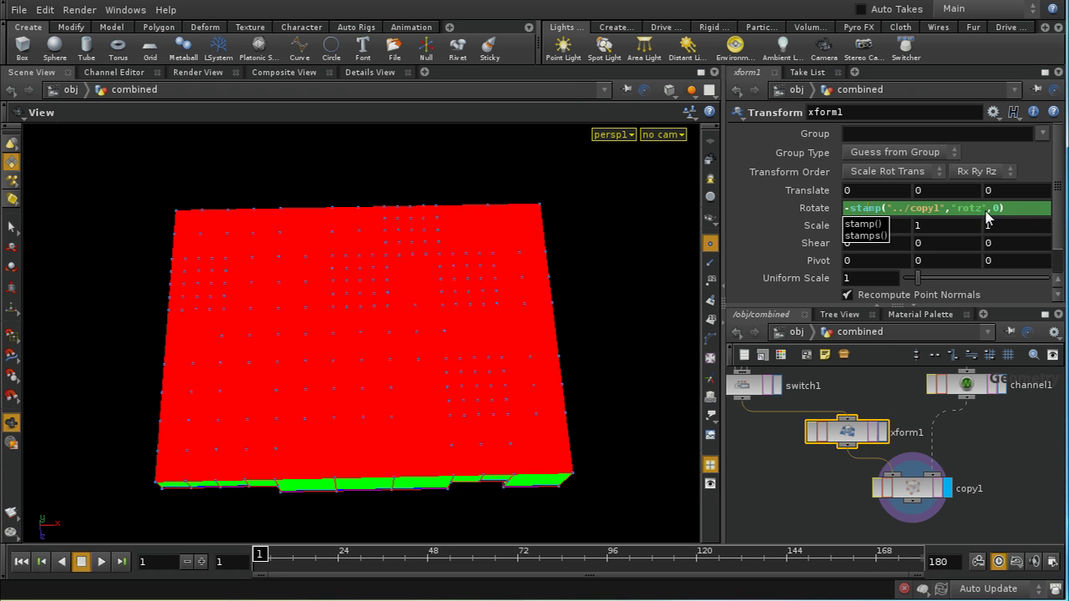
key(Return)
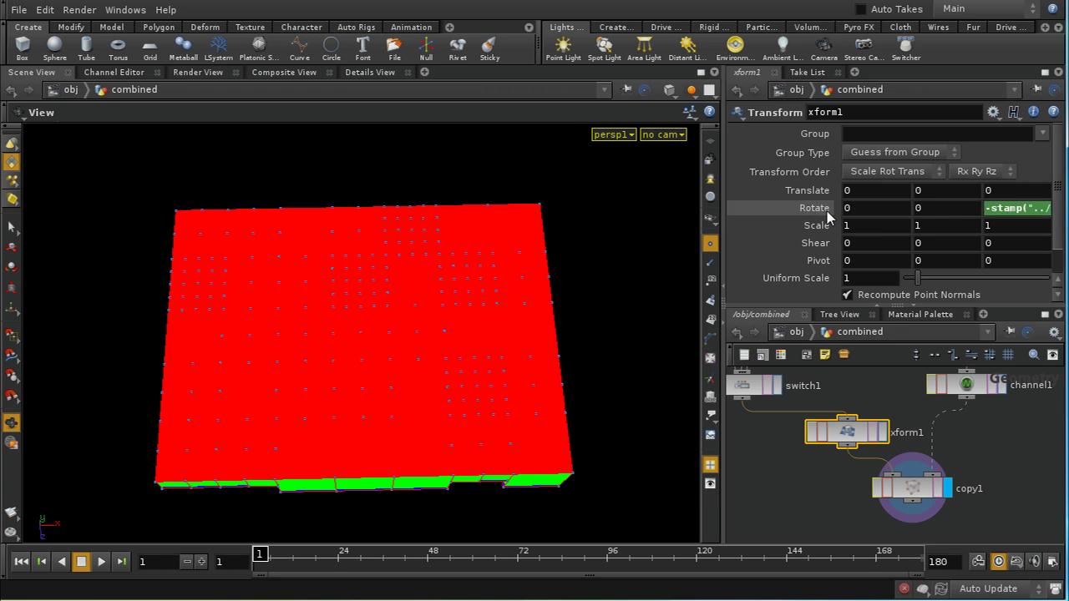
click(838, 214)
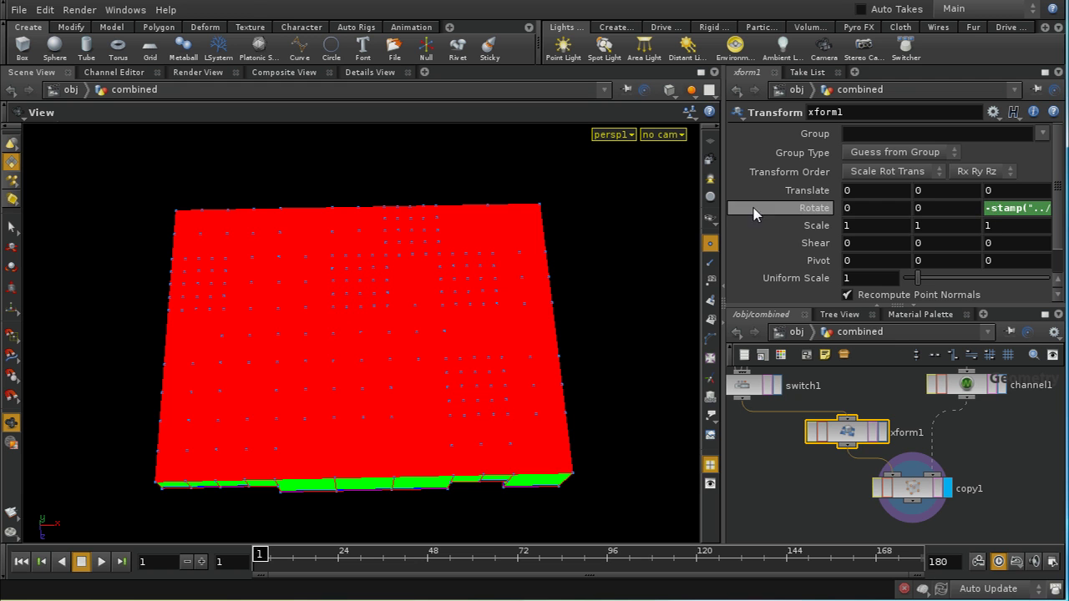
click(802, 209)
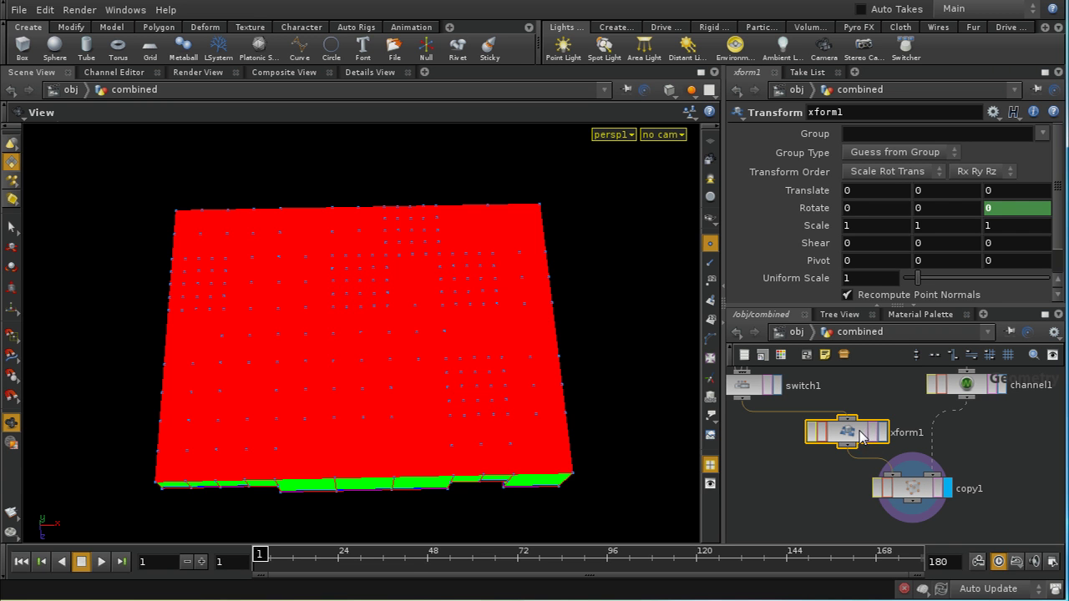
Inspect the parameters of the switch1, material4 and material5 nodes in the combined network.
middle_drag(837, 482, 911, 553)
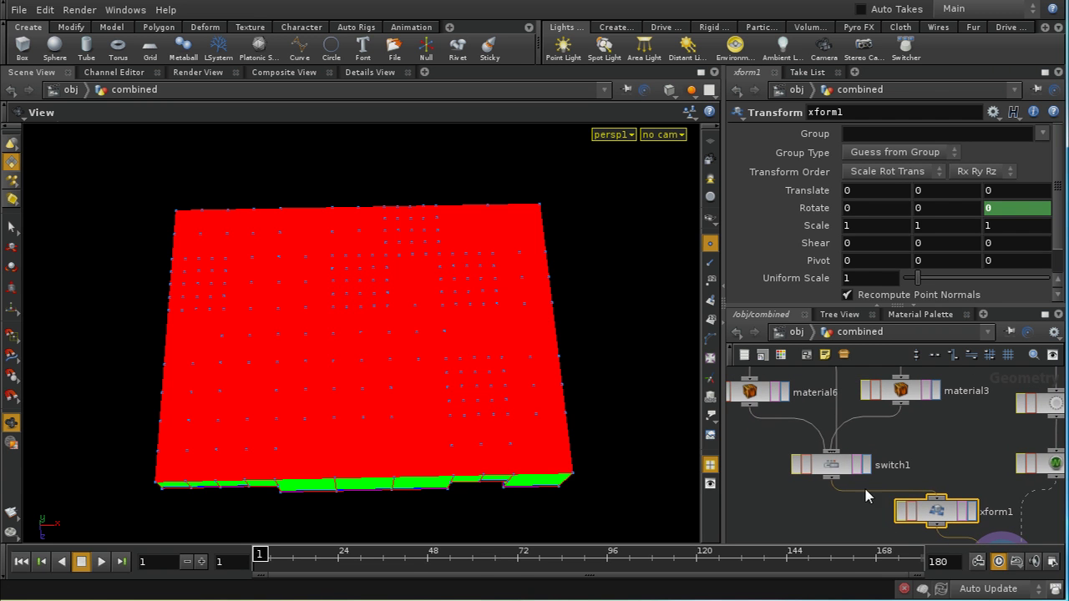
click(843, 474)
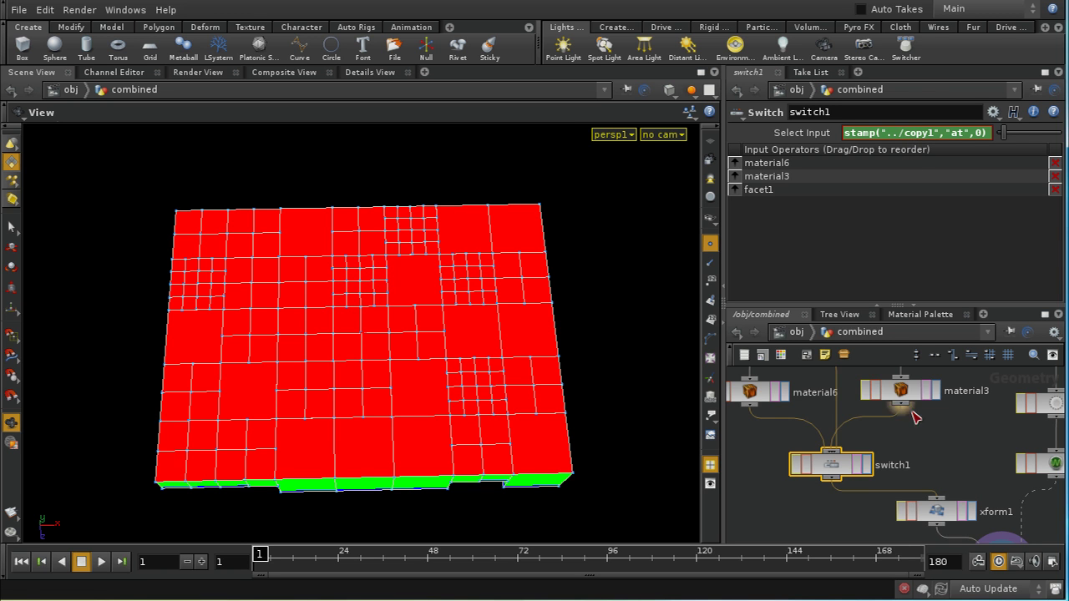
middle_drag(820, 390, 909, 410)
click(861, 475)
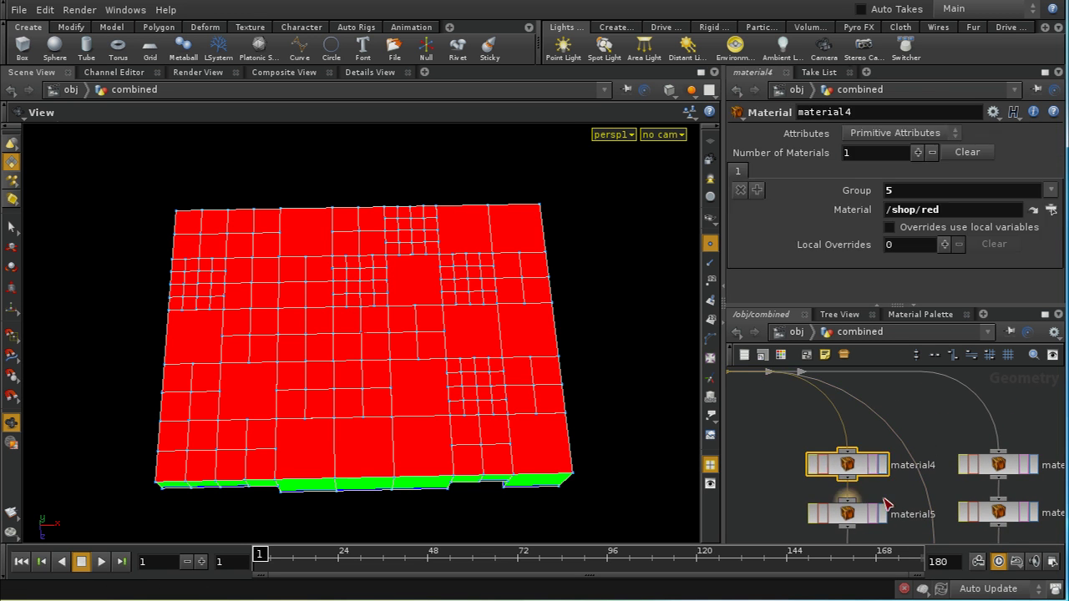
middle_drag(904, 503, 883, 481)
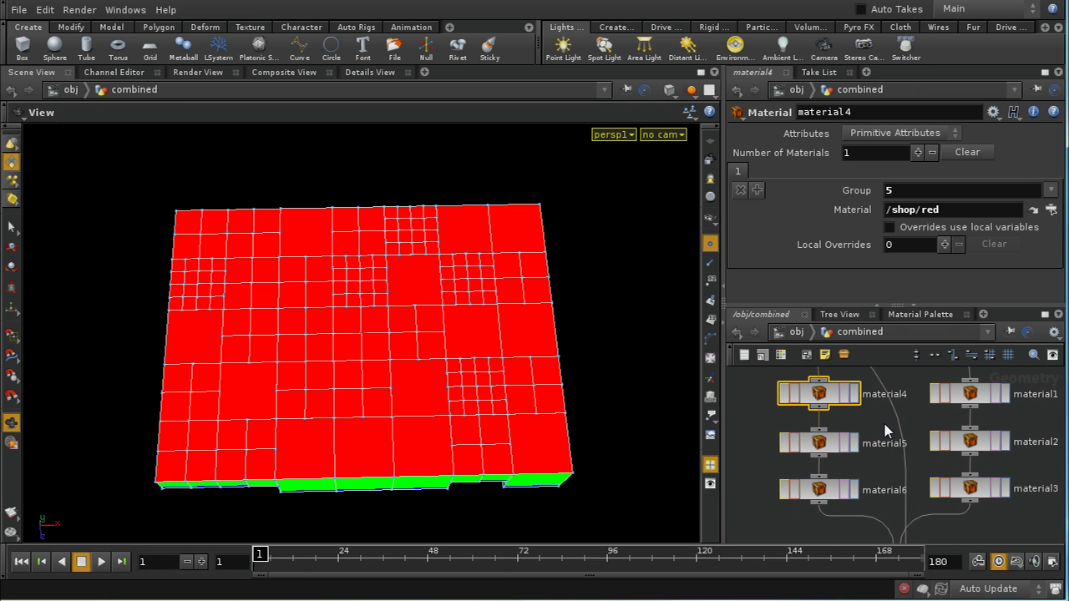
click(830, 446)
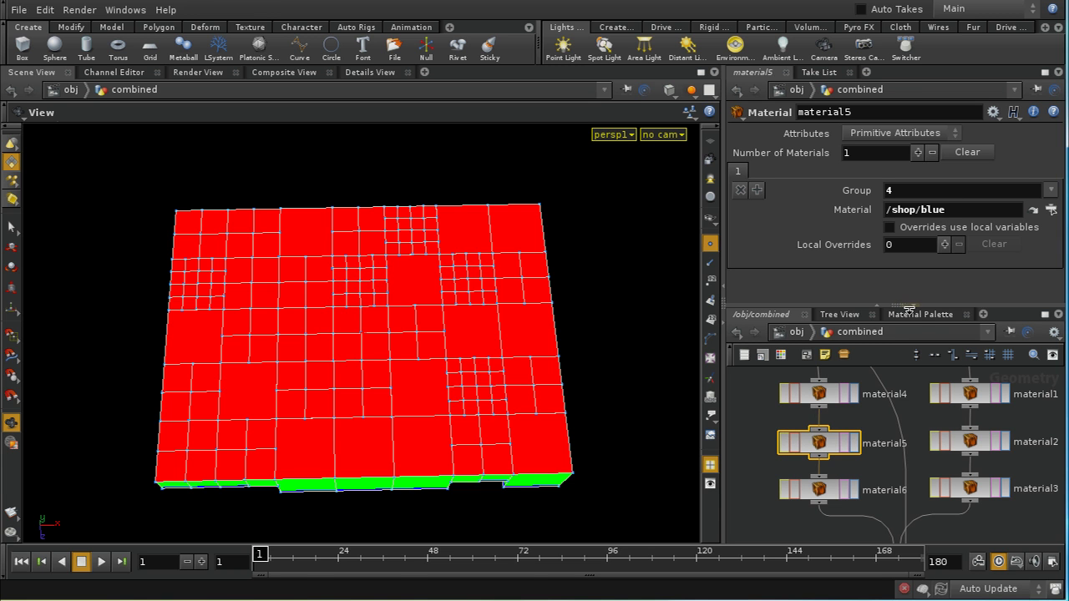
Go to the shop network and examine the settings of the red, green, blue and clay materials.
click(796, 332)
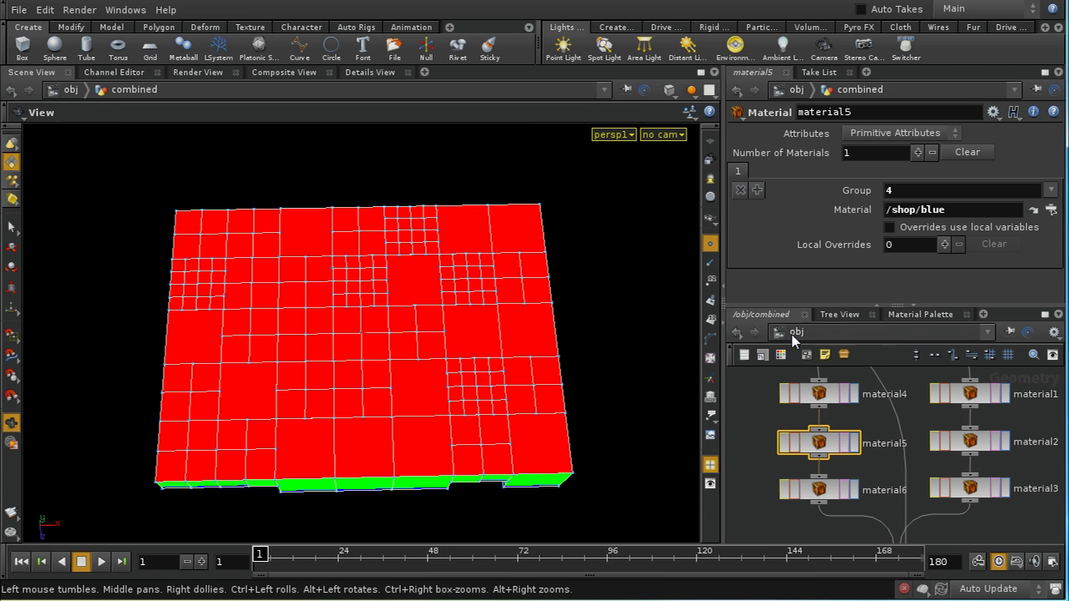
click(793, 334)
click(817, 435)
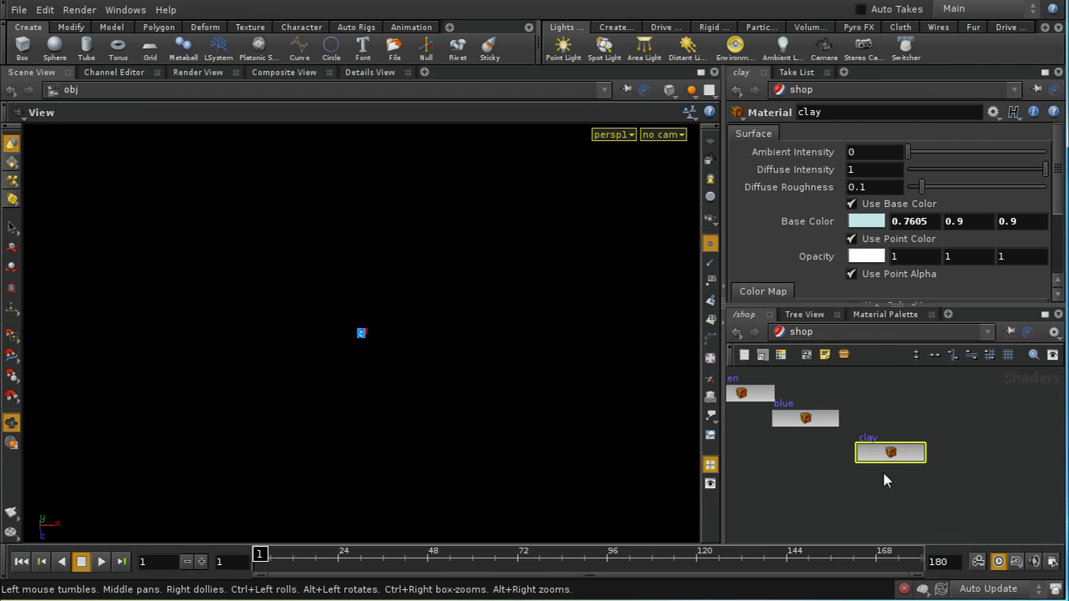
middle_drag(819, 459, 857, 482)
middle_drag(797, 462, 860, 482)
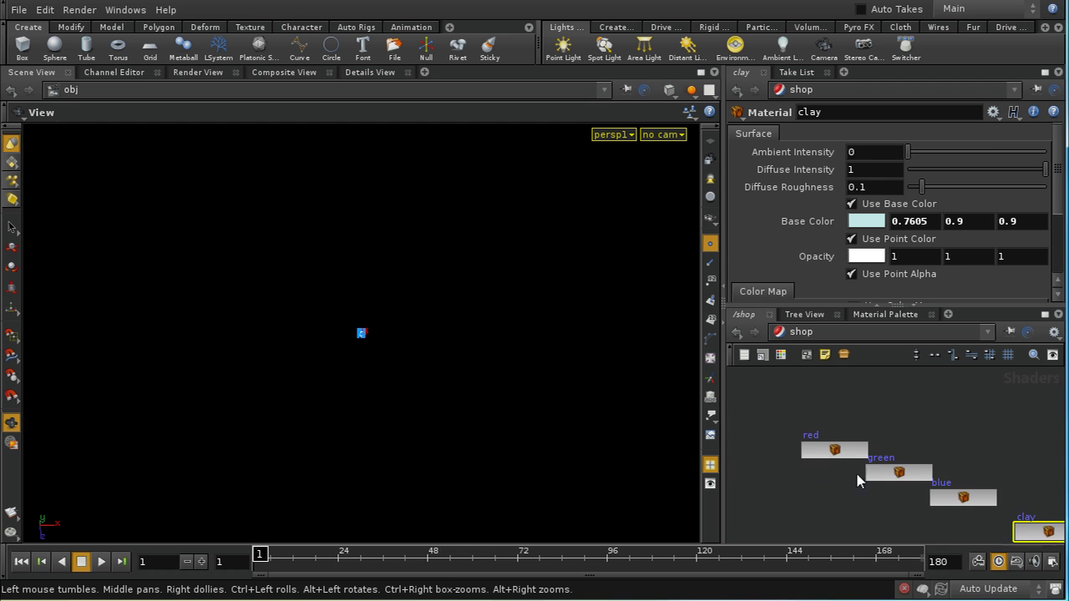
click(837, 451)
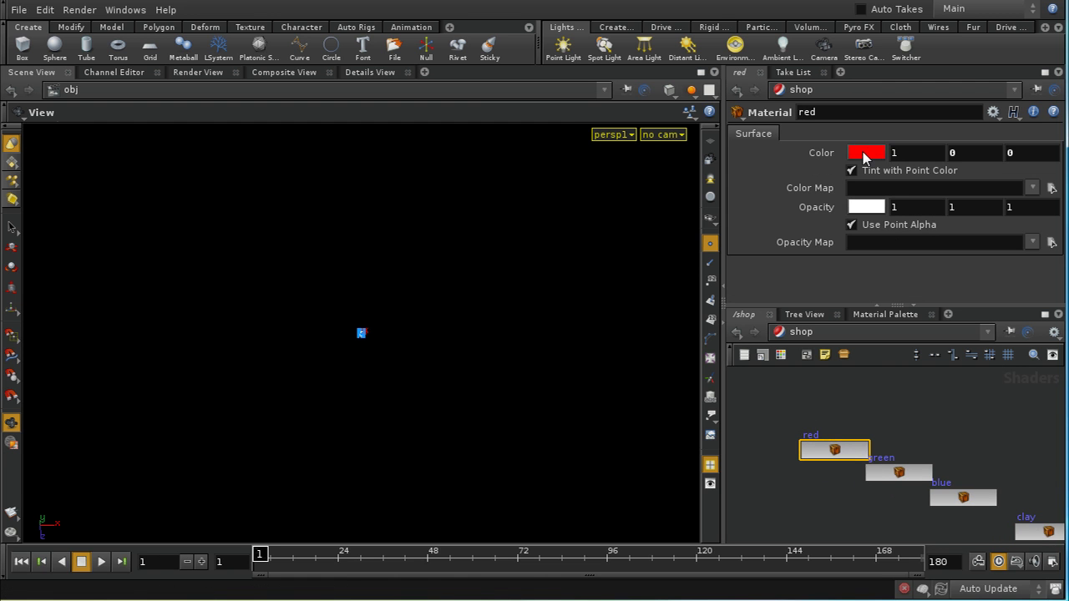
click(899, 473)
click(963, 498)
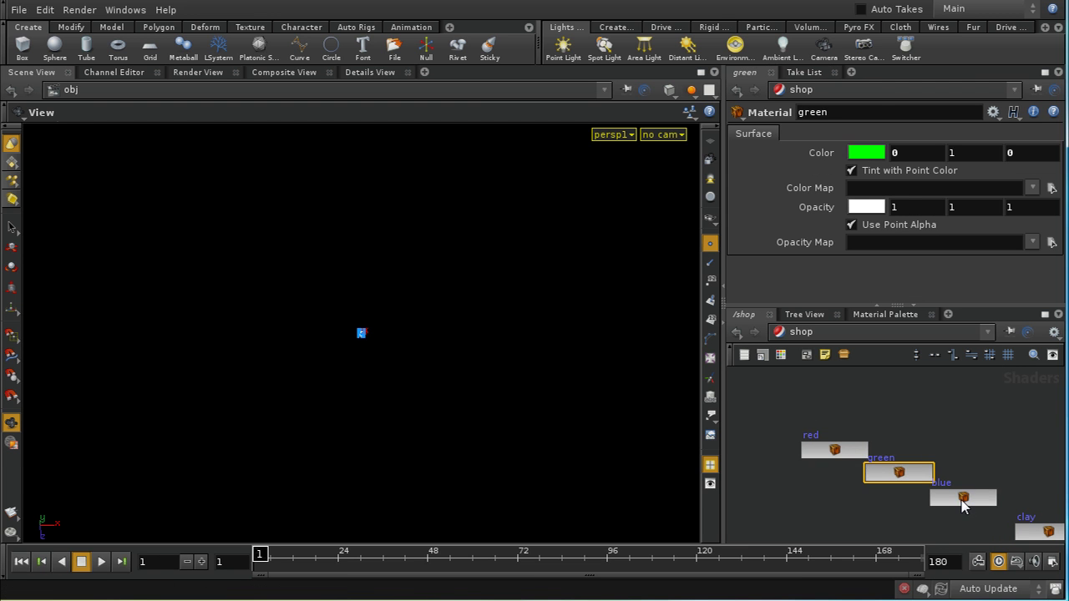
middle_drag(939, 539, 935, 515)
click(948, 483)
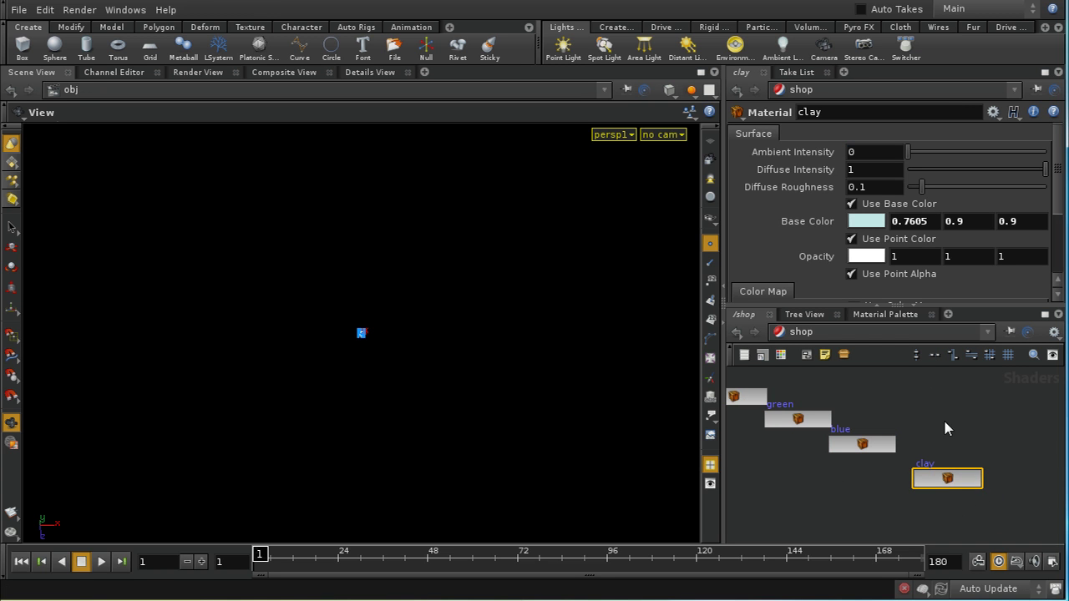
Return to the object level, enter the combined geometry and review the group and material assignments of material4, material5 and material6.
click(799, 338)
click(813, 387)
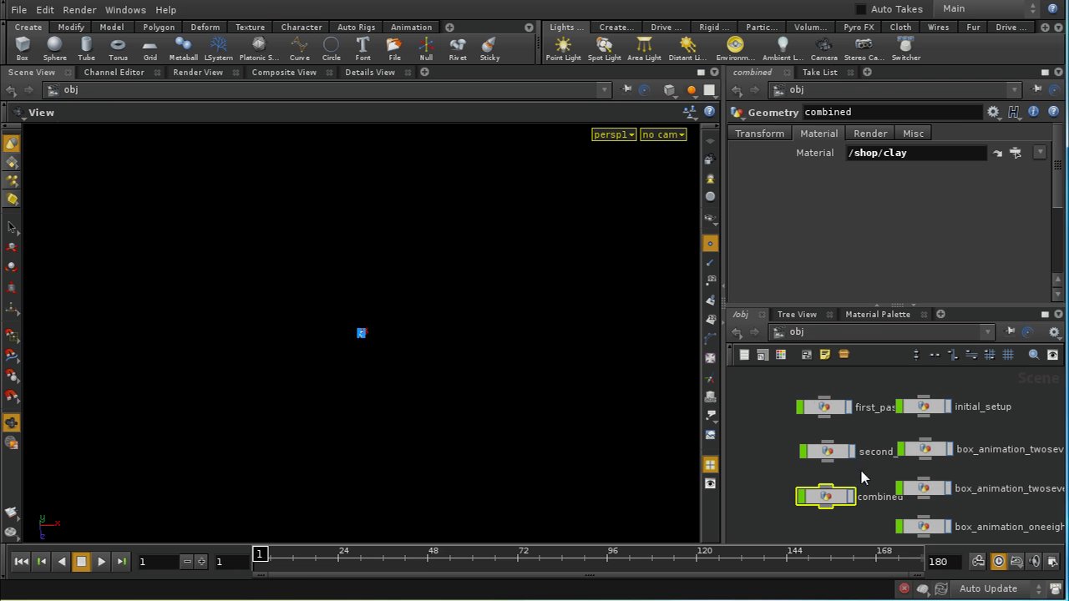
double_click(844, 503)
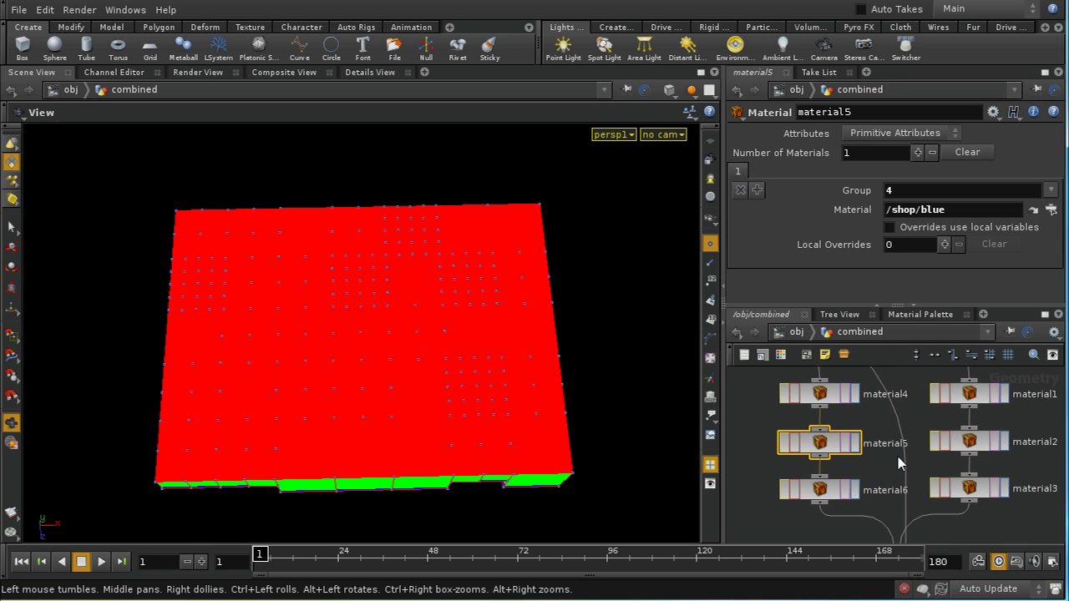
mouse_move(896, 452)
middle_down()
mouse_move(900, 479)
mouse_move(906, 442)
middle_up()
middle_drag(946, 481, 957, 531)
click(849, 403)
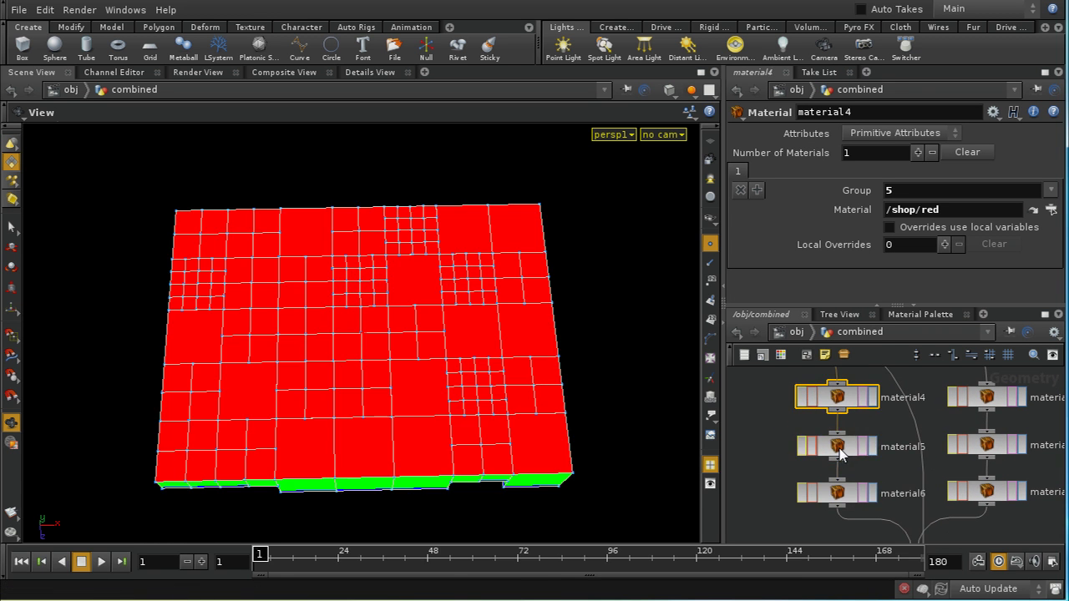
click(835, 446)
click(839, 498)
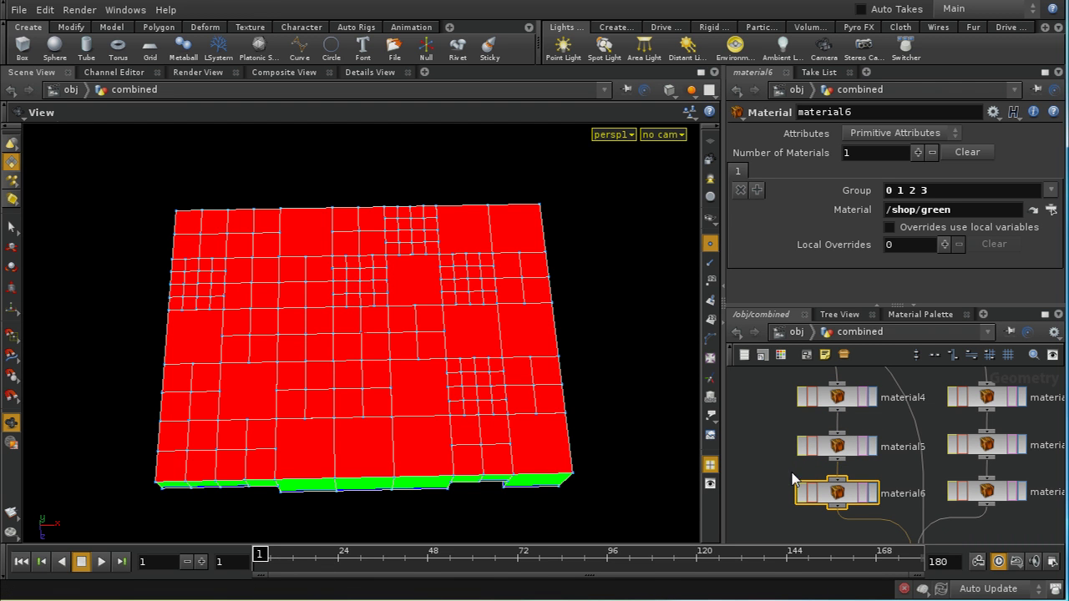
key(h)
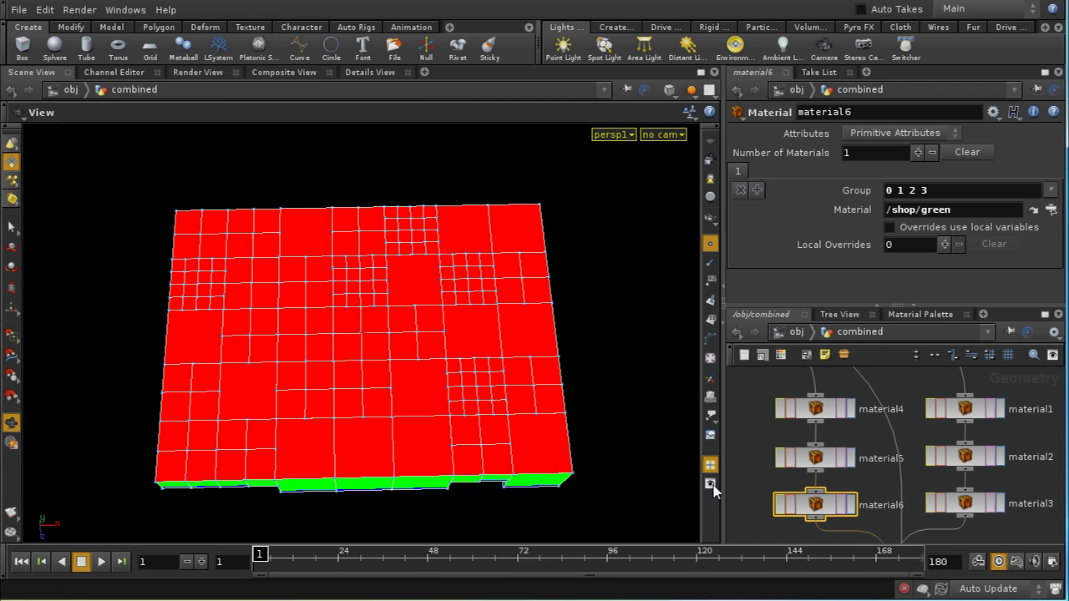
Look over the coloured slab in the viewport and show the parameters of the switch1 node.
mouse_move(595, 485)
mouse_down()
mouse_move(573, 467)
mouse_move(599, 473)
mouse_up()
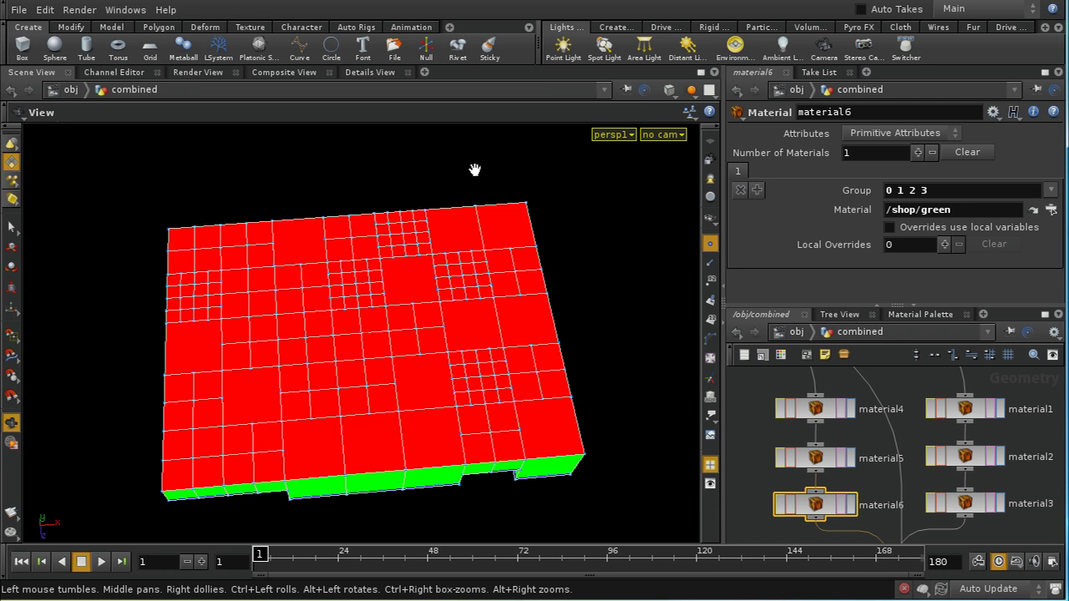
drag(506, 525, 490, 523)
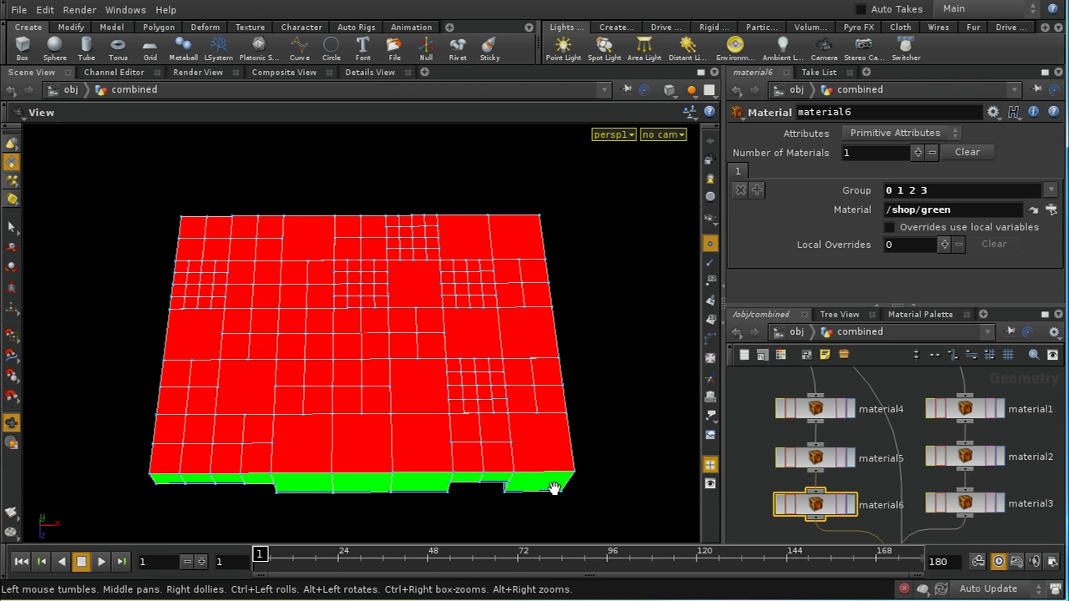
middle_drag(949, 535, 947, 465)
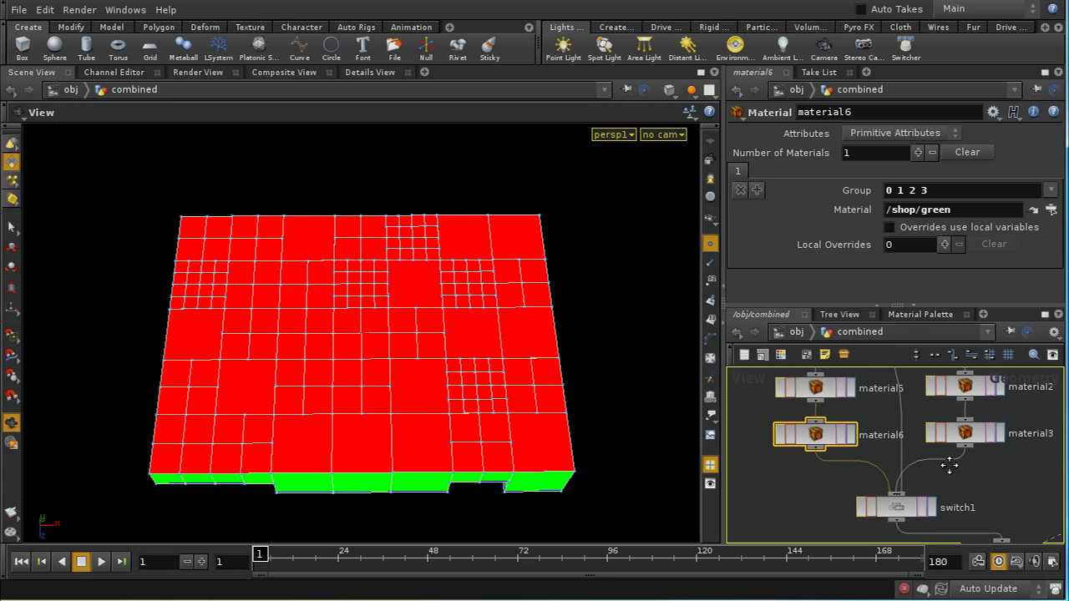
click(897, 510)
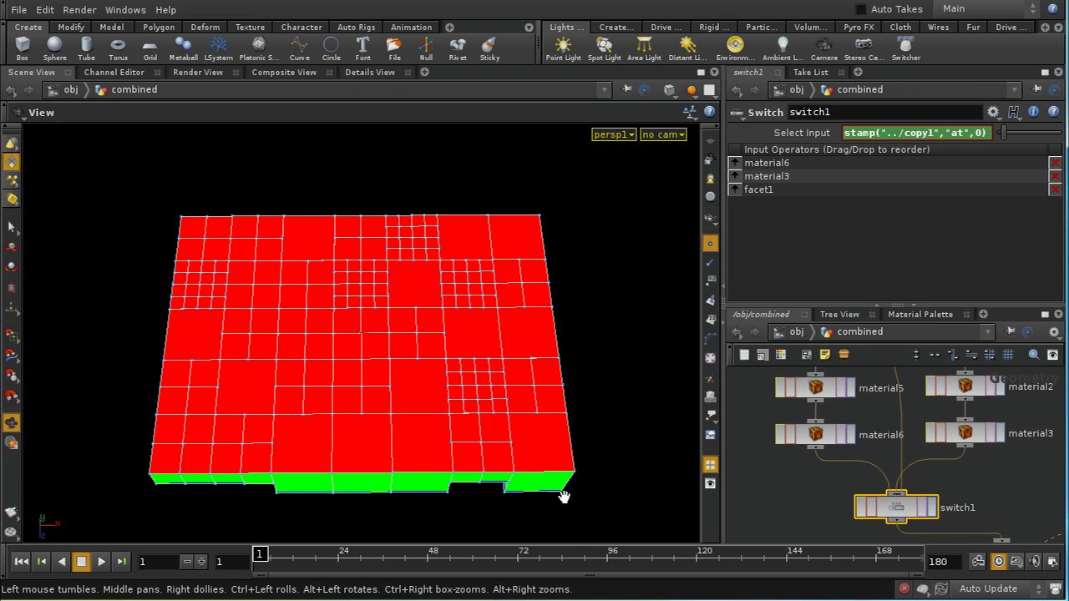
Inspect the slab's sides and underside, and scrub the animation to frame 88 and back to frame 2.
drag(592, 493, 584, 385)
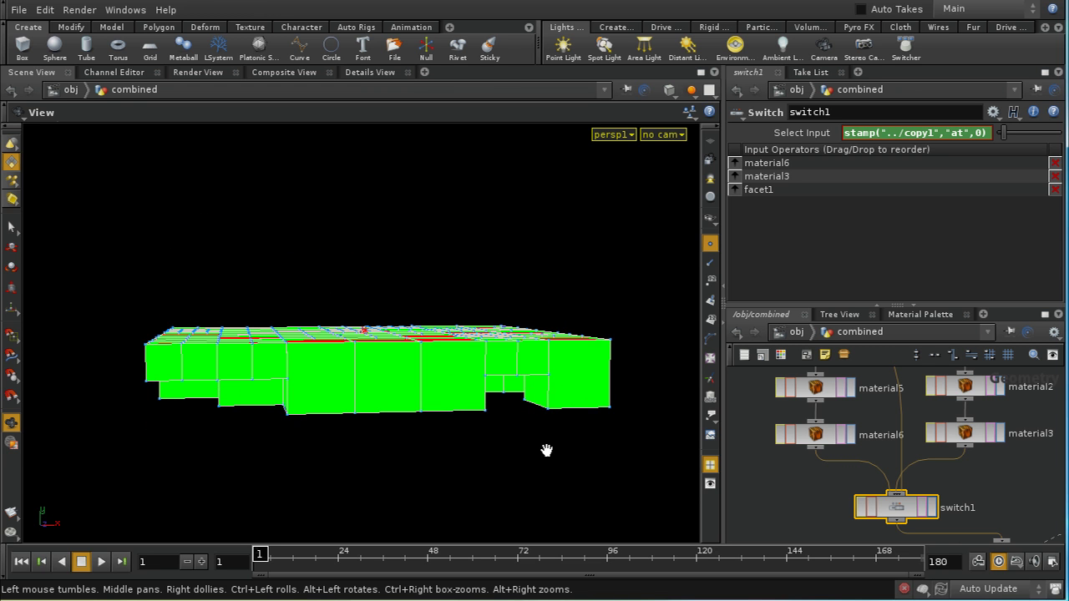
drag(546, 446, 483, 437)
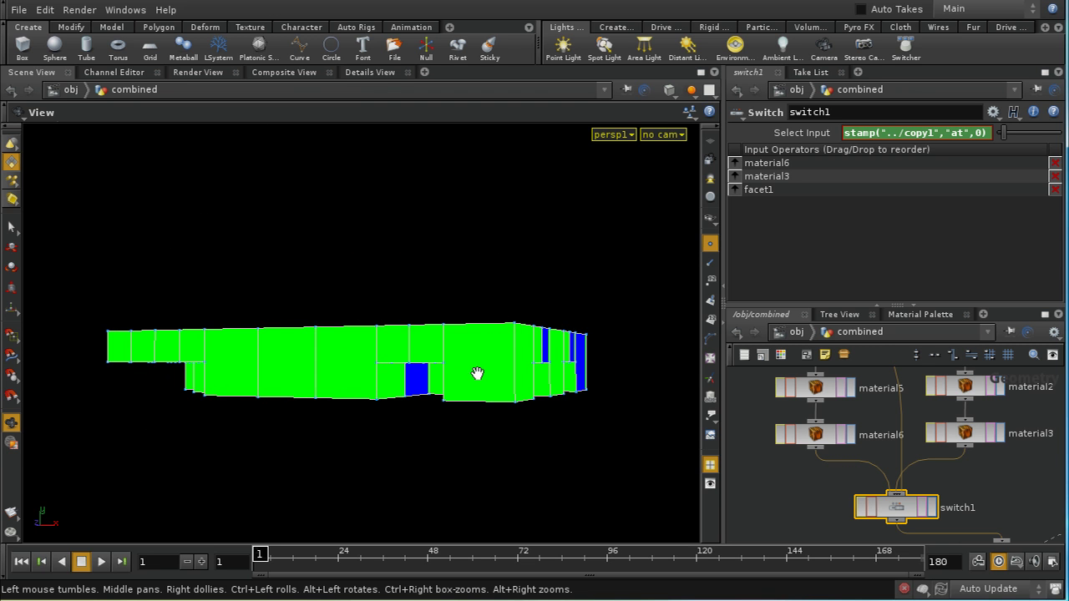
drag(455, 391, 489, 386)
drag(493, 445, 508, 379)
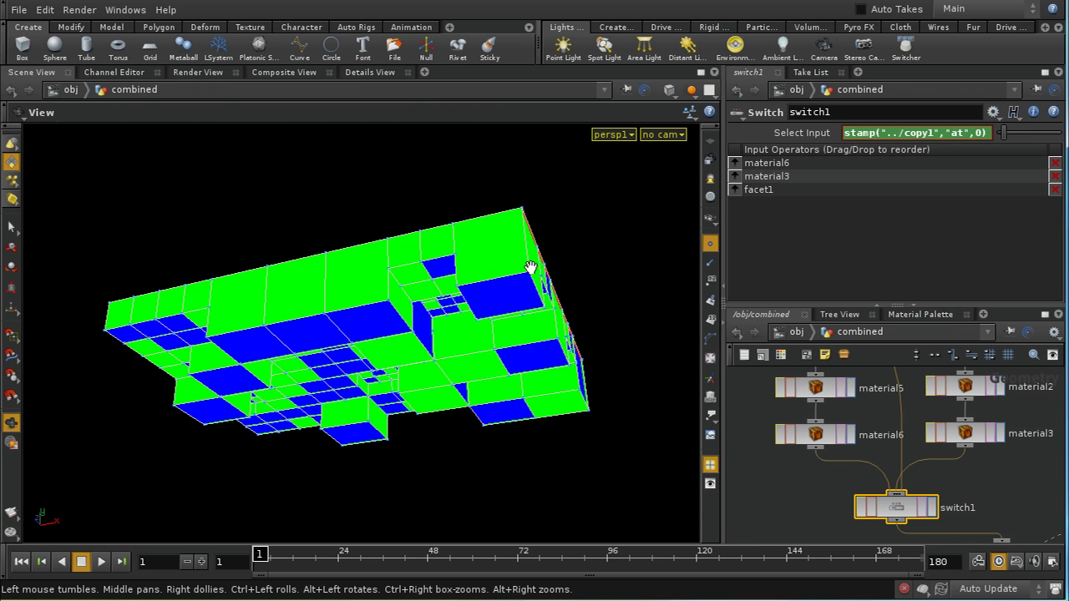
drag(530, 267, 551, 410)
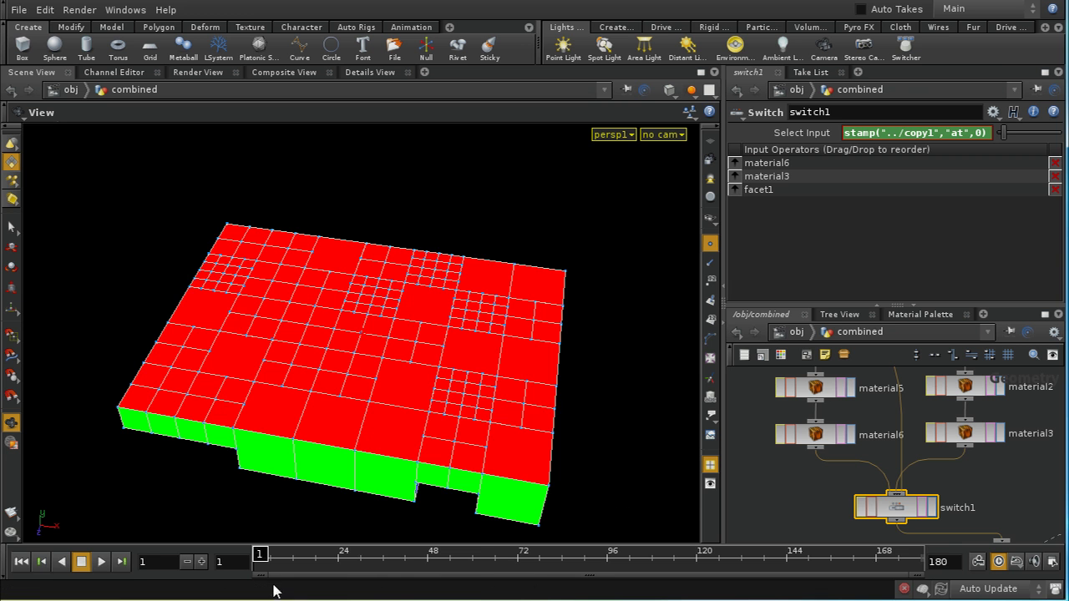
mouse_move(252, 556)
mouse_down()
mouse_move(478, 574)
mouse_move(582, 596)
mouse_up()
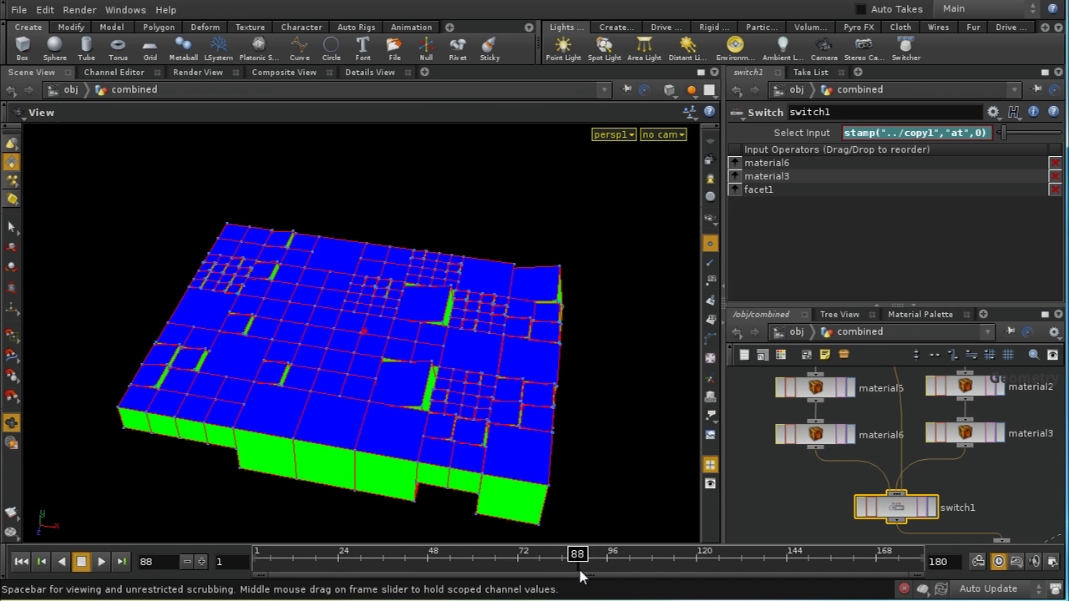
mouse_move(580, 568)
mouse_down()
mouse_move(277, 562)
mouse_move(609, 561)
mouse_move(259, 564)
mouse_move(535, 570)
mouse_move(260, 564)
mouse_up()
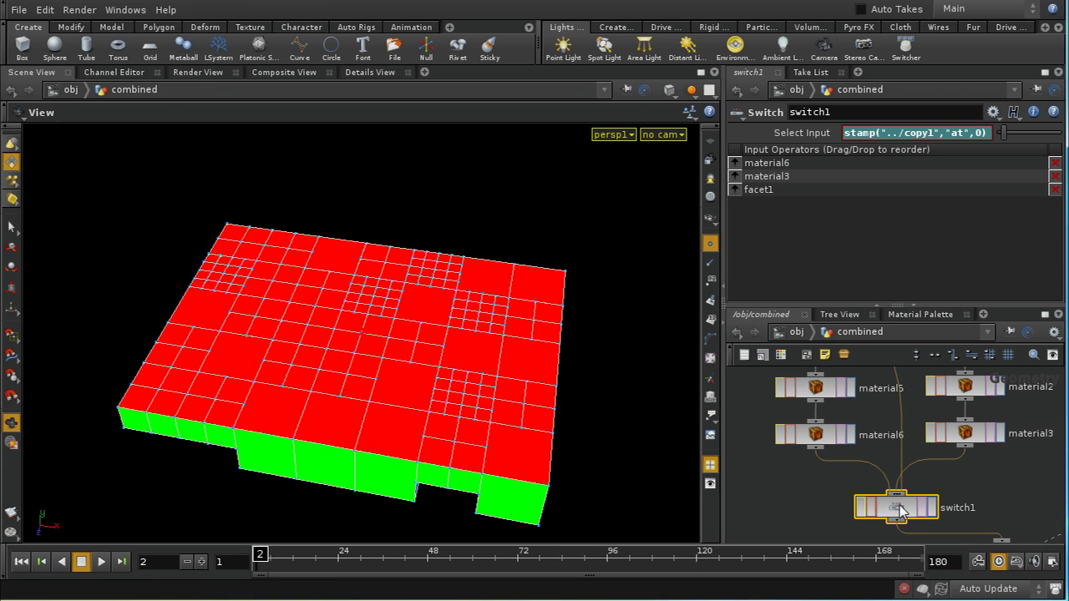
Set the Select Input expression of switch1 to stamp("../copy1","at",0) < 2.
click(924, 137)
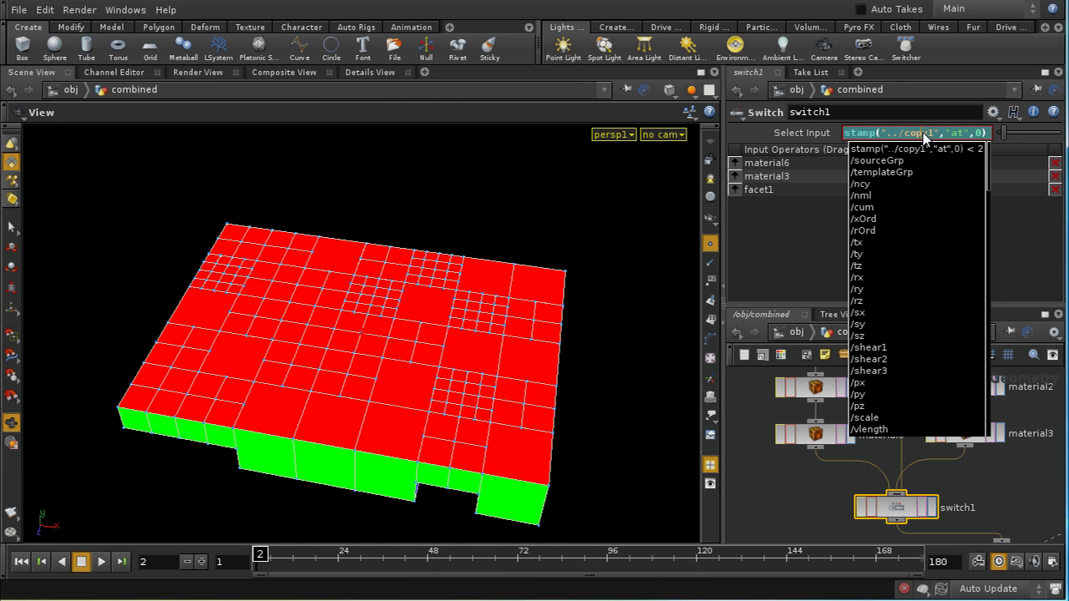
click(925, 148)
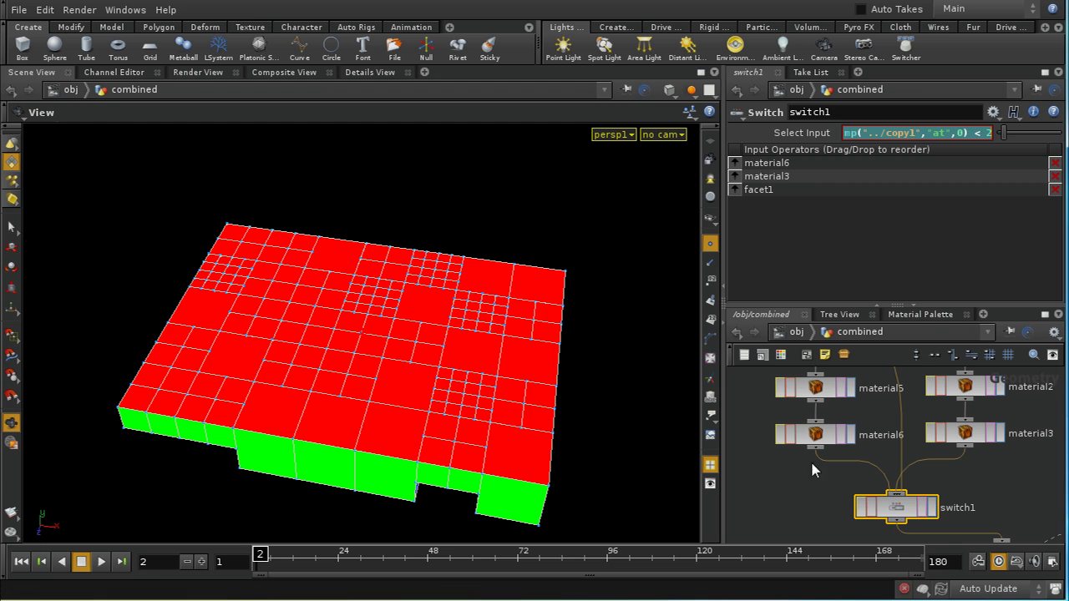
Compare the primitive groups and shader paths set in material4, material5 and material6.
middle_drag(816, 467, 785, 543)
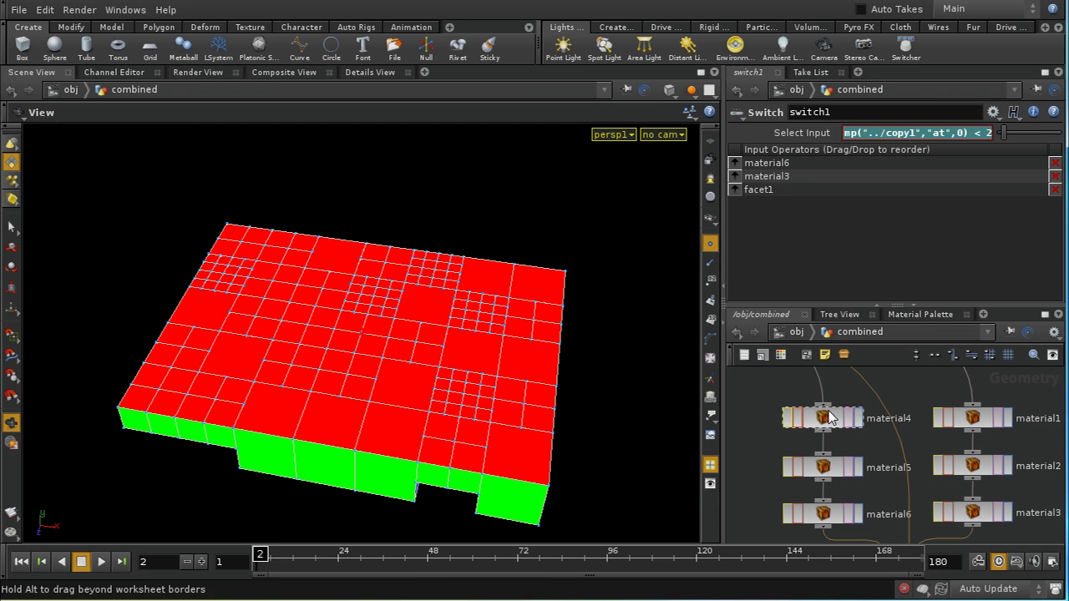
click(829, 418)
click(830, 469)
click(832, 515)
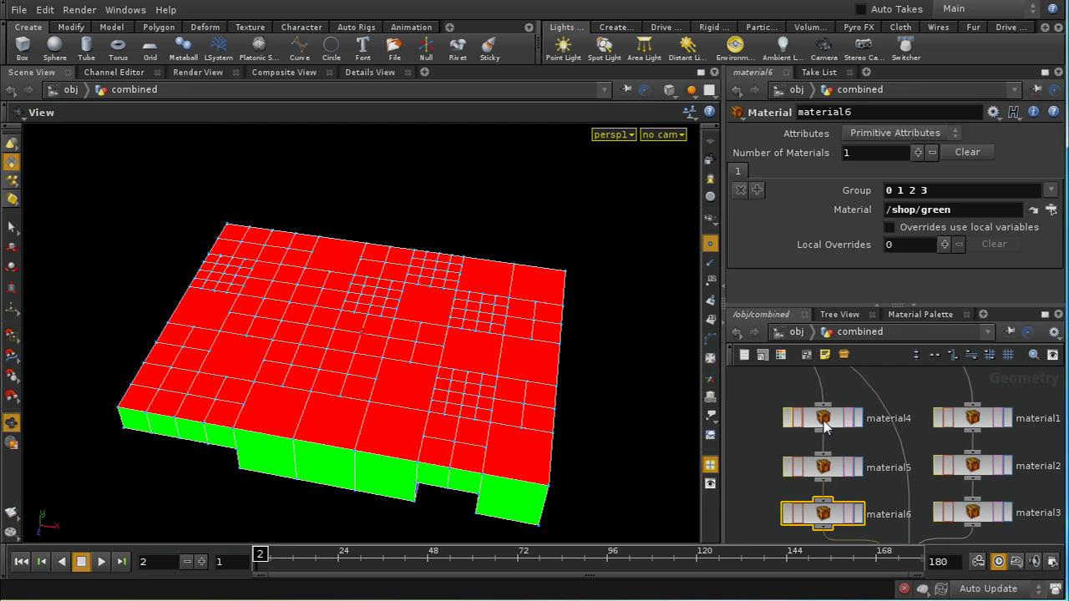
click(823, 417)
click(824, 474)
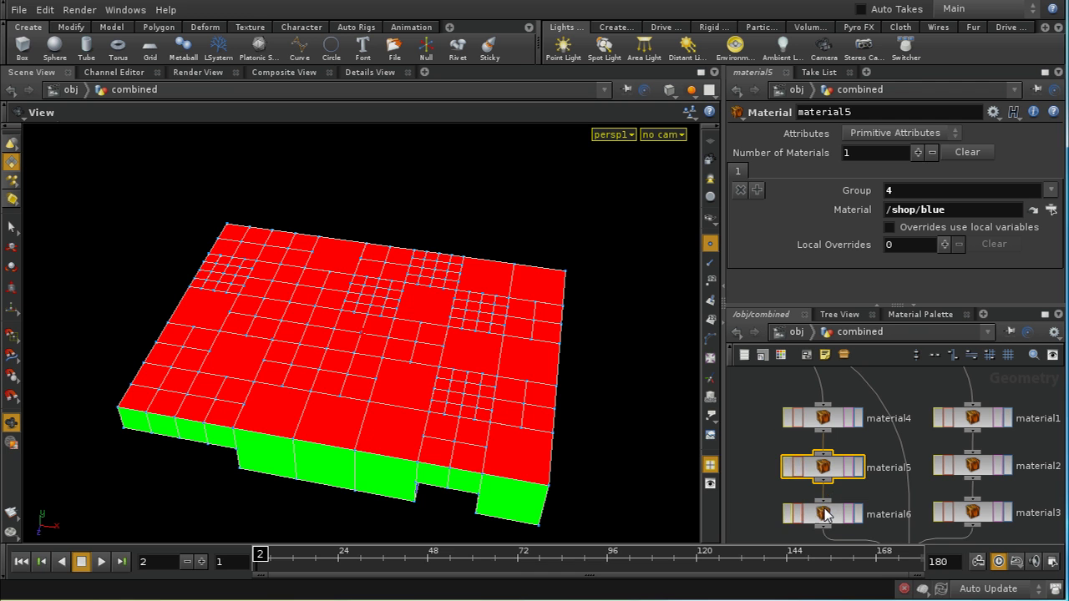
click(827, 513)
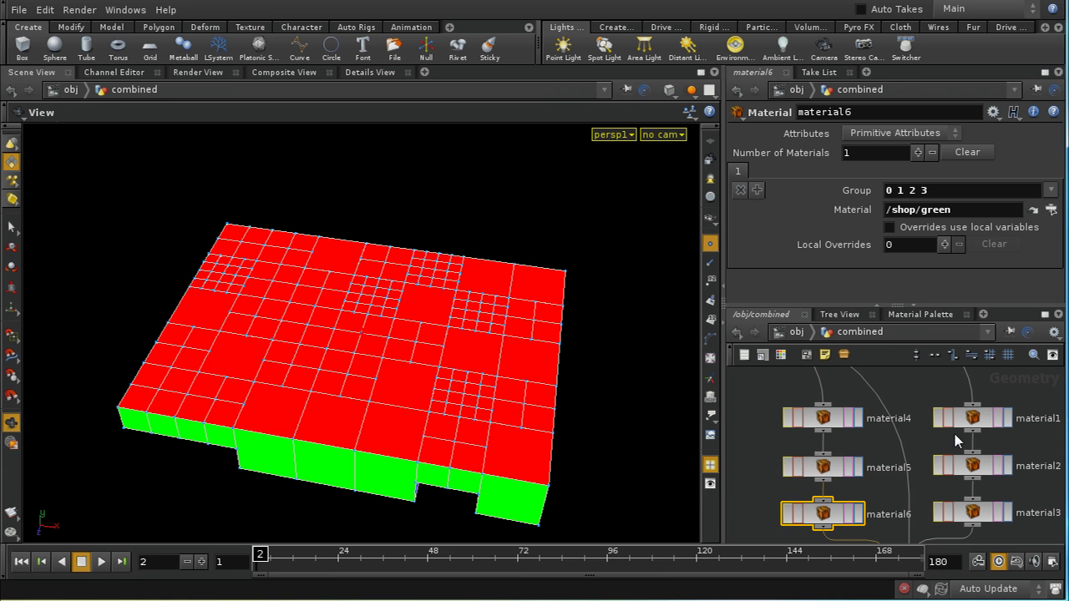
Check the primitive groups and shader paths set in material1, material2 and material3.
click(1000, 422)
click(990, 472)
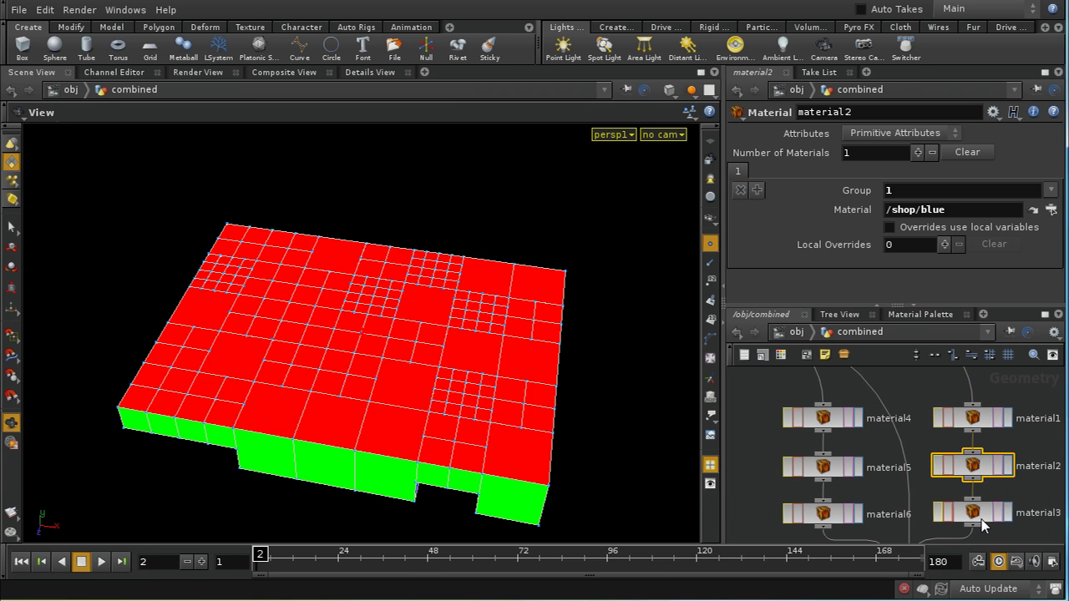
click(982, 511)
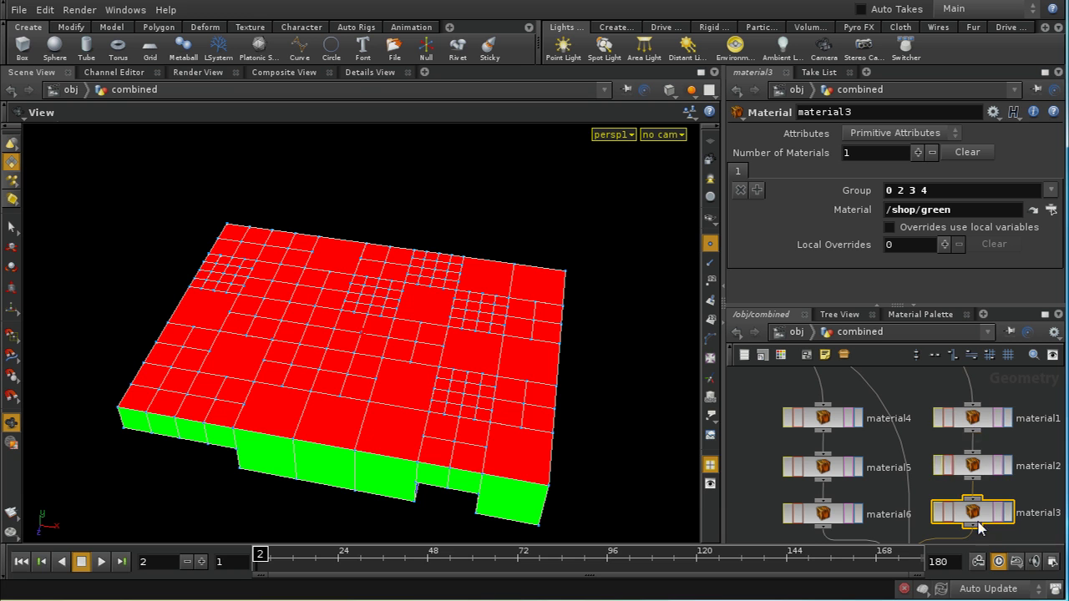
click(972, 421)
click(973, 472)
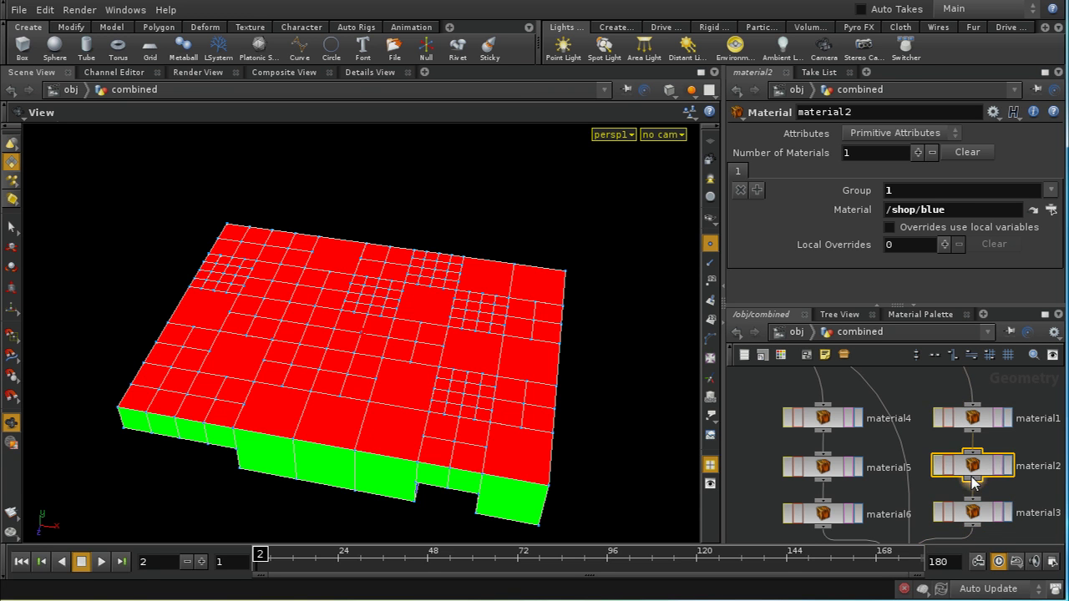
Compare the group and shader assignments of material1, material2 and material3 with those of material4, material5 and material6.
click(973, 516)
click(979, 424)
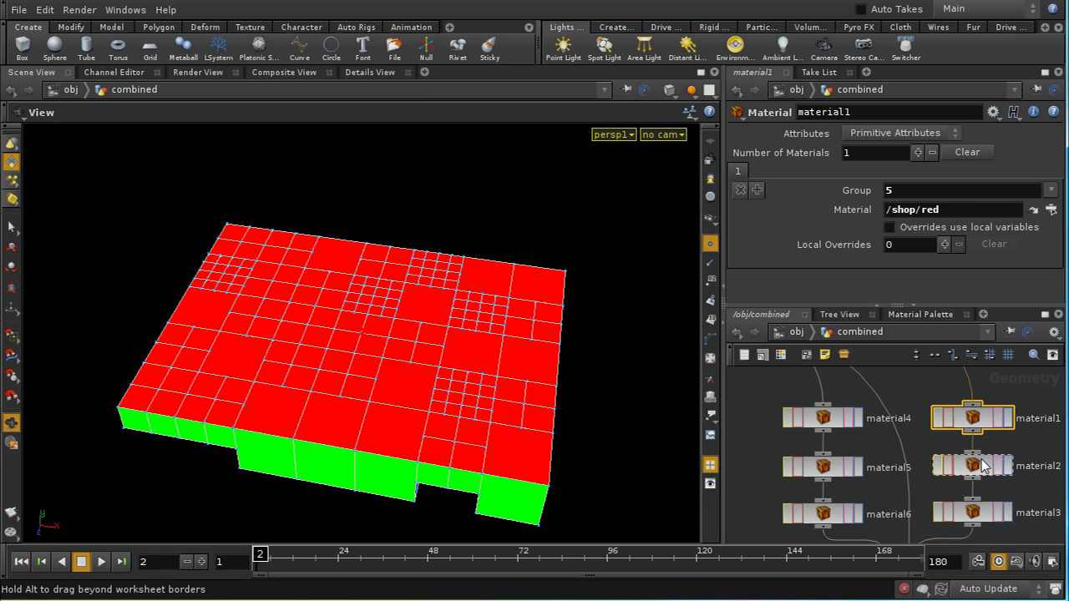
click(983, 465)
click(983, 516)
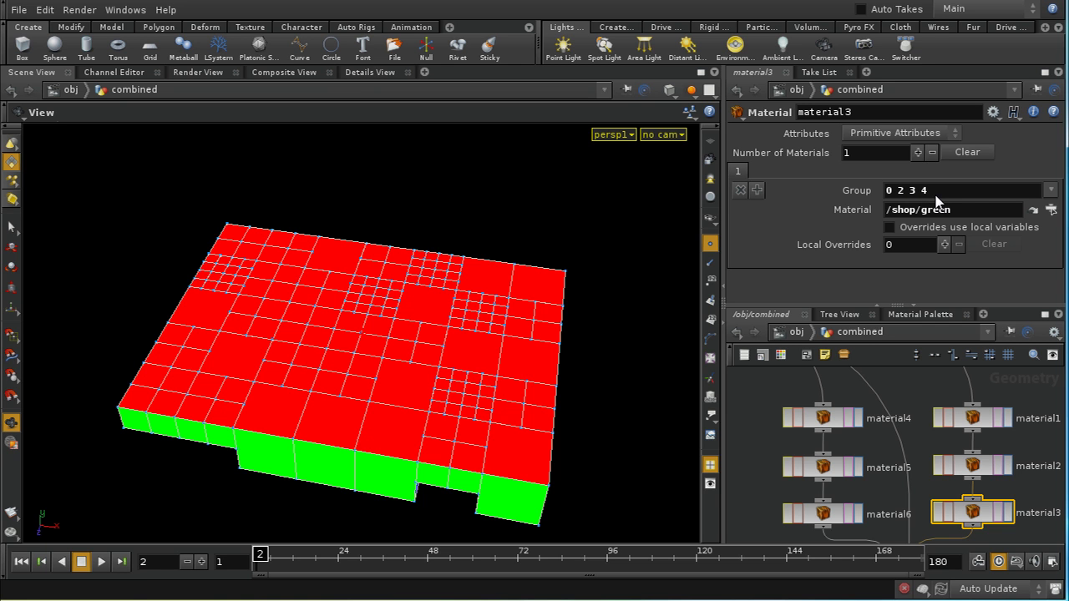
click(833, 423)
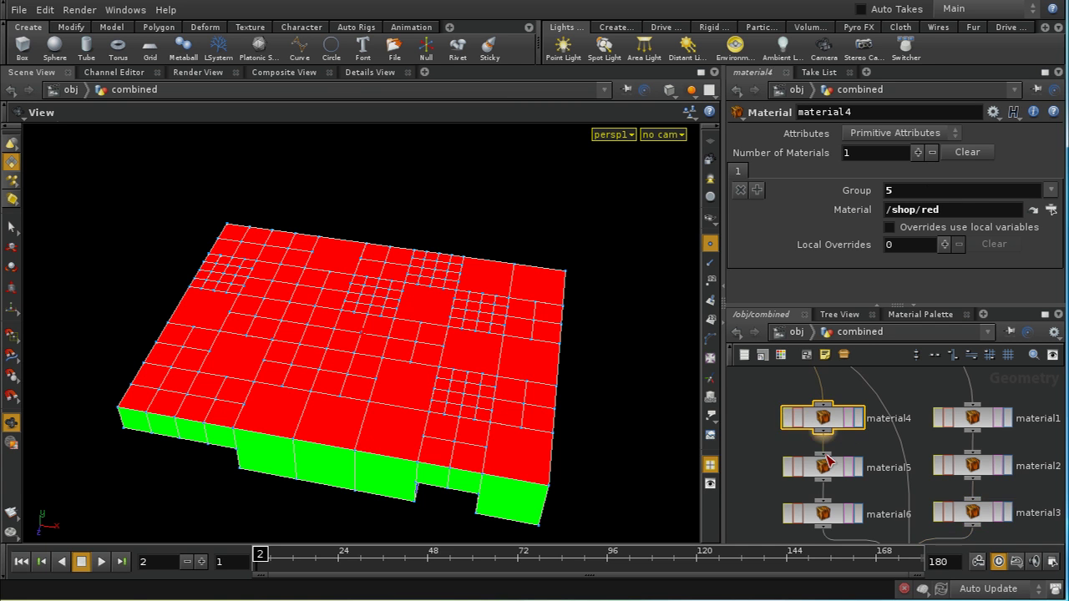
click(830, 467)
click(831, 518)
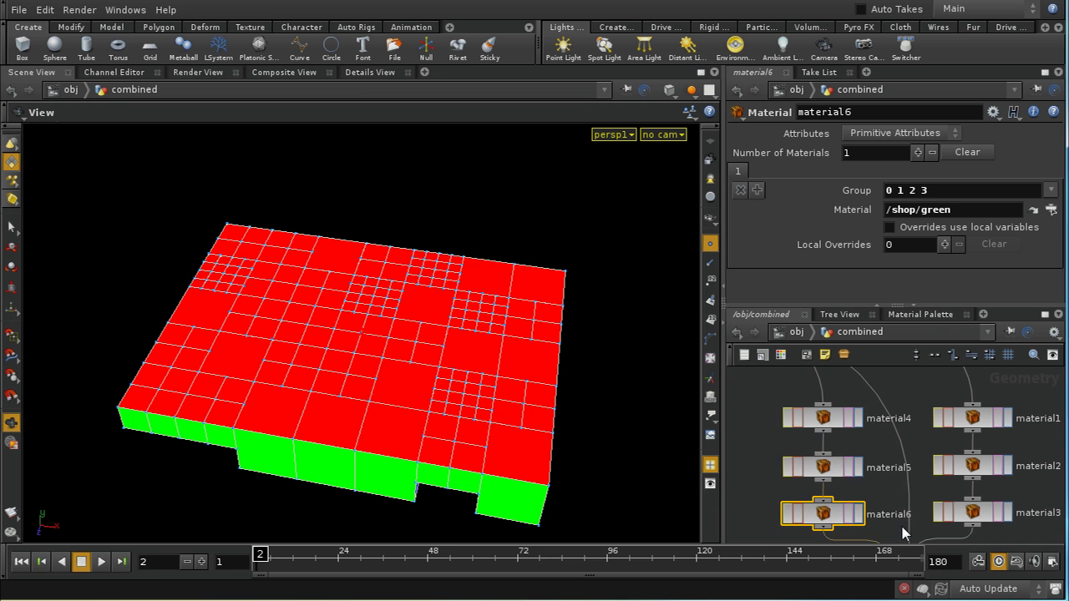
Recheck the material1, material2 and material3 assignments, and trace the facet1 wires through both material chains to switch1.
middle_drag(906, 535, 891, 496)
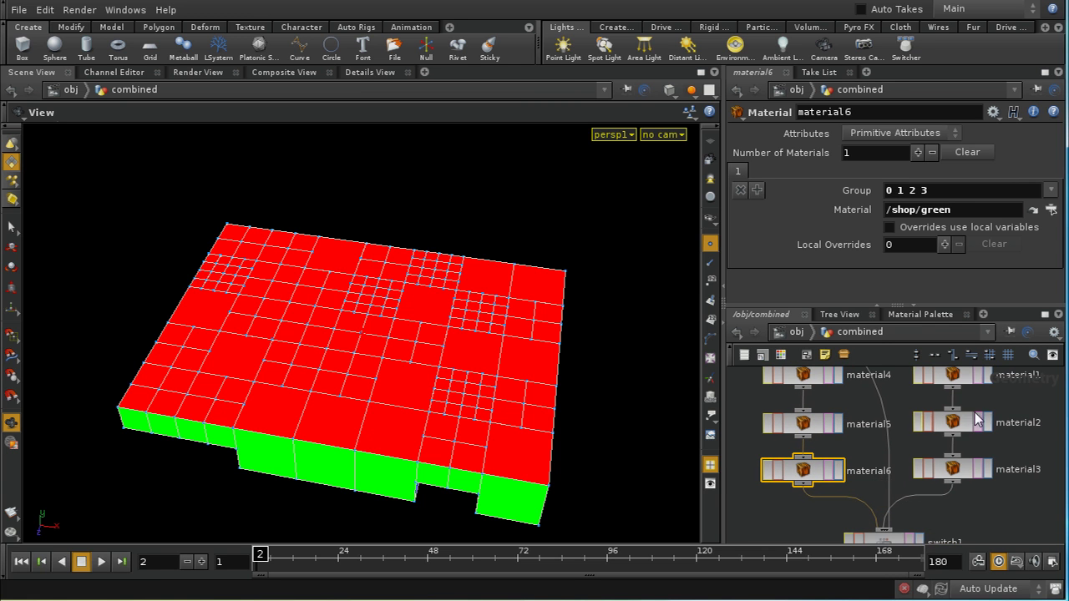
click(959, 383)
click(962, 423)
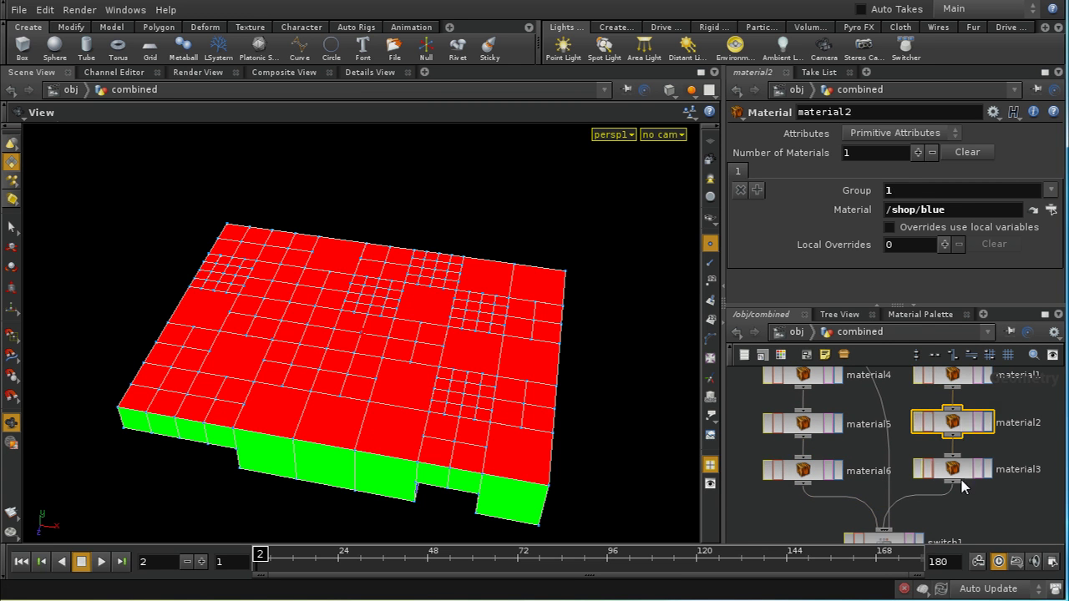
click(964, 471)
middle_drag(978, 496, 999, 478)
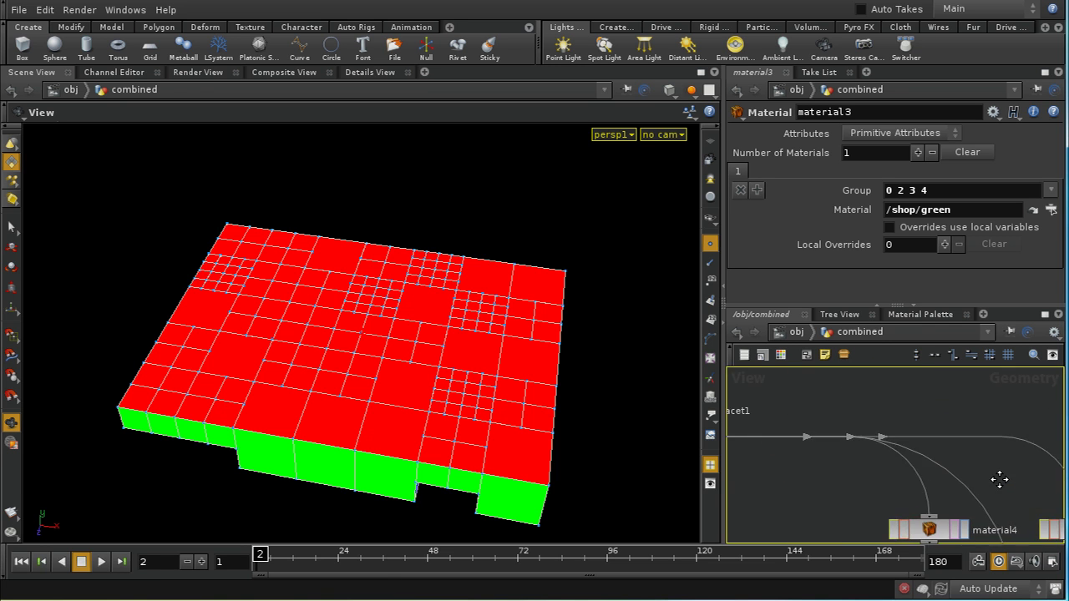
scroll(1000, 479, down, 2)
scroll(935, 397, up, 2)
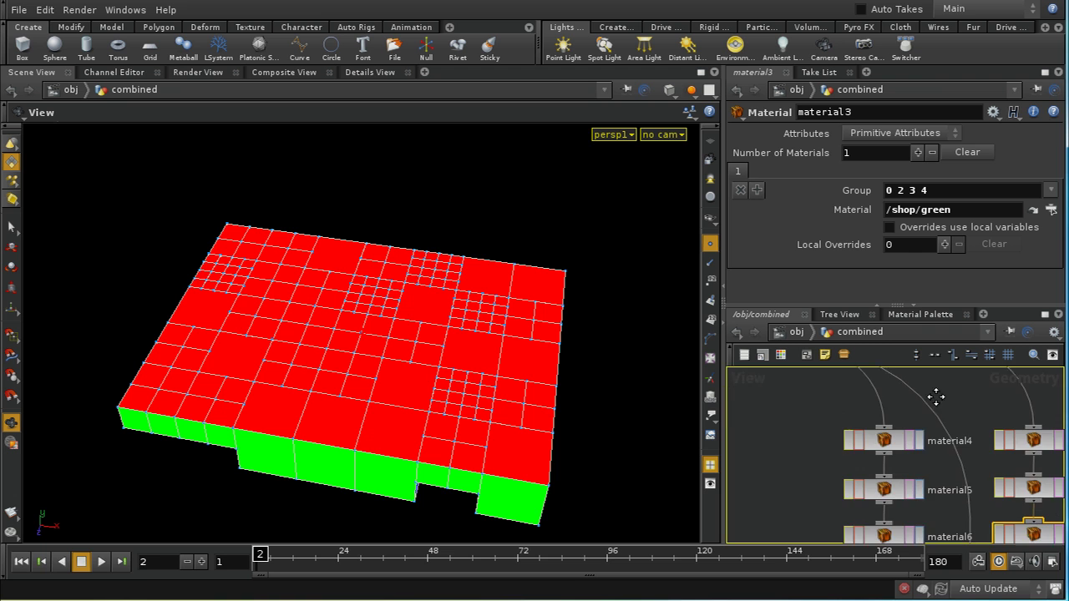
middle_drag(967, 493, 933, 401)
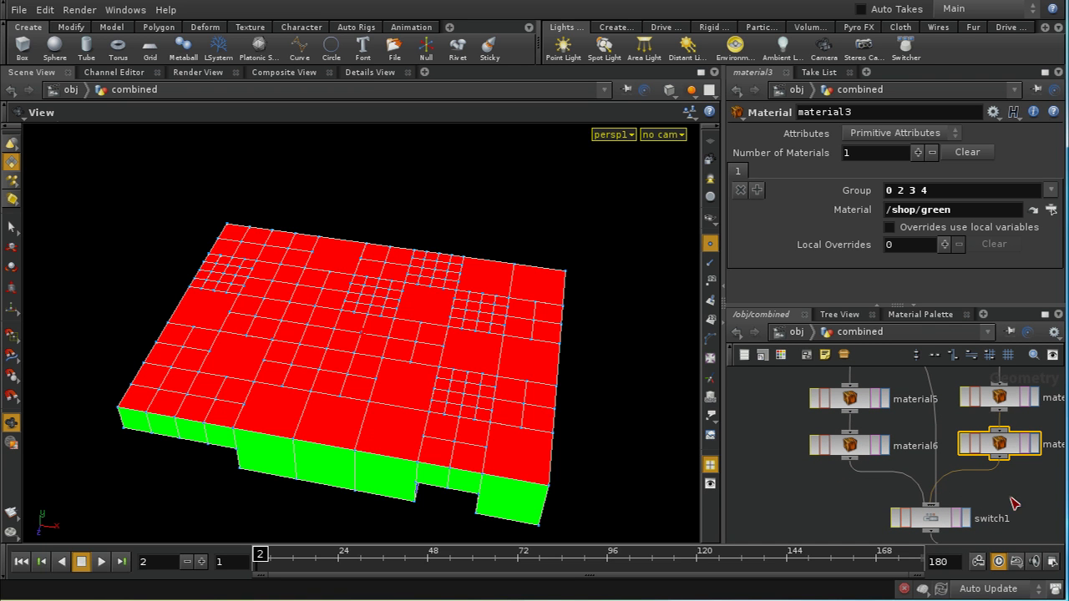
Review the input operators and the full Select Input stamp expression of switch1.
click(931, 517)
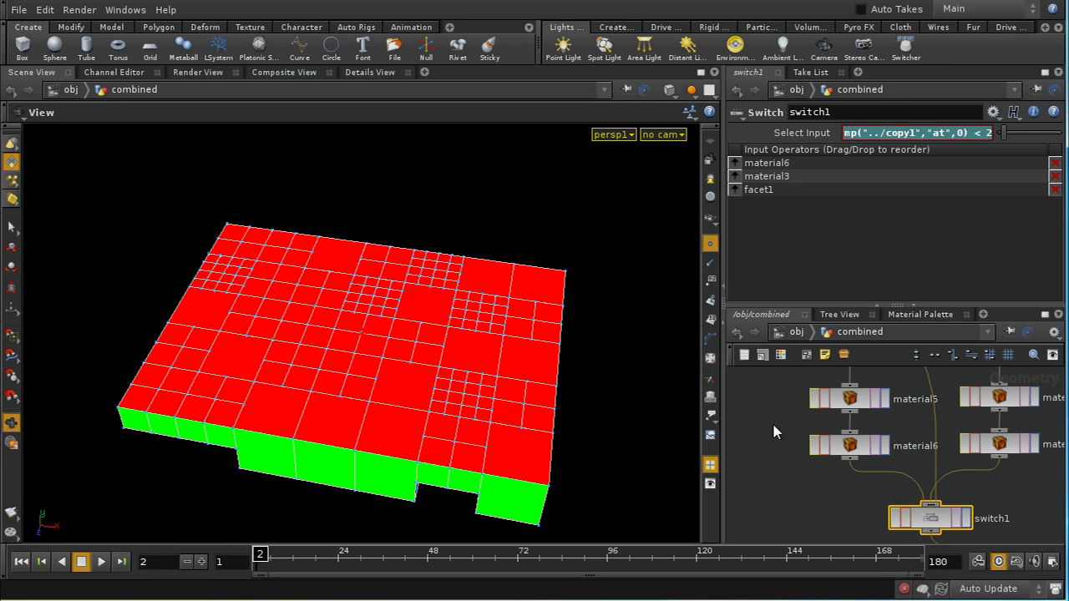
middle_drag(775, 431, 770, 341)
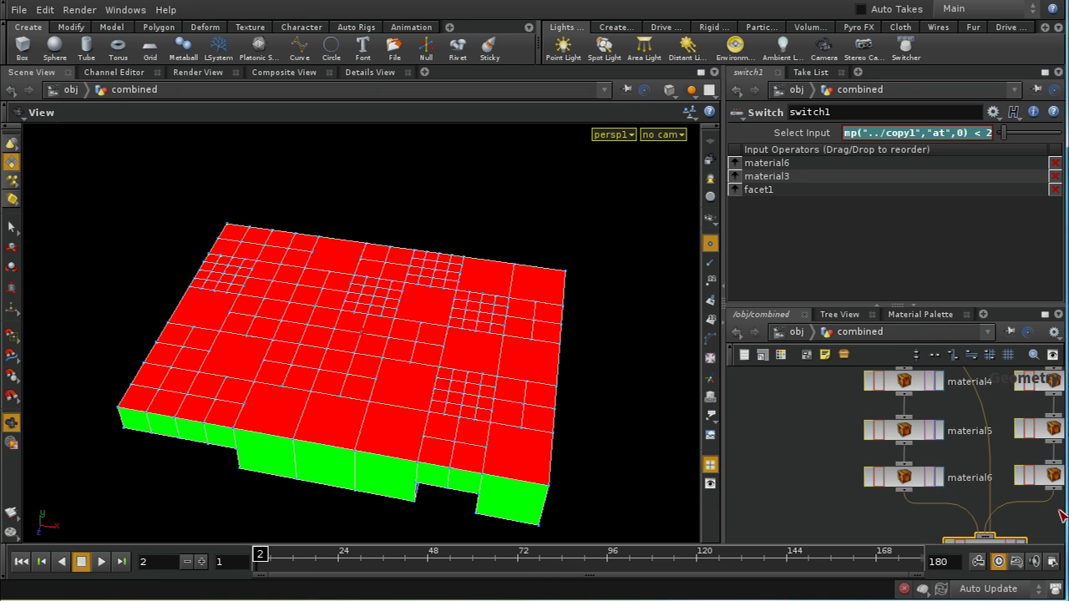
middle_drag(1049, 536, 1014, 484)
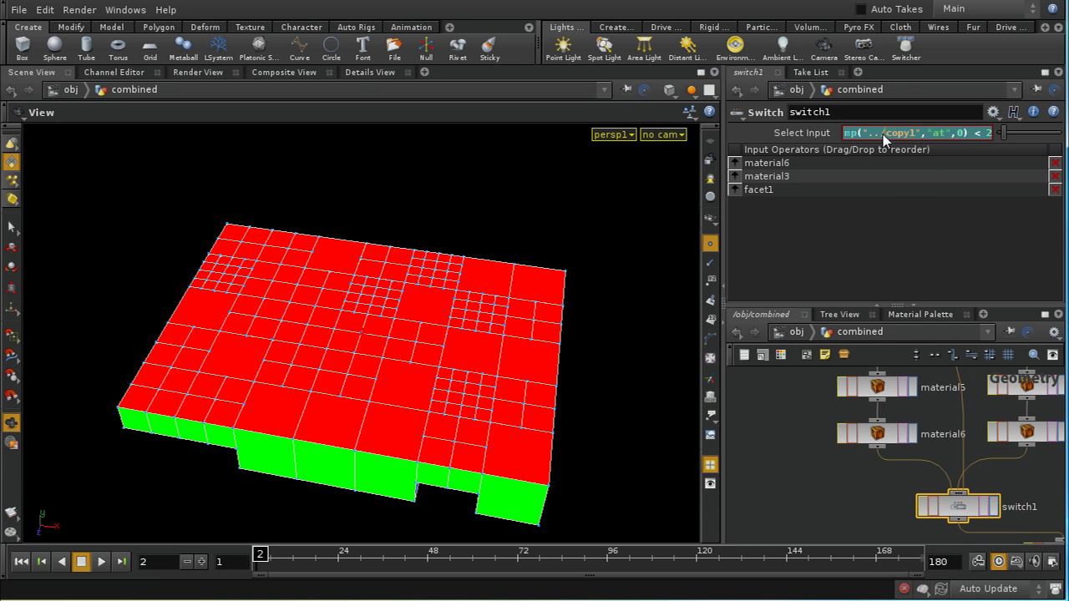
click(848, 138)
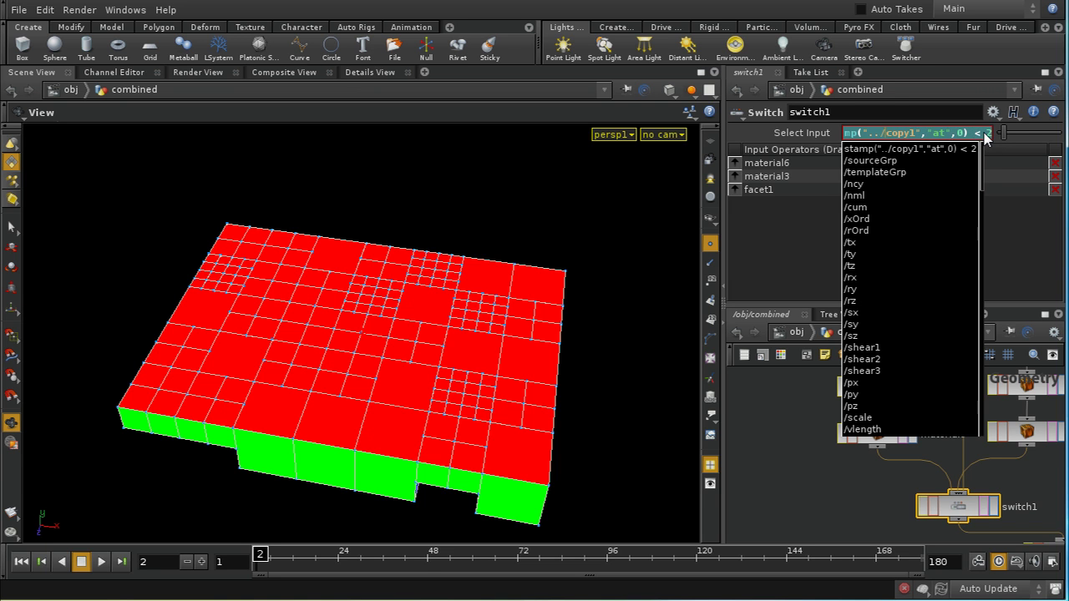
click(984, 489)
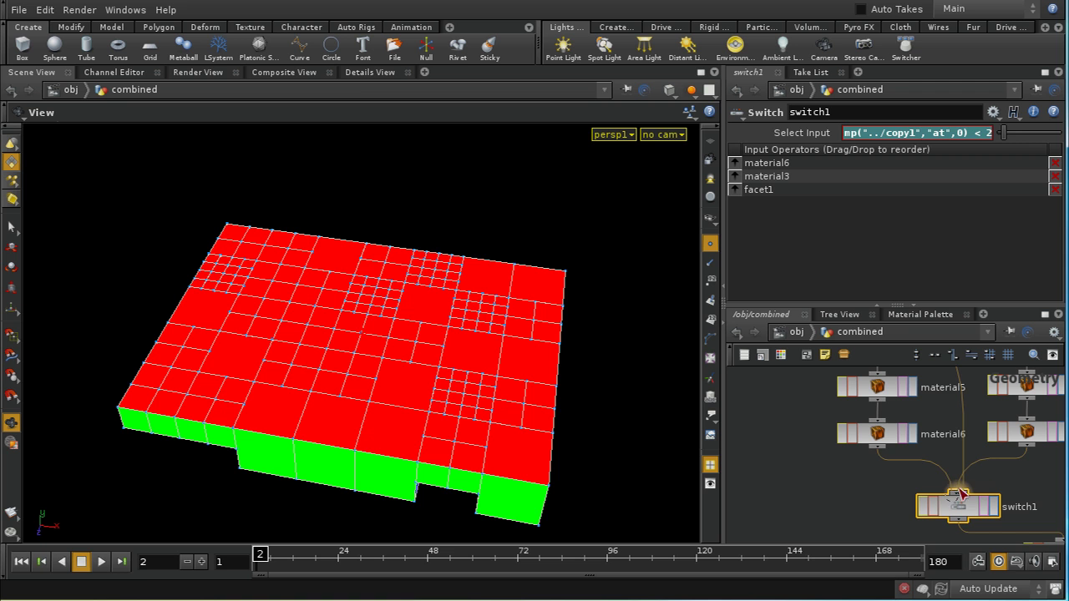
Disconnect the facet1 input from switch1, and undo the disconnection.
drag(941, 476, 885, 482)
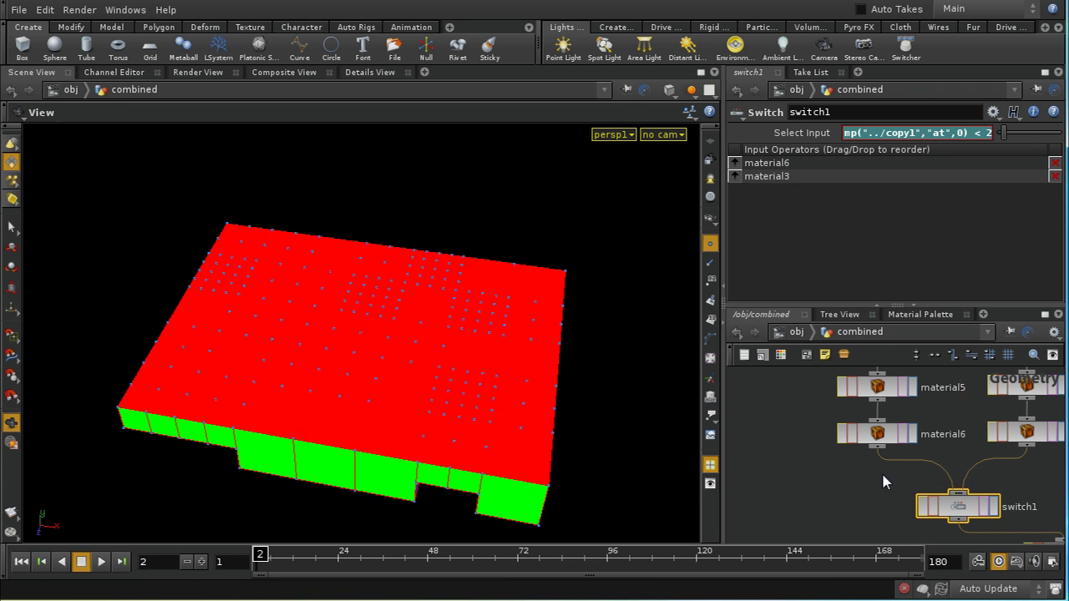
key(ctrl+z)
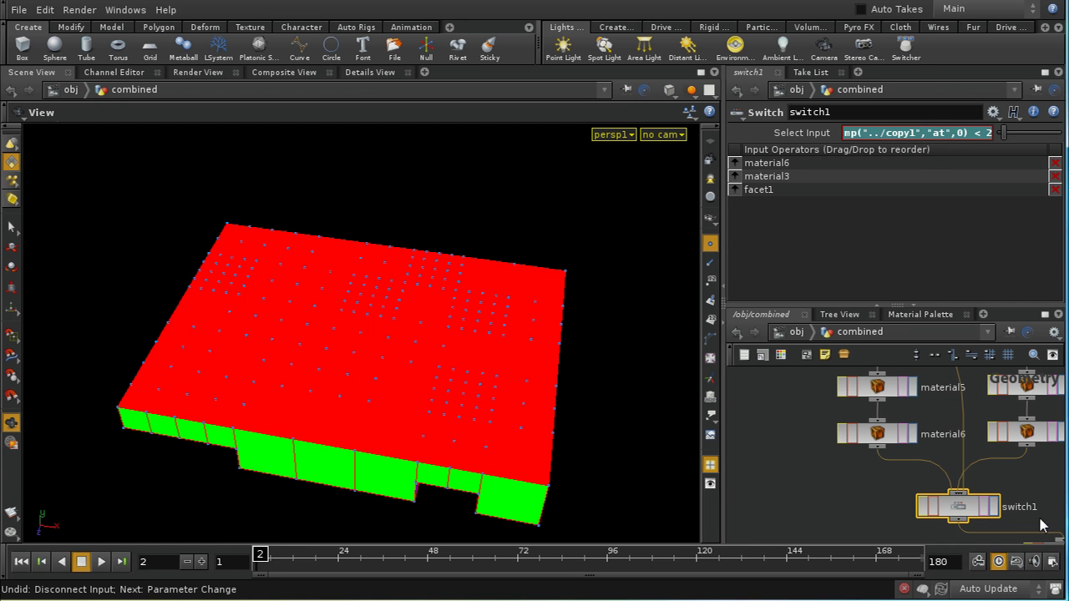
Follow the network past switch1 to chopnet1's motion curves, create_rotz and channel1, and review channel1's CHOP path and scopes.
mouse_move(1041, 524)
middle_down()
mouse_move(947, 484)
mouse_move(926, 438)
middle_up()
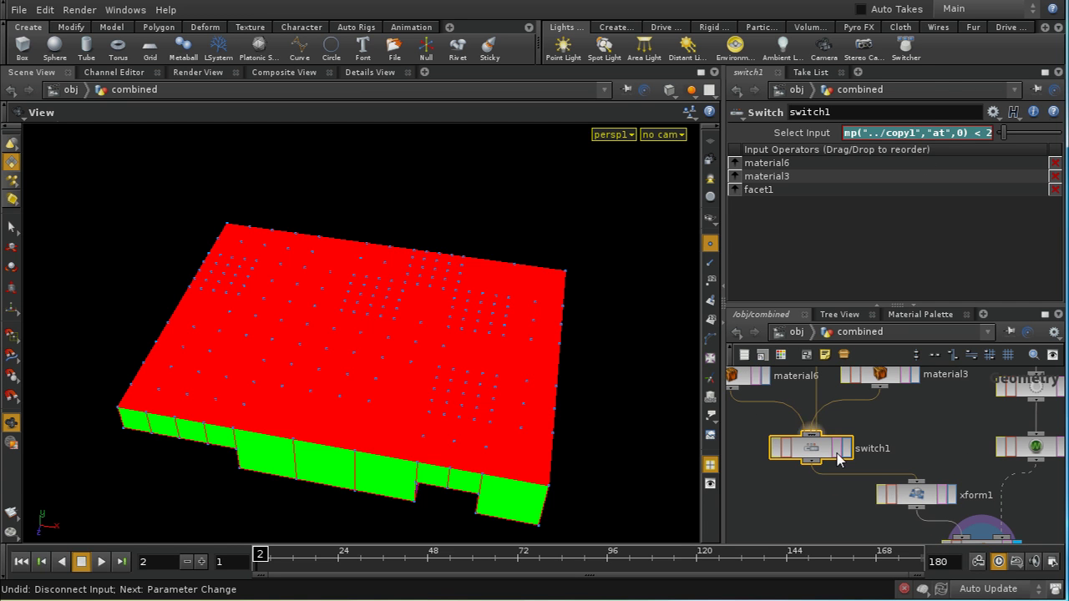
middle_drag(992, 510, 962, 502)
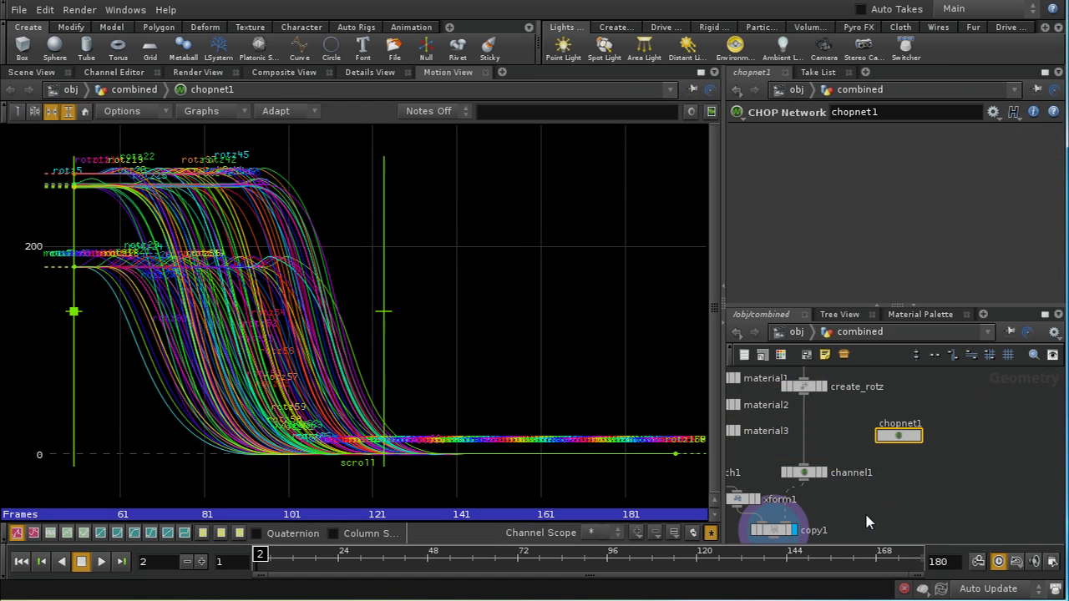
middle_drag(864, 521, 913, 509)
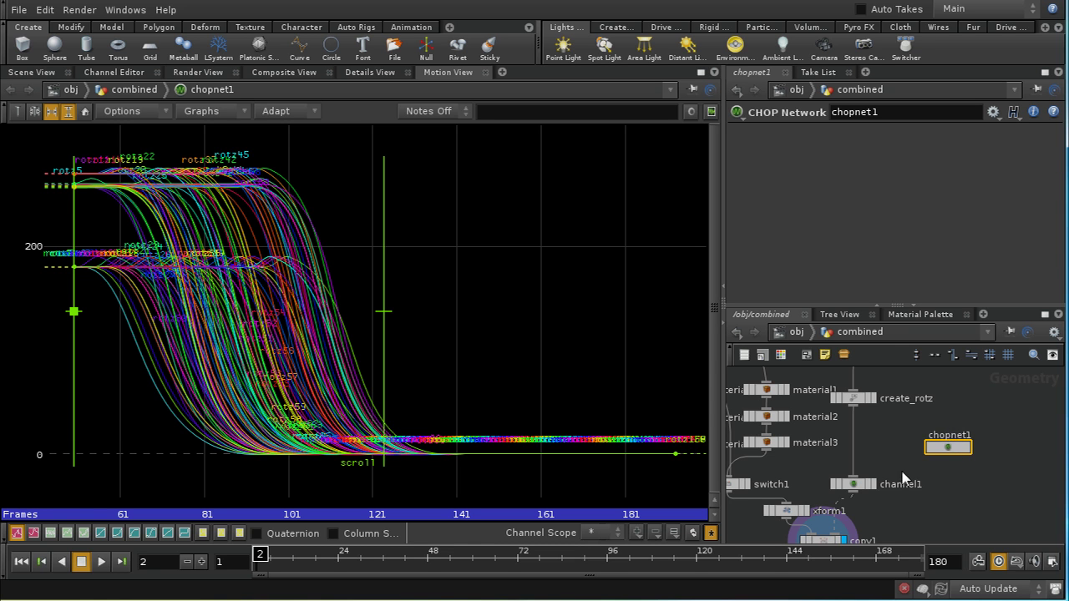
middle_drag(903, 503, 945, 500)
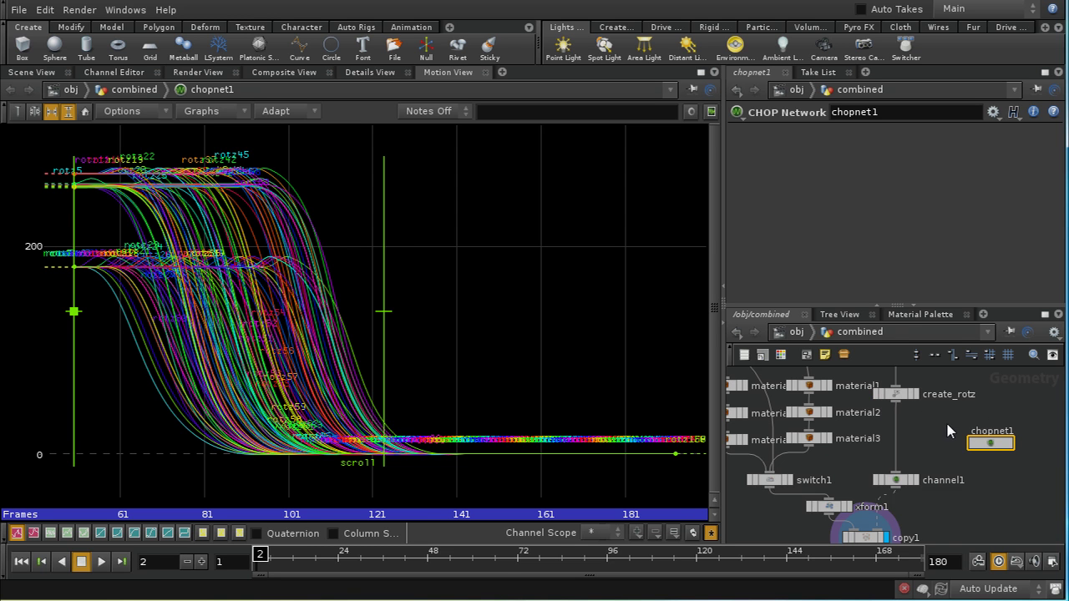
middle_drag(948, 430, 947, 460)
click(895, 423)
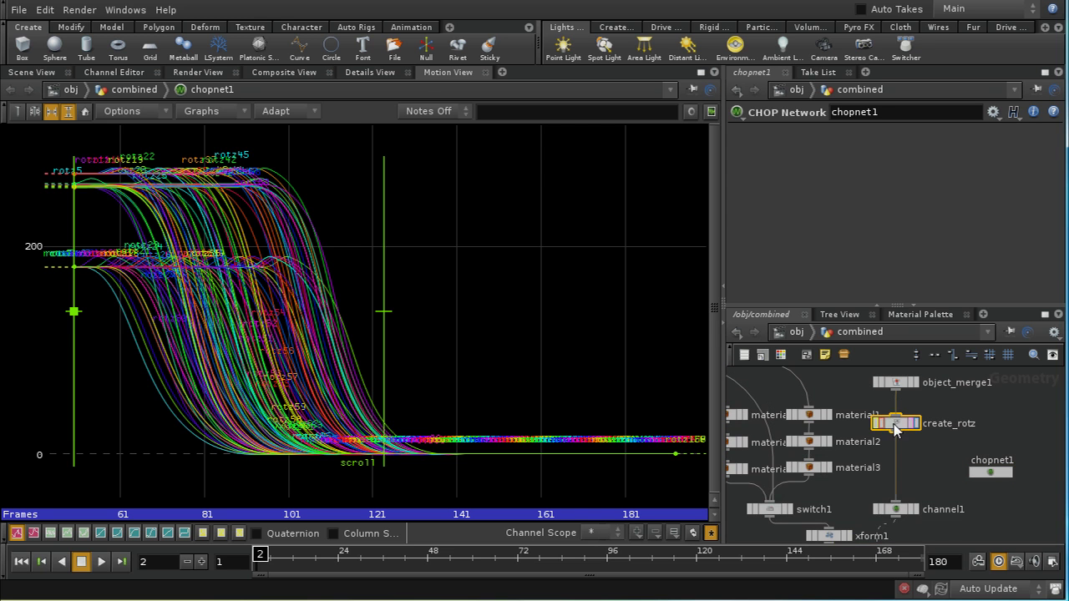
click(895, 510)
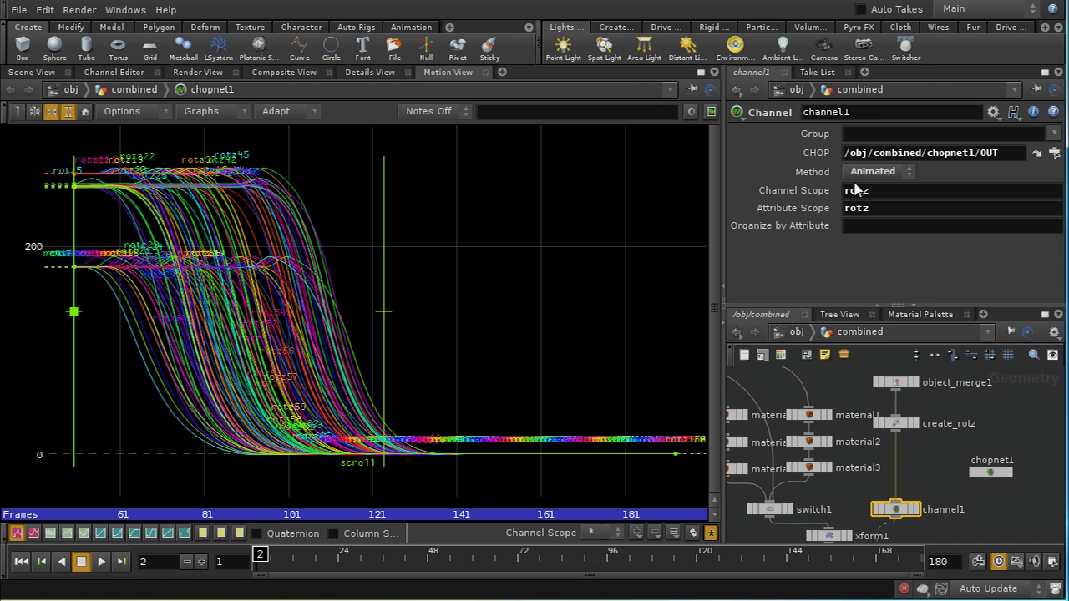
Enter the chopnet1 network and display the motion curves of get_first_pass.
double_click(991, 473)
middle_drag(1001, 390, 945, 467)
click(927, 443)
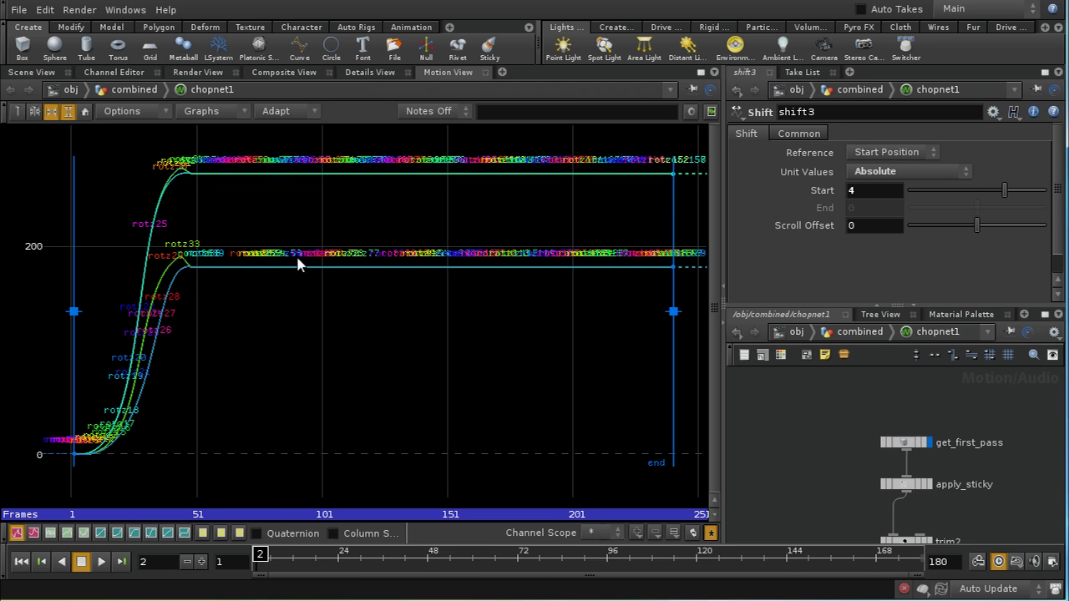
Look through the chopnet1 chain from apply_sticky to sequence2, and check the SOP path and attribute scope in get_first_pass.
middle_drag(840, 523, 809, 440)
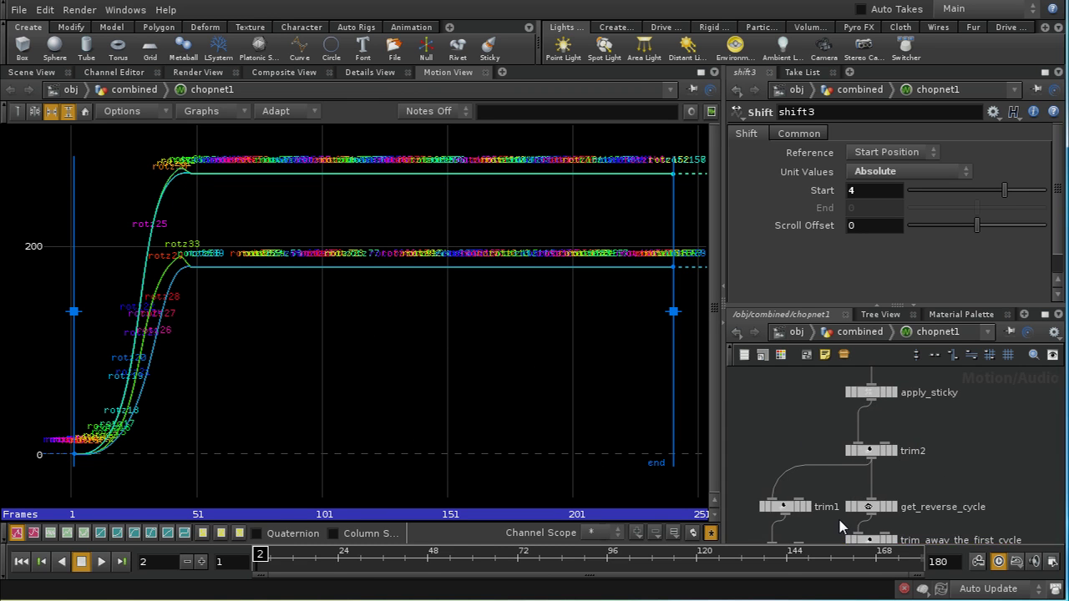
middle_drag(839, 505, 809, 402)
mouse_move(863, 520)
middle_down()
mouse_move(871, 410)
mouse_move(872, 475)
middle_up()
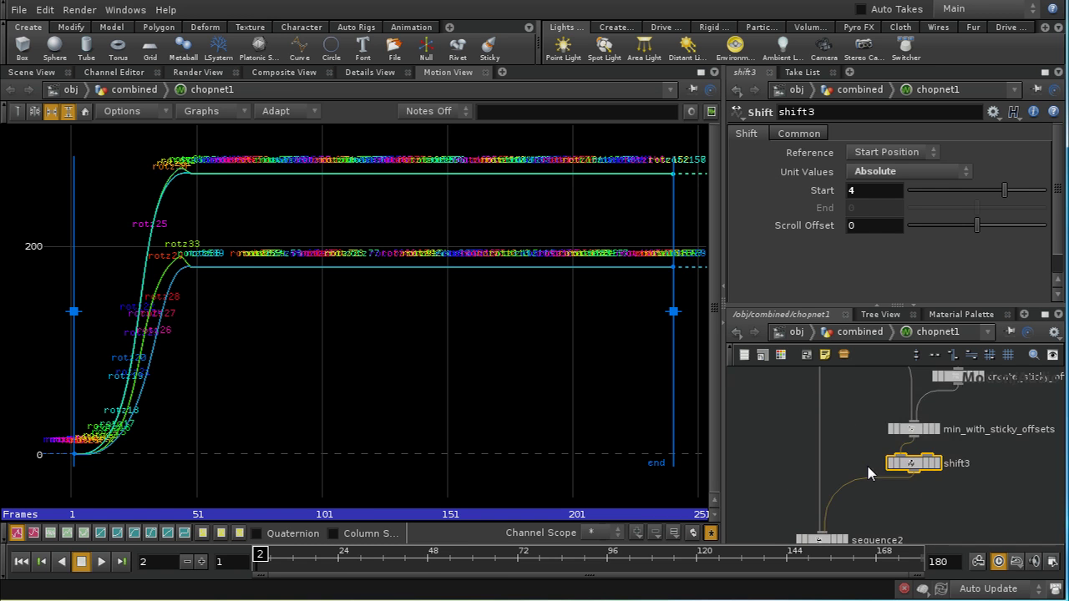
middle_drag(866, 388, 852, 506)
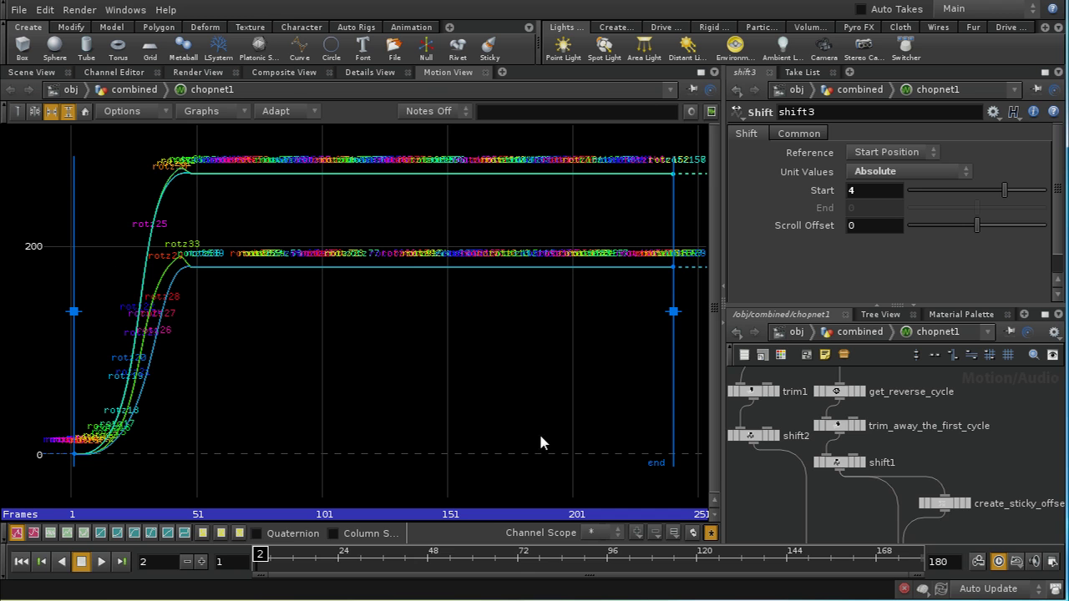
middle_drag(1003, 439, 994, 493)
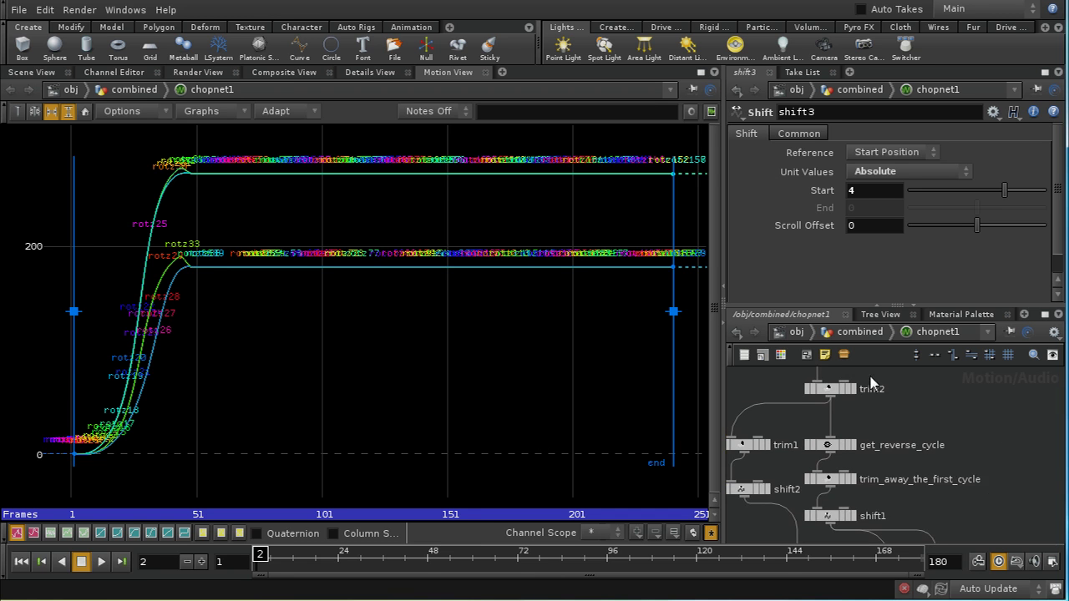
middle_drag(892, 416, 899, 477)
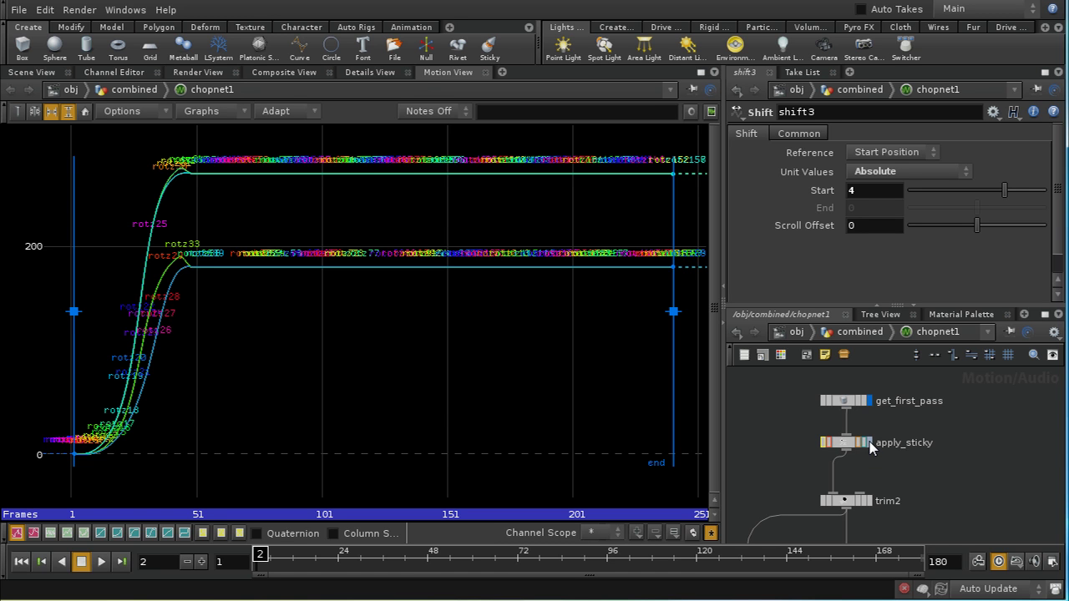
drag(842, 401, 842, 406)
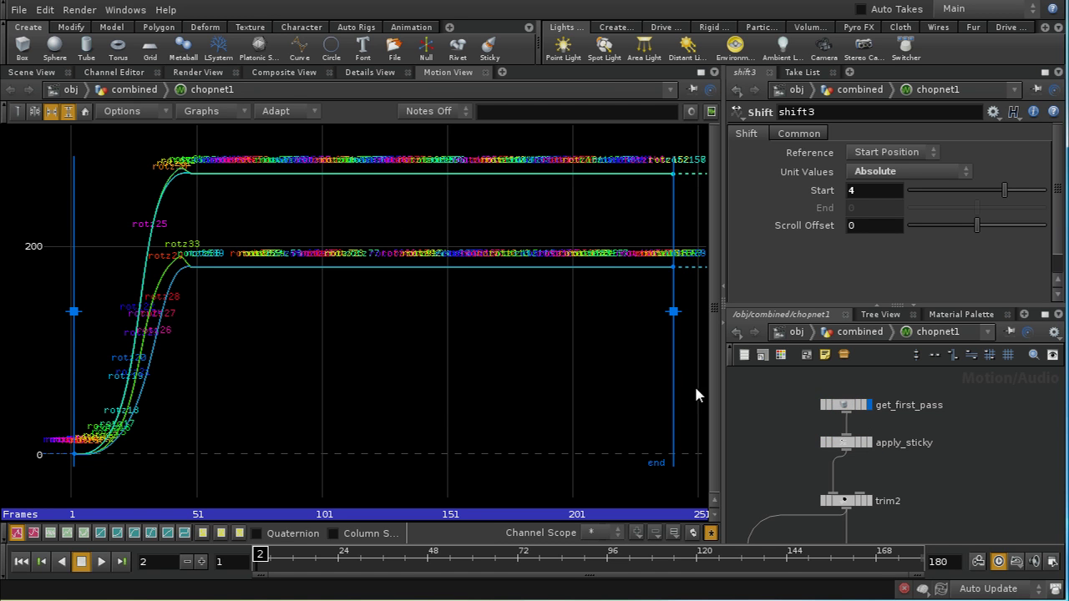
click(844, 405)
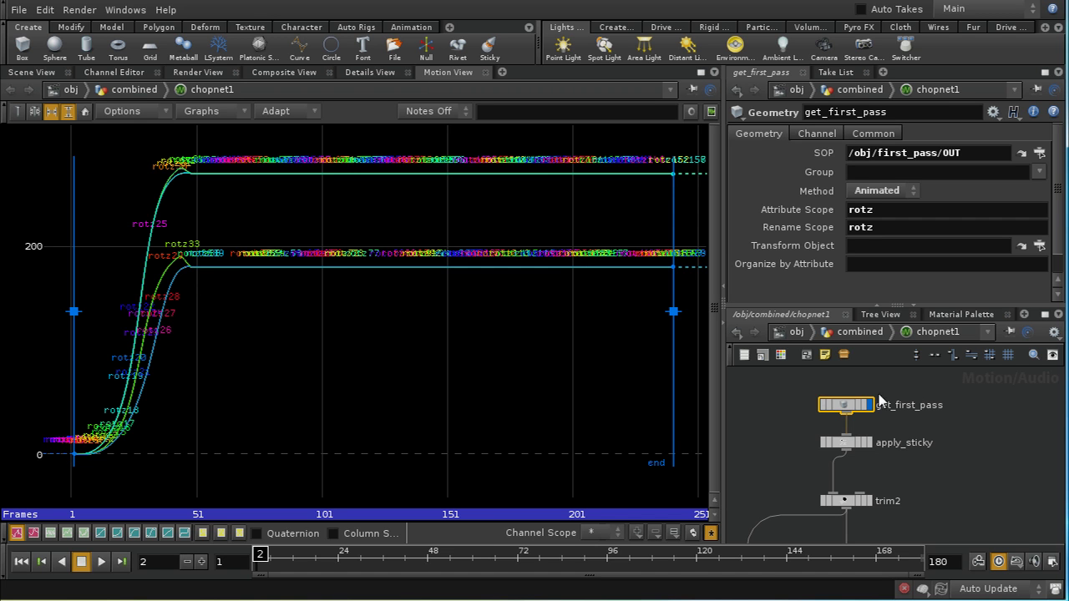
Display the apply_sticky curves and read its full Multiply expression in the maximized parameter view.
click(848, 445)
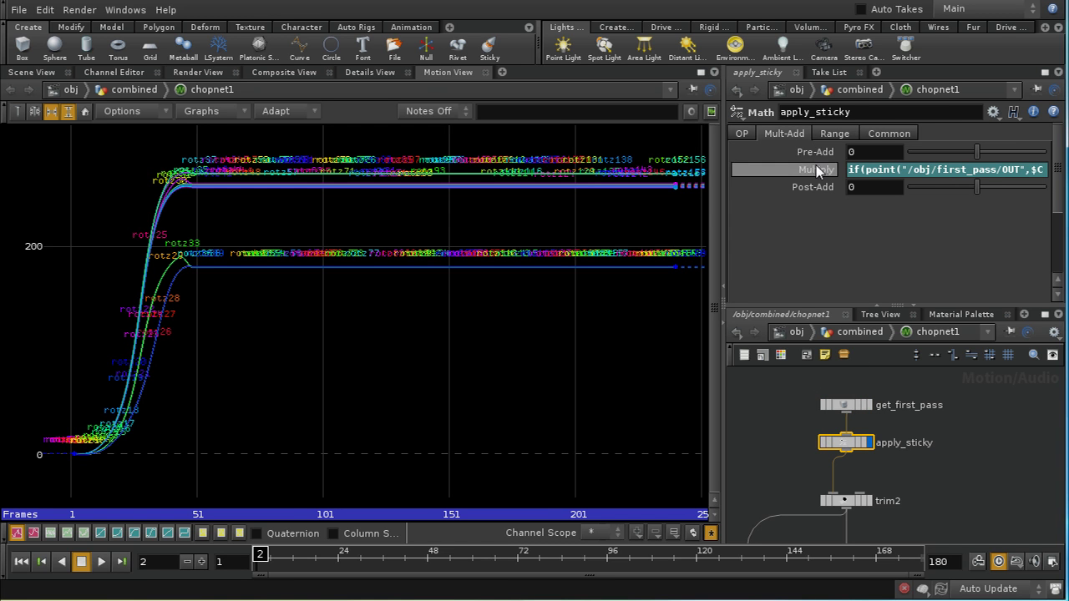
click(741, 134)
click(785, 134)
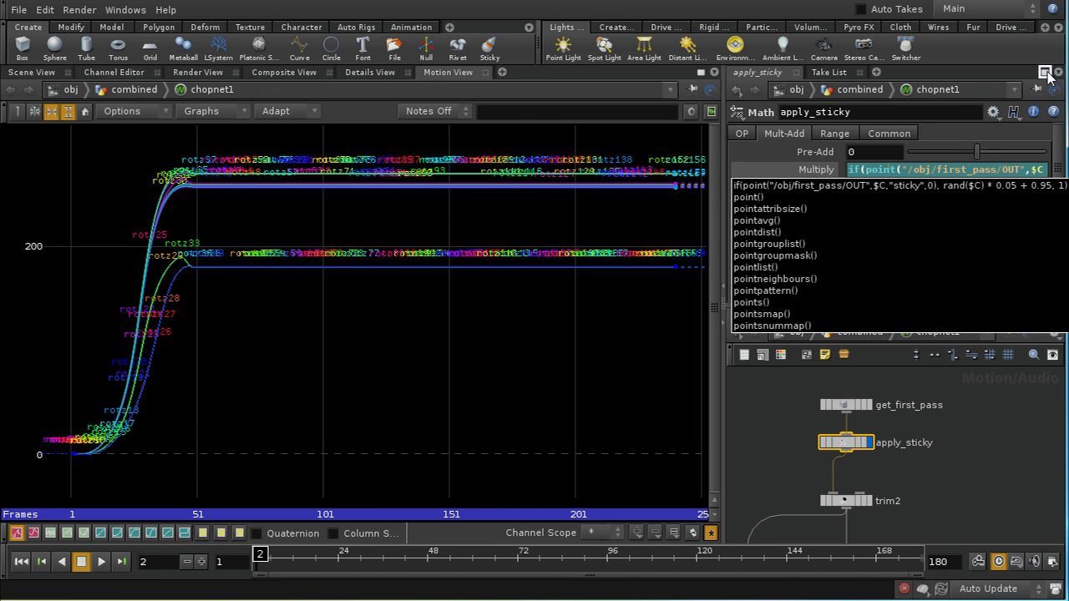
click(1056, 73)
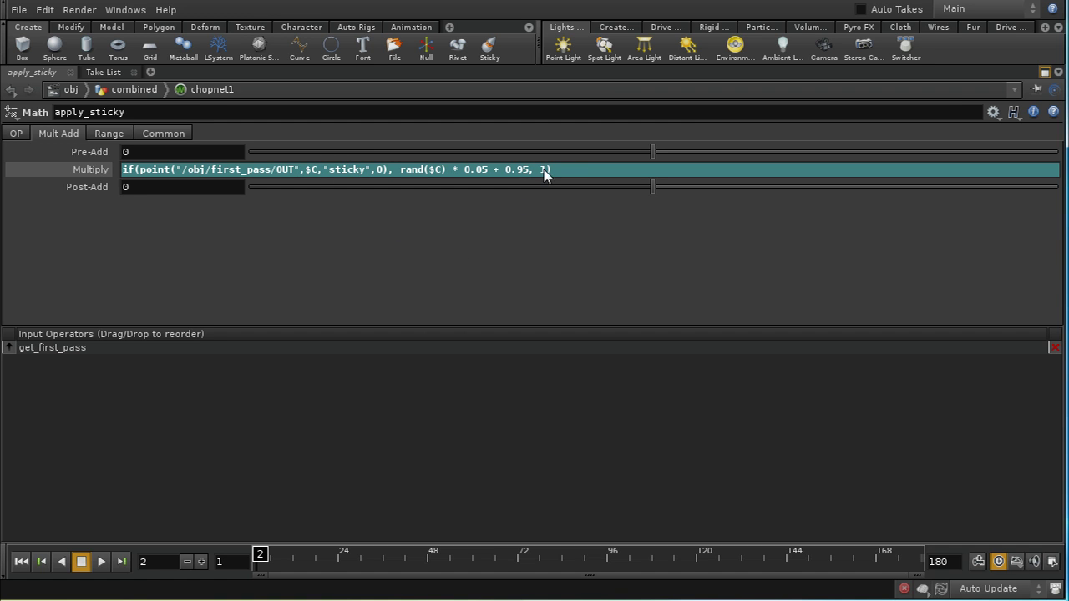
click(1044, 73)
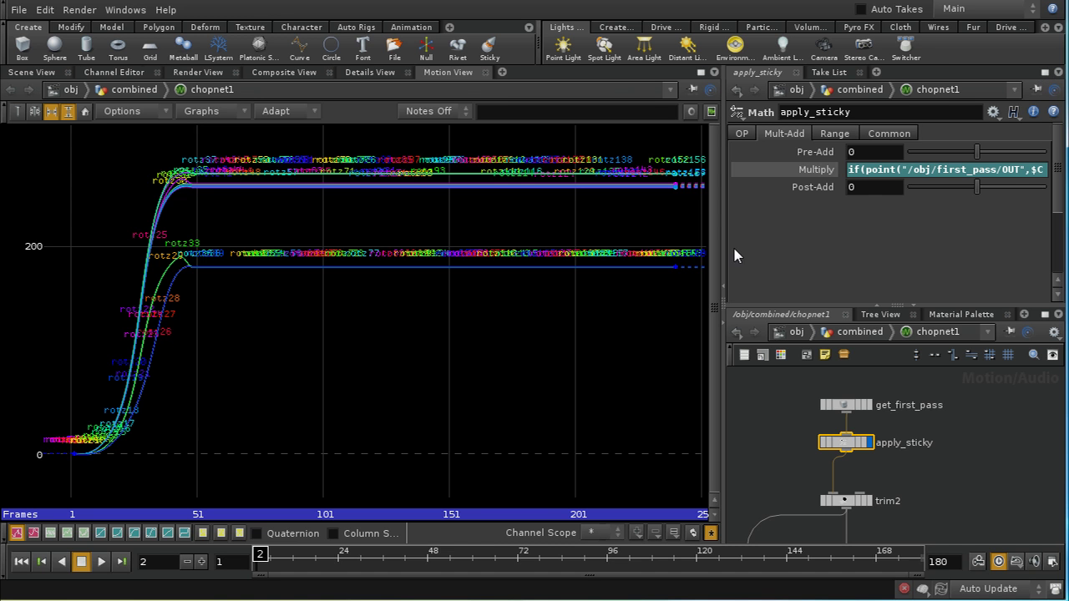
Examine the upper plateaus of the apply_sticky rotation curves up close in the motion graph.
right_drag(454, 274, 454, 220)
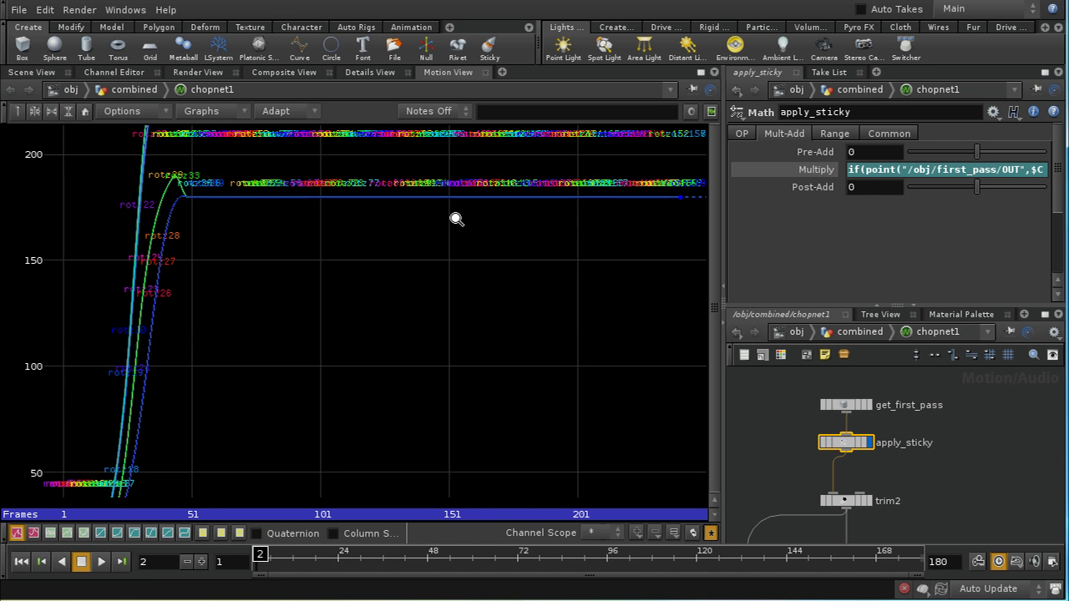
middle_drag(453, 220, 426, 432)
right_drag(441, 268, 476, 143)
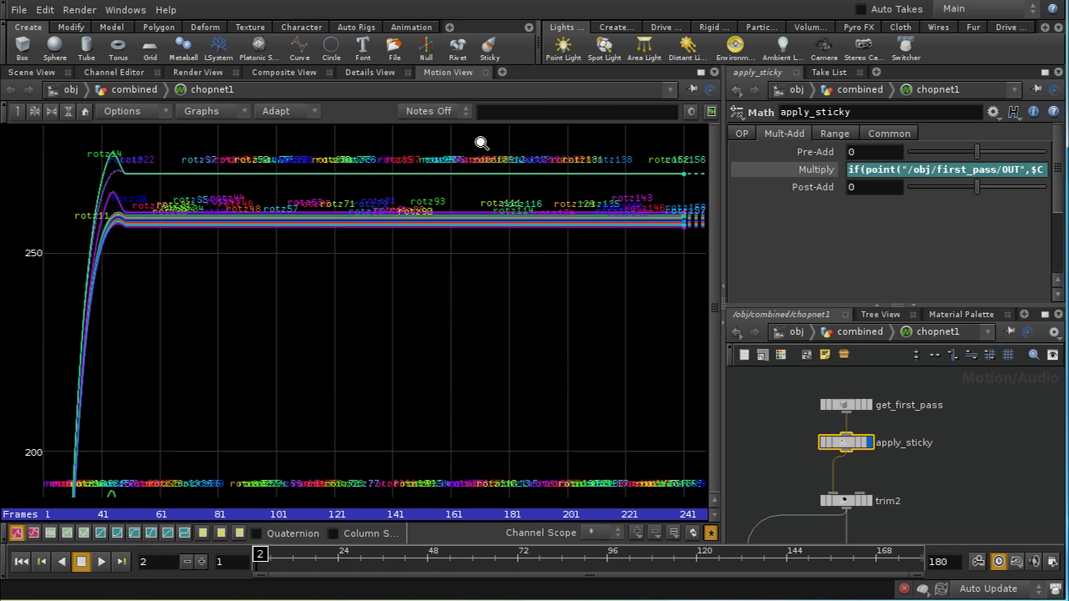
right_drag(400, 309, 415, 193)
middle_drag(415, 193, 346, 326)
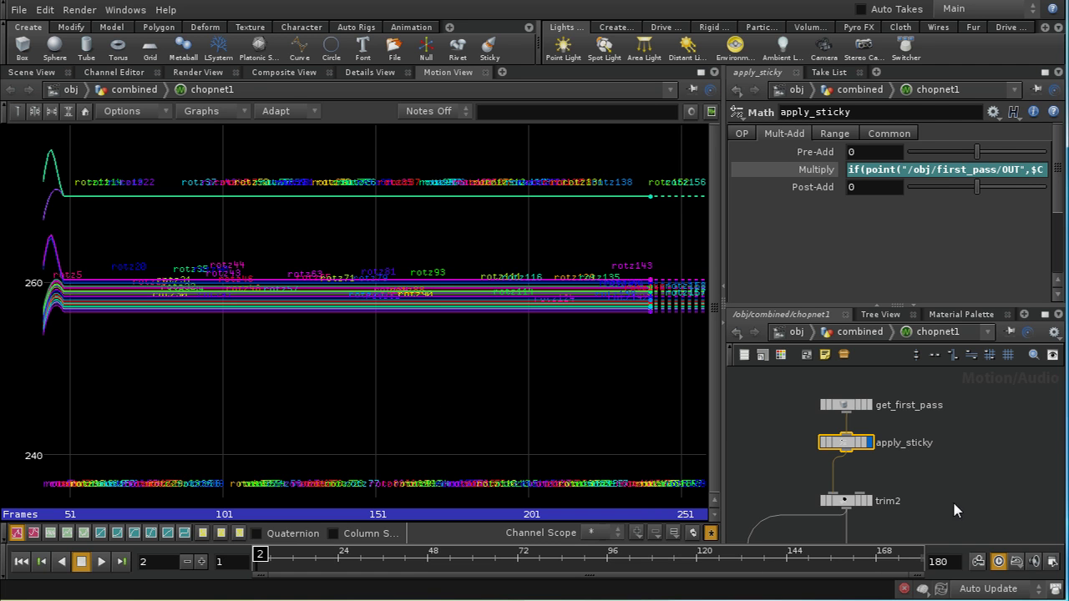
Display the trim2 curves with the current-frame marker, fit their frame range, and check the node's trim settings.
middle_drag(953, 500, 887, 428)
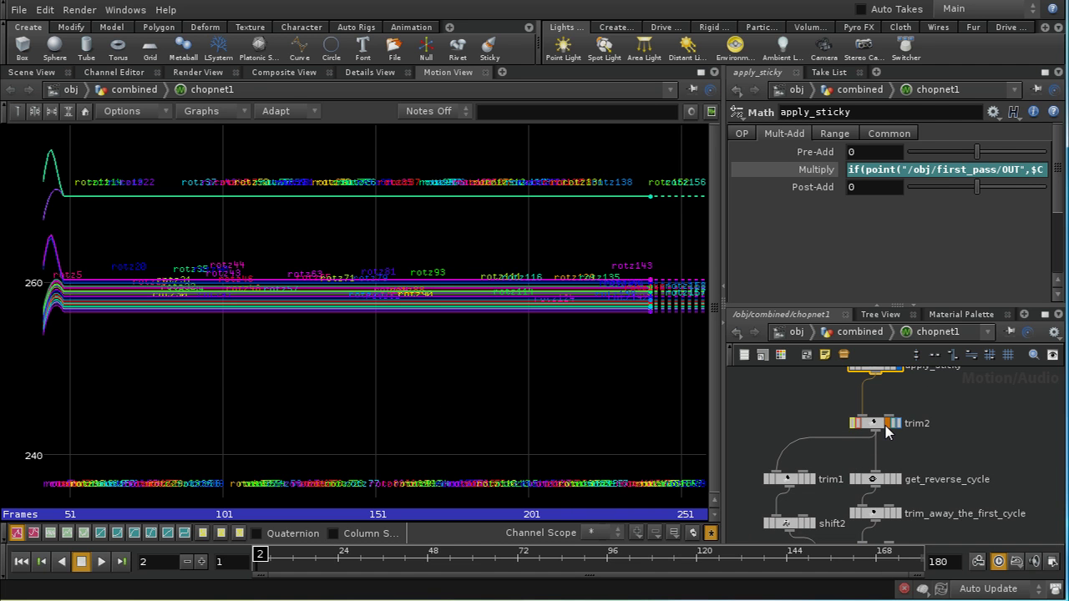
click(896, 423)
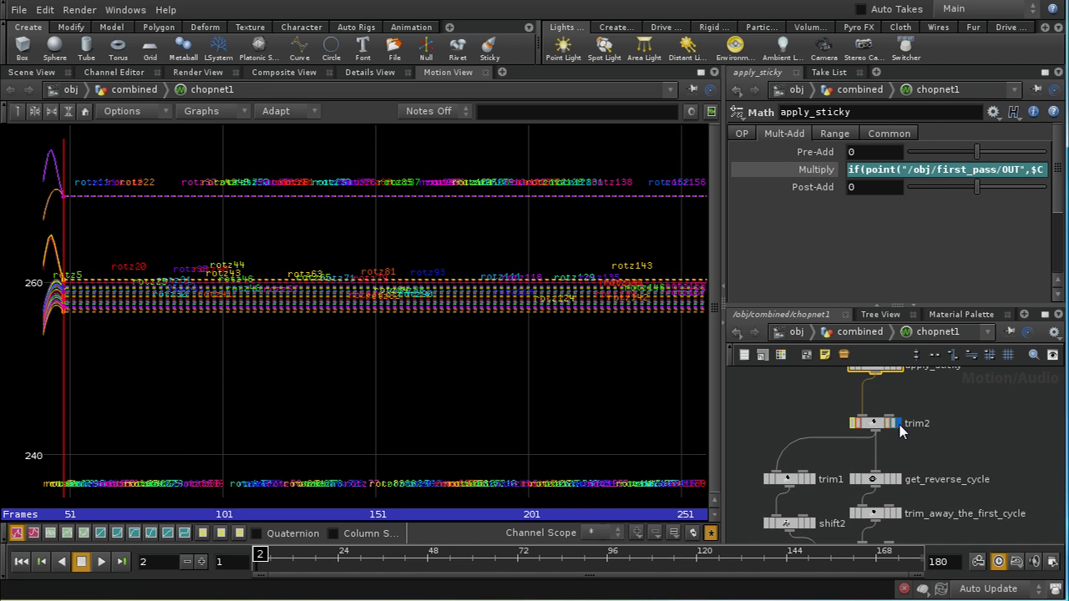
right_drag(407, 300, 591, 324)
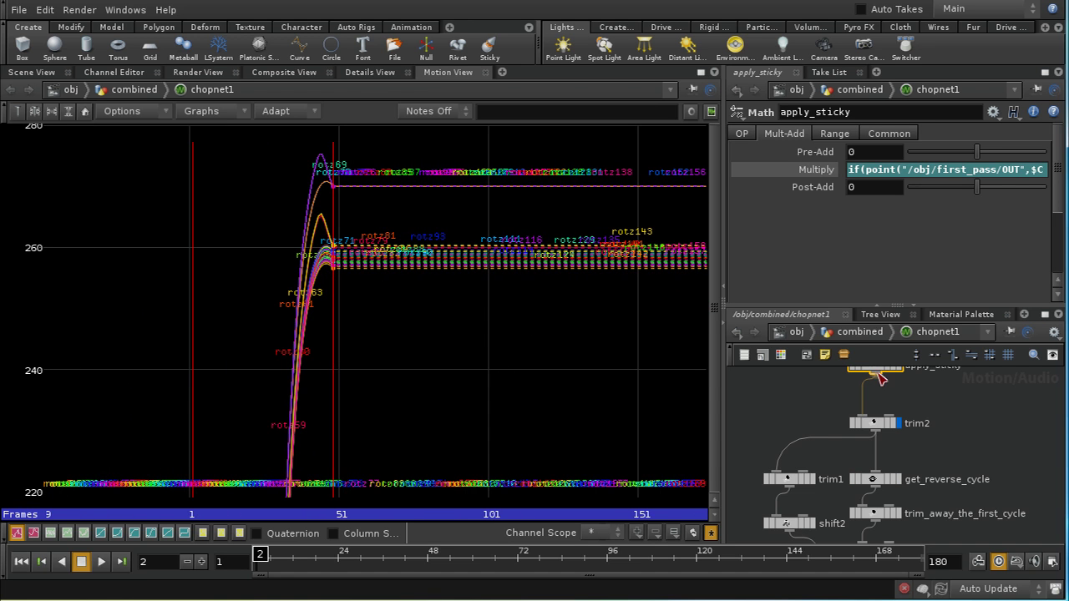
click(874, 425)
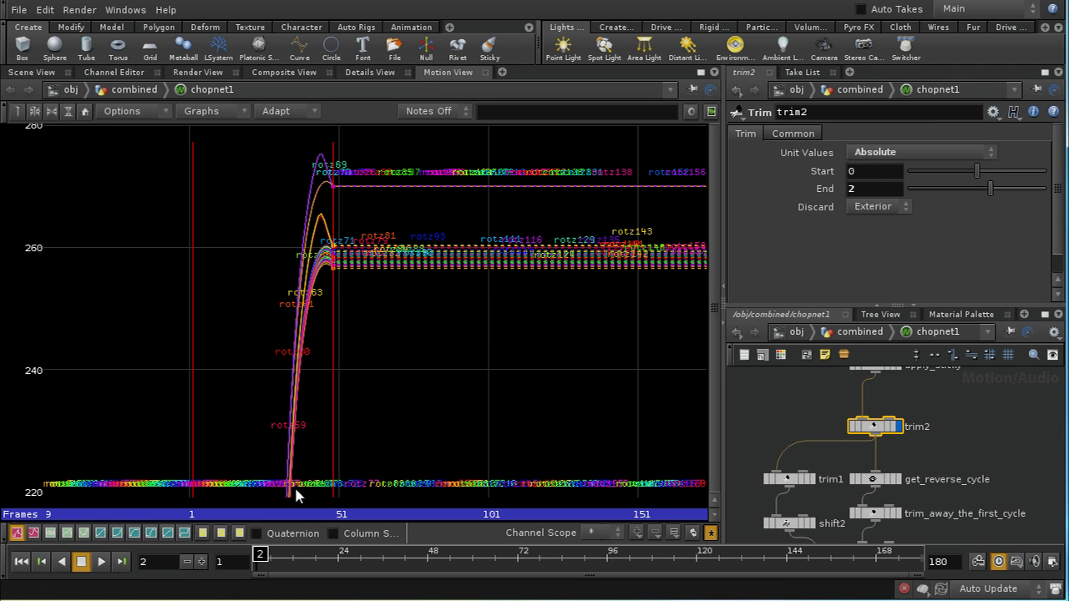
click(34, 111)
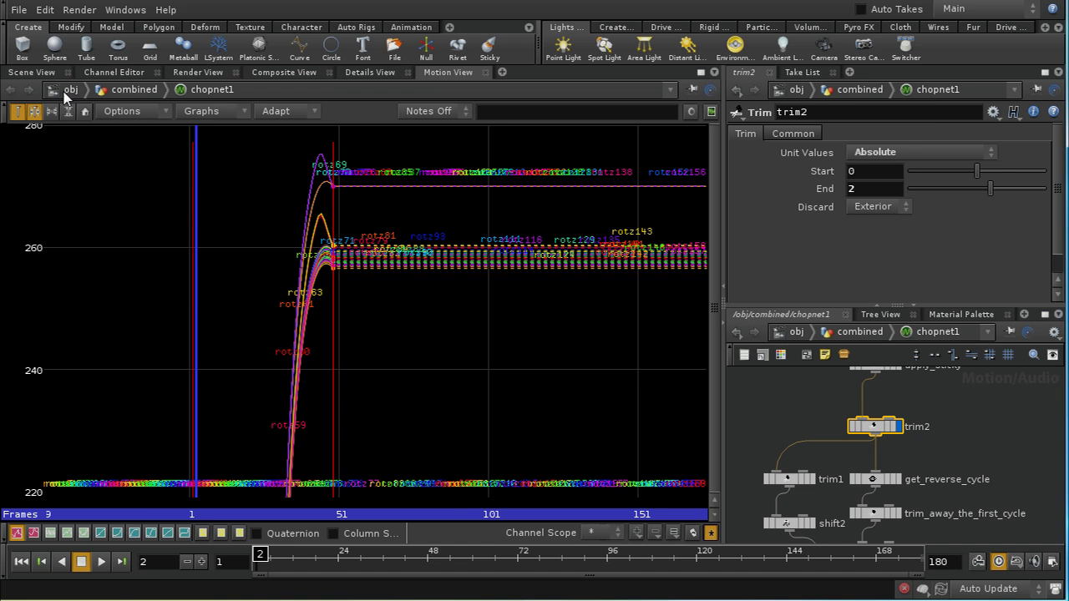
click(35, 114)
click(53, 113)
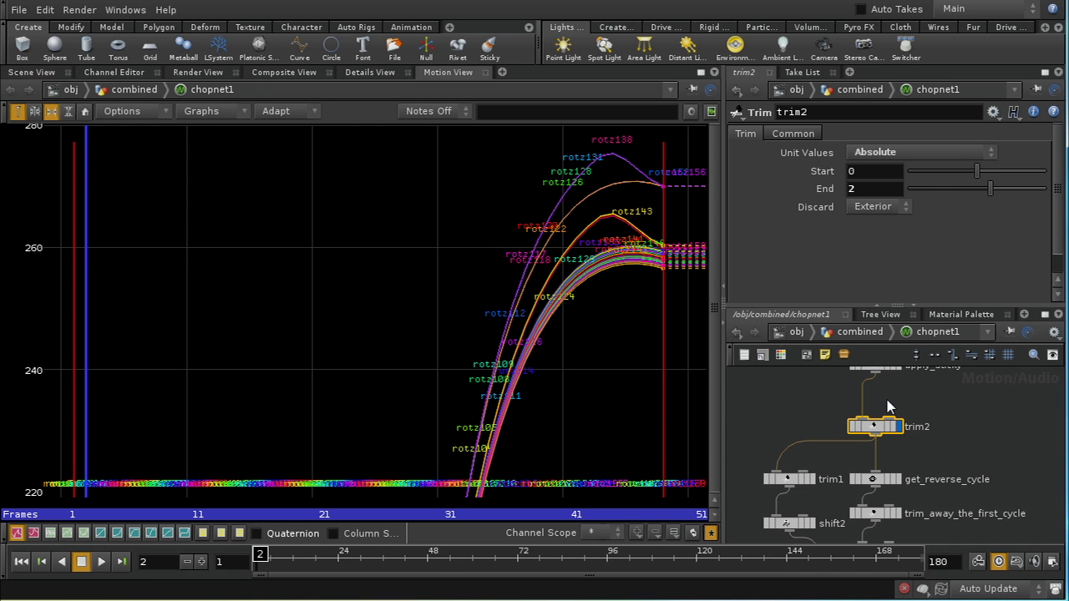
Display the curves and check the settings of get_reverse_cycle and trim_away_the_first_cycle.
click(897, 481)
click(872, 479)
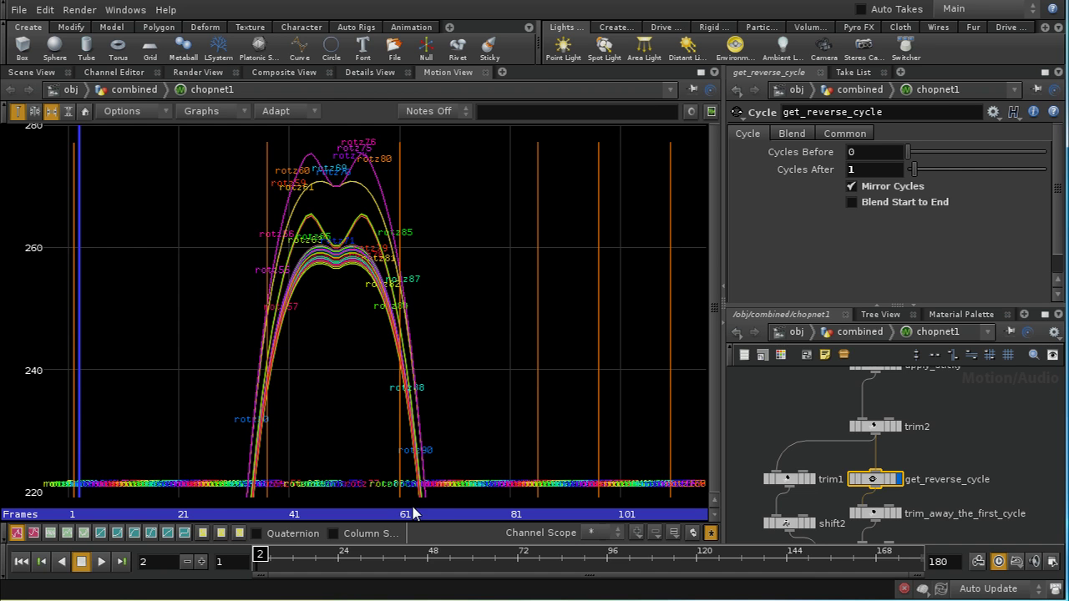
click(882, 516)
click(896, 513)
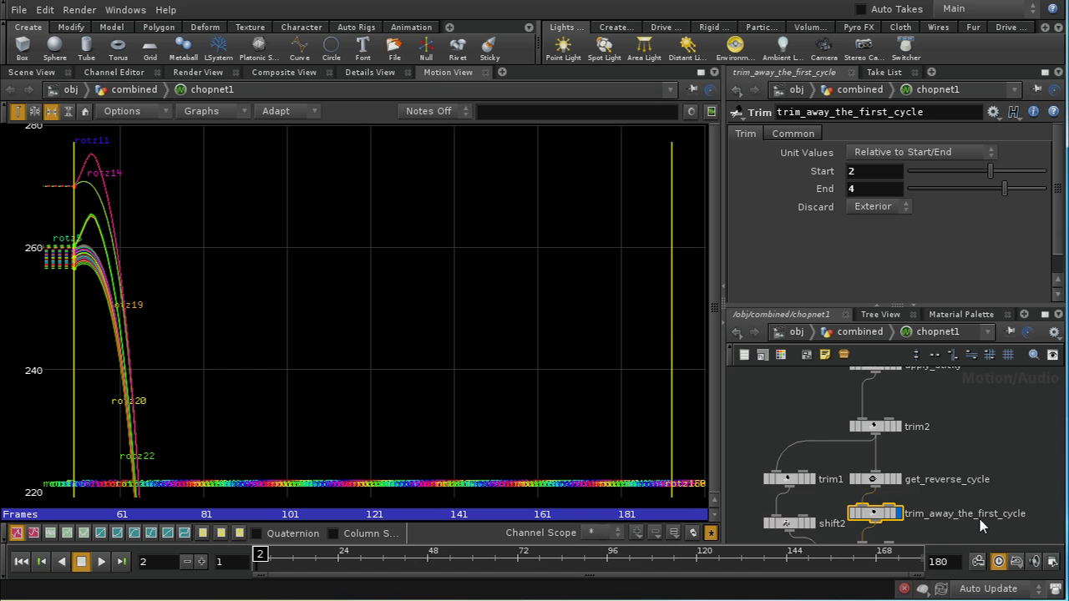
Display the shift1 curves at full height and read the node's complete Scroll Offset expression.
middle_drag(982, 524, 981, 421)
click(892, 448)
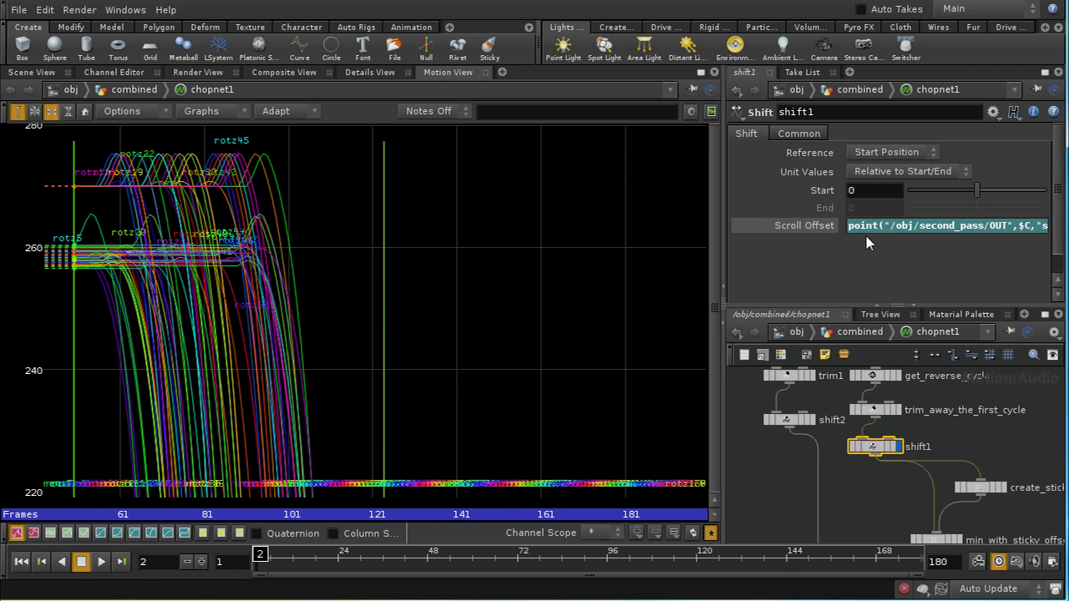
click(1009, 238)
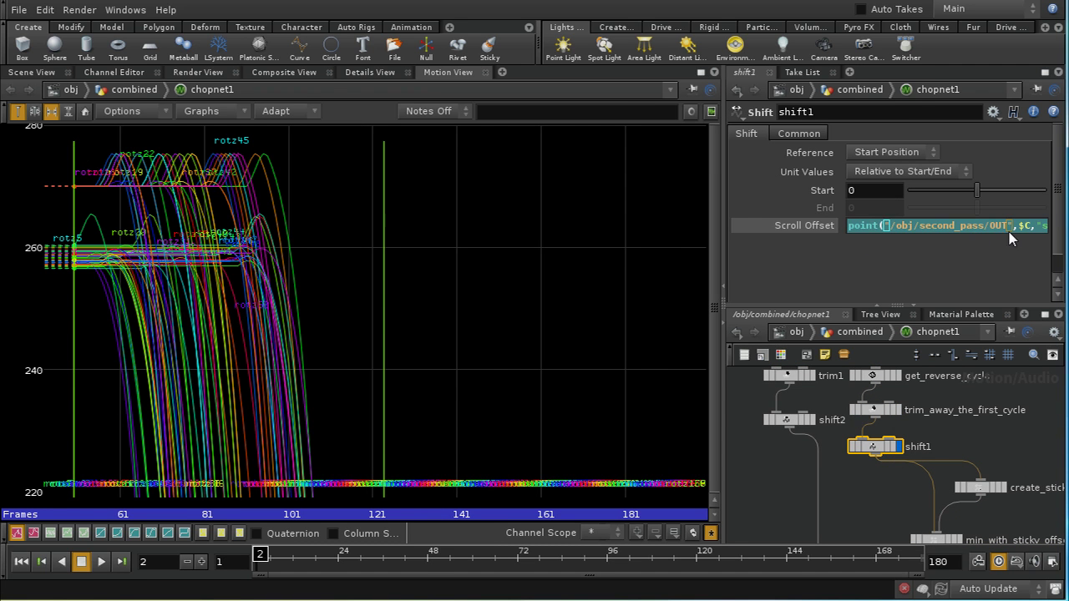
key(End)
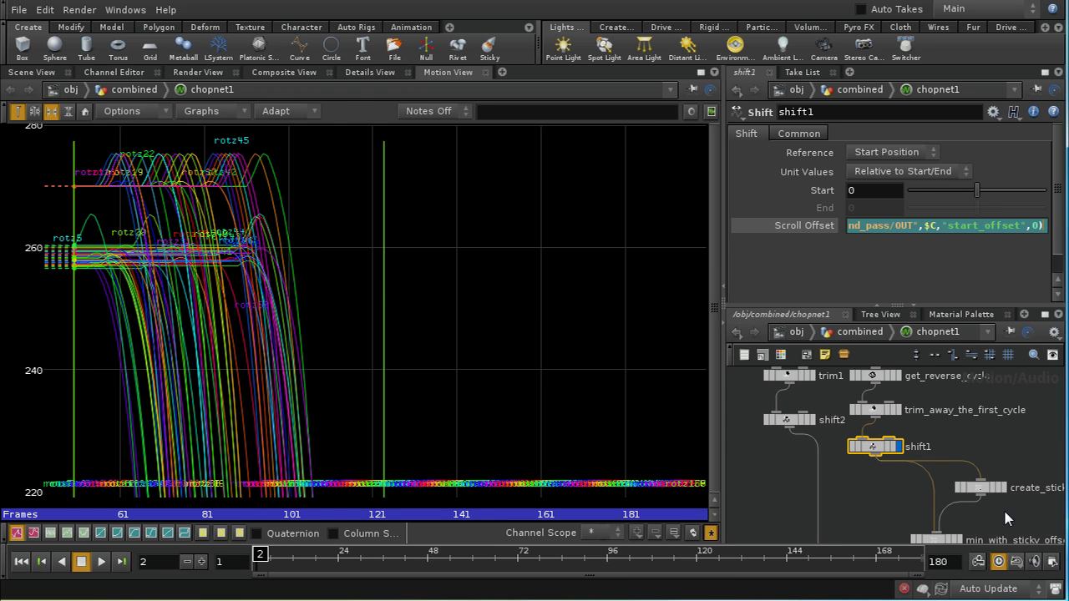
middle_drag(1003, 511, 902, 452)
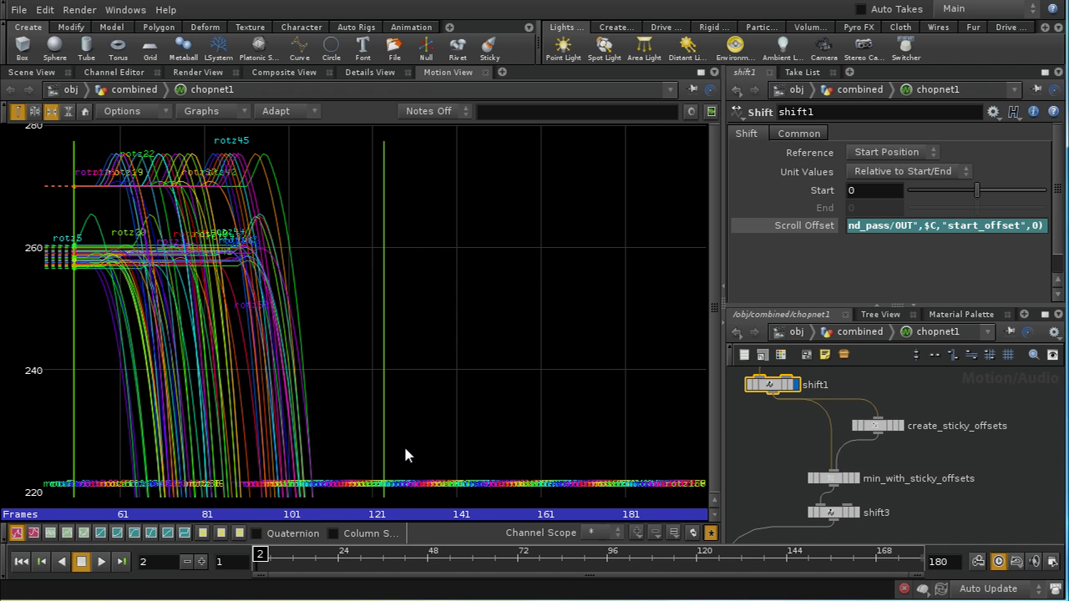
click(51, 111)
click(70, 112)
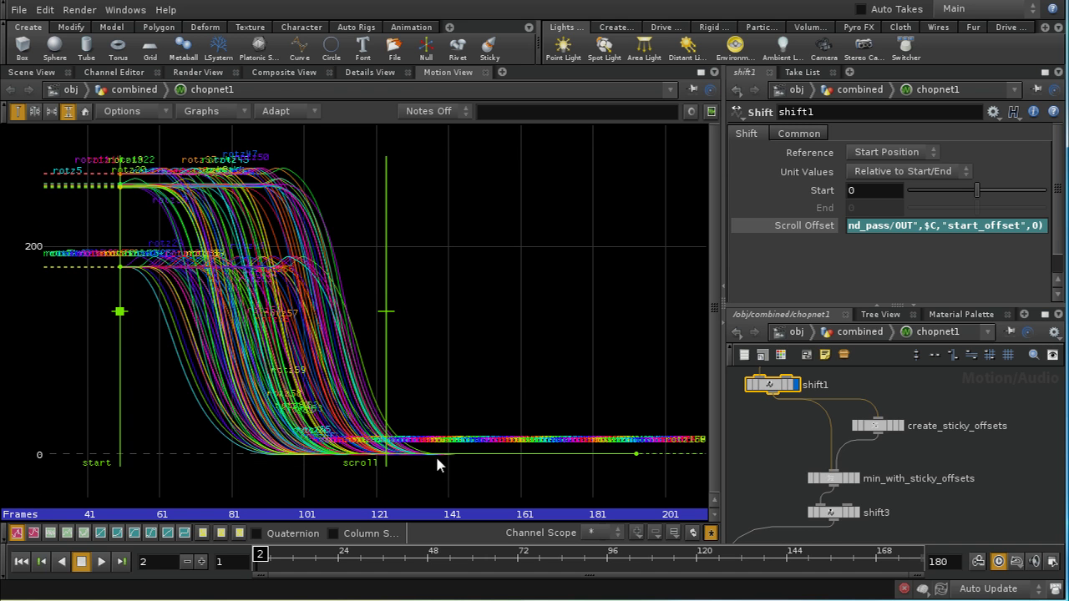
Display the create_sticky_offsets curves and read its full Multiply and Post-Add expressions in the maximized parameter view.
click(880, 428)
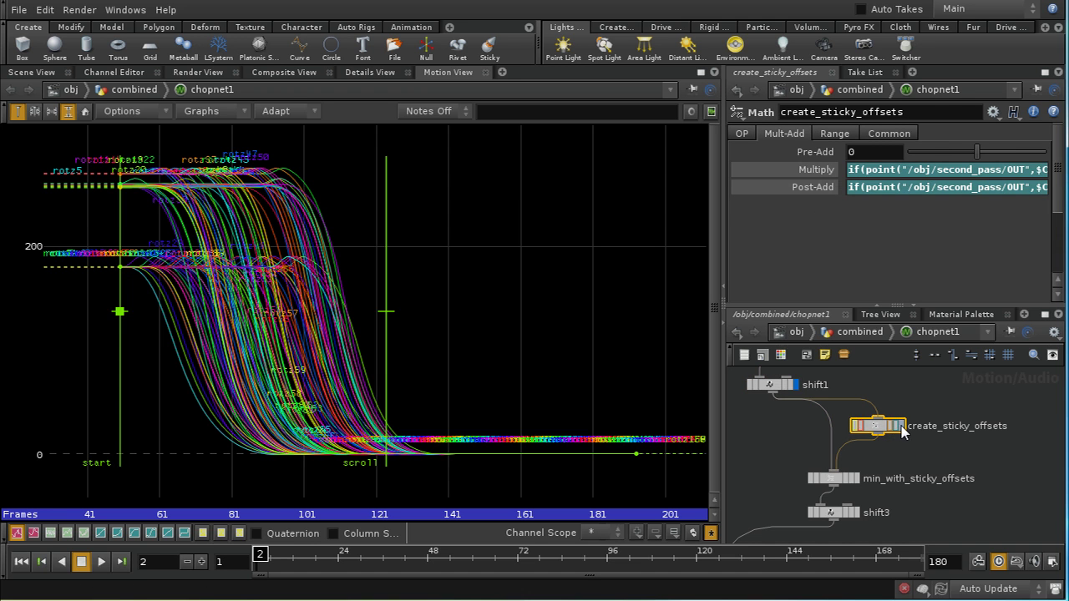
click(902, 428)
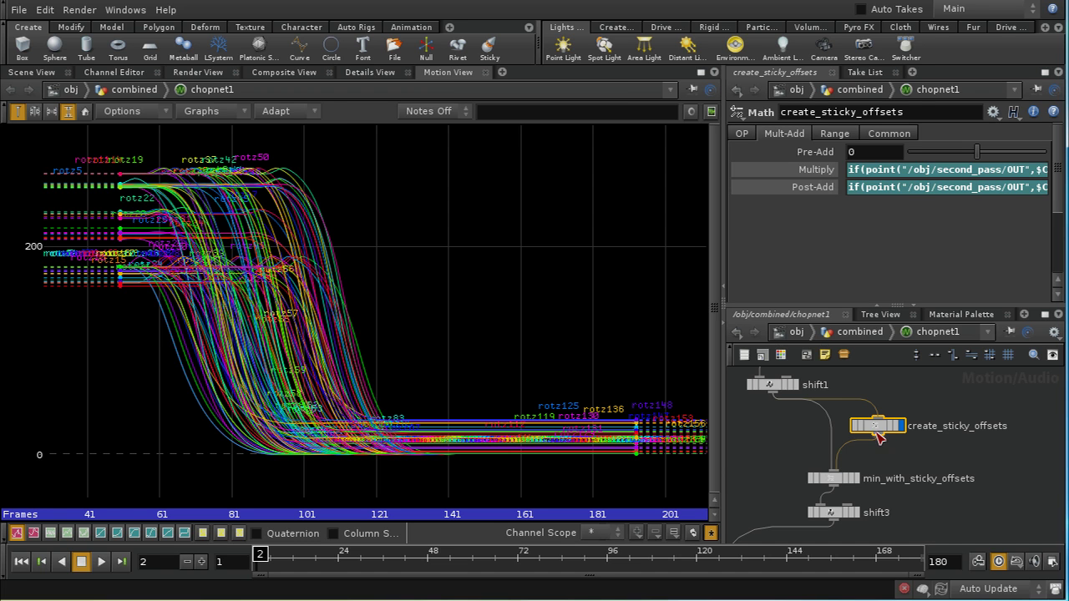
ctrl+middle_click(822, 173)
key(ctrl+z)
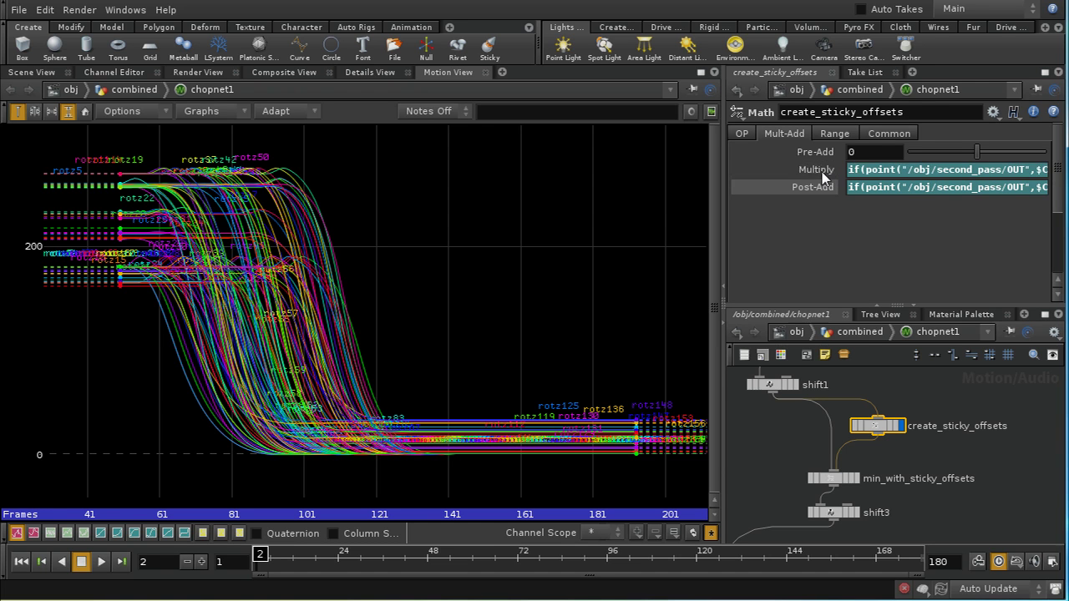
ctrl+middle_click(822, 172)
click(1045, 72)
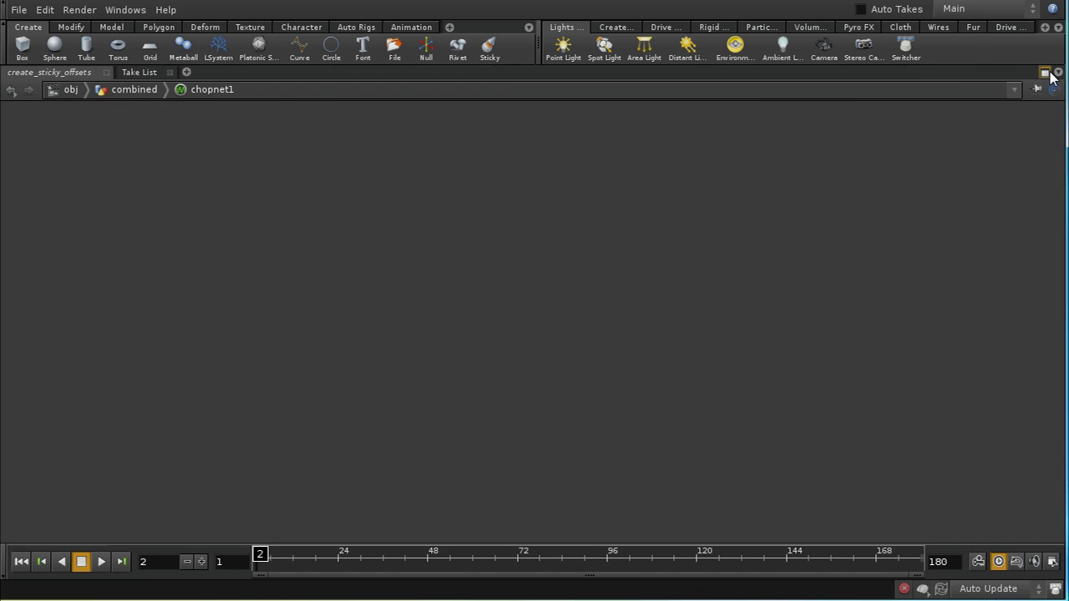
click(443, 187)
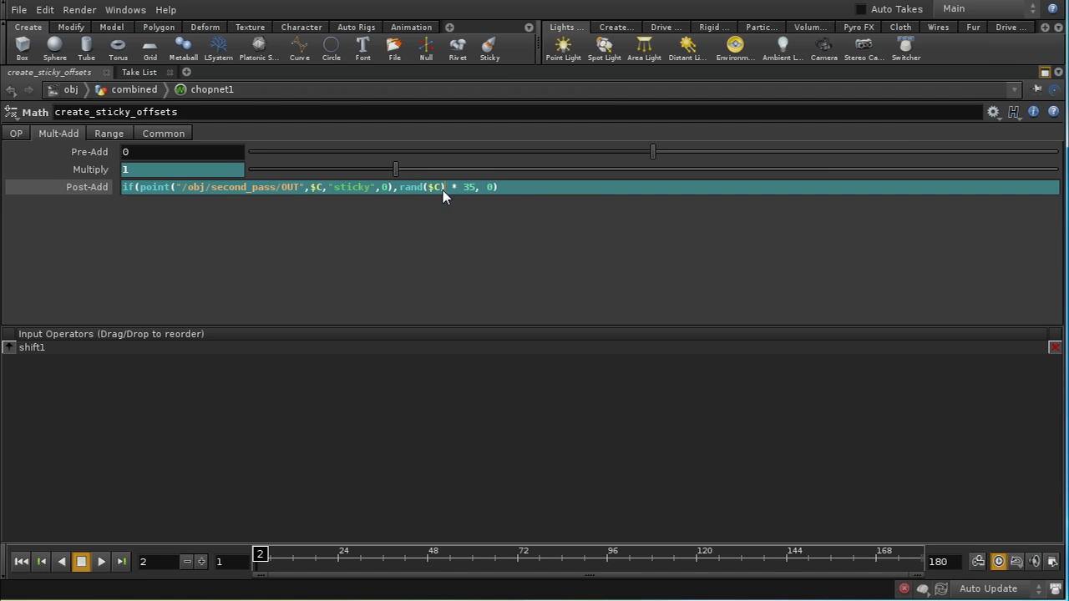
click(98, 169)
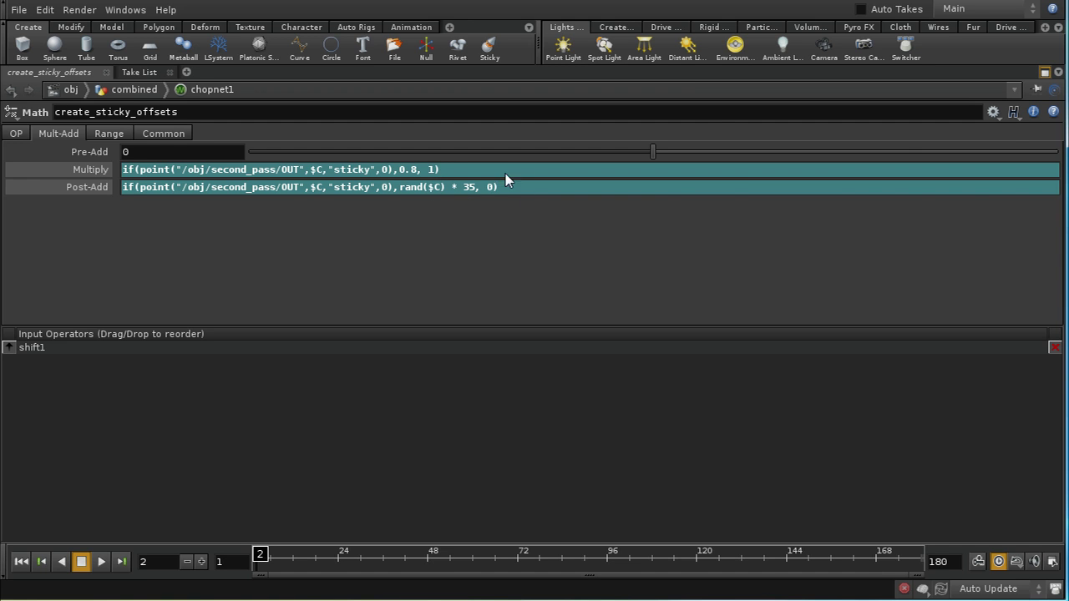
click(1045, 72)
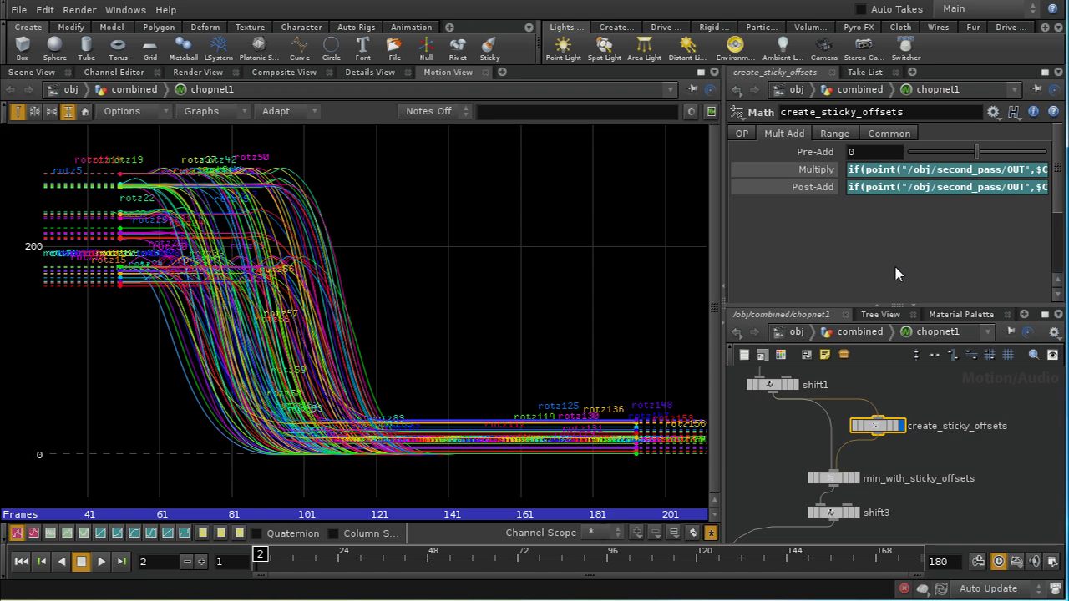
Display the min_with_sticky_offsets curves and compare its Combine CHOPs setting with the parameters of create_sticky_offsets.
click(841, 480)
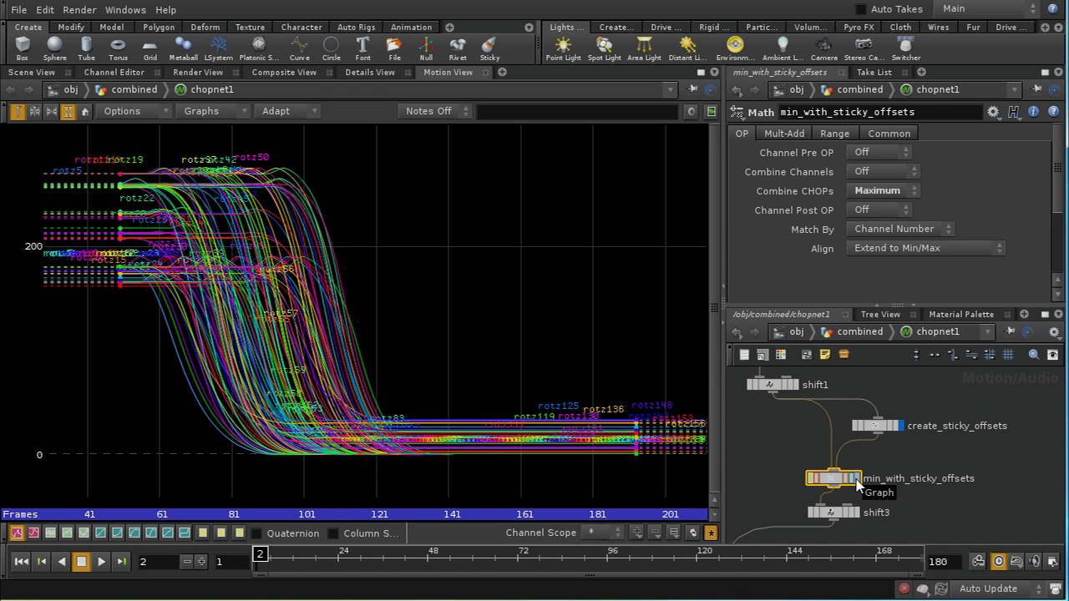
click(856, 480)
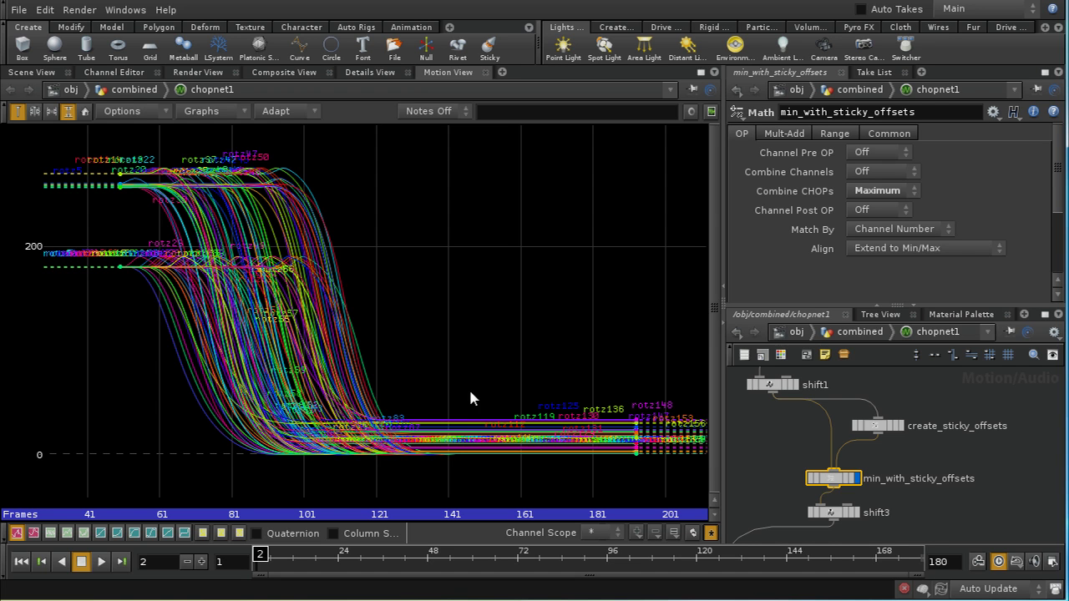
click(875, 423)
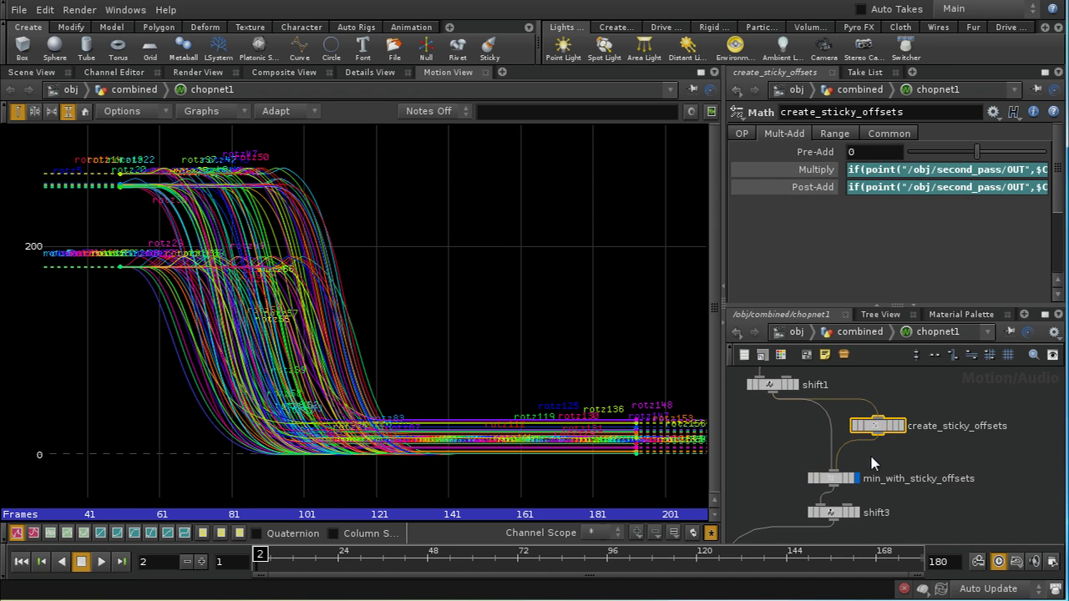
click(835, 479)
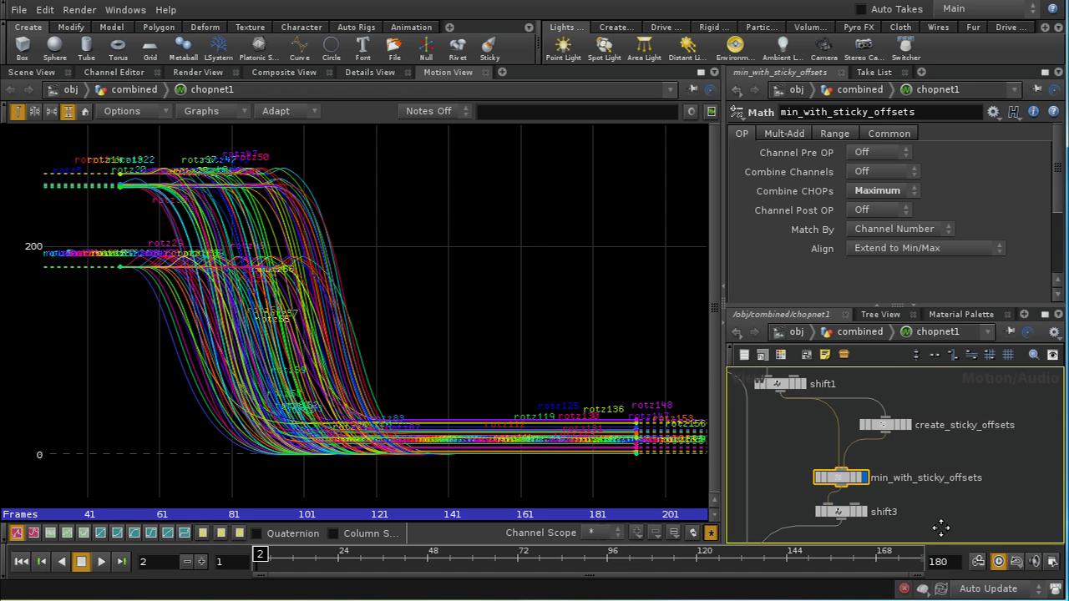
Display the shift3 curves, check its start position, and look at the blend settings of sequence2.
click(848, 516)
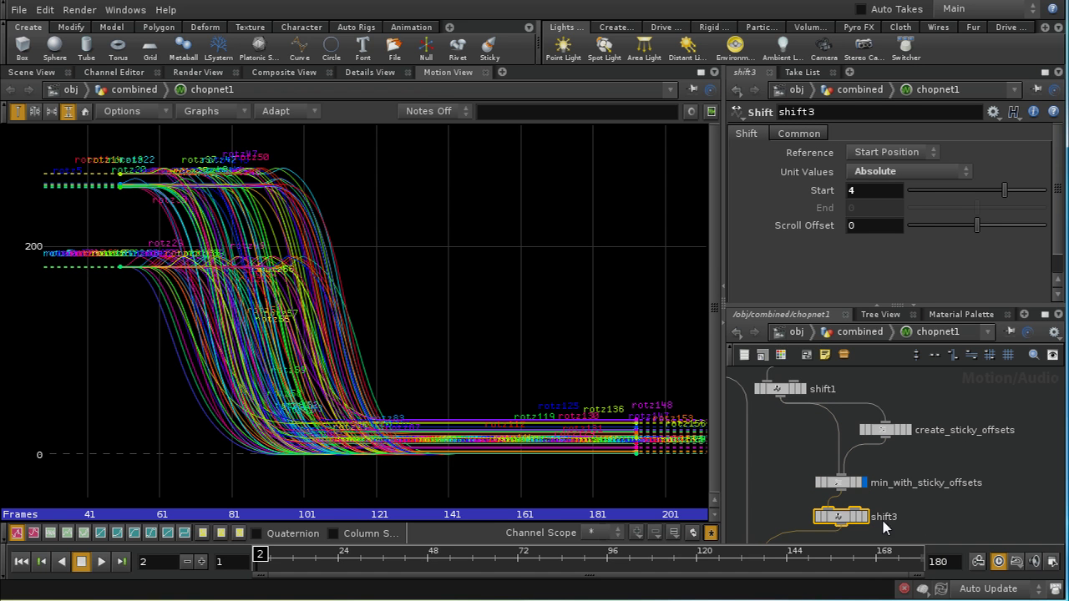
middle_drag(908, 521, 907, 497)
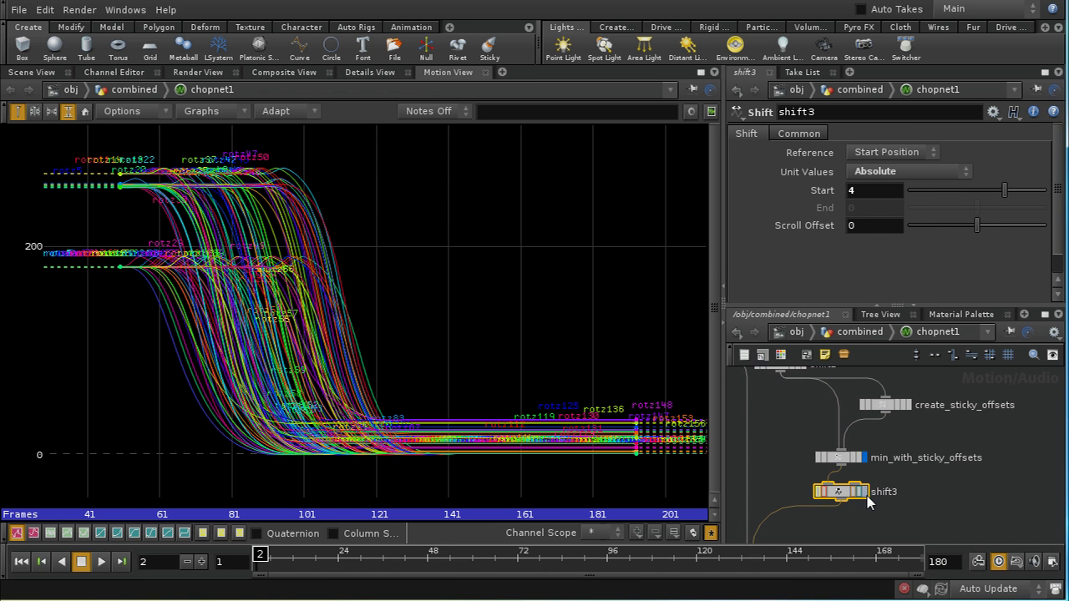
click(865, 493)
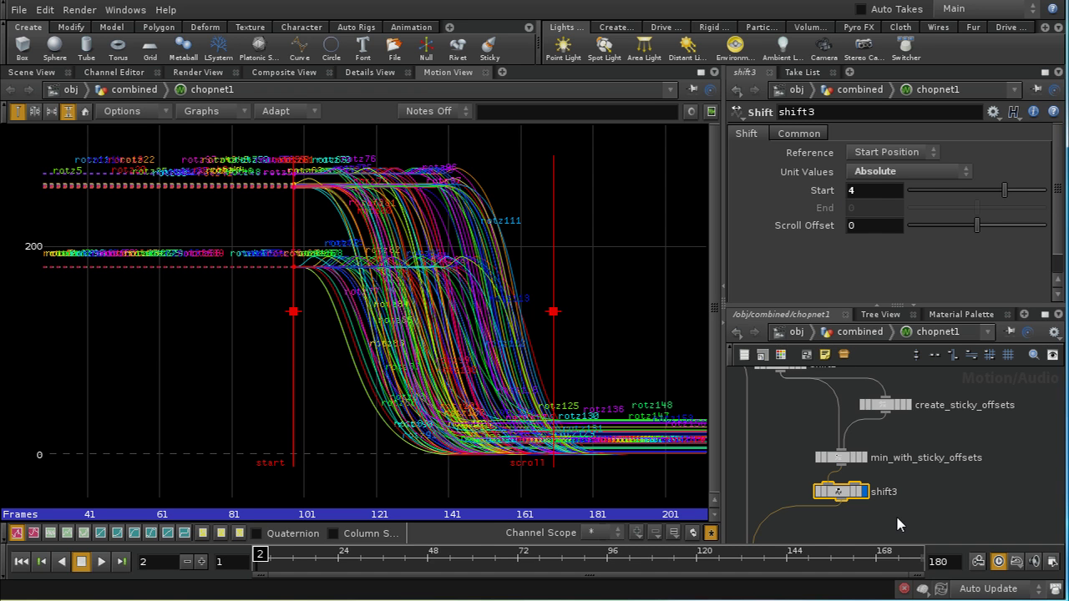
middle_drag(895, 514, 971, 418)
click(825, 465)
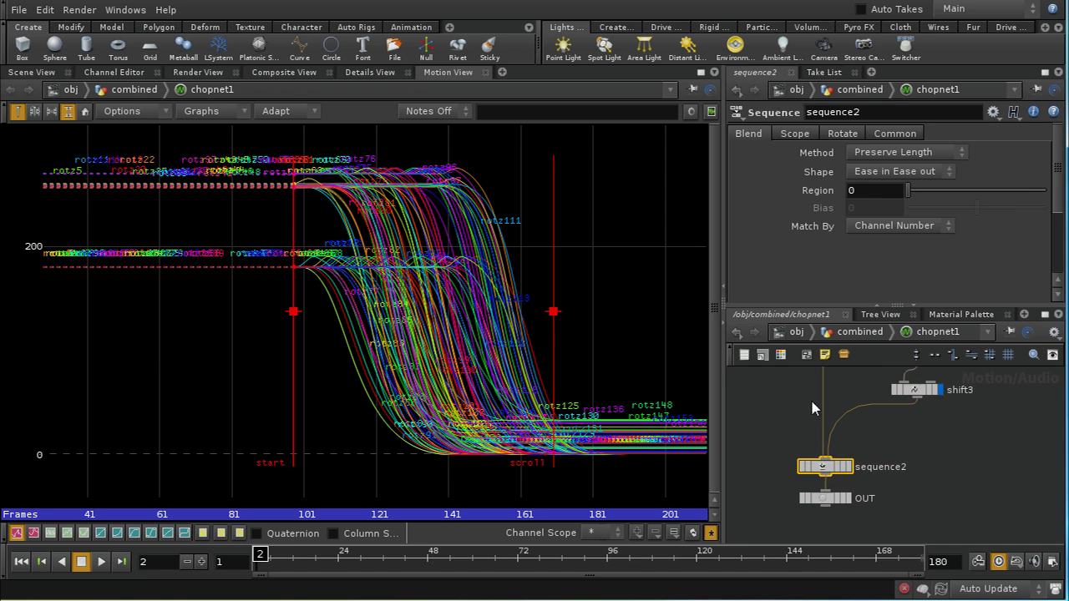
Go back up the chain to trim1, display its curves, and examine its trim start and end.
middle_drag(809, 397, 814, 517)
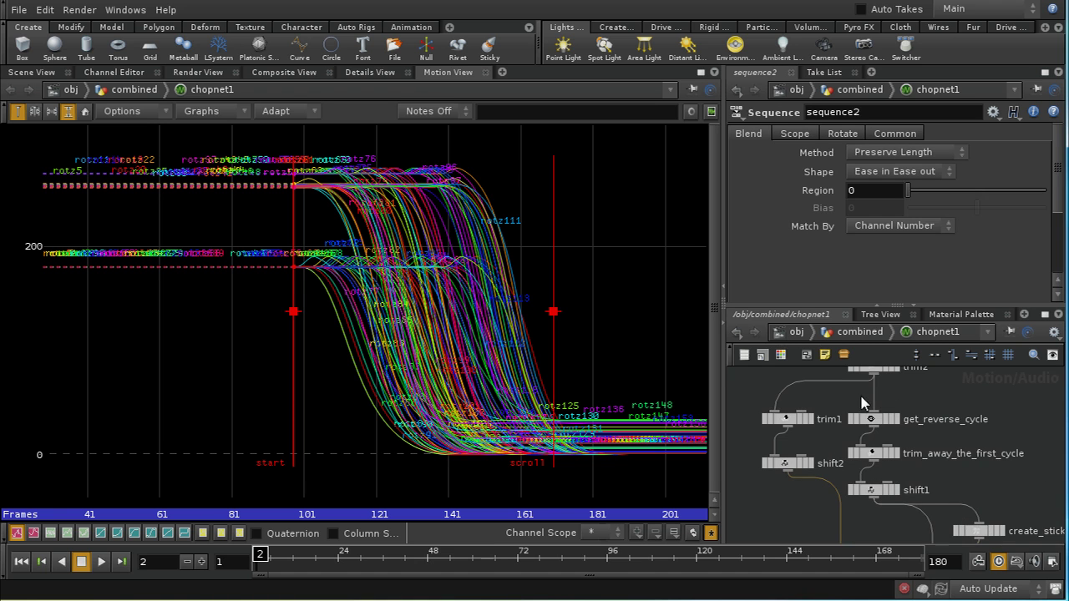
scroll(869, 399, up, 3)
middle_drag(874, 394, 877, 424)
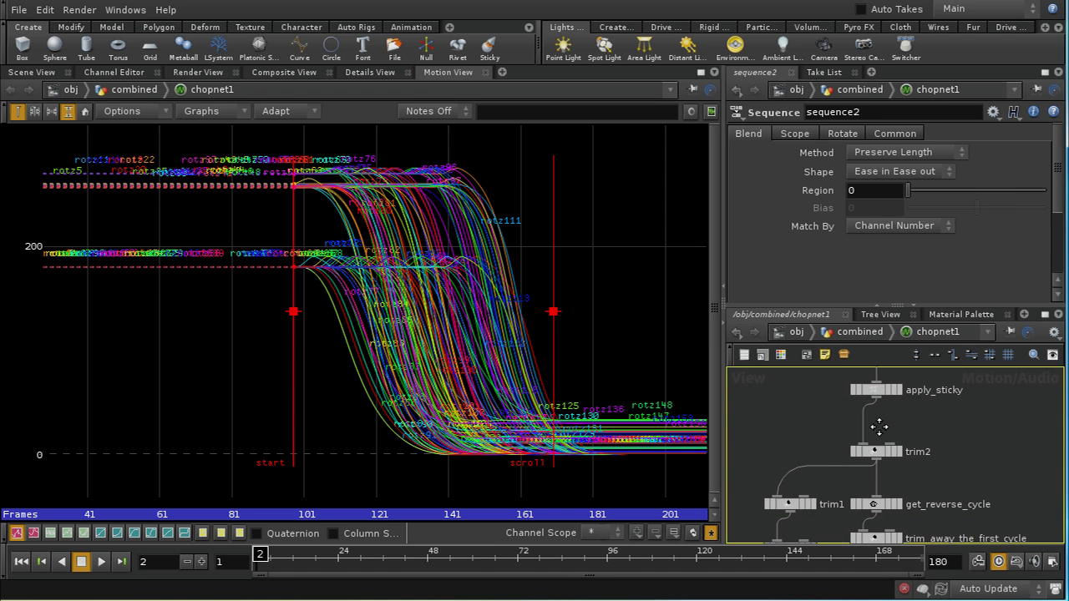
click(788, 504)
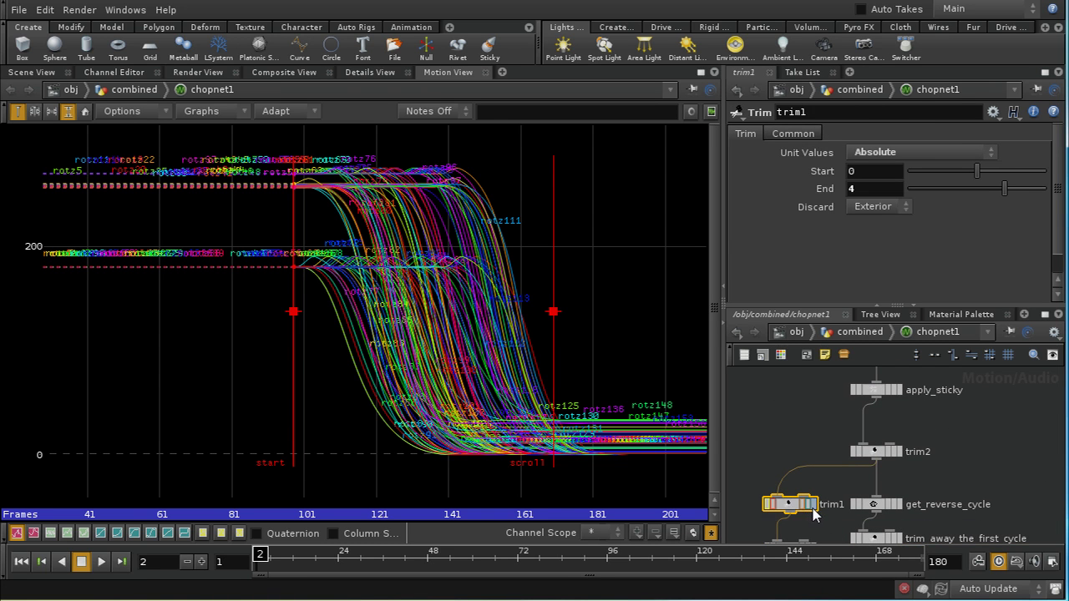
click(811, 504)
middle_drag(197, 354, 418, 333)
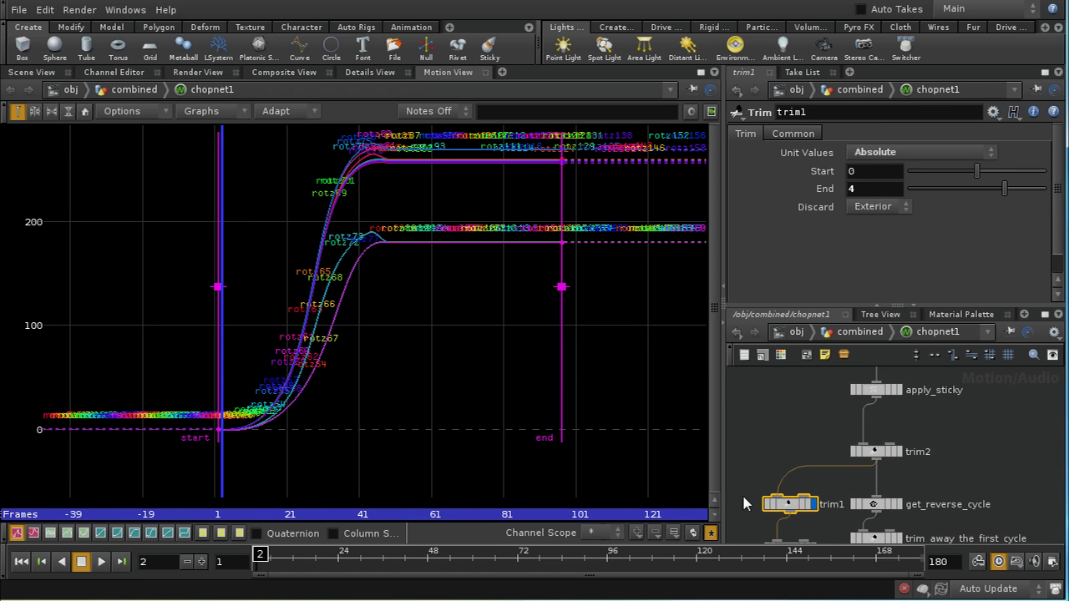
Display the shift2 curves and read its point-based Scroll Offset expression.
middle_drag(828, 516, 816, 465)
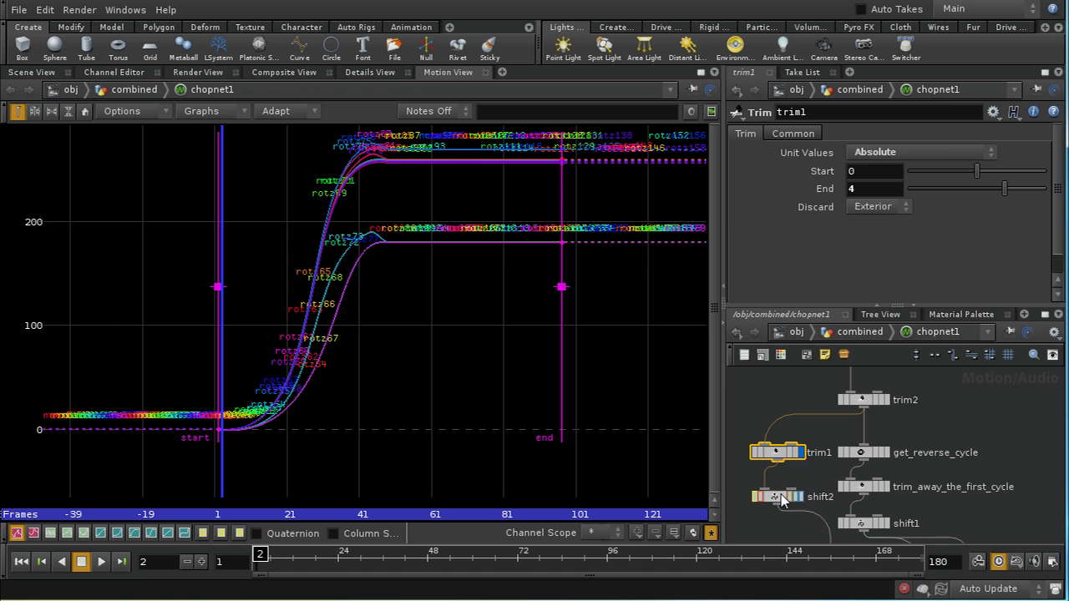
click(789, 498)
click(797, 498)
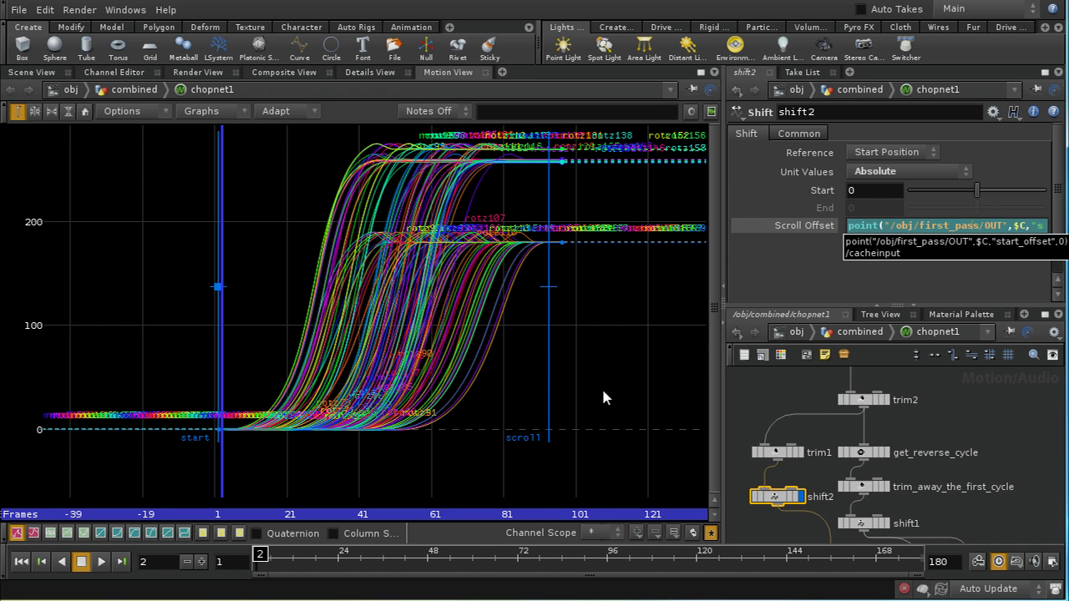
Display the sequence2 curves and examine the combined animation across its whole frame range.
middle_drag(948, 457, 945, 337)
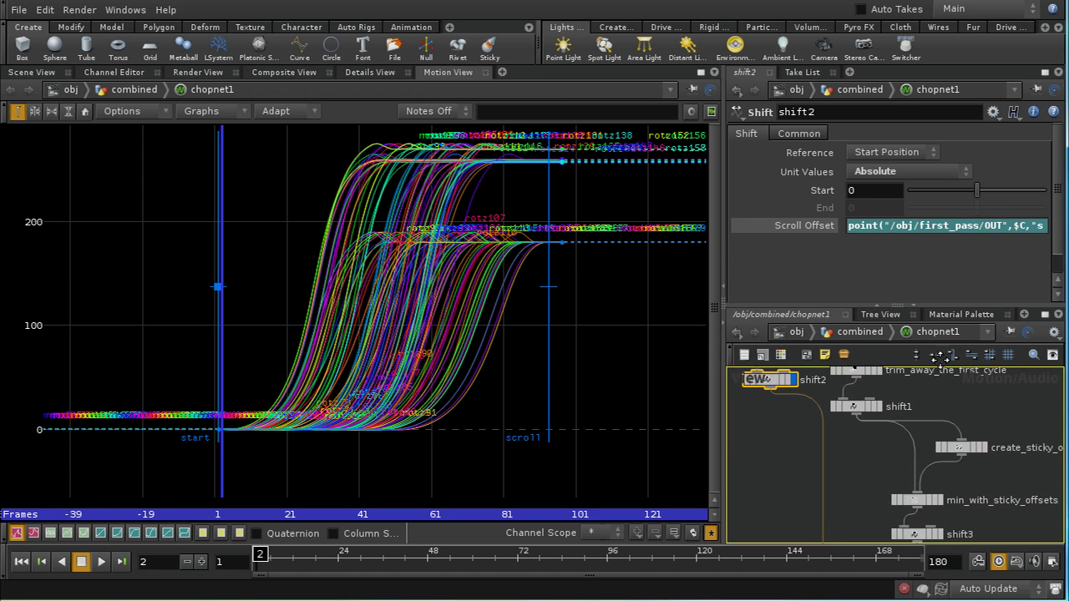
middle_drag(819, 500, 818, 375)
click(835, 484)
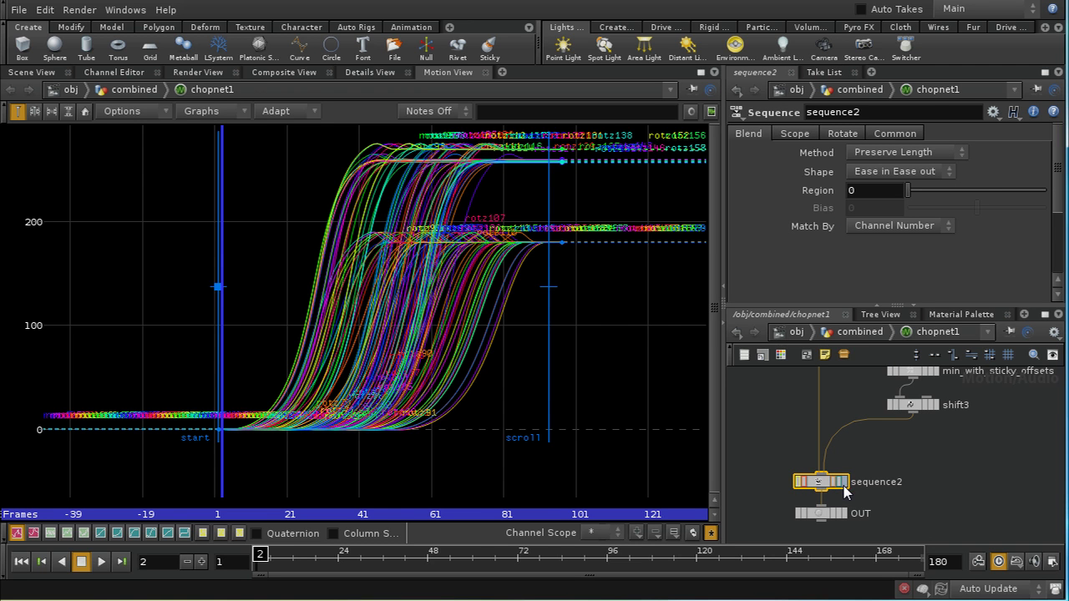
click(841, 482)
middle_drag(539, 309, 349, 319)
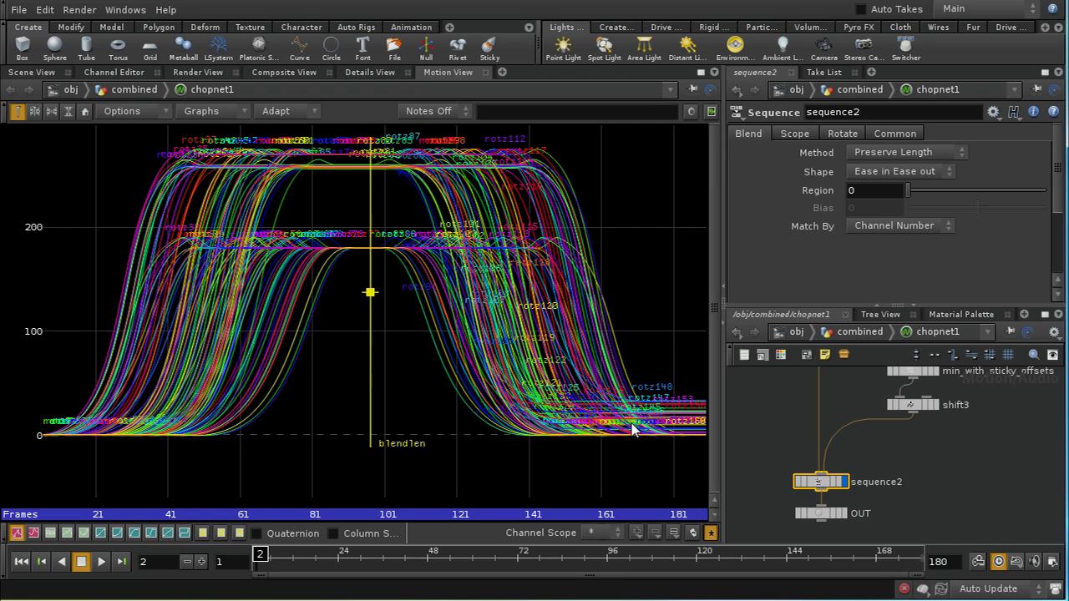
middle_drag(637, 461, 501, 444)
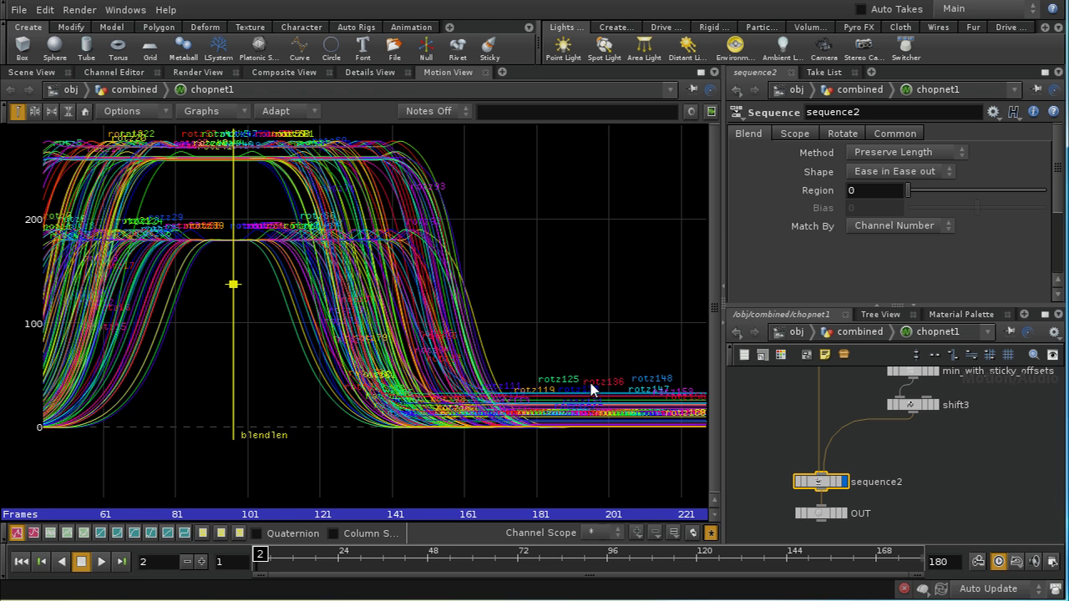
middle_drag(323, 464, 465, 465)
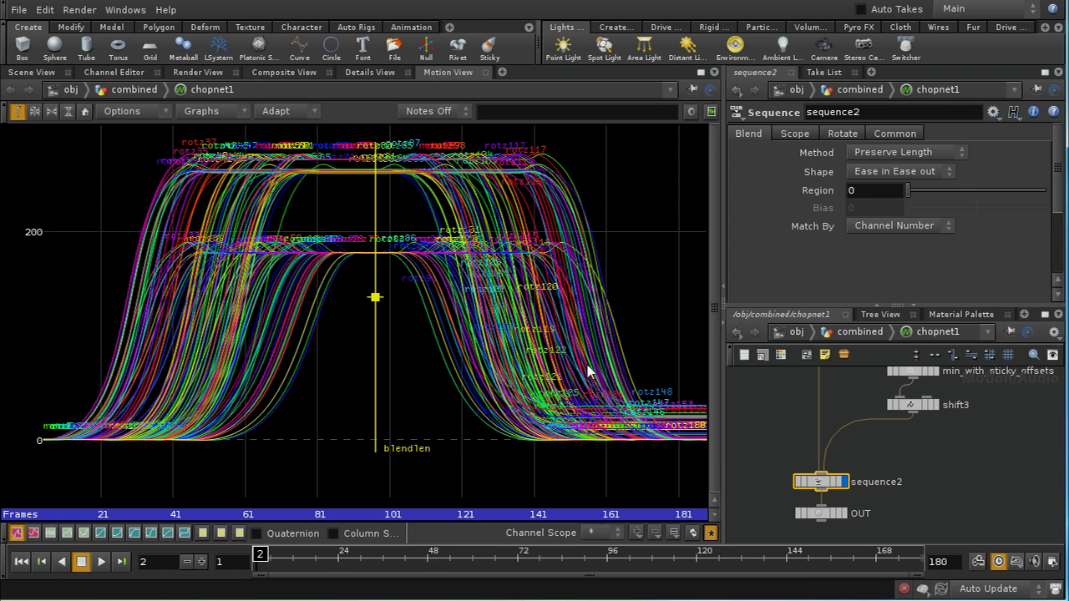
Display the OUT null's curves, return to the combined network, and check channel1's CHOP path, method and scopes.
click(824, 516)
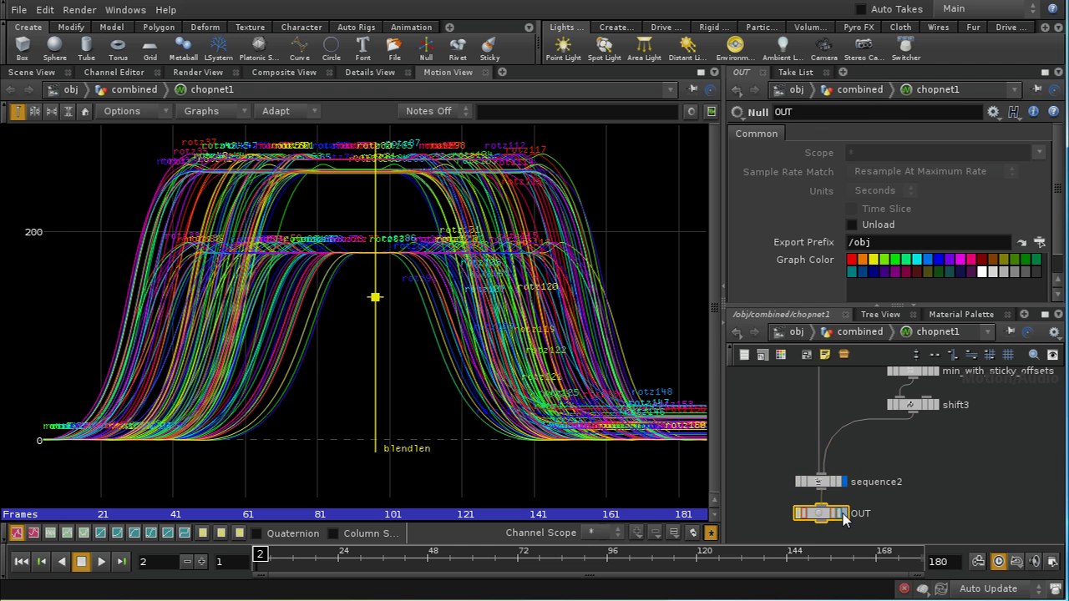
click(843, 513)
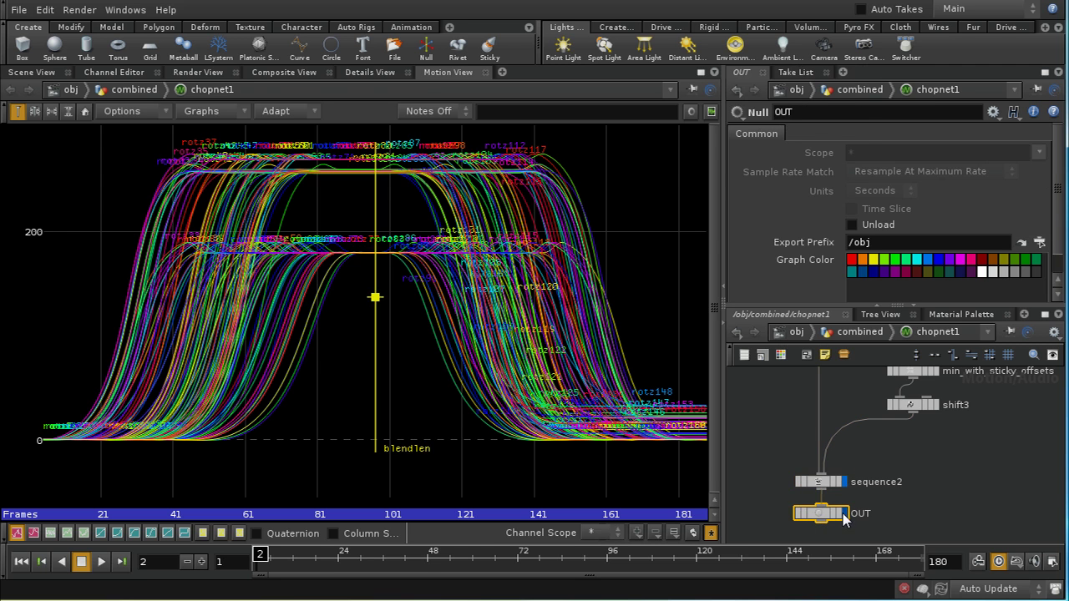
click(854, 331)
middle_drag(870, 520, 853, 466)
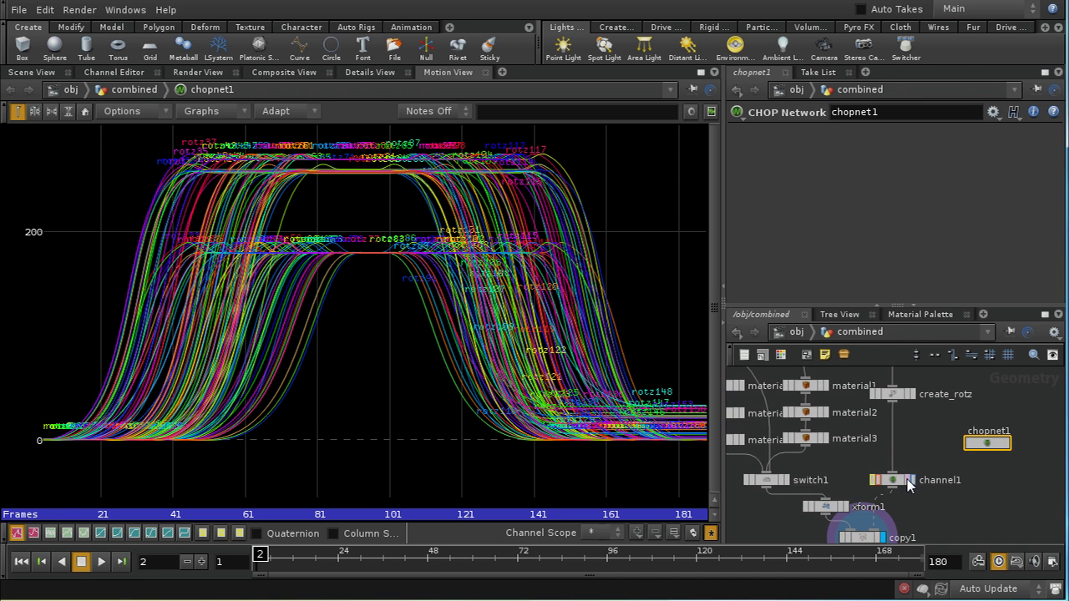
click(901, 482)
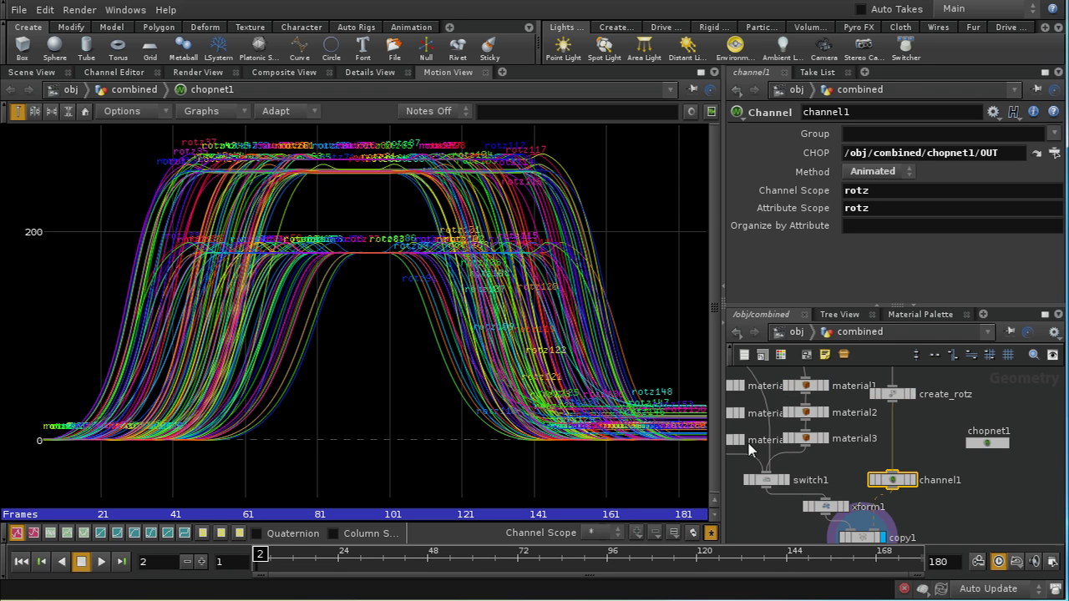
middle_drag(826, 484, 897, 446)
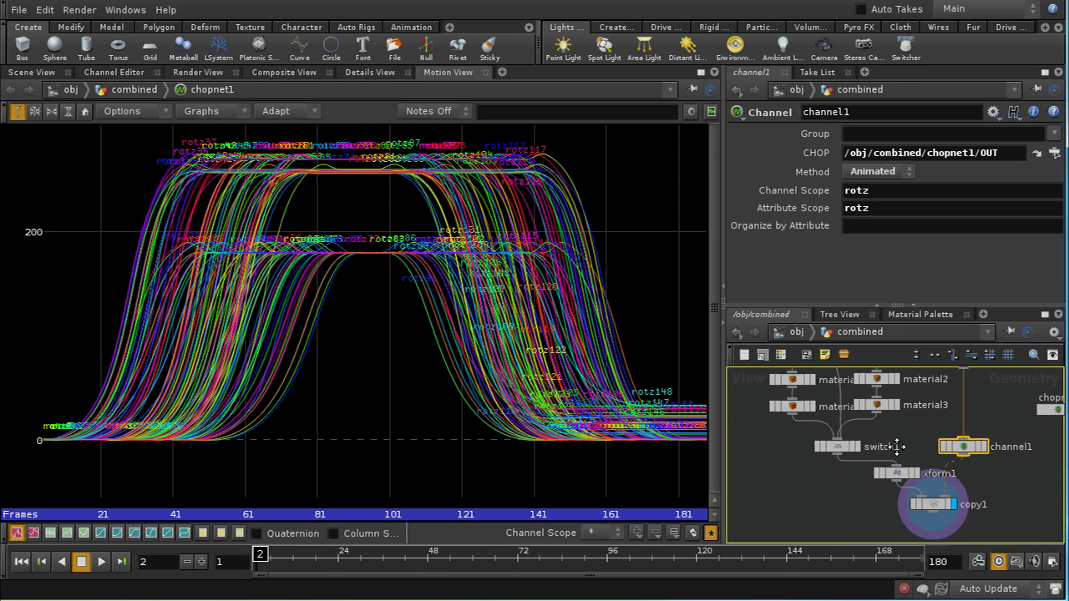
Return to the 3D scene view of combined and scrub the box animation from frame 2 towards the timeline's end.
click(72, 90)
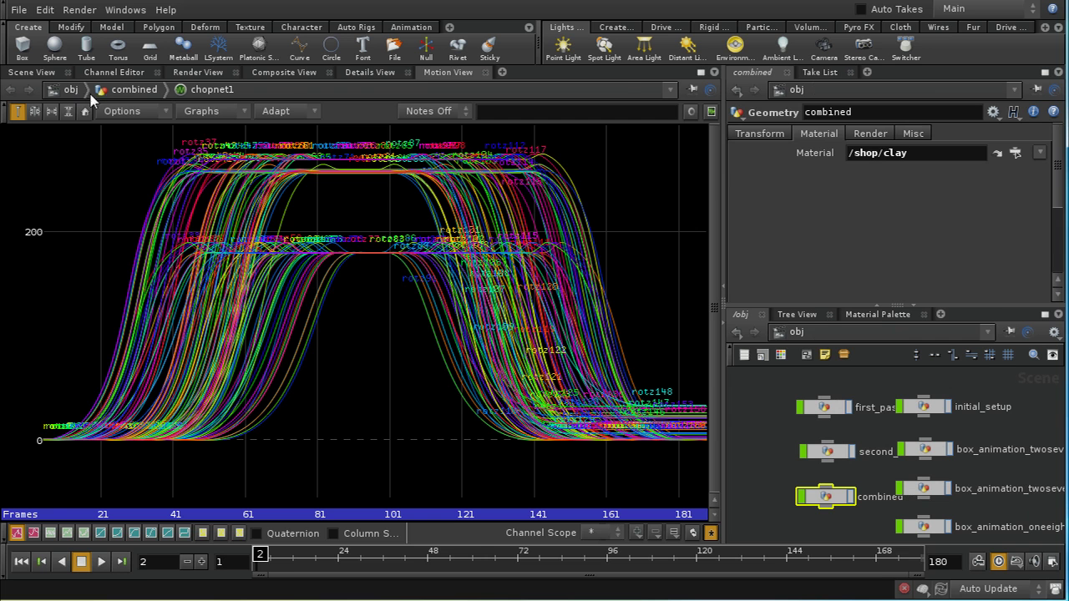
click(42, 74)
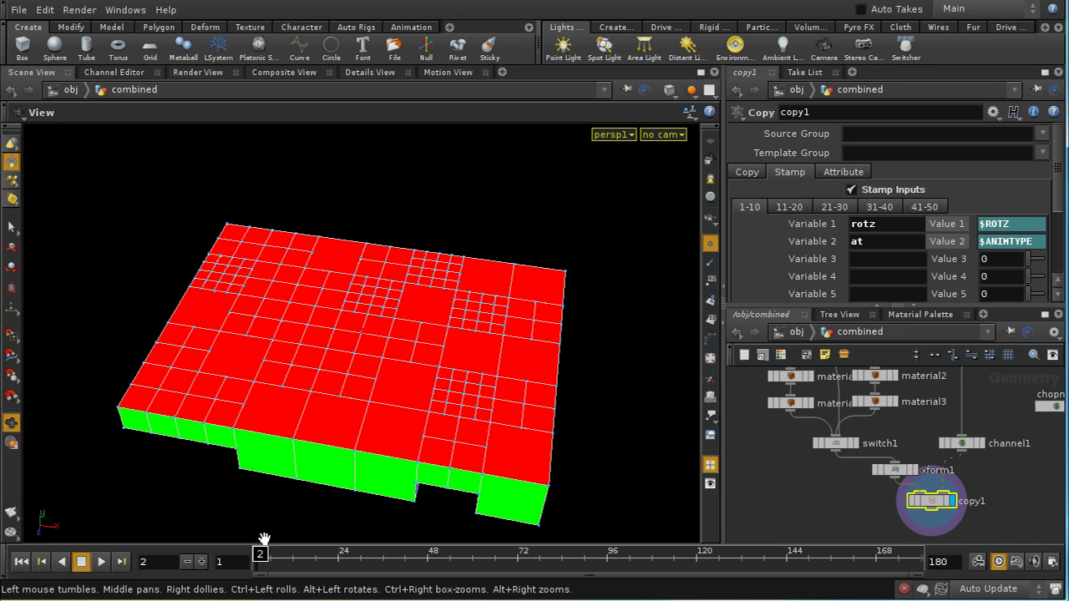
mouse_move(259, 554)
mouse_down()
mouse_move(386, 558)
mouse_move(602, 592)
mouse_move(906, 594)
mouse_up()
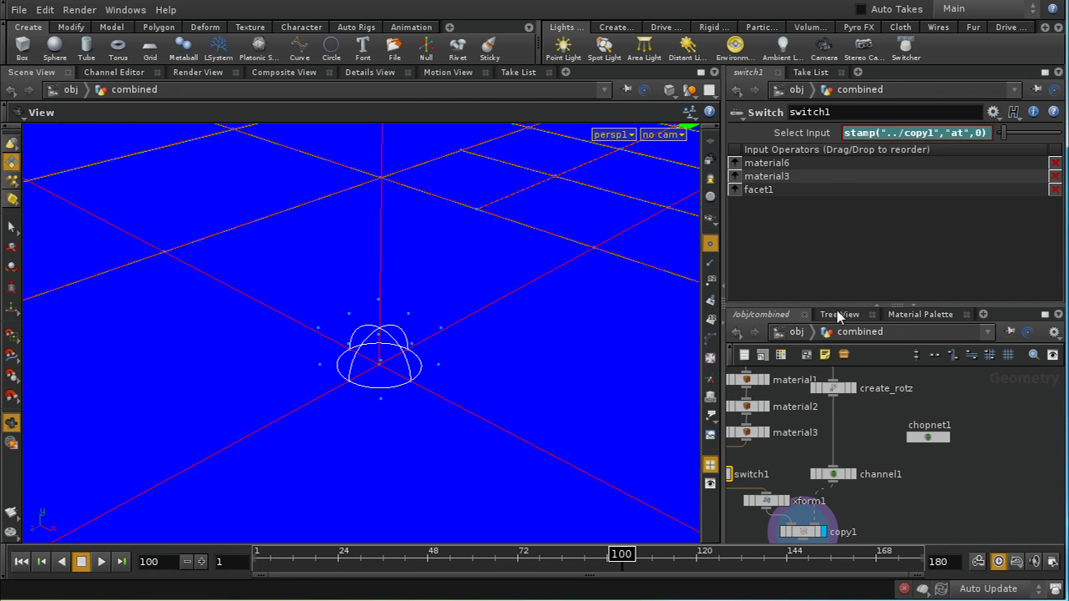
Leave the combined network and open the out network with the Mantra render nodes.
click(795, 332)
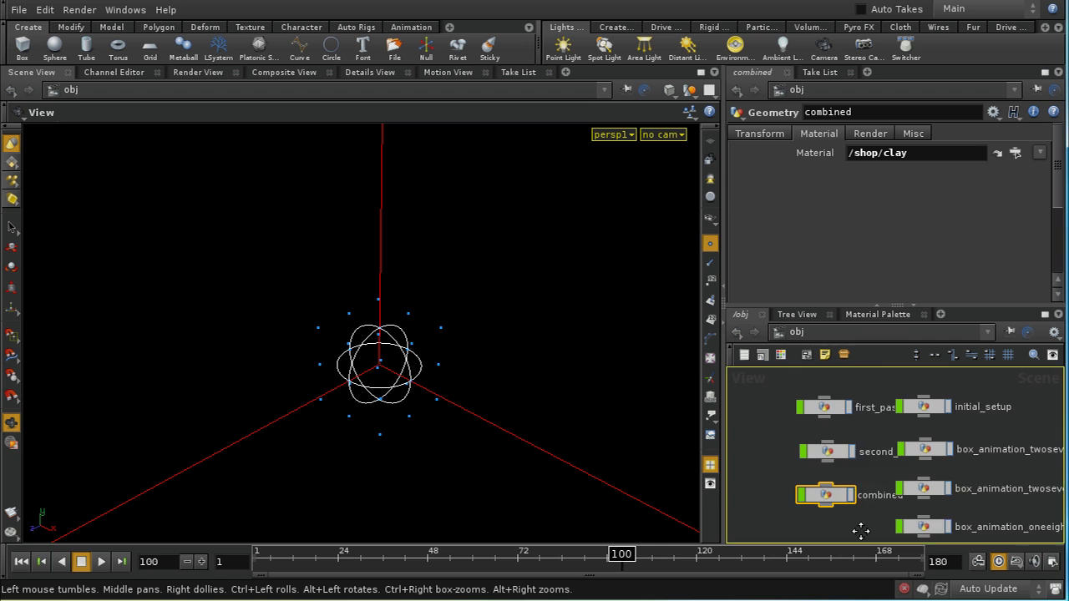
middle_drag(858, 526, 827, 500)
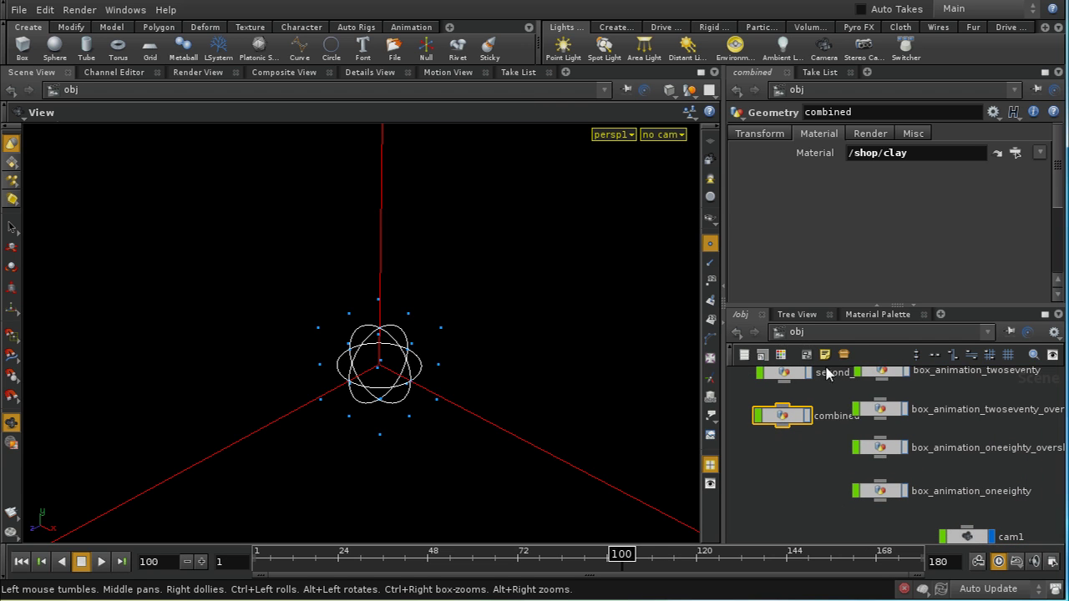
click(825, 334)
click(850, 399)
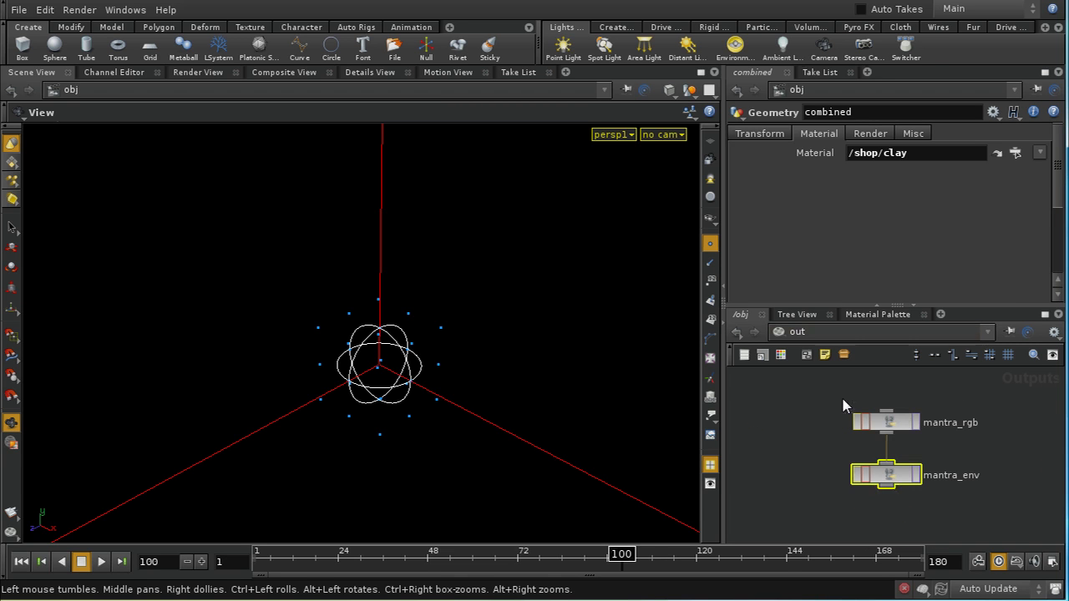
Examine mantra_rgb's frame range, output picture path, candidate objects and light settings.
click(895, 424)
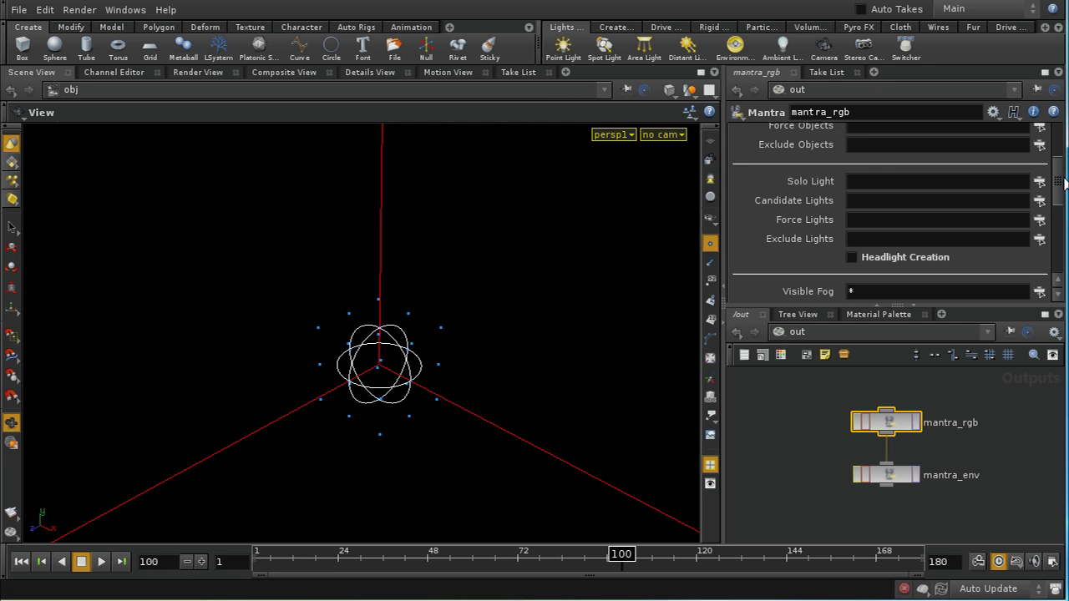
drag(1059, 188, 1060, 144)
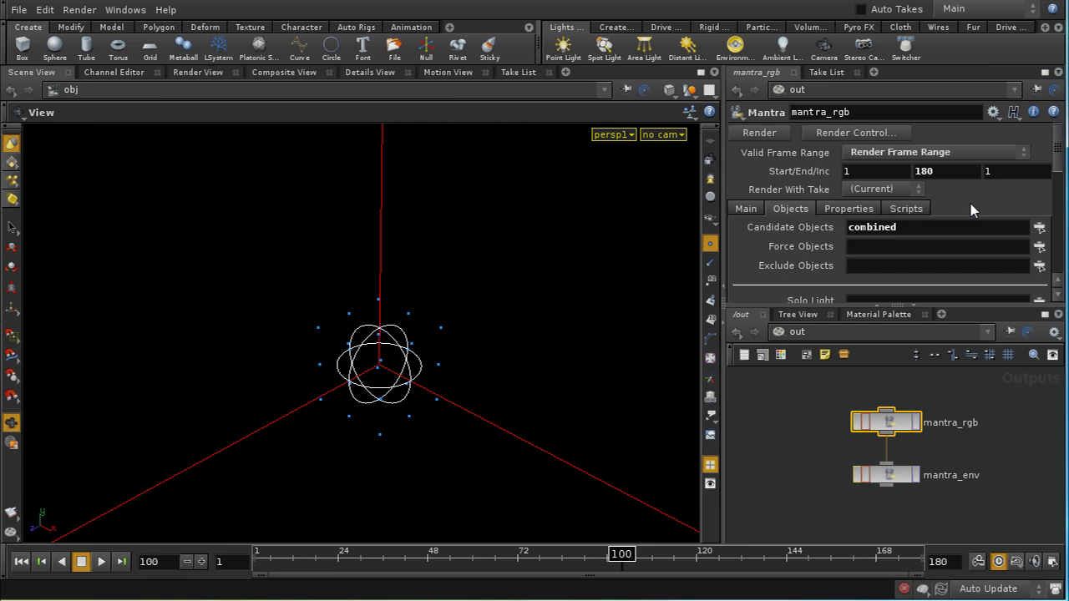
click(842, 211)
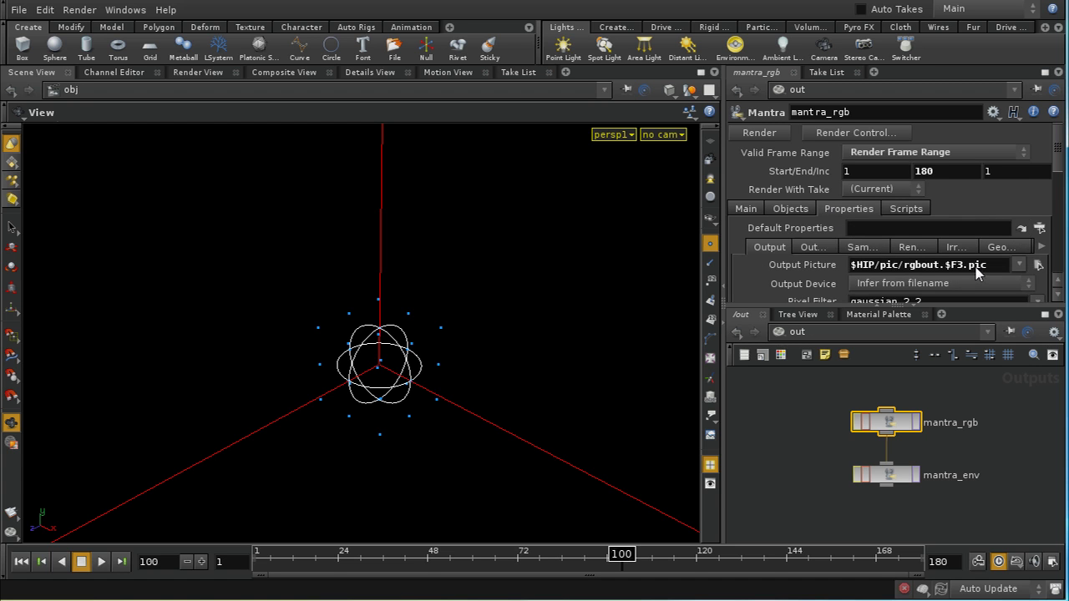
click(795, 211)
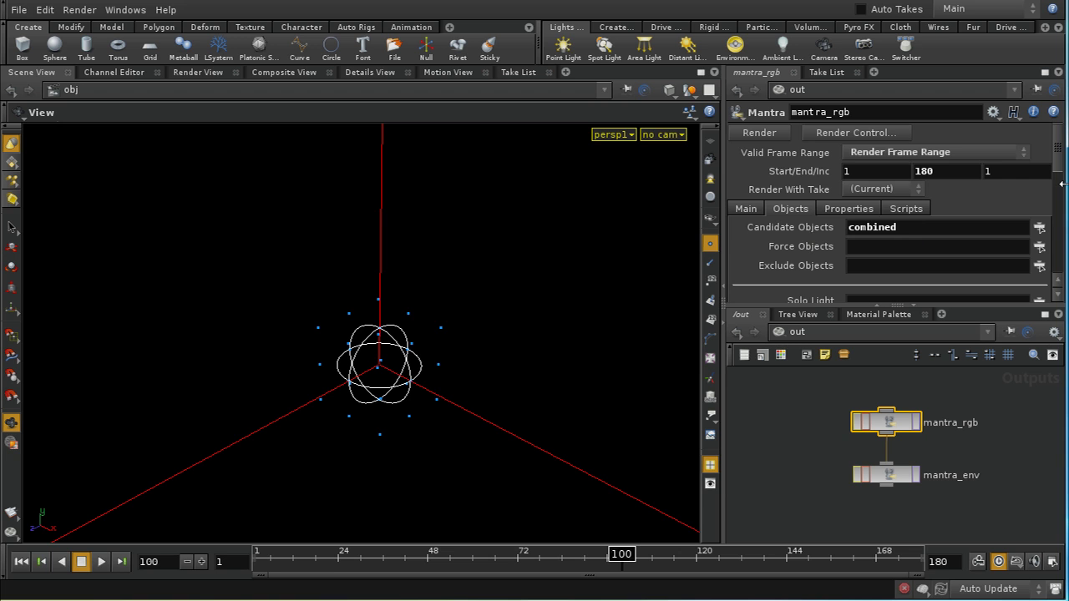
scroll(1062, 164, down, 3)
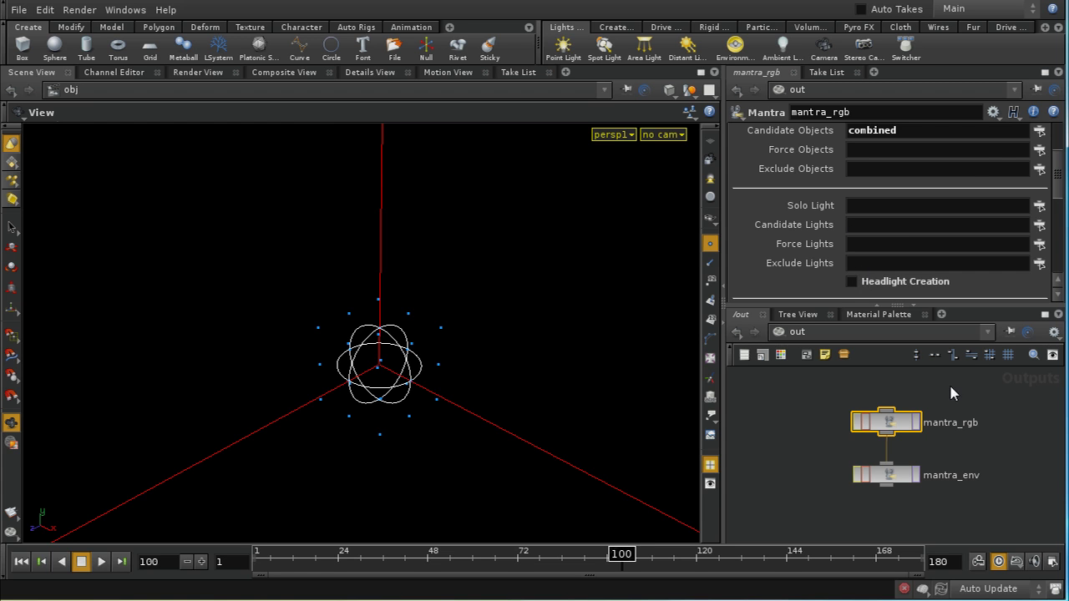
click(934, 355)
scroll(1056, 190, up, 3)
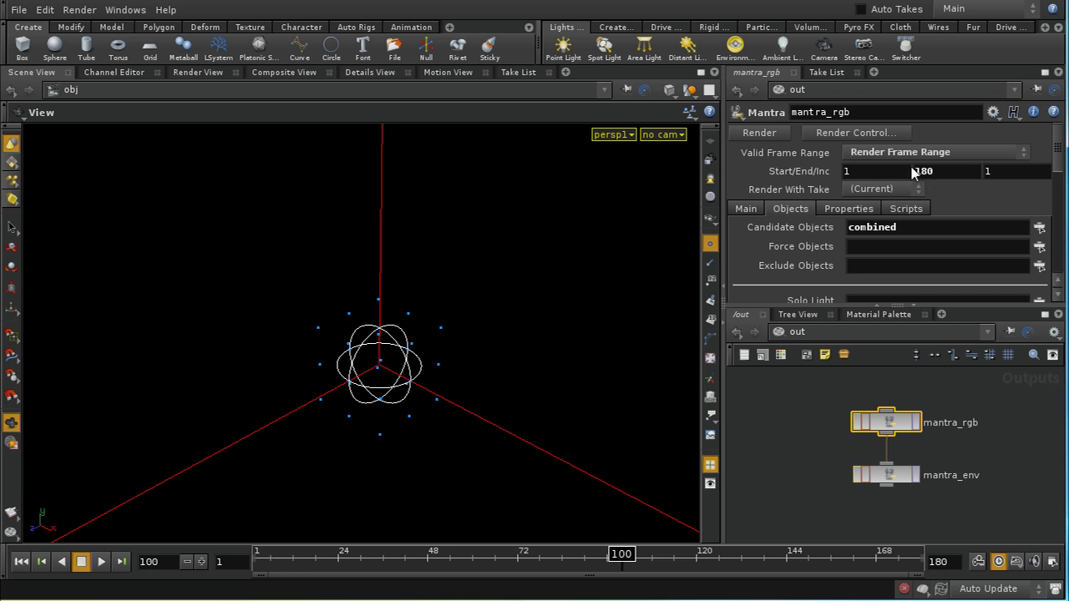
Examine mantra_env's output picture path, camera, candidate objects and candidate lights.
click(877, 475)
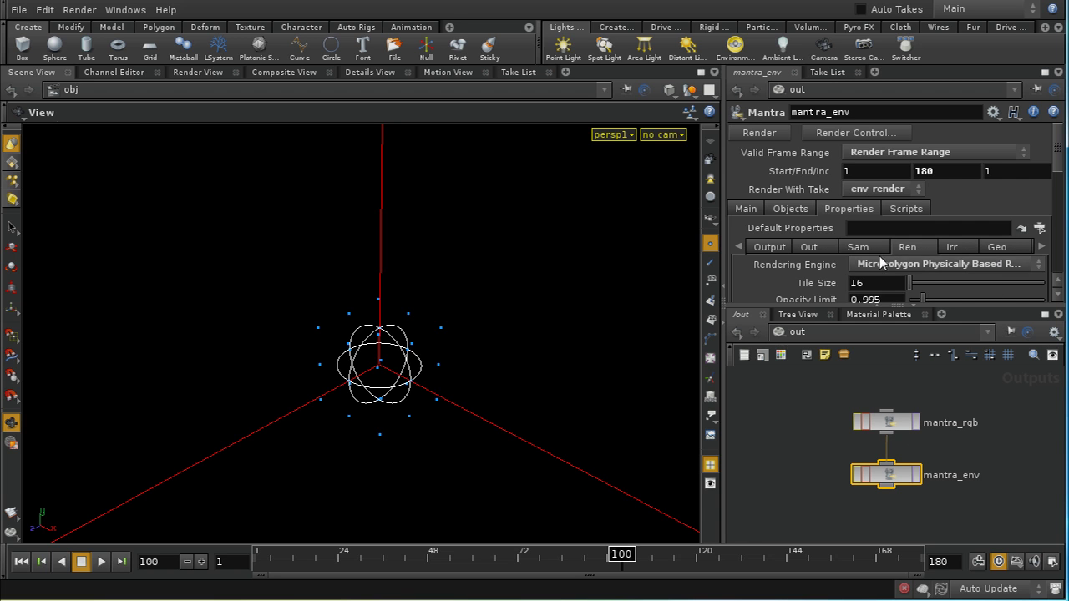
click(781, 247)
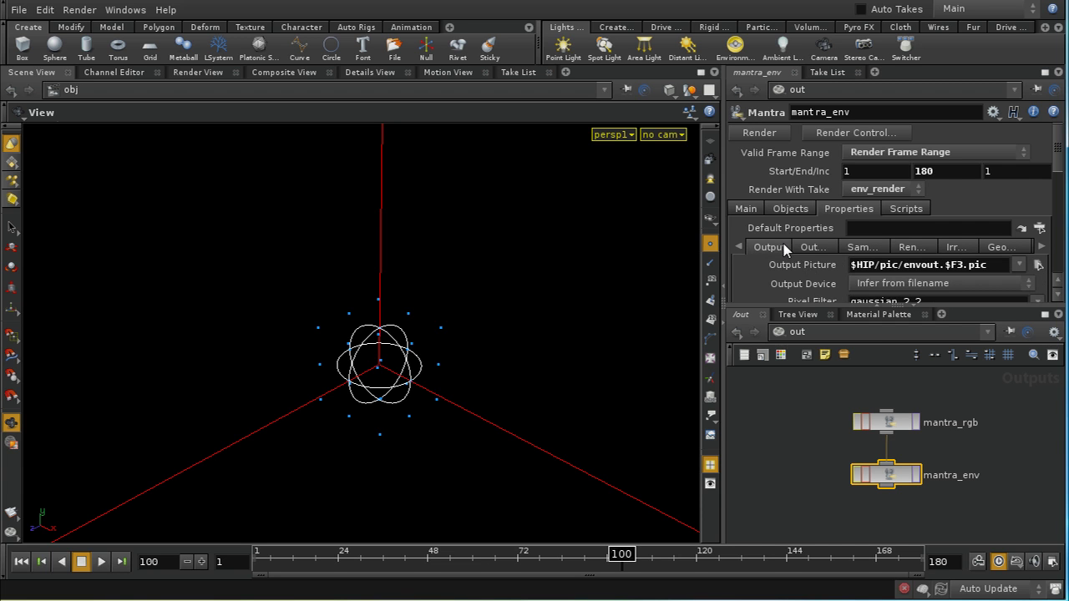
click(754, 211)
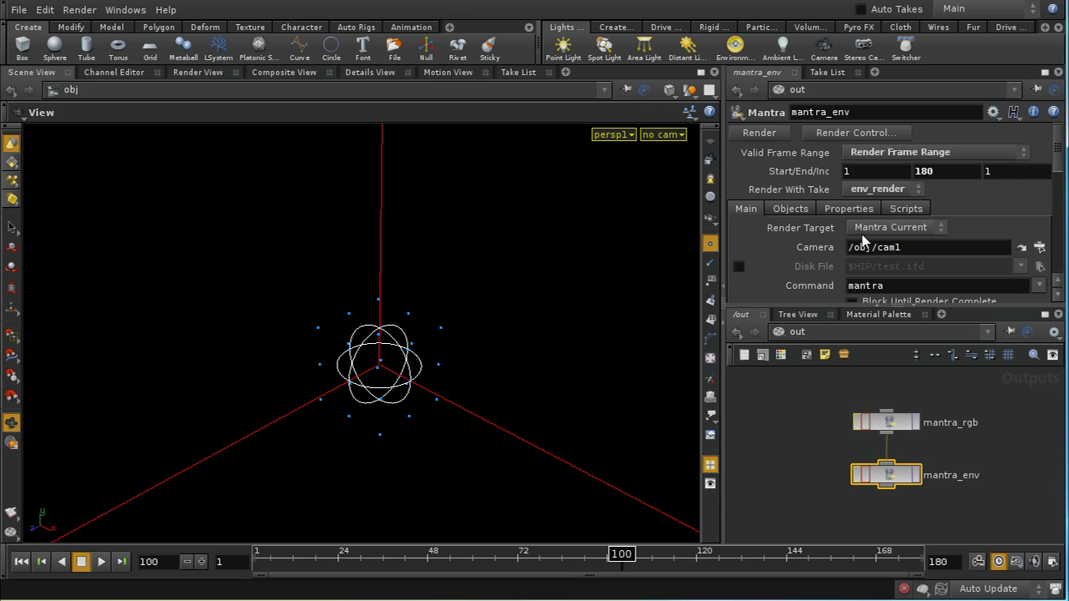
click(791, 209)
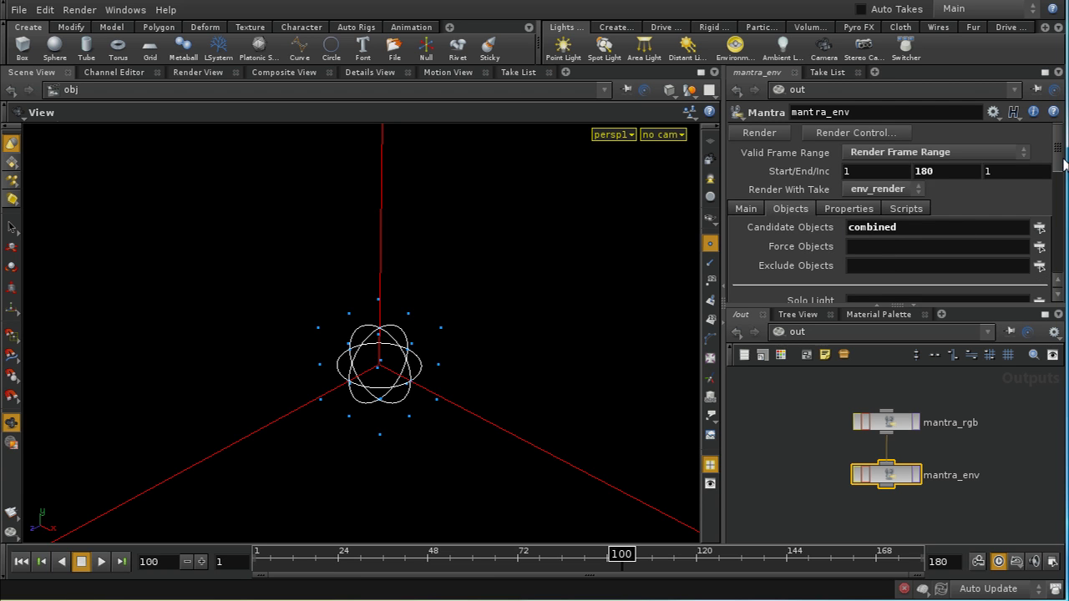
scroll(1059, 167, down, 4)
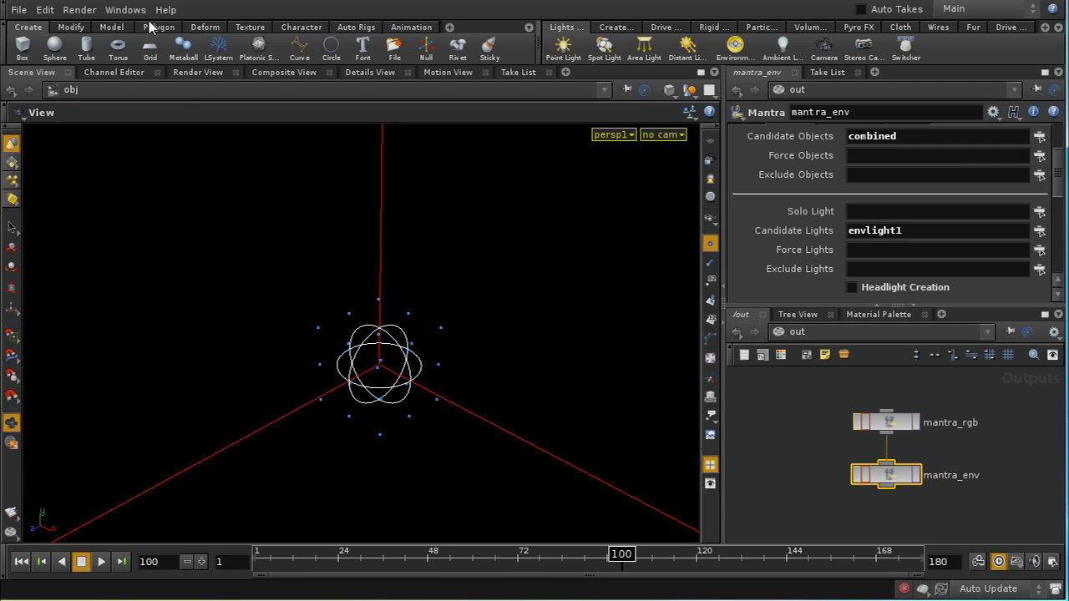
click(80, 9)
mouse_move(114, 69)
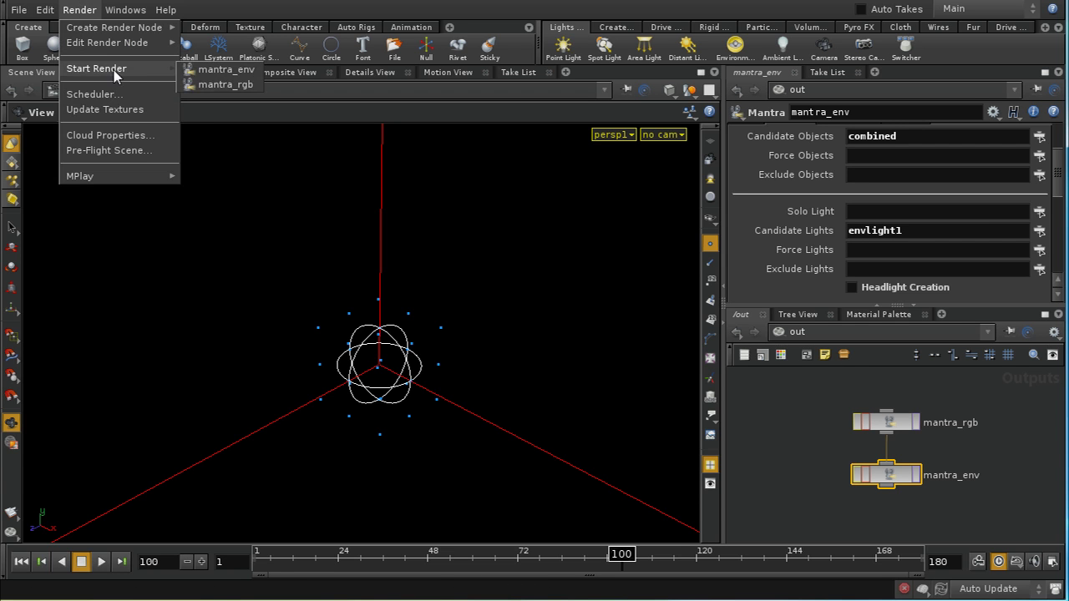
mouse_move(158, 176)
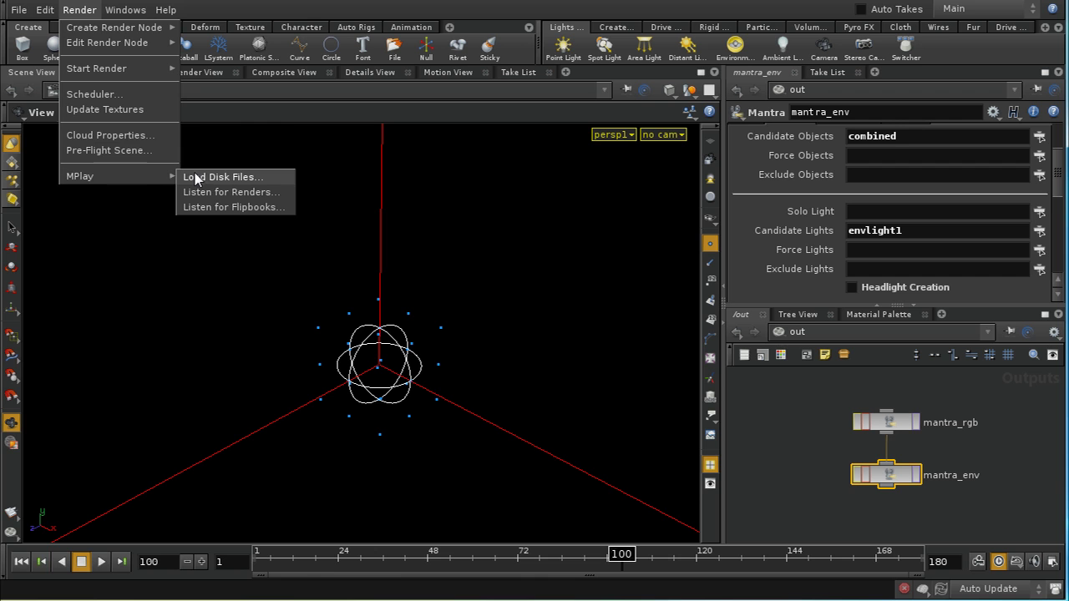
click(214, 114)
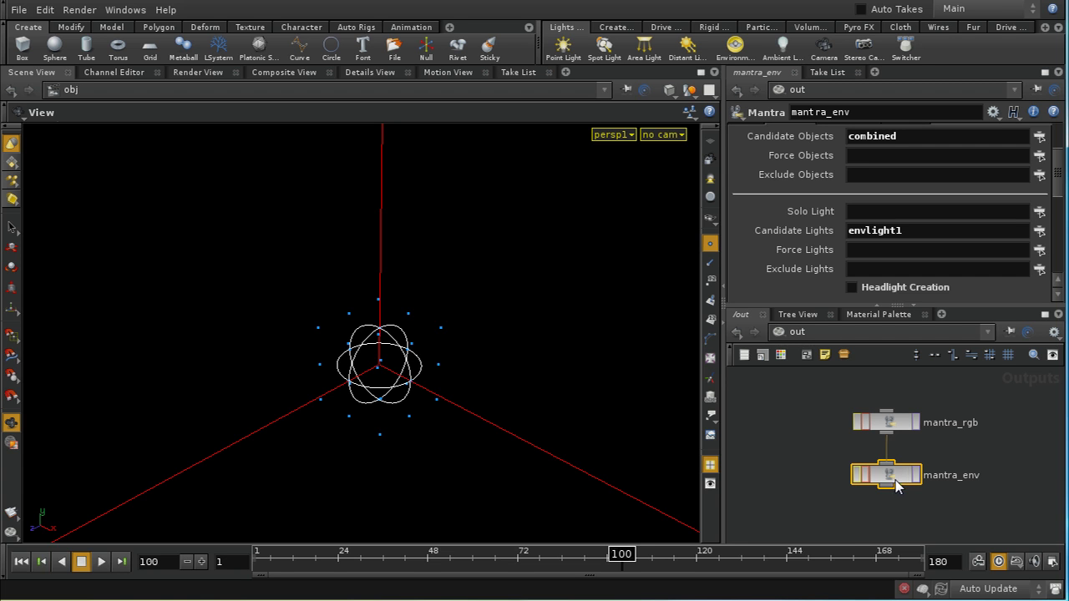
Check which take mantra_env renders with and show the take list with its contents.
key(space)
drag(823, 422, 828, 433)
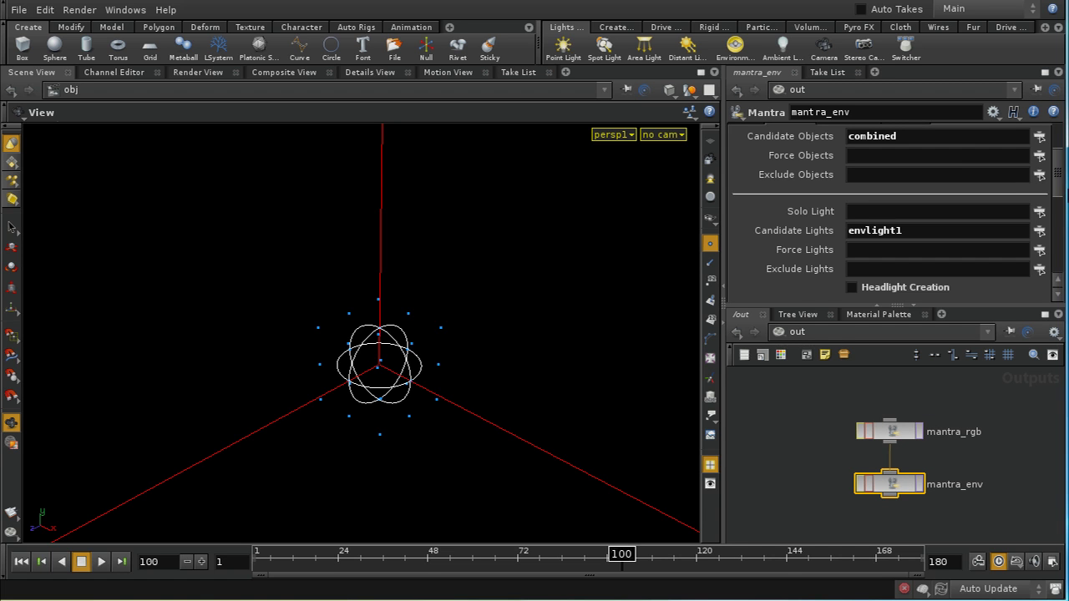
drag(1060, 186, 1061, 147)
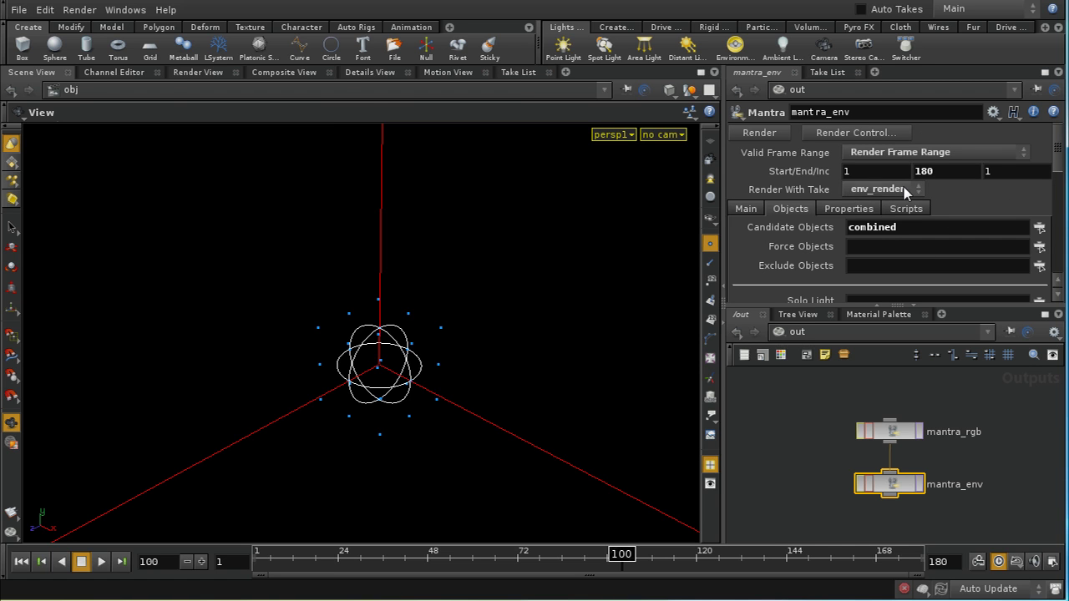
click(516, 73)
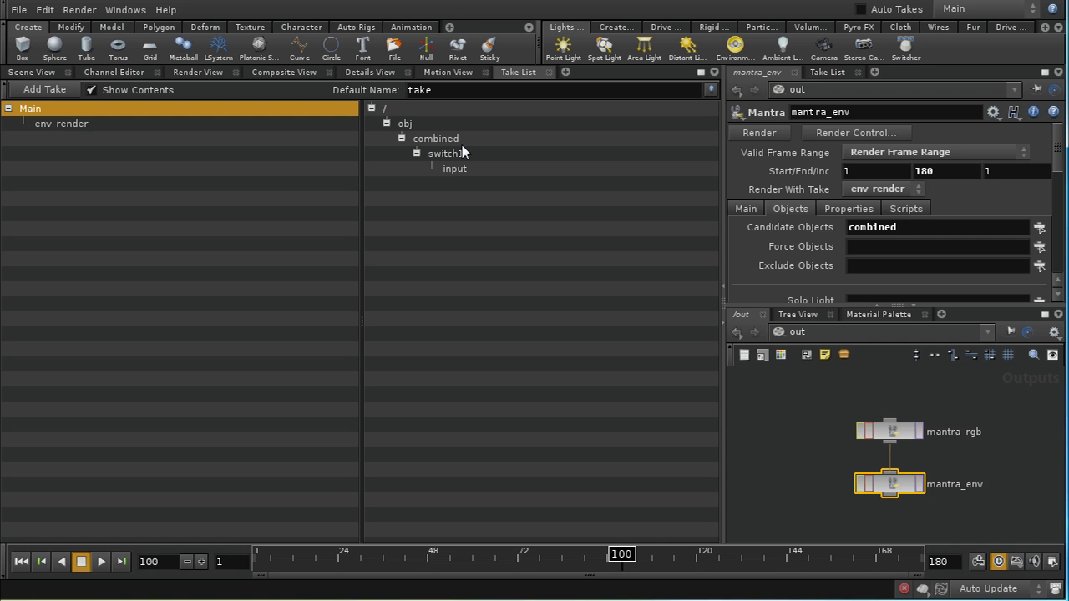
Open the combined object's network and switch to the env_render take to check switch1's Select Input override.
click(806, 355)
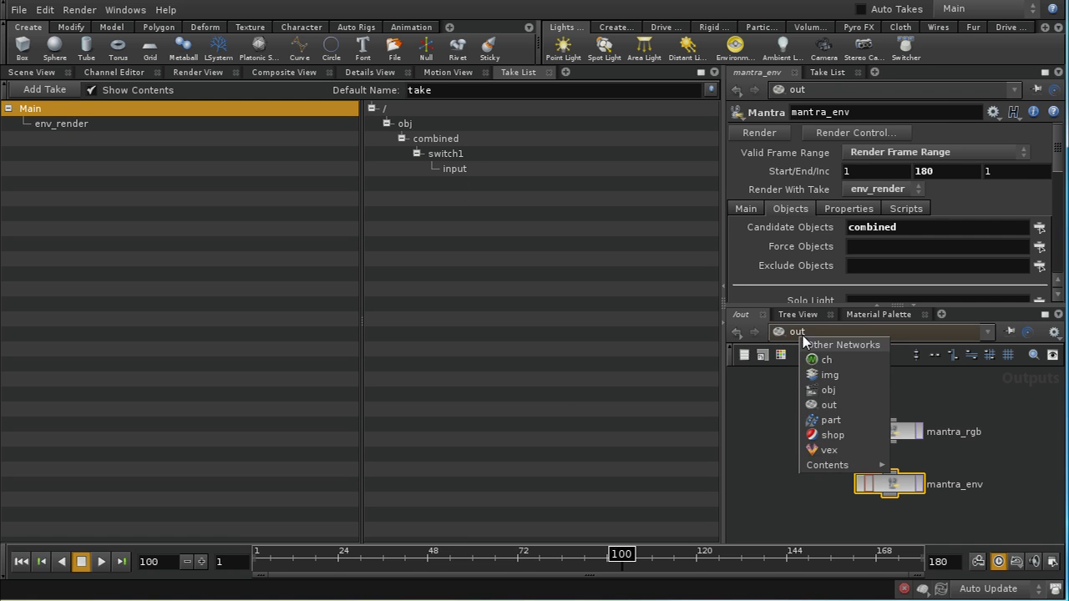
click(814, 391)
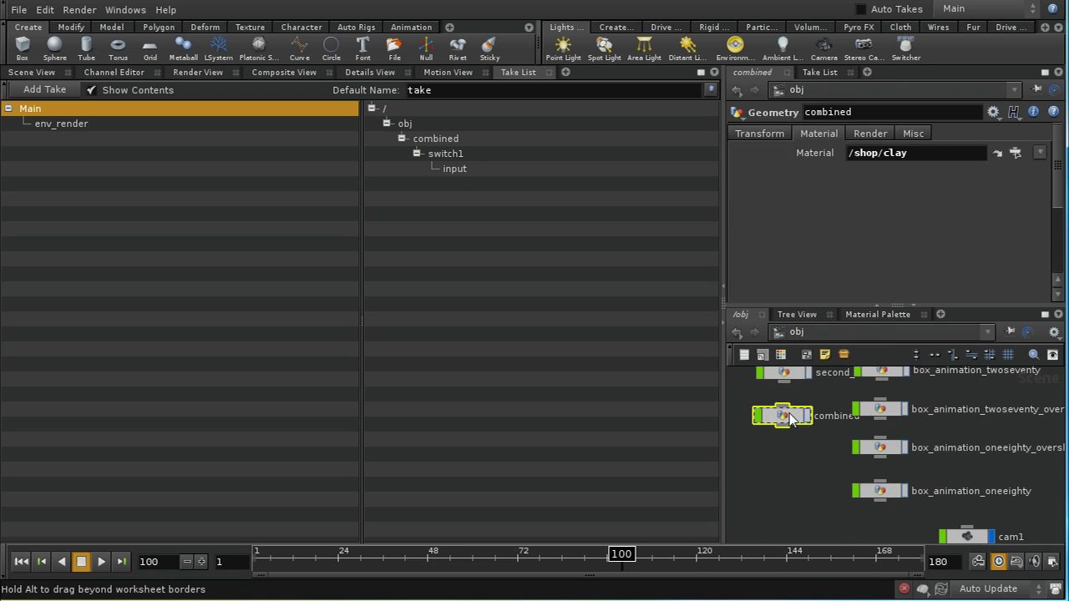
double_click(785, 417)
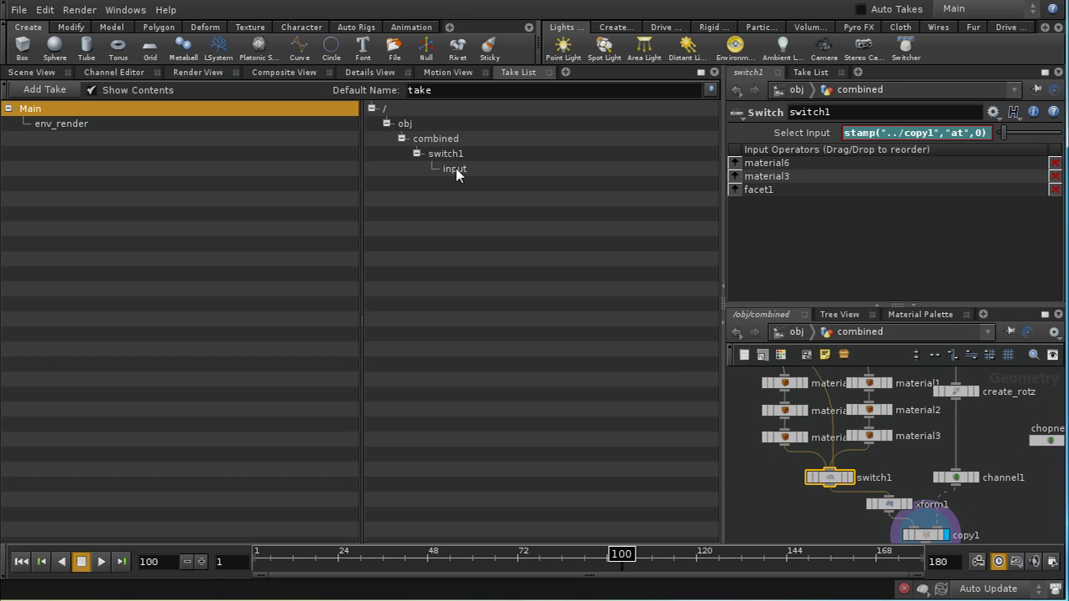
click(52, 125)
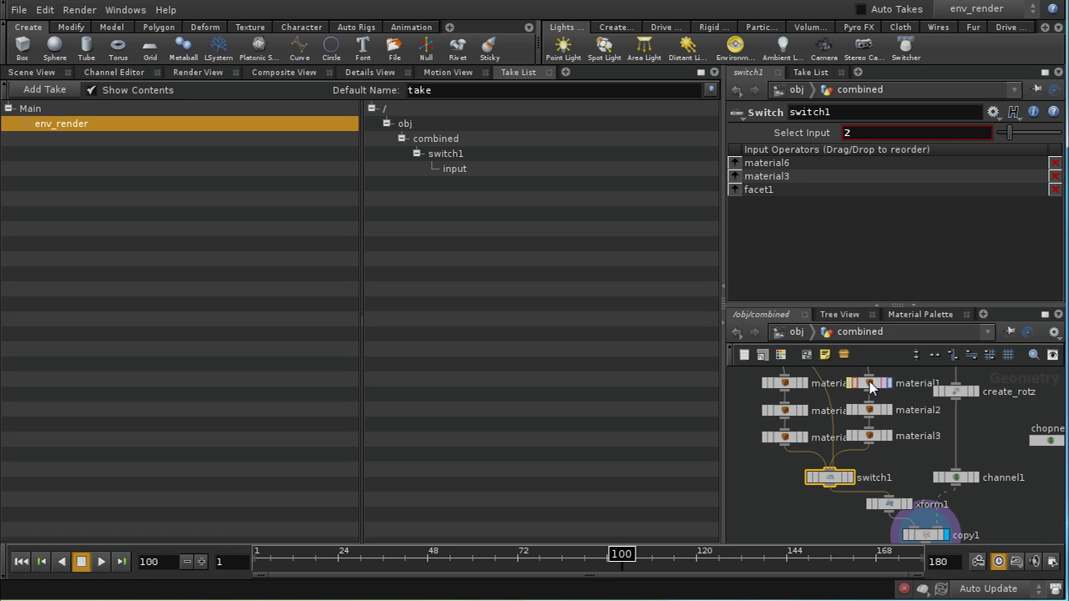
Return to the out network with mantra_env and set the current take back to Main.
click(796, 331)
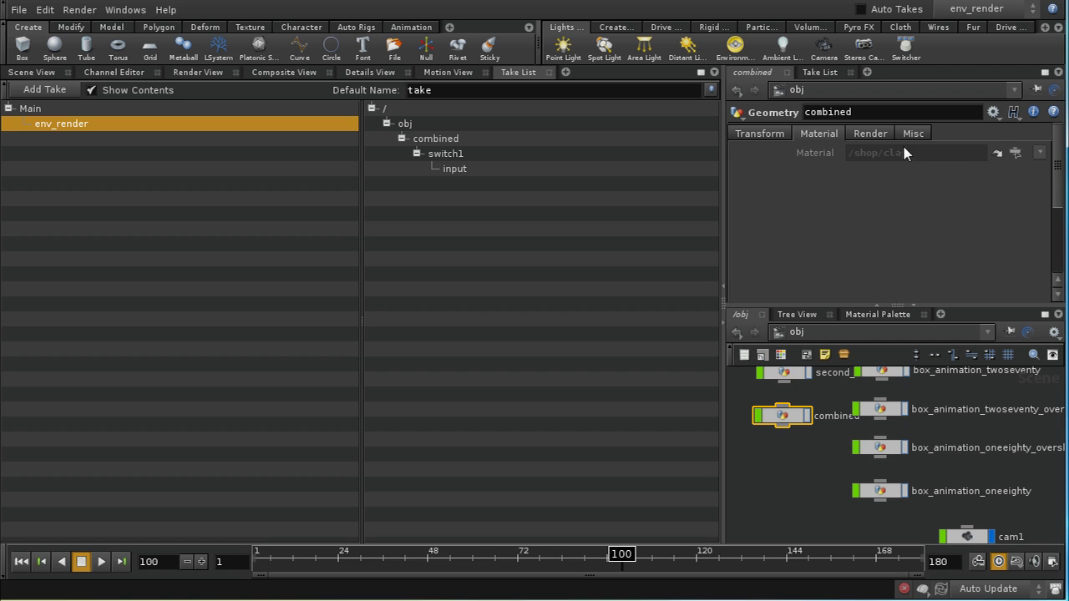
click(784, 334)
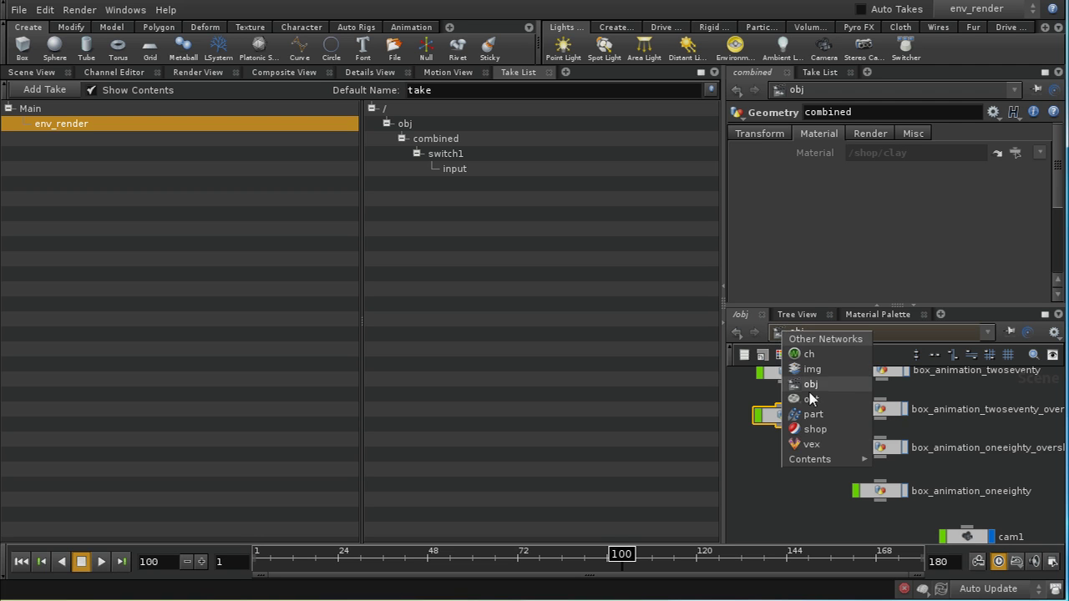
click(814, 399)
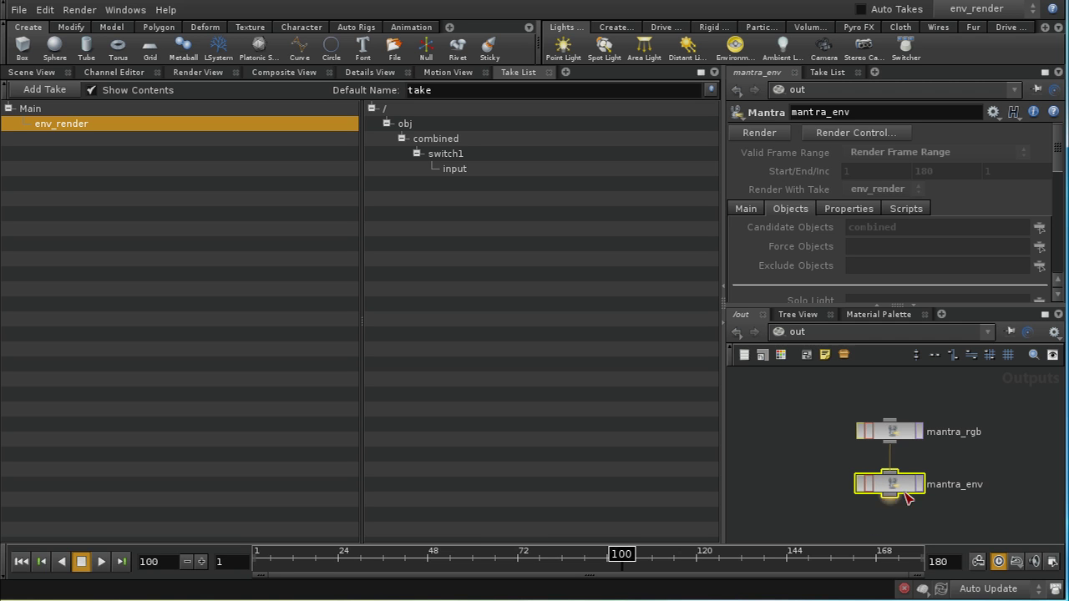
click(883, 457)
click(990, 10)
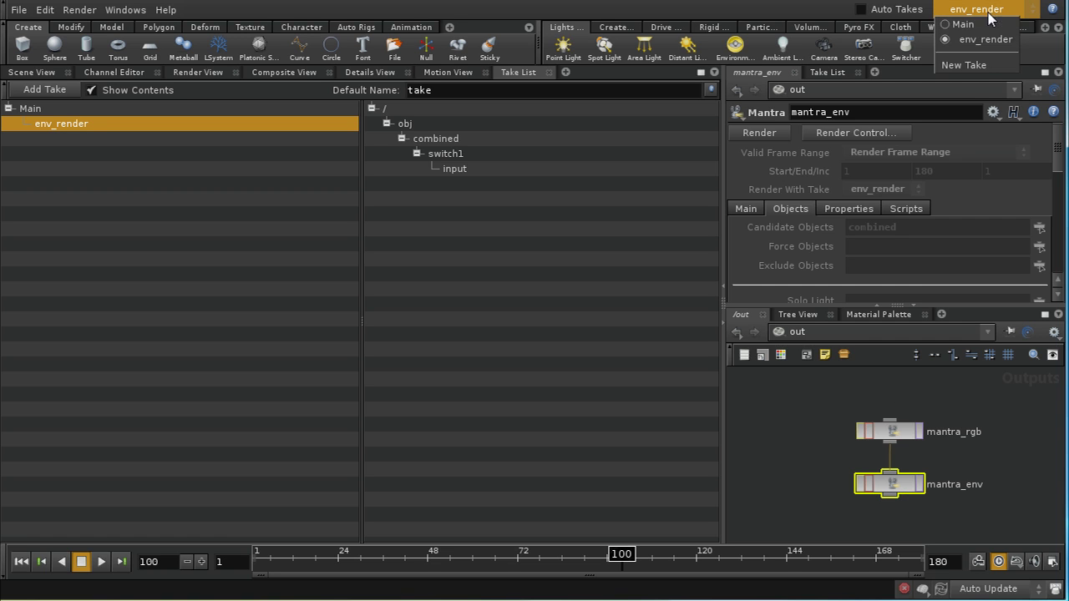
click(968, 30)
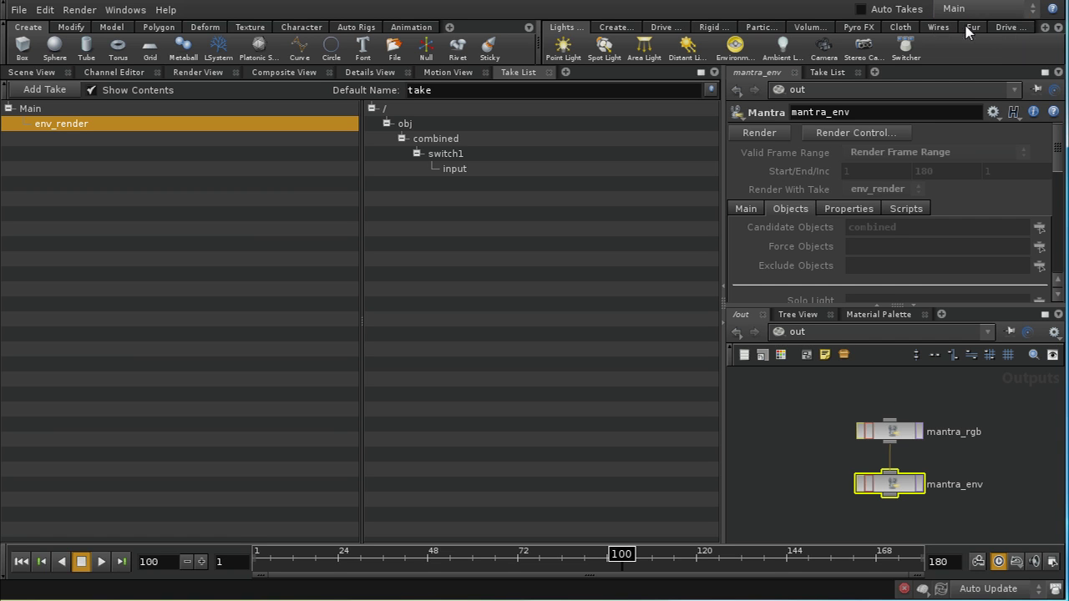
Open the comp1 compositing network in the img context.
click(818, 334)
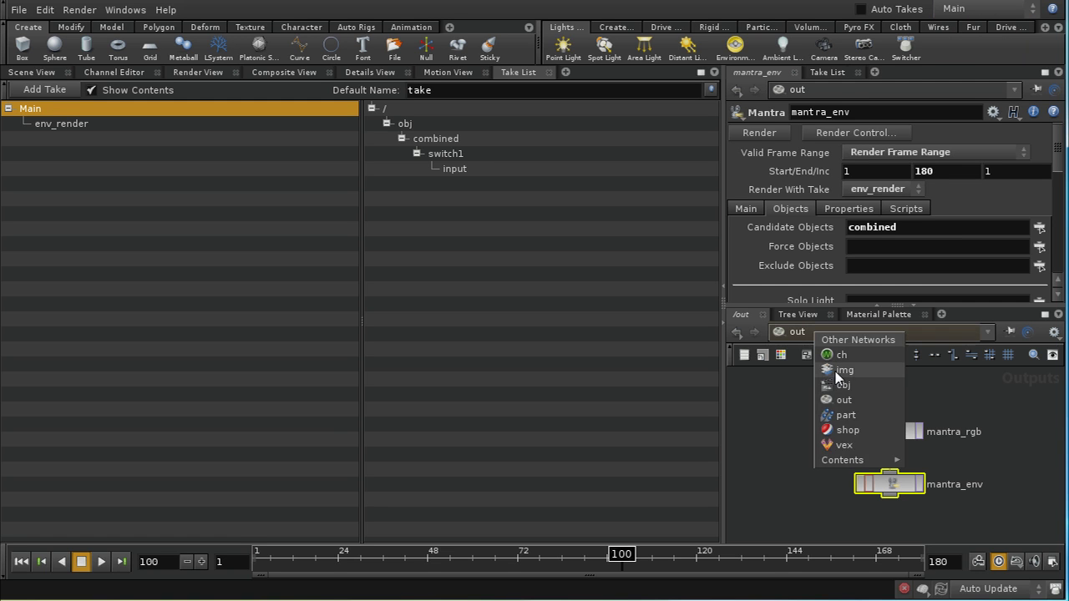
click(840, 370)
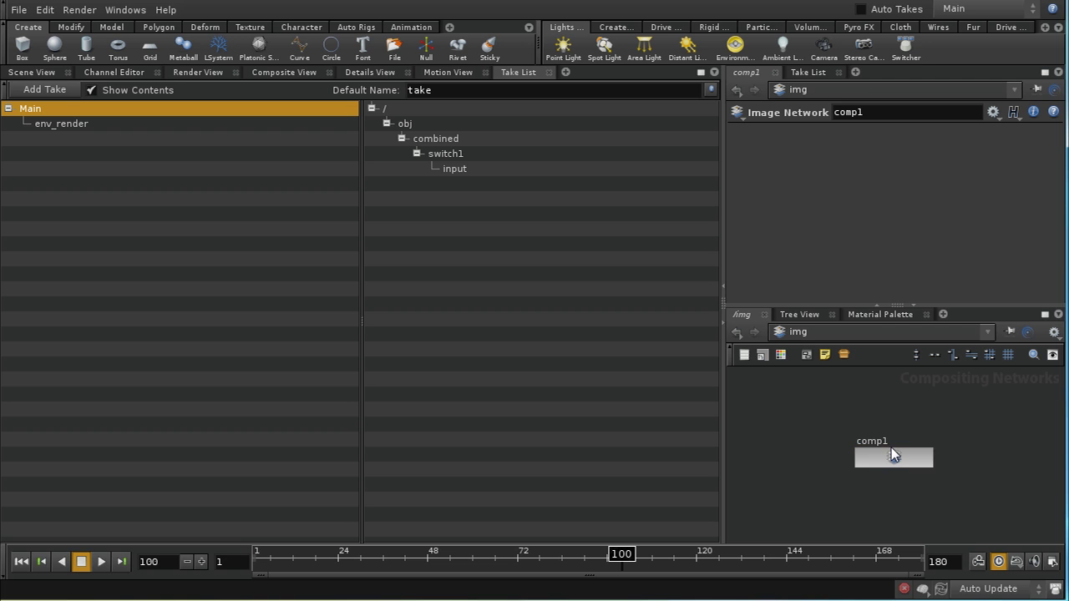
double_click(891, 456)
Display the rgbout_F3_pic node in the Composite View and scrub its image sequence back to frame 3.
middle_drag(1035, 434, 923, 462)
scroll(922, 462, up, 4)
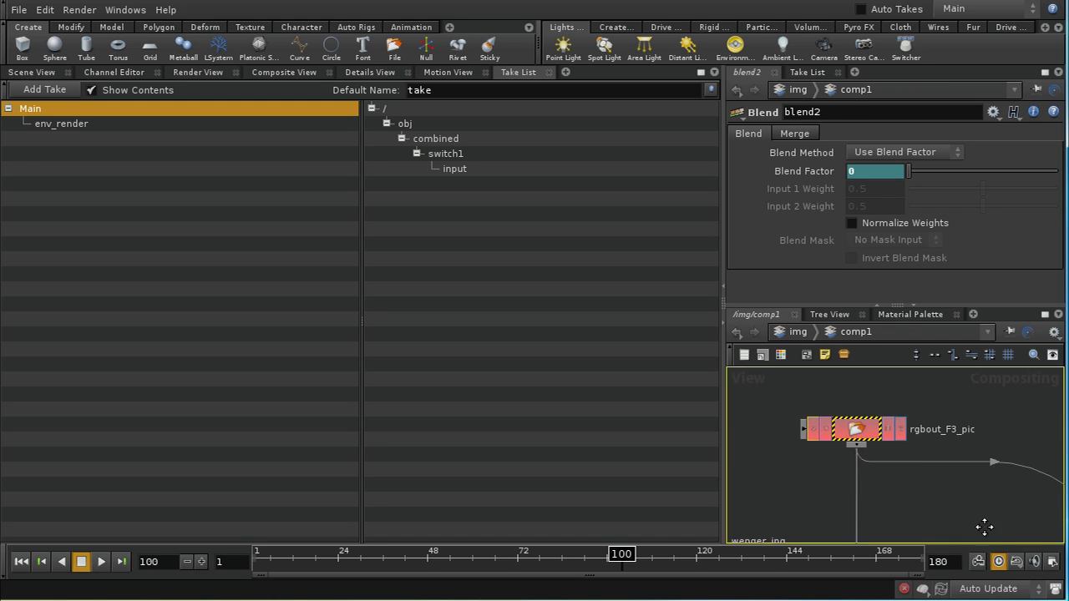
click(908, 448)
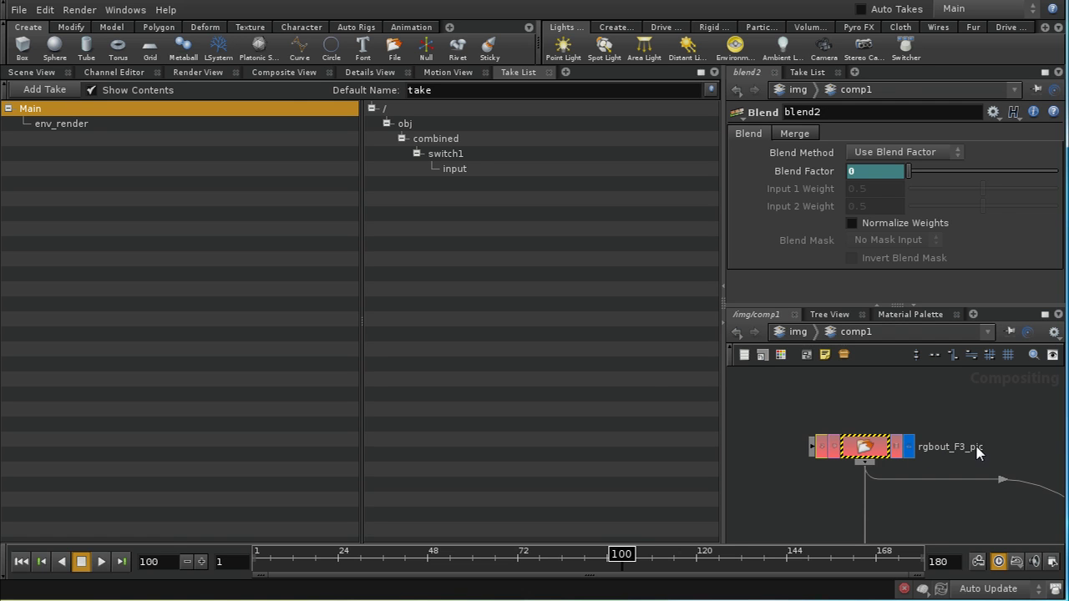
click(295, 74)
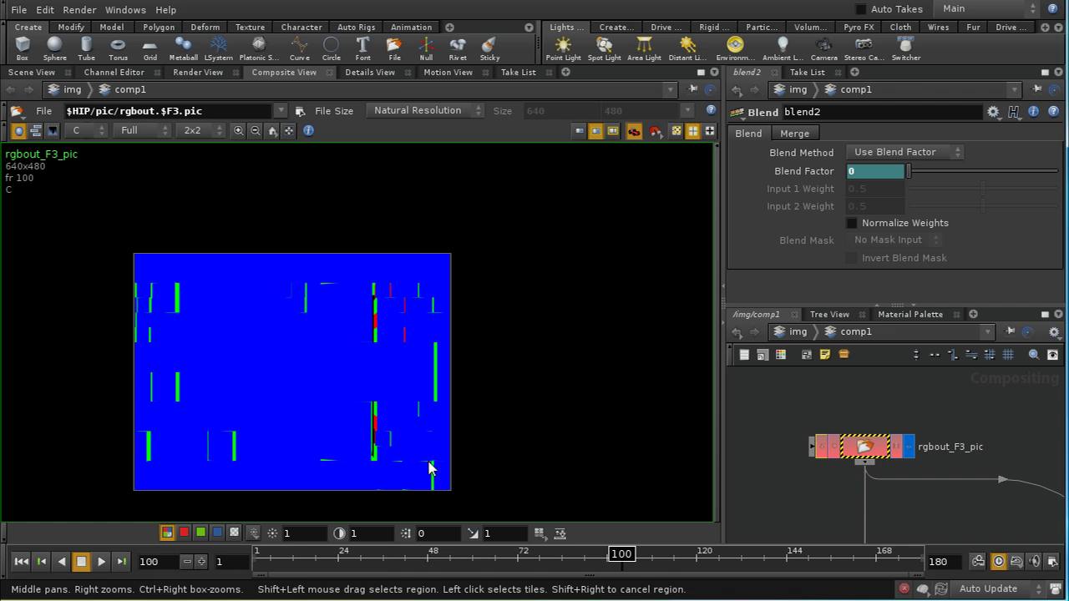
drag(617, 560, 259, 568)
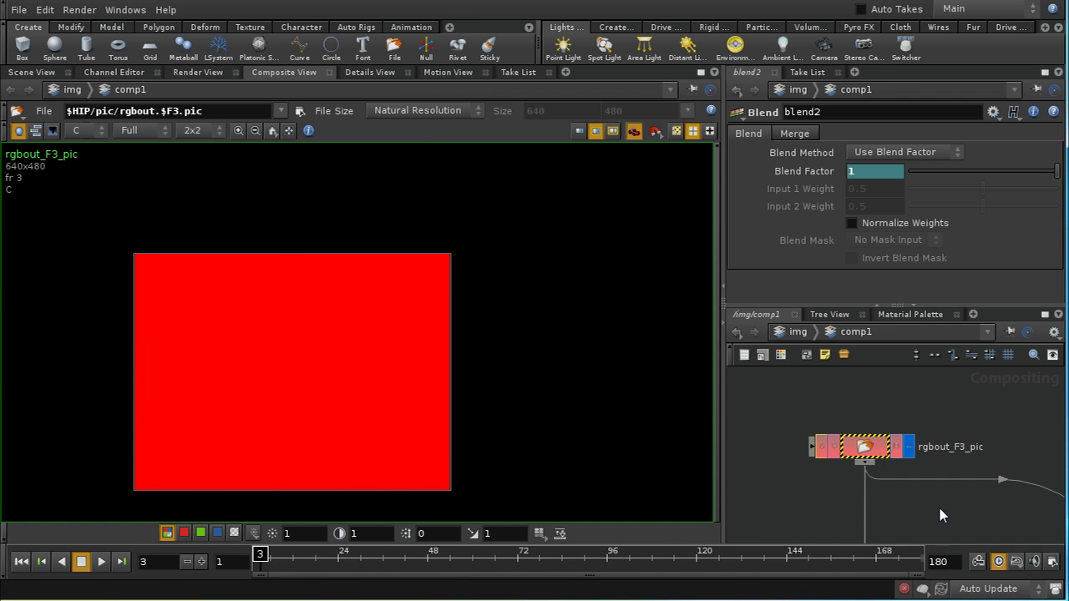
Rearrange the forest and moss image nodes above blend2, spacing them apart.
middle_drag(937, 505, 877, 376)
middle_drag(919, 476, 919, 538)
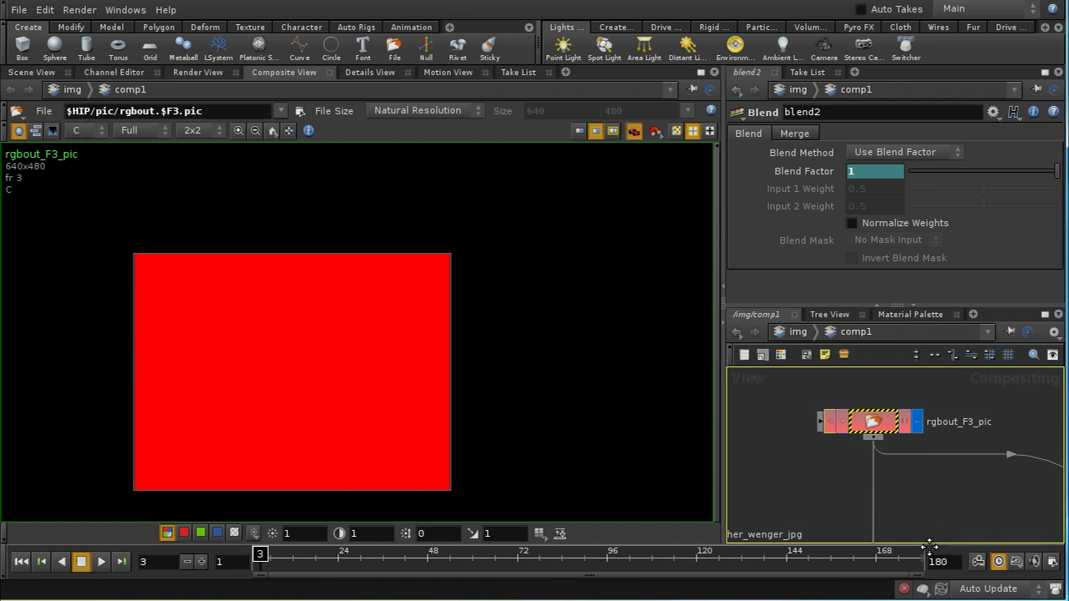
middle_drag(883, 508, 843, 482)
scroll(877, 489, up, 5)
middle_drag(917, 495, 959, 526)
scroll(817, 430, down, 3)
middle_drag(816, 430, 873, 562)
scroll(876, 477, down, 2)
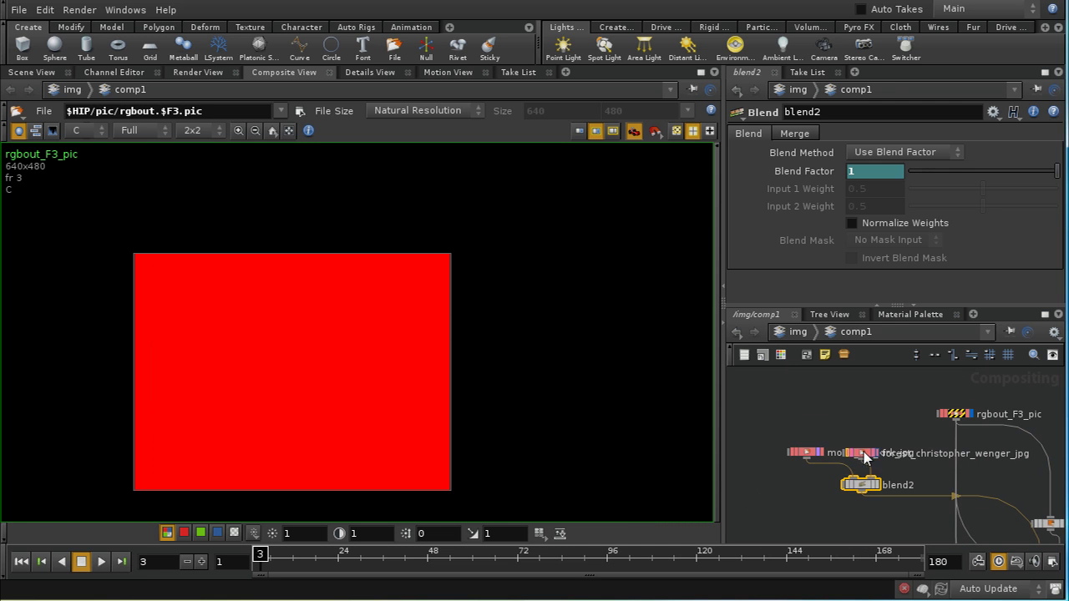
drag(863, 452, 862, 426)
drag(807, 452, 787, 427)
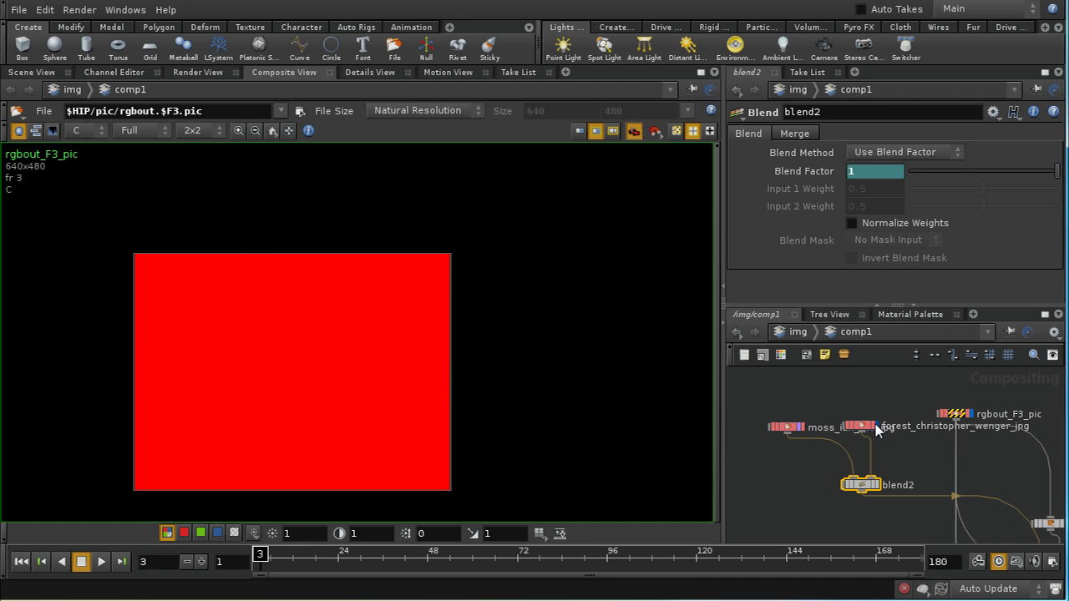
View the forest picture and the moss picture that feed blend2.
click(876, 428)
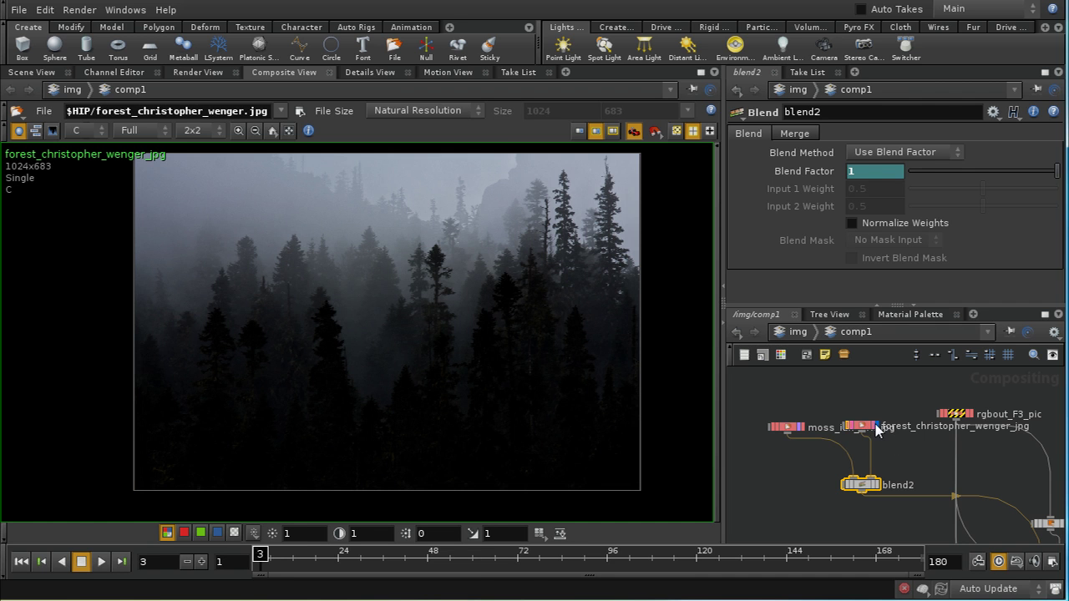
click(786, 428)
click(800, 431)
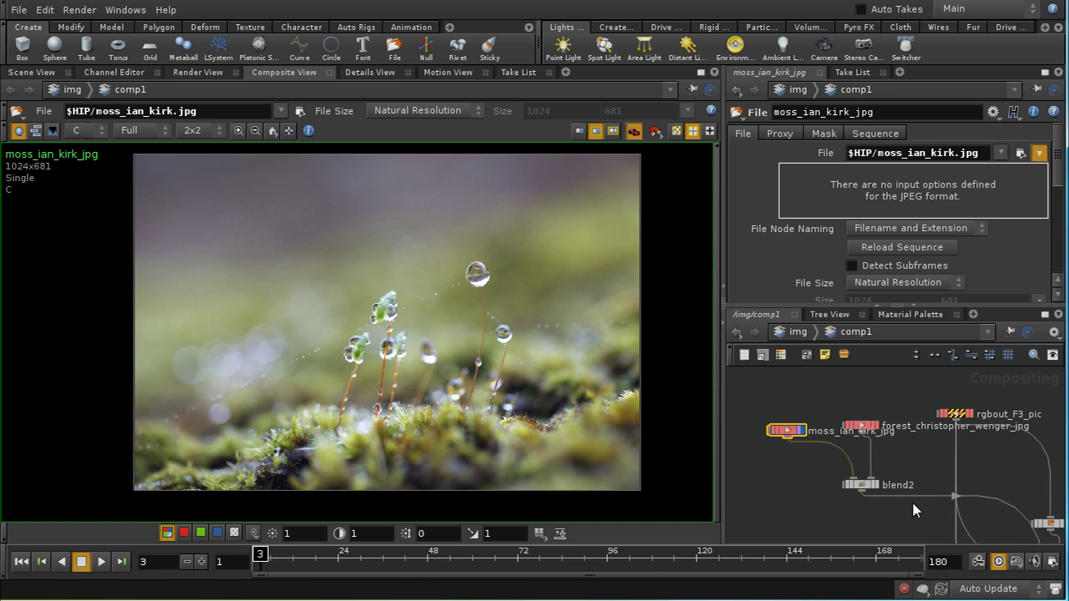
Display blend2's output and scrub the animation from frame 1 to frame 38.
middle_drag(911, 498, 875, 477)
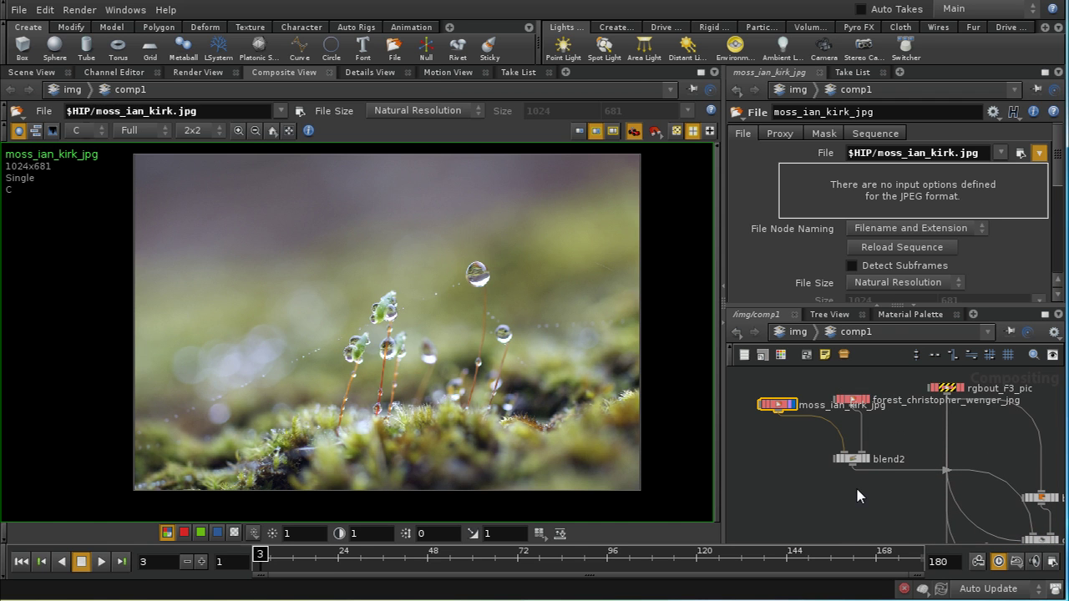
scroll(862, 488, up, 3)
middle_drag(861, 488, 842, 514)
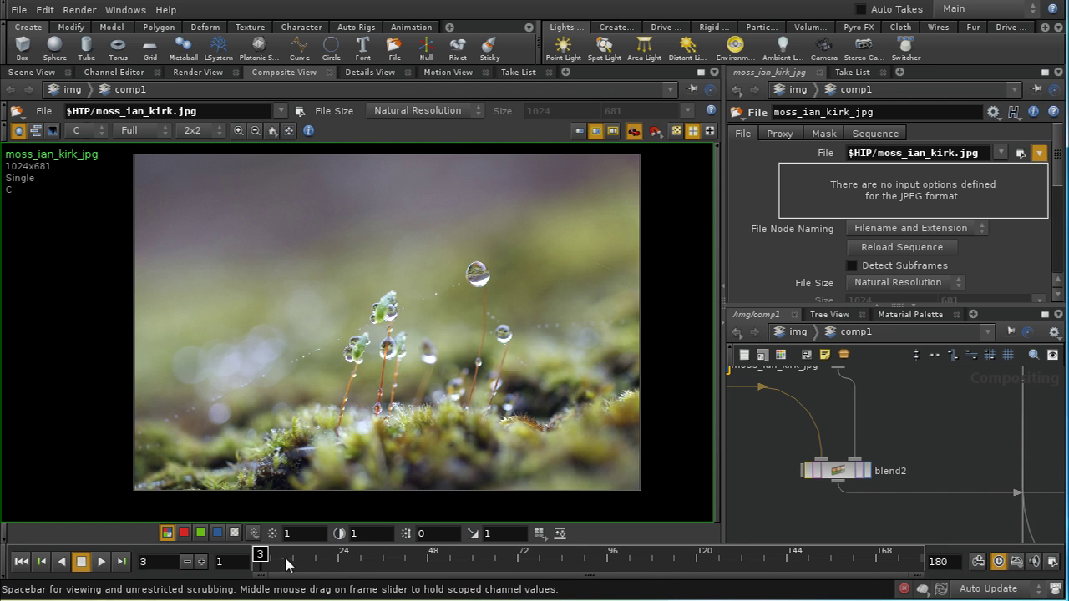
drag(264, 561, 250, 561)
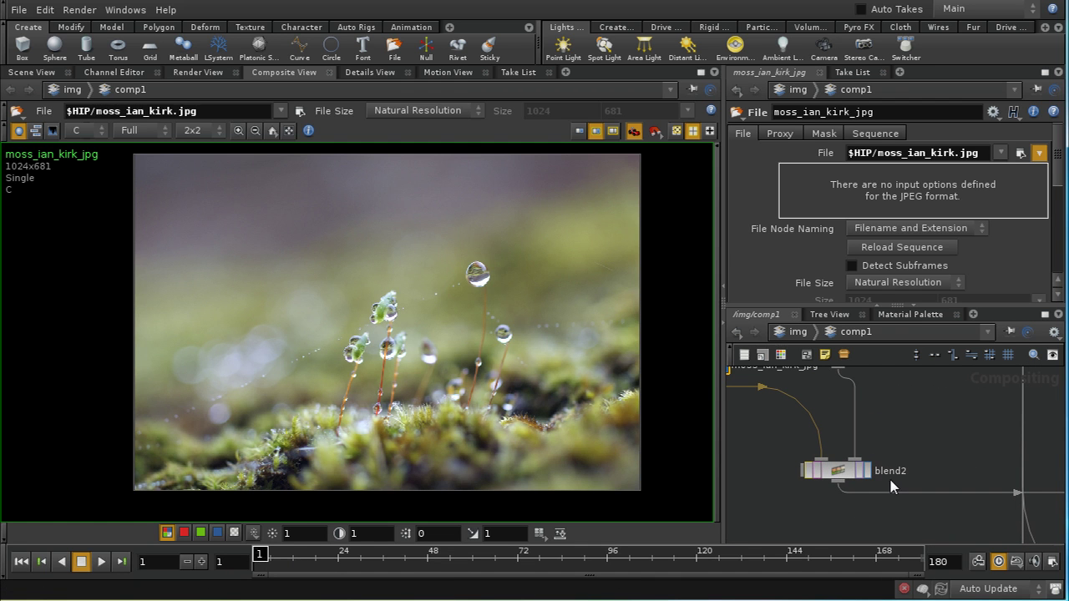
mouse_move(903, 423)
middle_down()
mouse_move(951, 482)
mouse_move(937, 479)
mouse_move(908, 429)
middle_up()
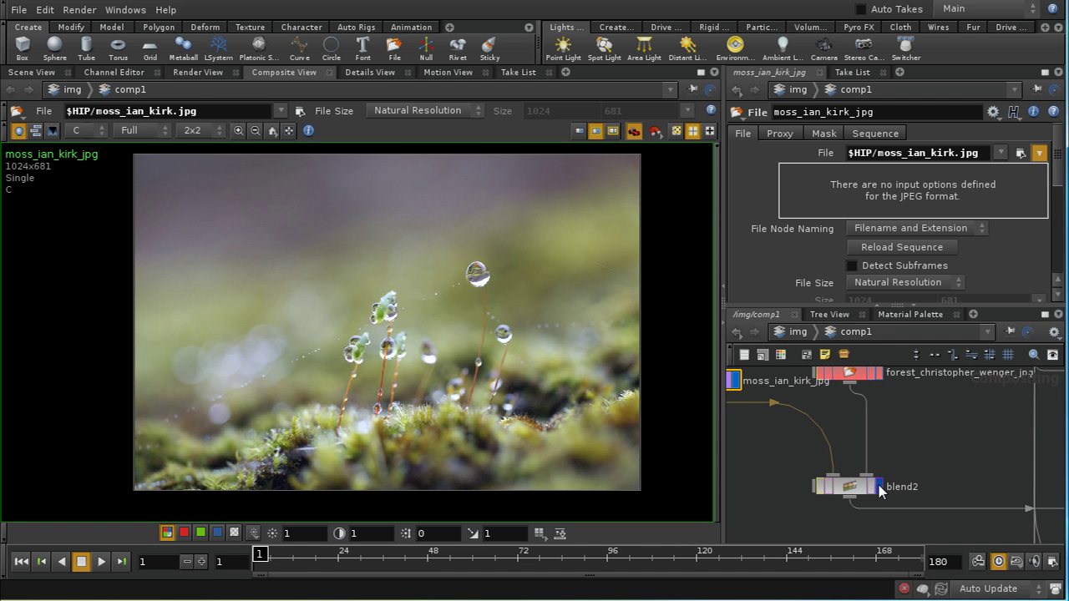
click(878, 486)
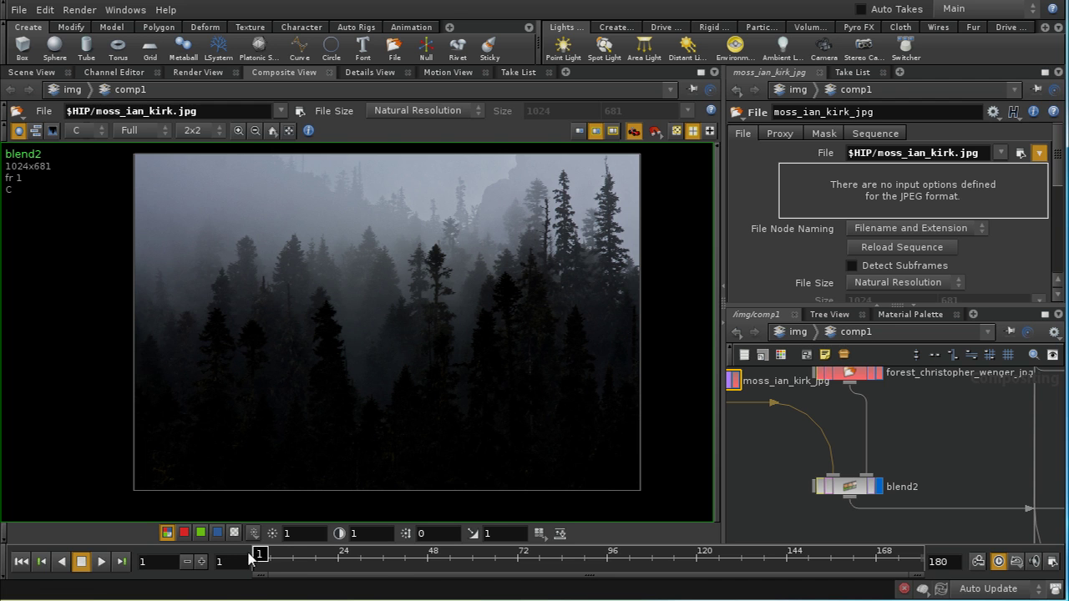
drag(292, 559, 400, 570)
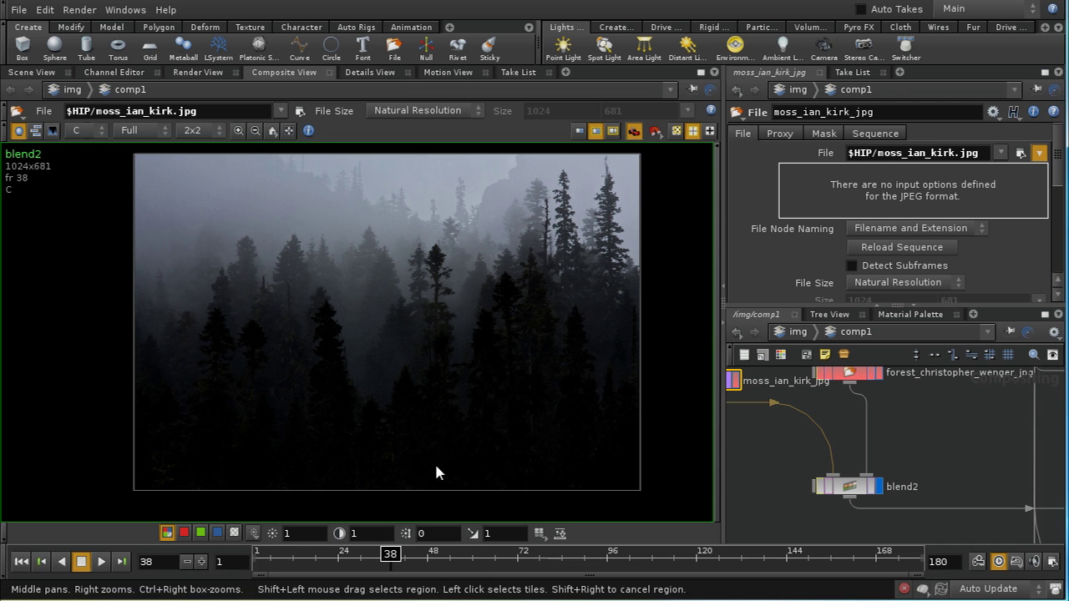
Compare the moss image with blend2's output, and check its Blend Factor while scrubbing from frame 1 to 144.
middle_drag(758, 455, 808, 440)
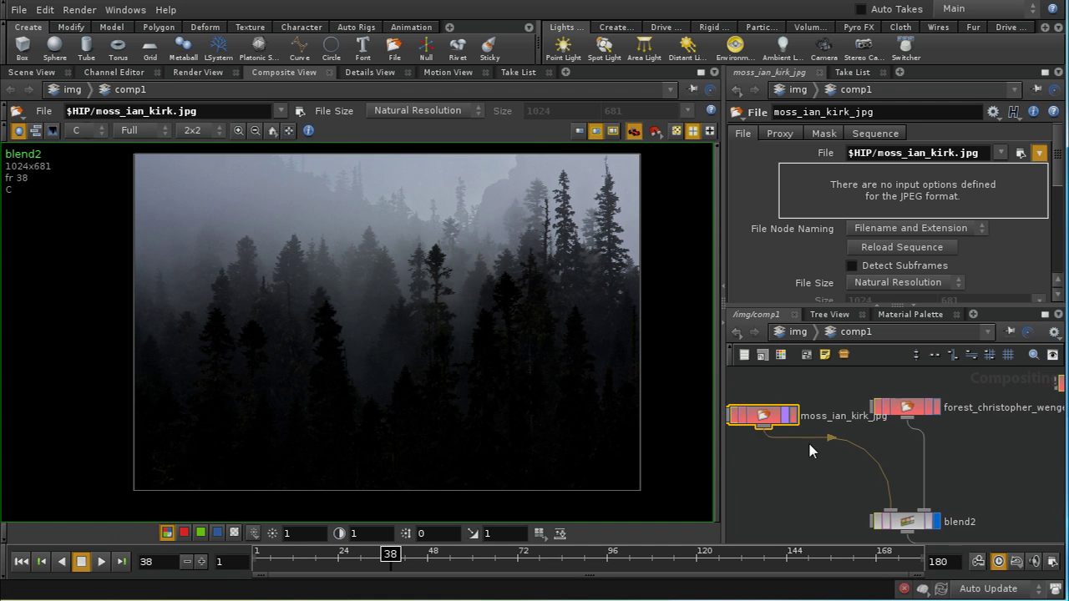
click(790, 418)
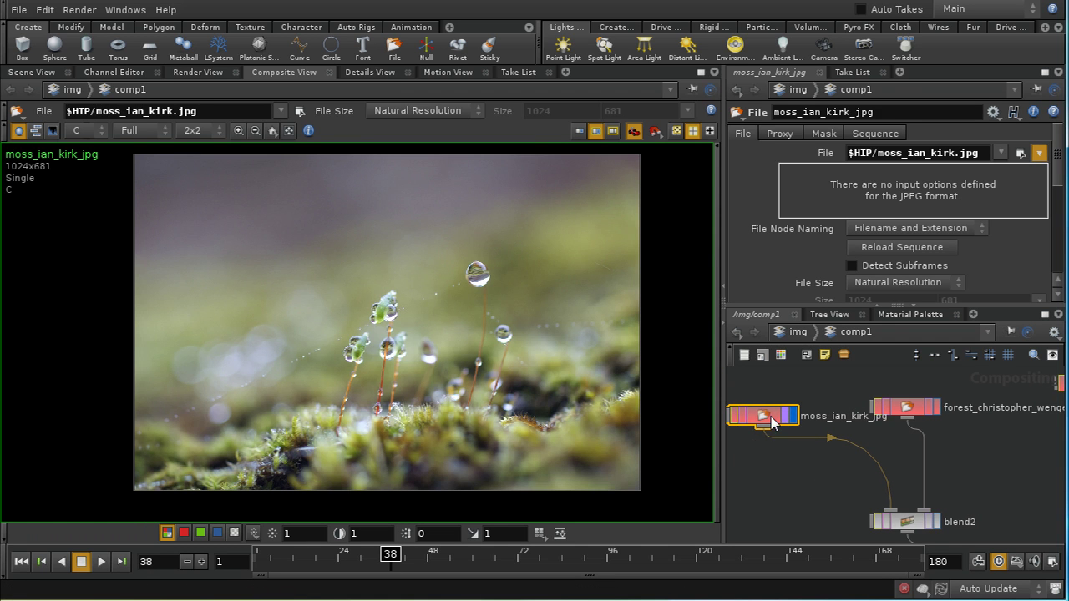
click(923, 526)
click(936, 522)
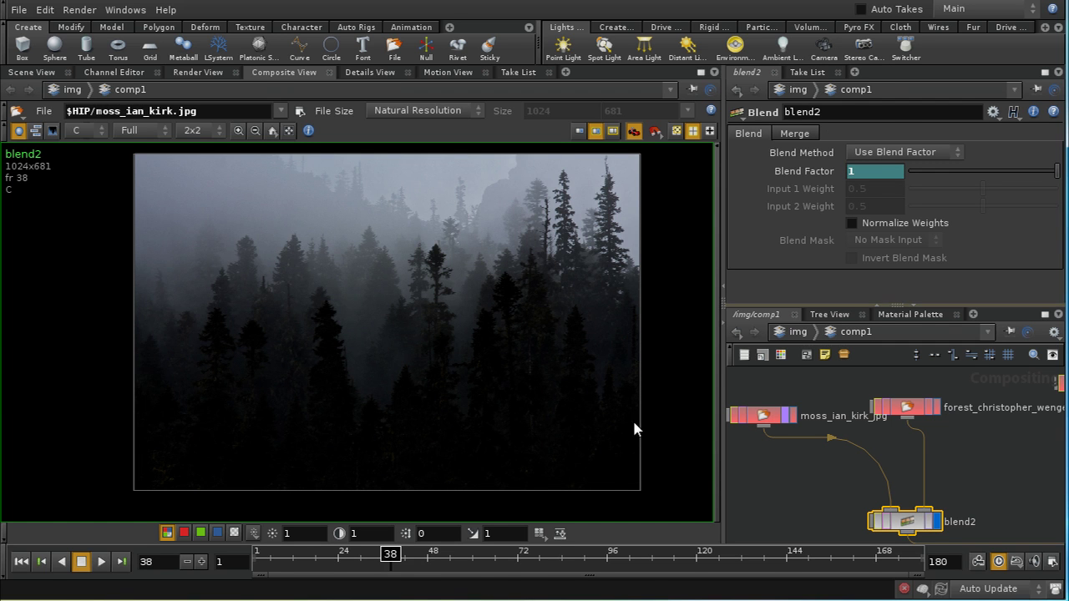
drag(397, 566, 250, 568)
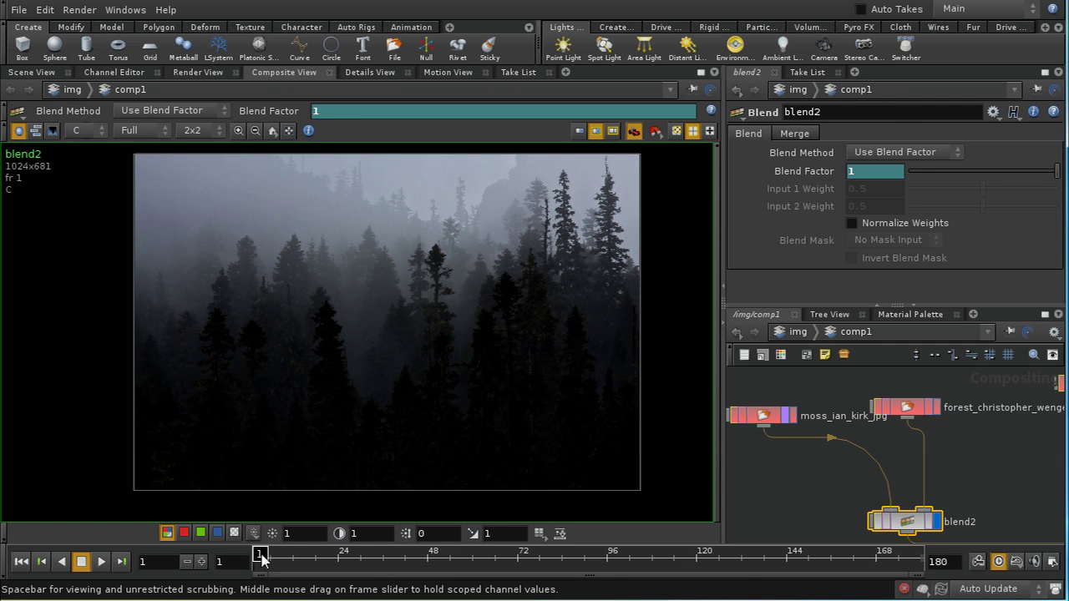
drag(261, 560, 785, 559)
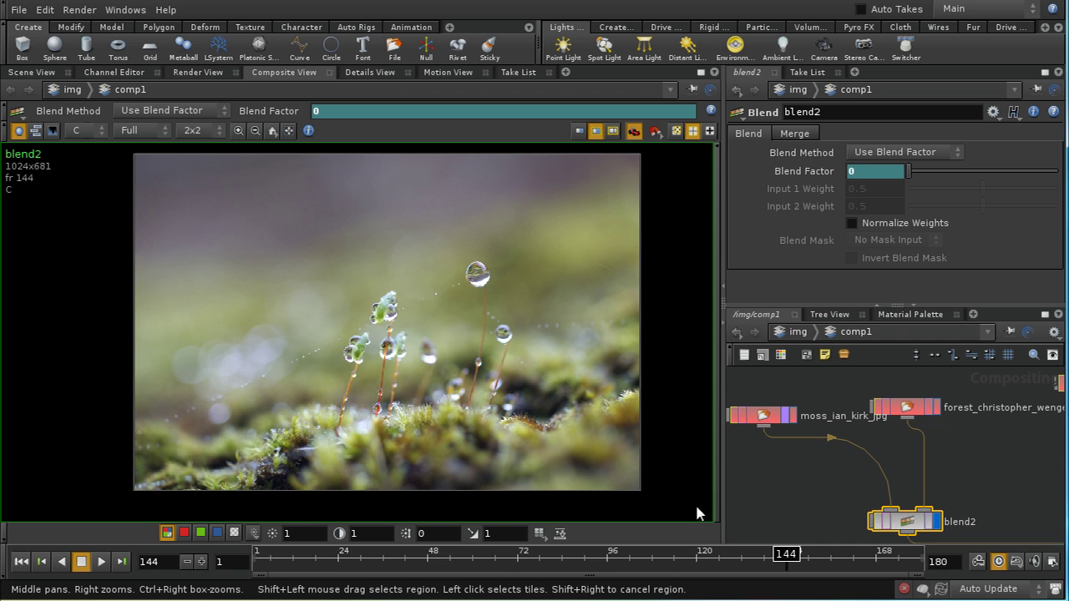
Follow the connections past black_background to over1 and examine over1's mask settings.
scroll(960, 451, down, 4)
middle_drag(972, 484, 723, 448)
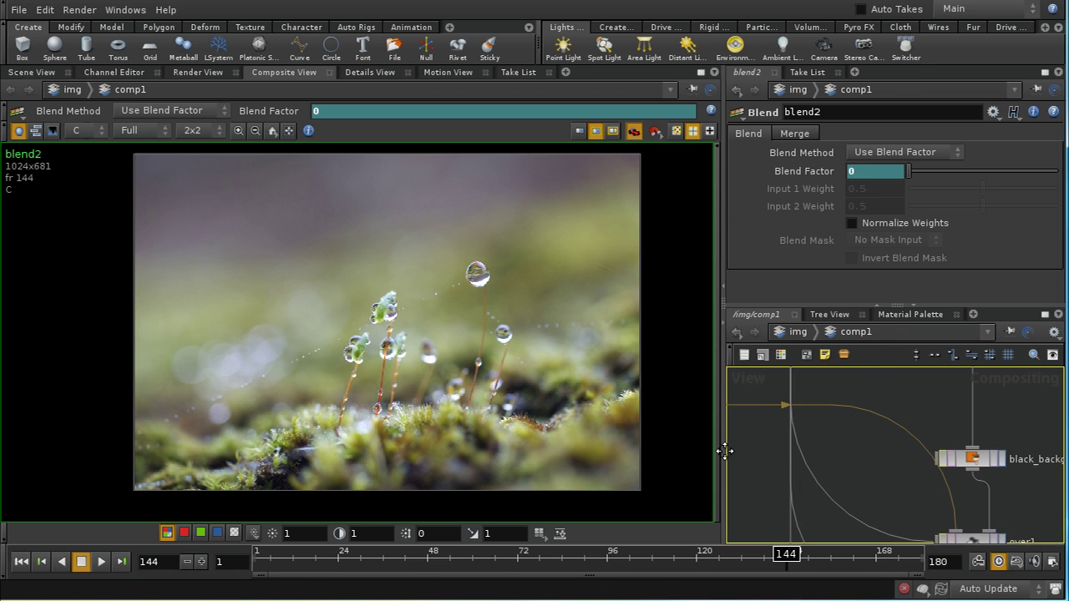
middle_drag(887, 456, 831, 374)
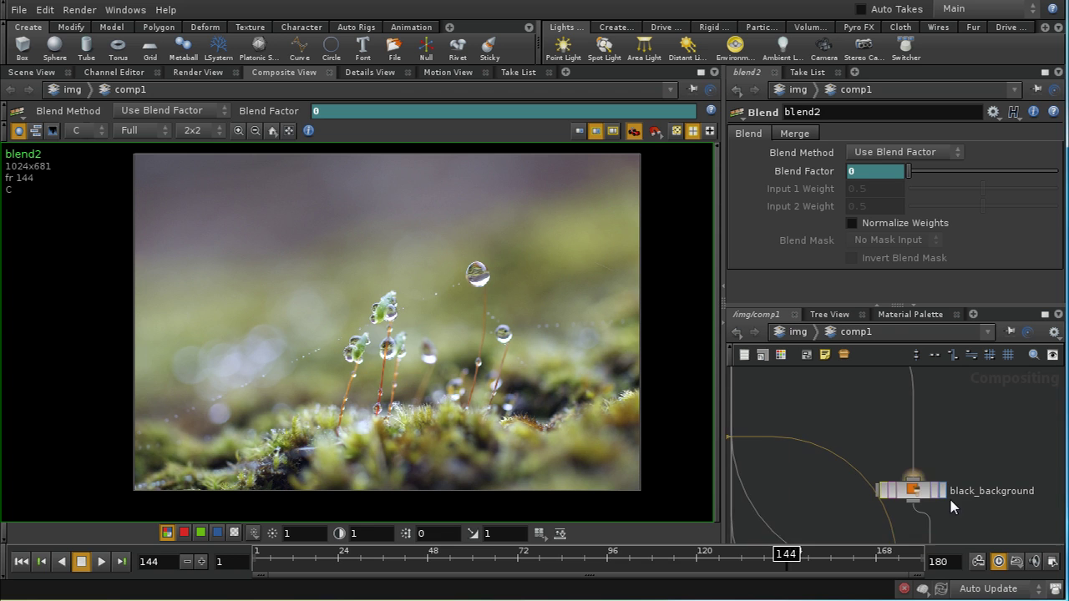
middle_drag(961, 523, 949, 428)
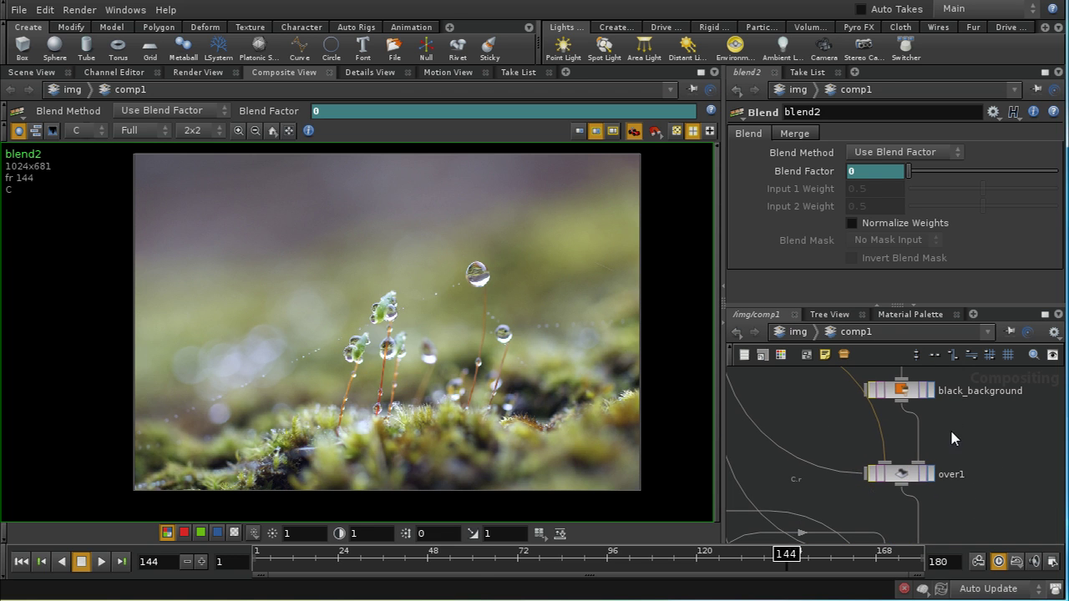
click(905, 476)
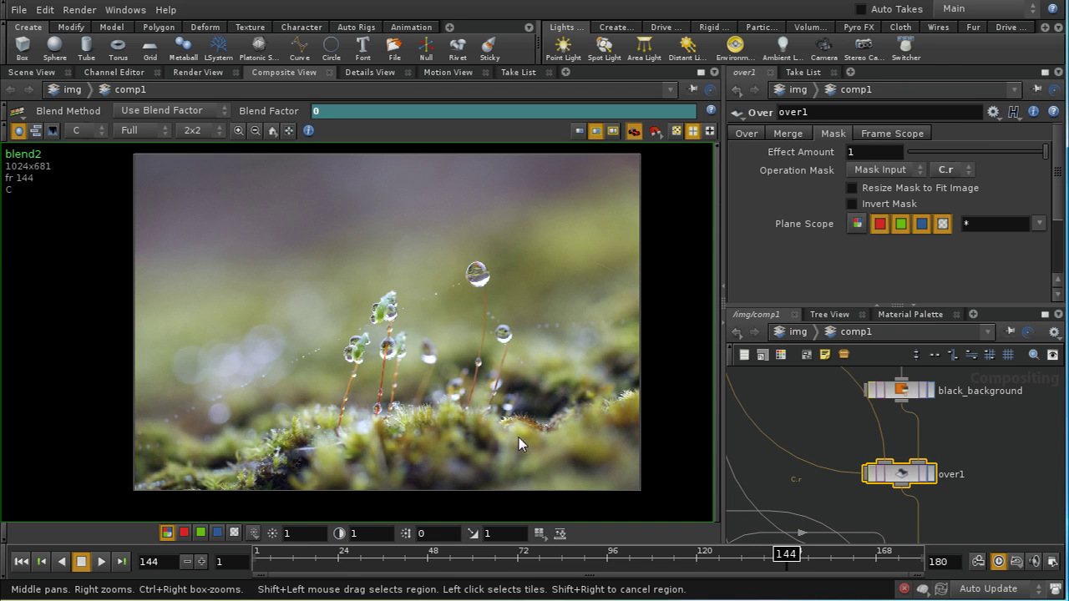
Display over1's output and follow its mask and image connections back to rgbout_F3_pic and black_background.
click(932, 476)
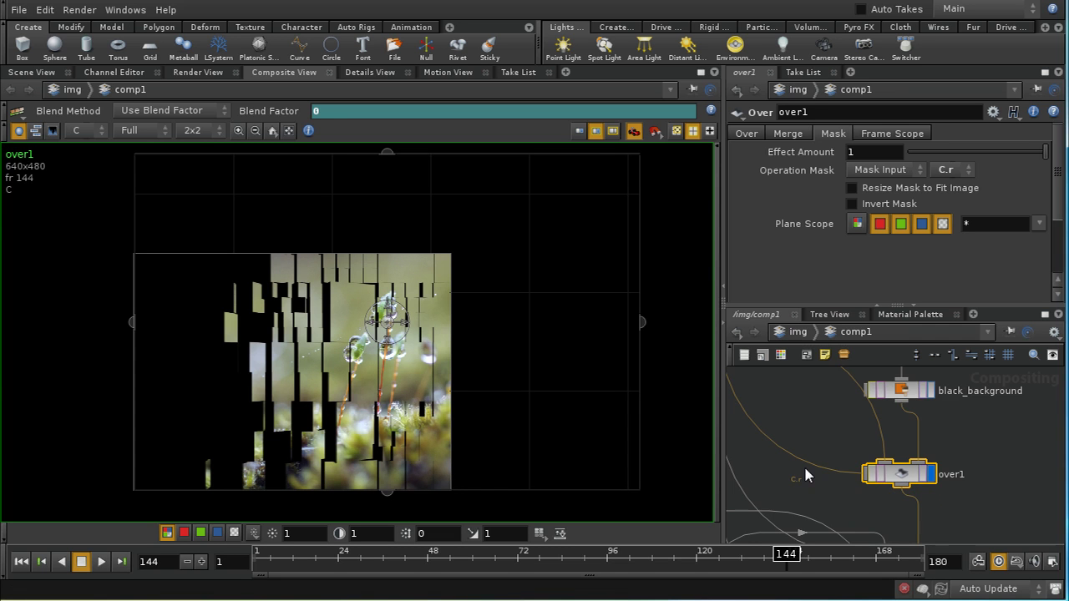
middle_drag(803, 464, 825, 495)
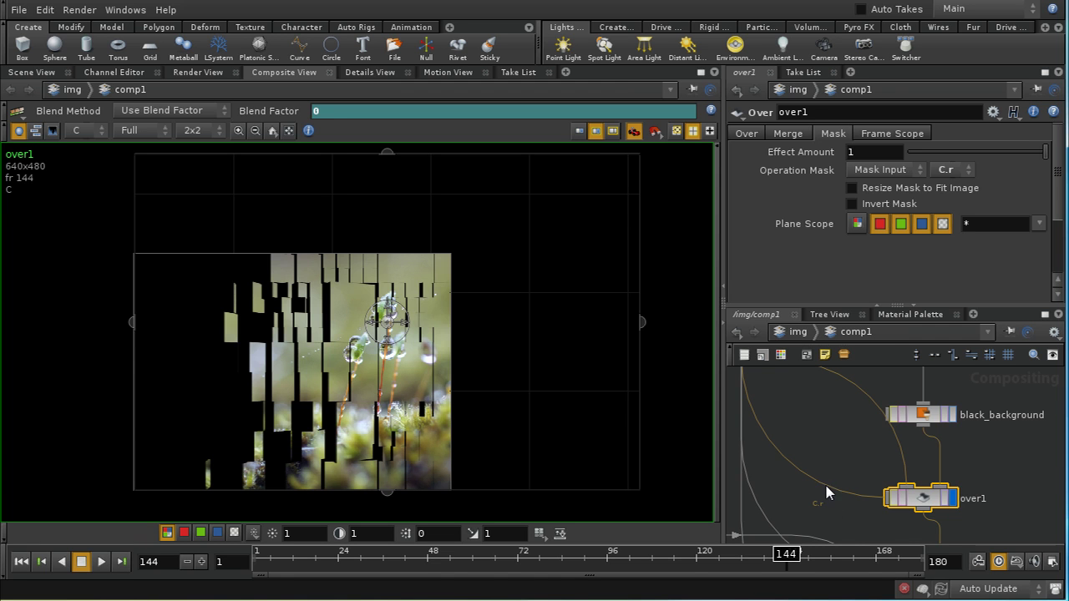
middle_drag(823, 444, 835, 462)
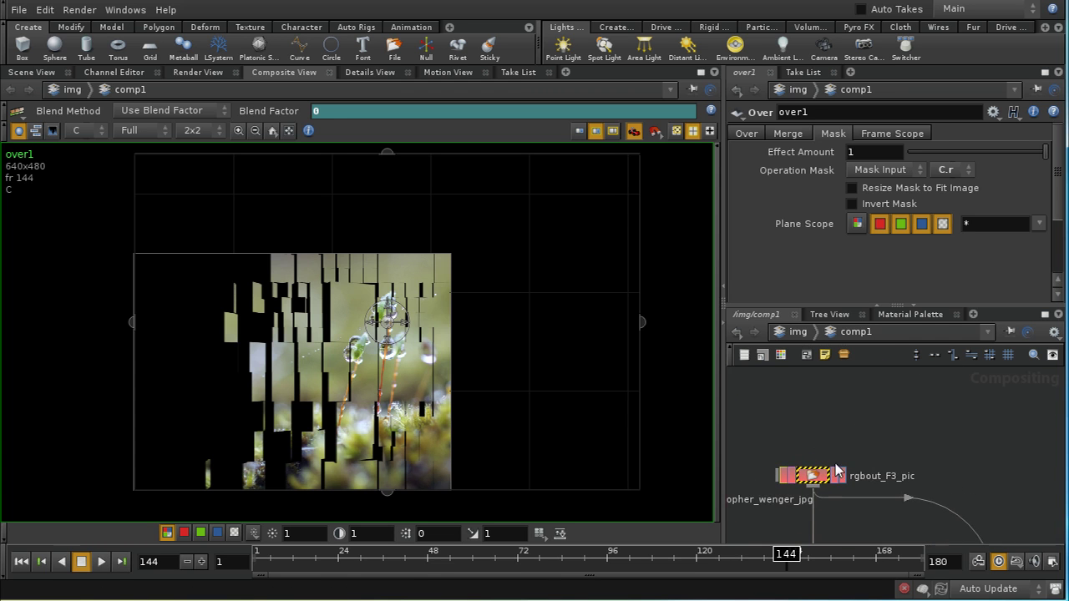
middle_drag(857, 528, 848, 365)
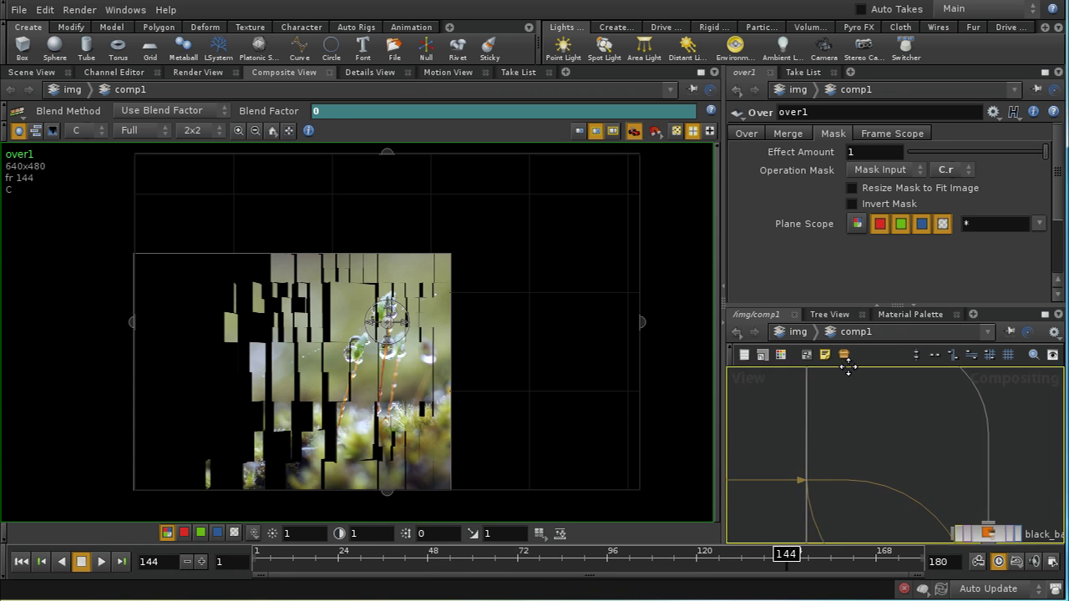
middle_drag(888, 499, 866, 425)
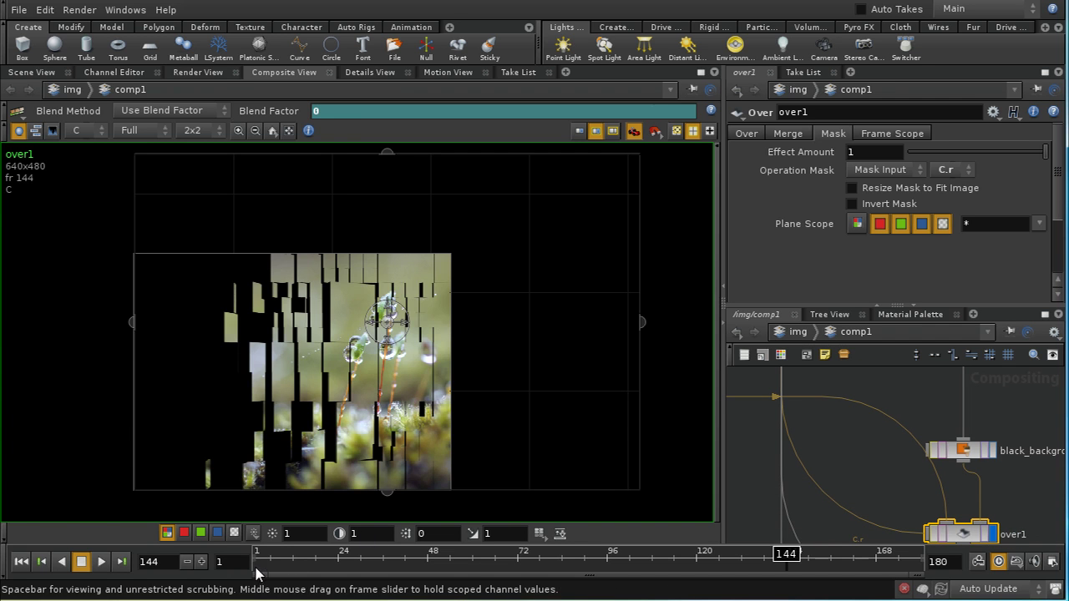
Scrub over1's result from frame 1 to frame 37, closing the console window.
drag(257, 573, 234, 565)
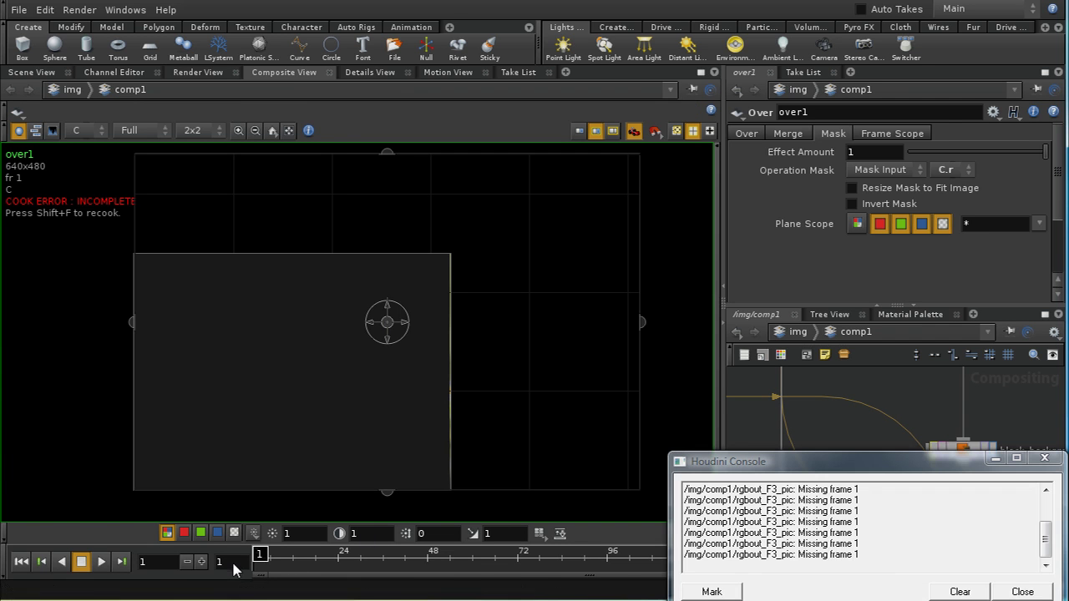
click(1022, 591)
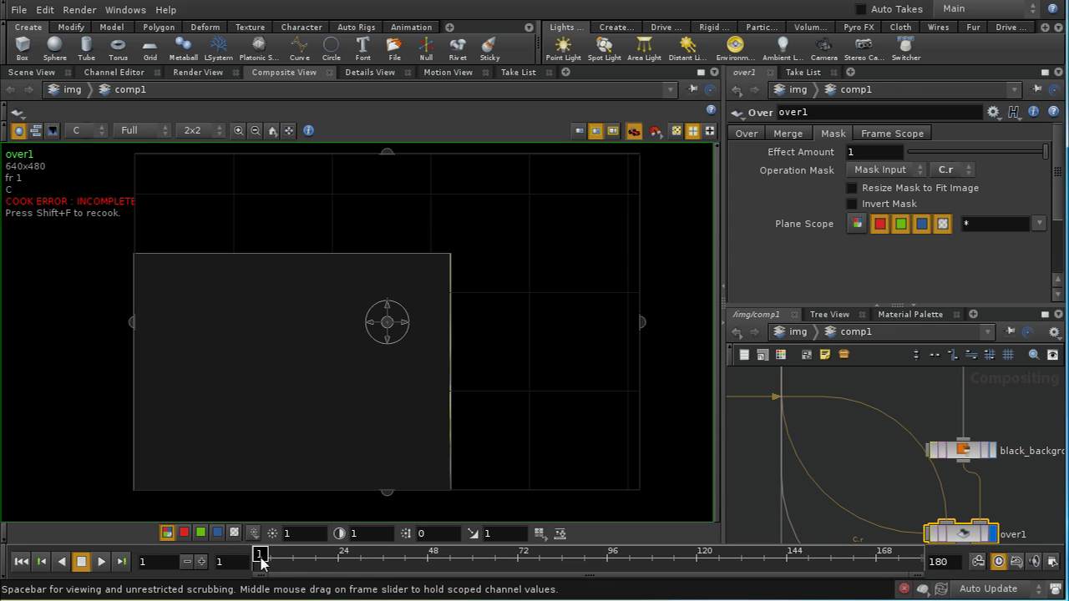
drag(260, 562, 268, 564)
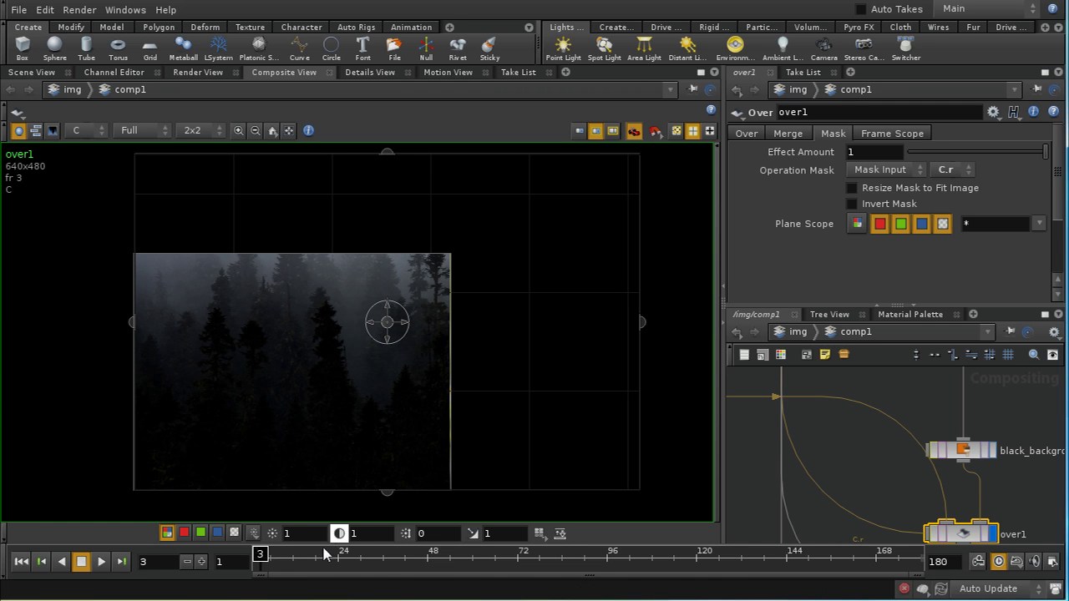
drag(259, 559, 386, 574)
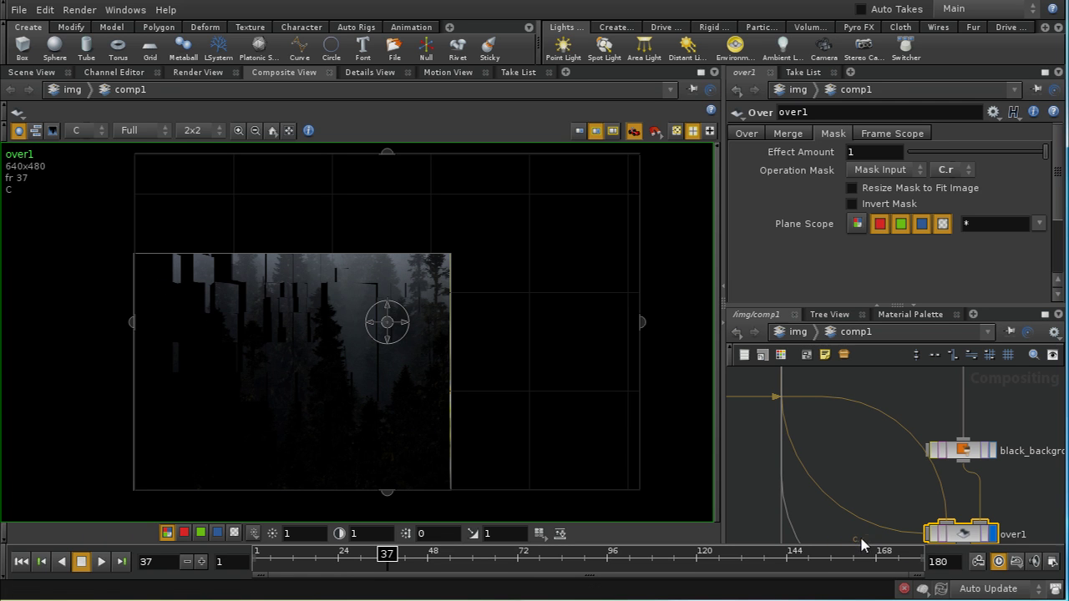
Display over2's output with its C.b mask and trace its inputs through the network to blend1.
middle_drag(875, 522, 810, 410)
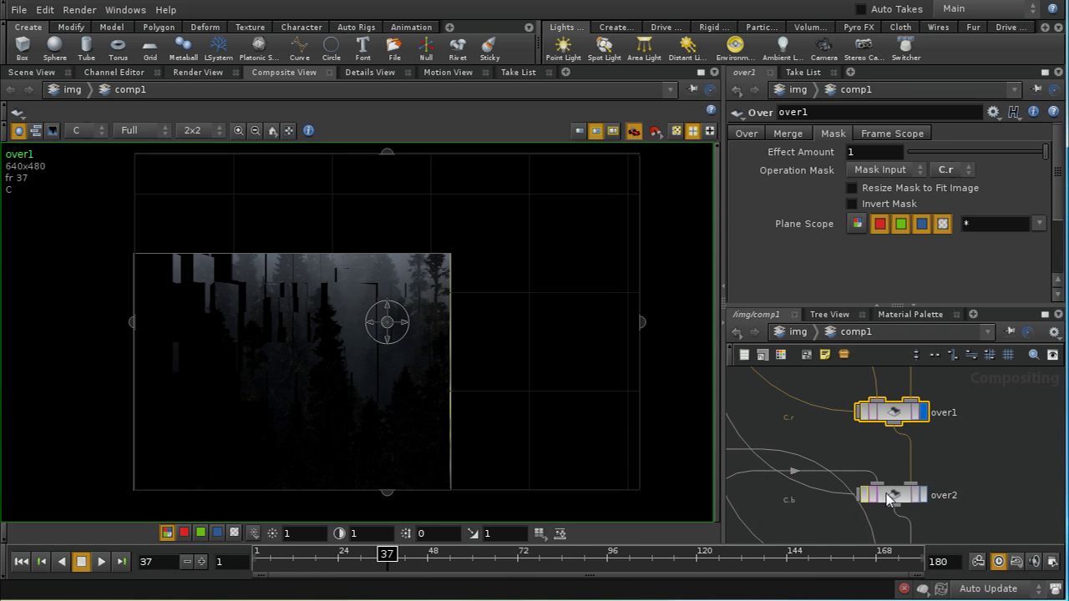
click(921, 504)
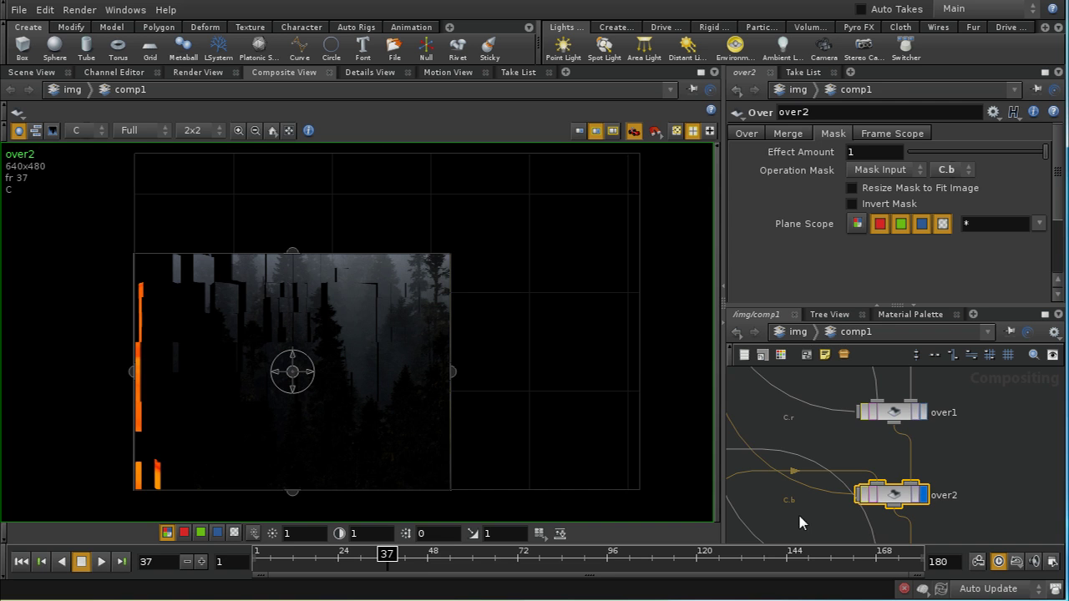
middle_drag(799, 518, 836, 423)
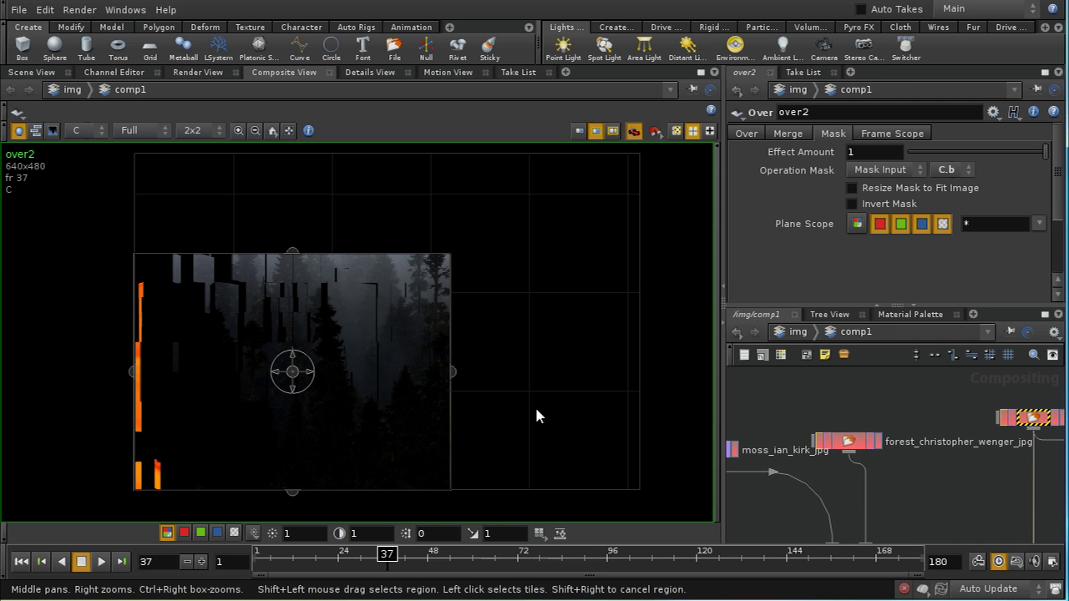
middle_drag(847, 451, 841, 403)
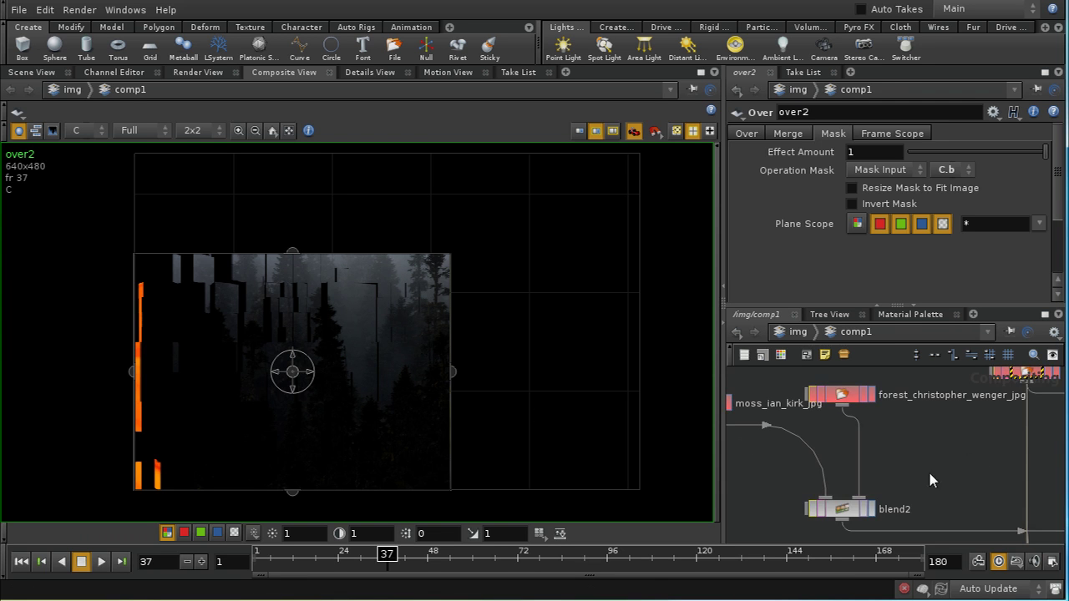
middle_drag(929, 473, 831, 412)
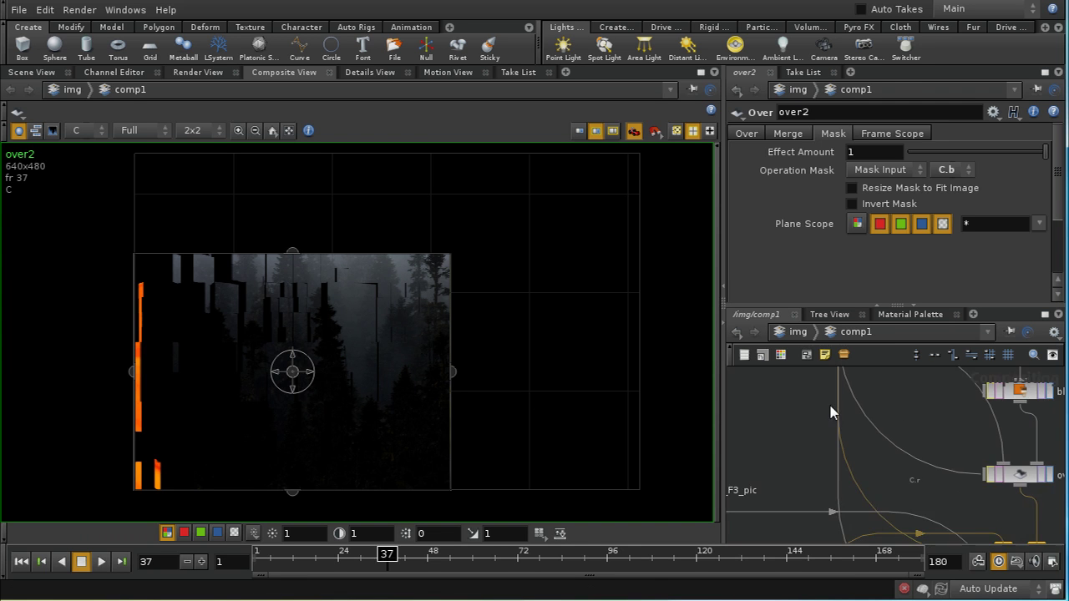
middle_drag(953, 506, 904, 514)
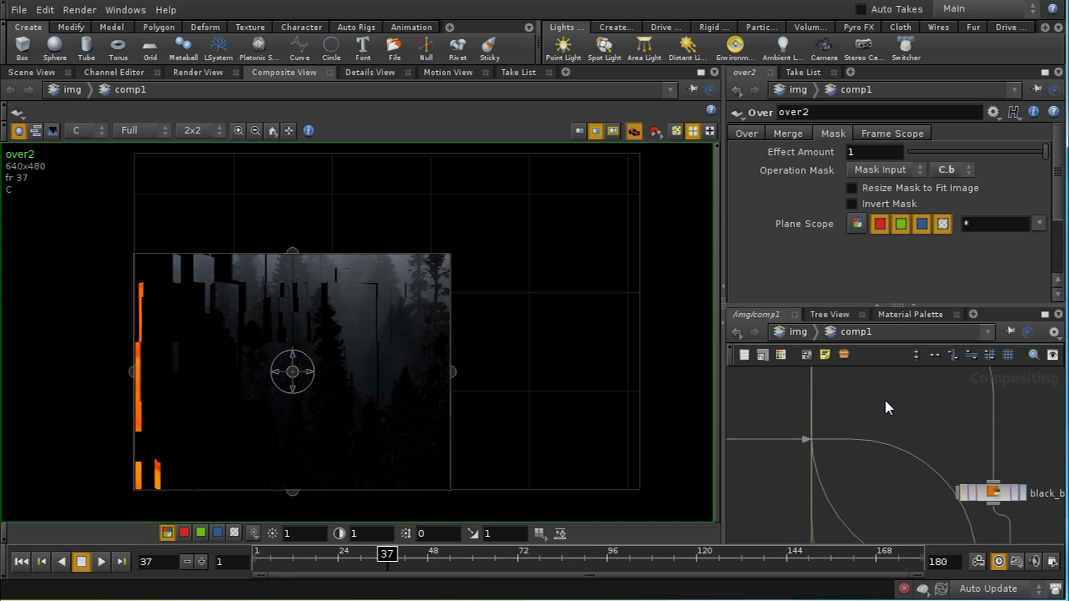
middle_drag(888, 408, 1017, 498)
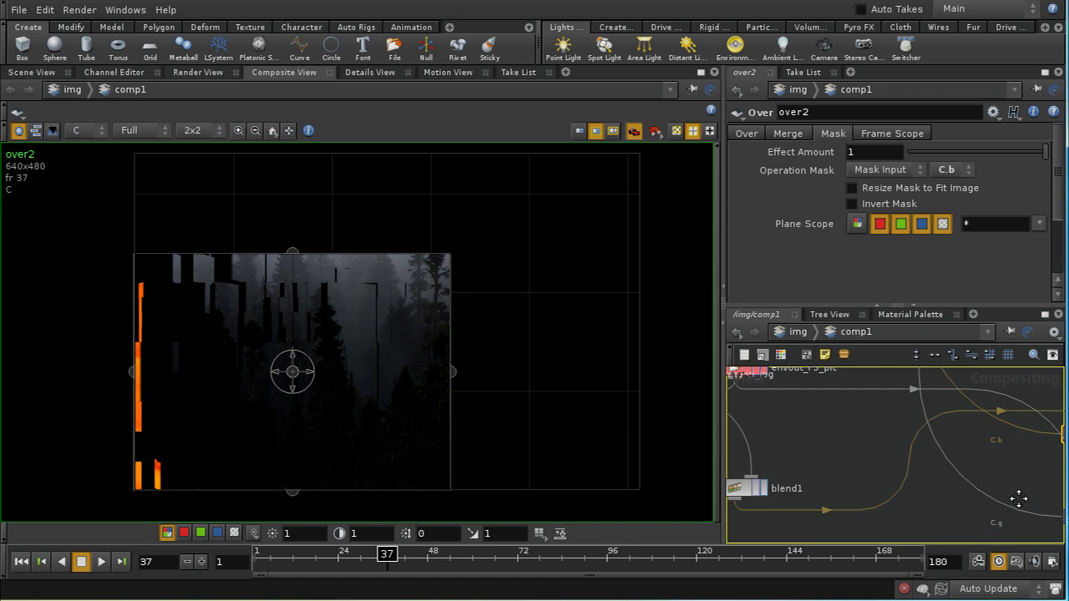
middle_drag(866, 479, 925, 454)
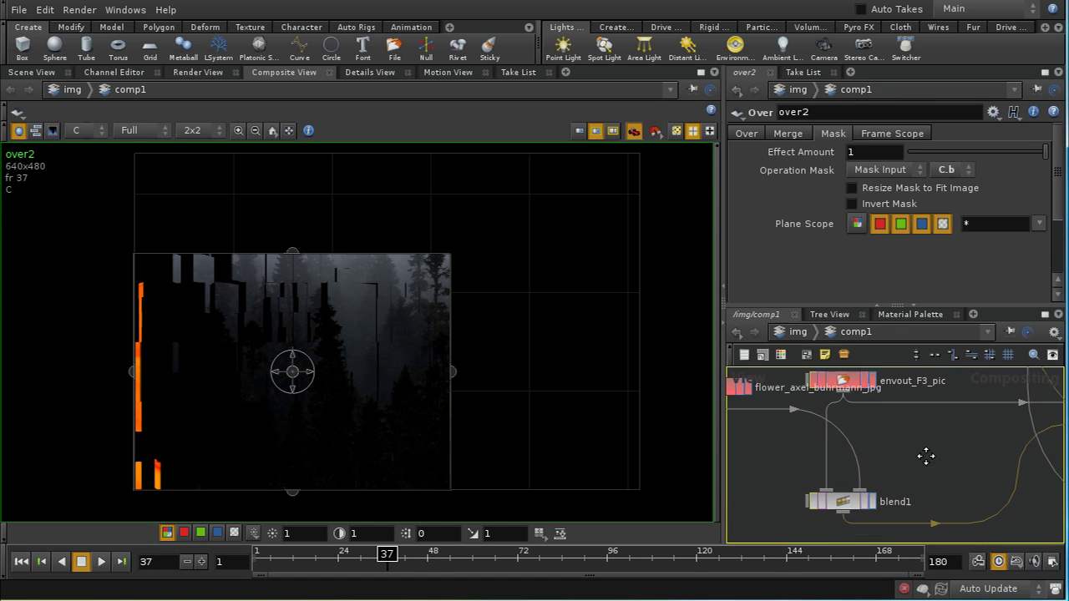
View blend1's output and the envout_F3_pic render that feeds it.
click(853, 501)
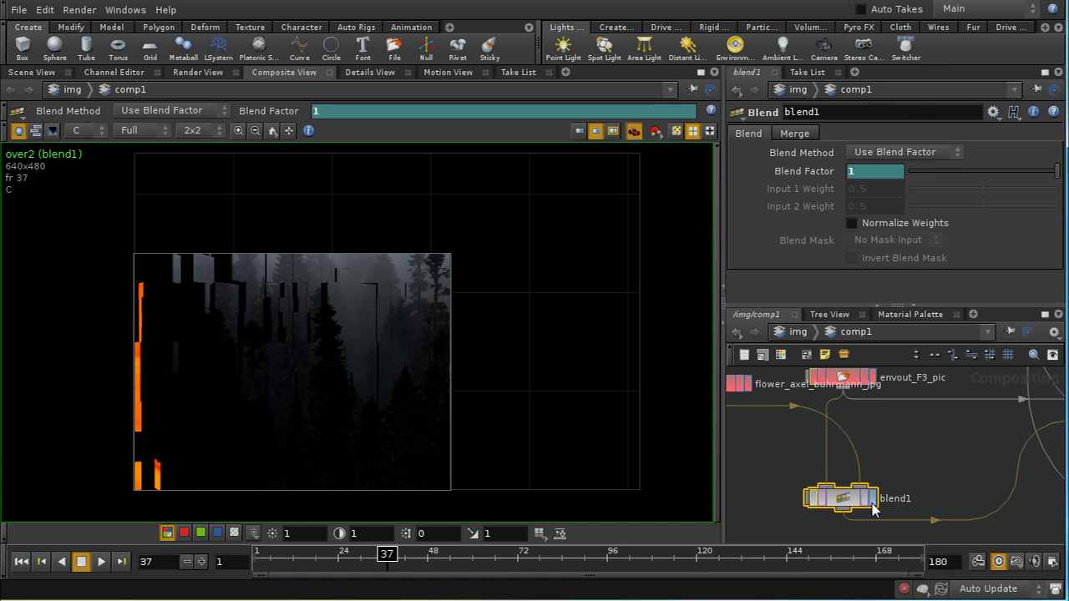
click(872, 501)
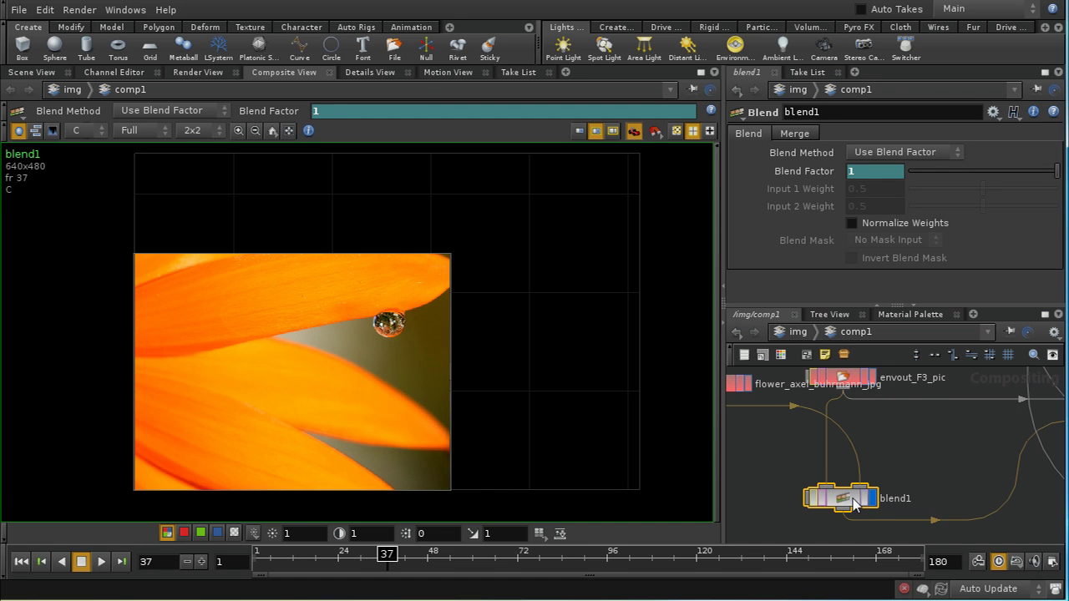
middle_drag(875, 401, 916, 465)
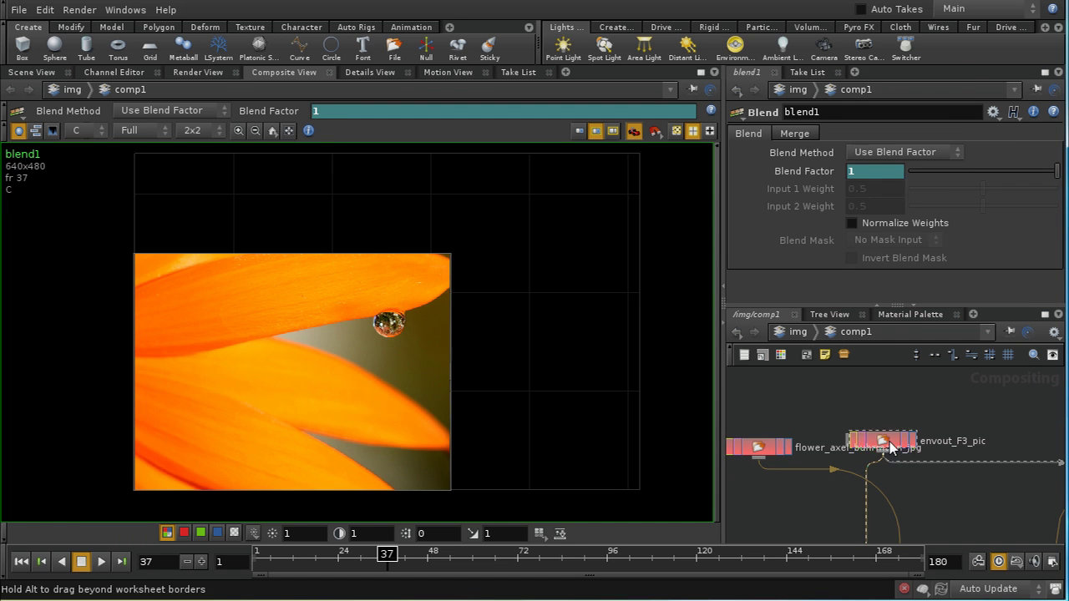
click(890, 449)
click(913, 441)
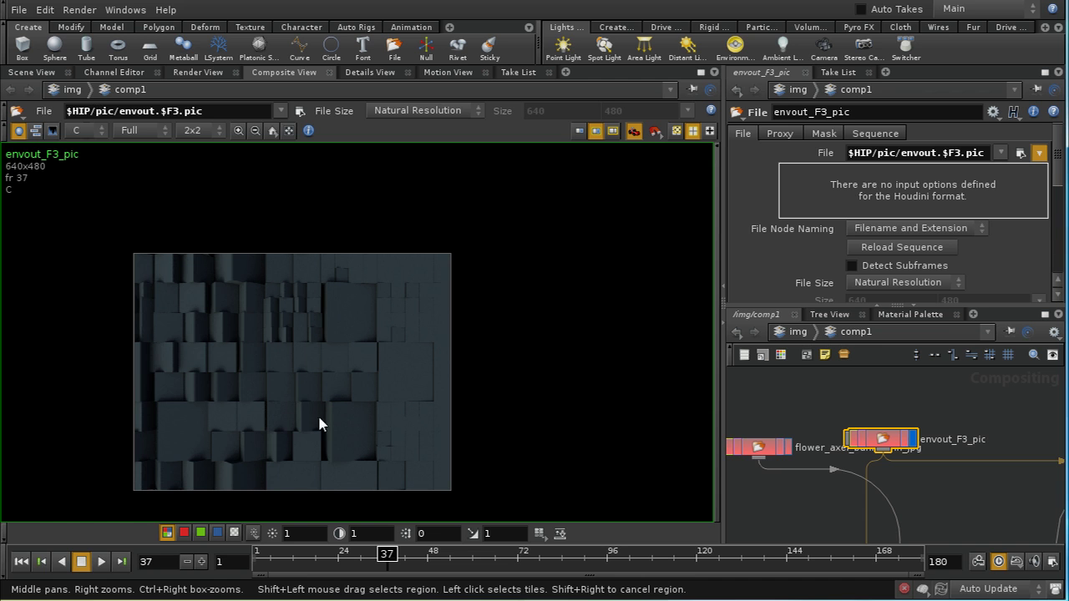
Display blend1 again at frame 9 and check its Blend Factor while scrubbing to frame 32.
middle_drag(959, 499, 954, 398)
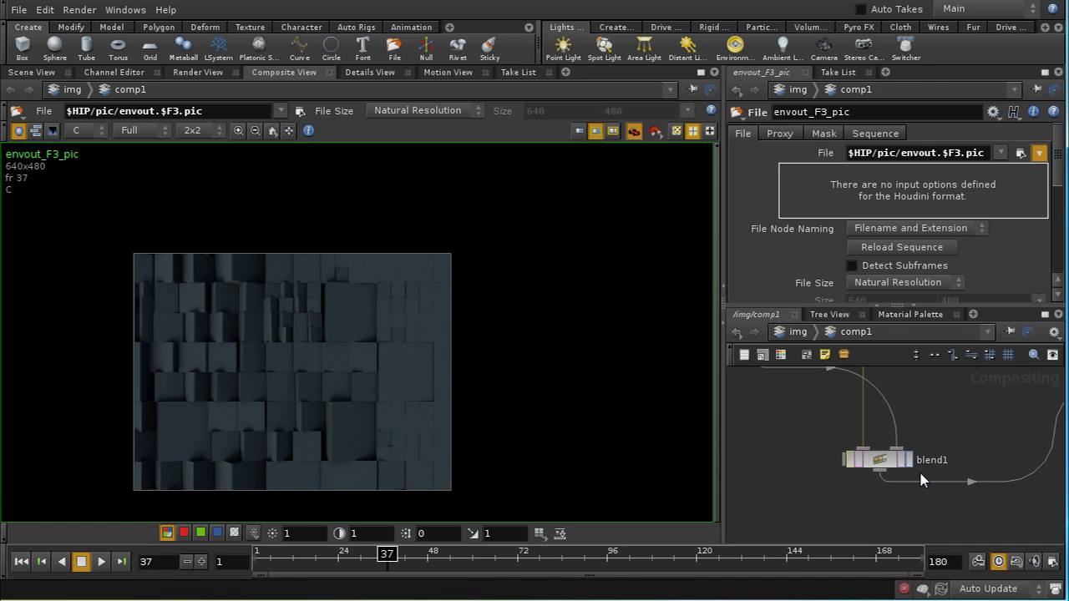
click(909, 459)
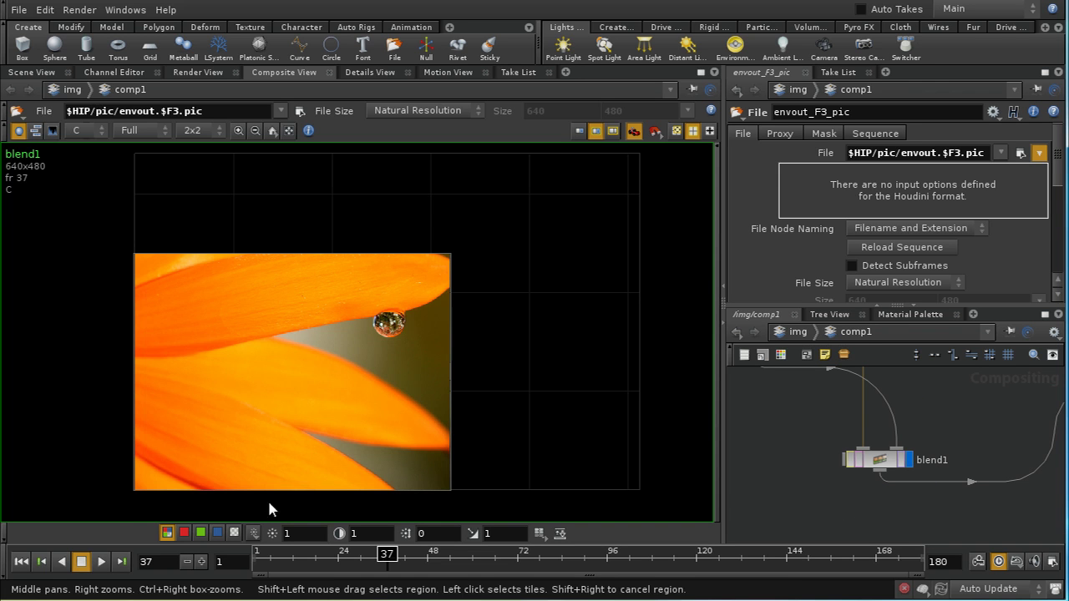
mouse_move(387, 553)
mouse_down()
mouse_move(267, 556)
mouse_move(246, 569)
mouse_move(285, 558)
mouse_up()
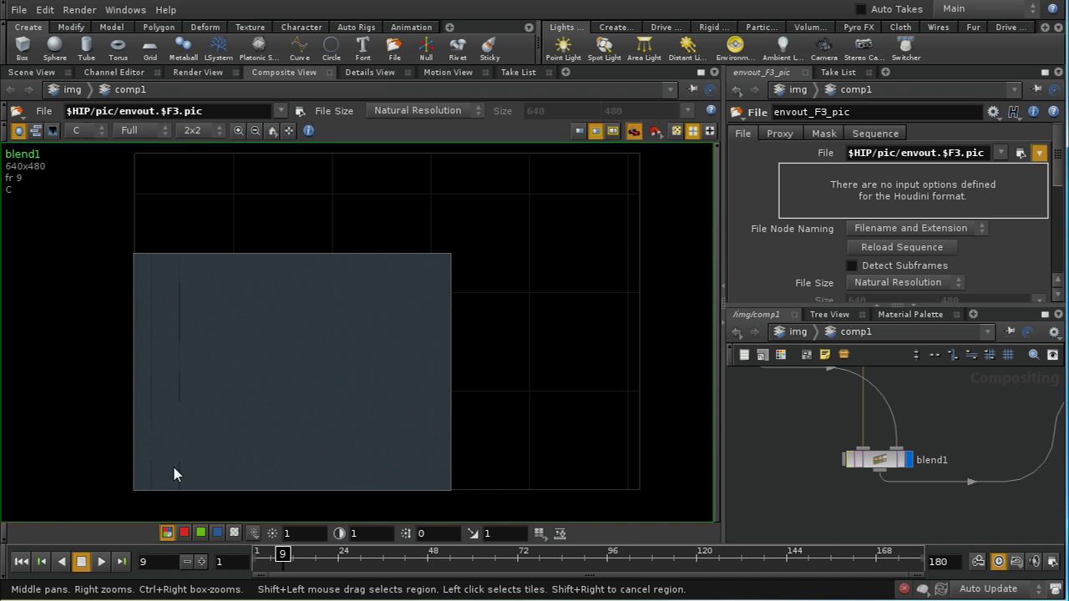
middle_drag(800, 390, 819, 481)
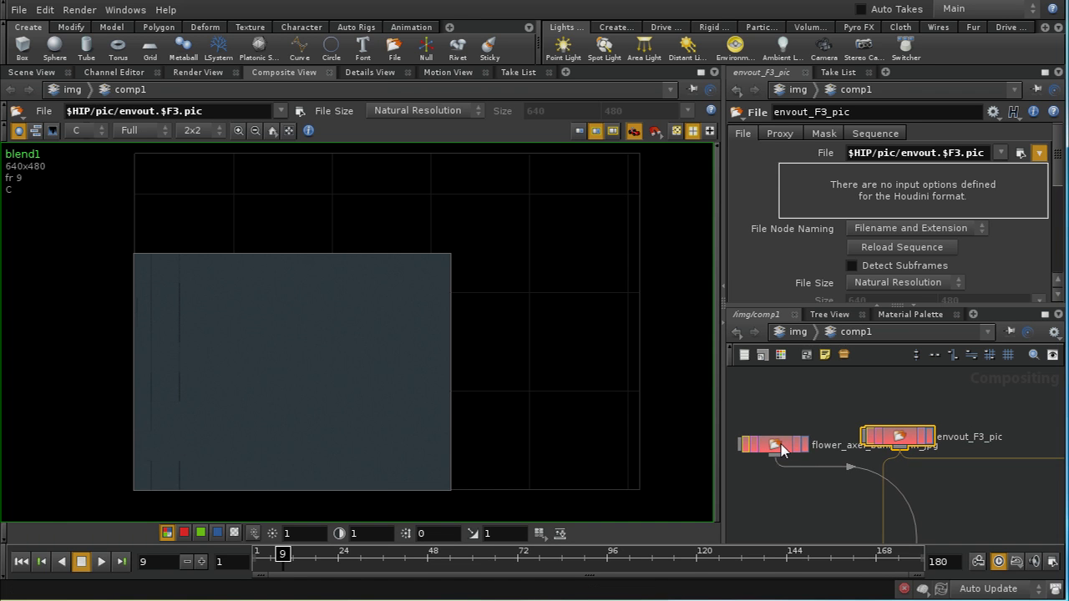
middle_drag(981, 512, 930, 424)
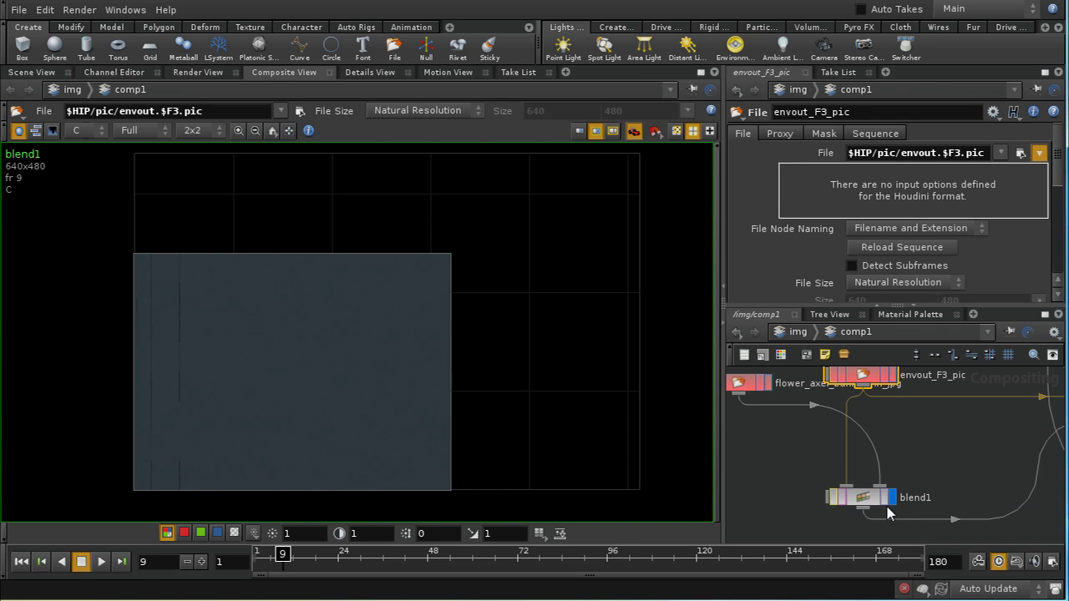
click(870, 502)
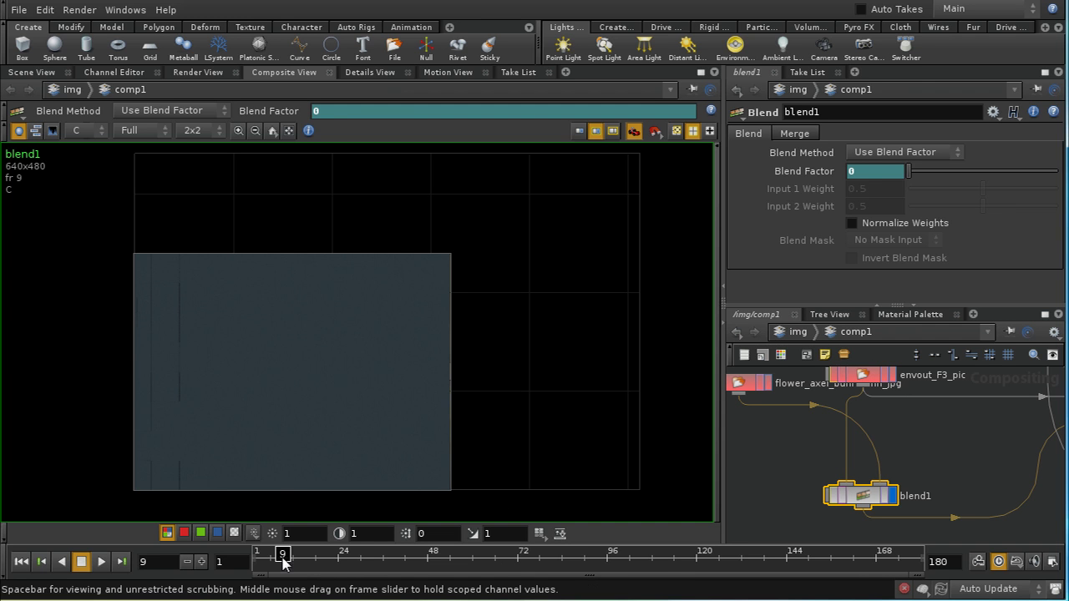
drag(284, 556, 367, 557)
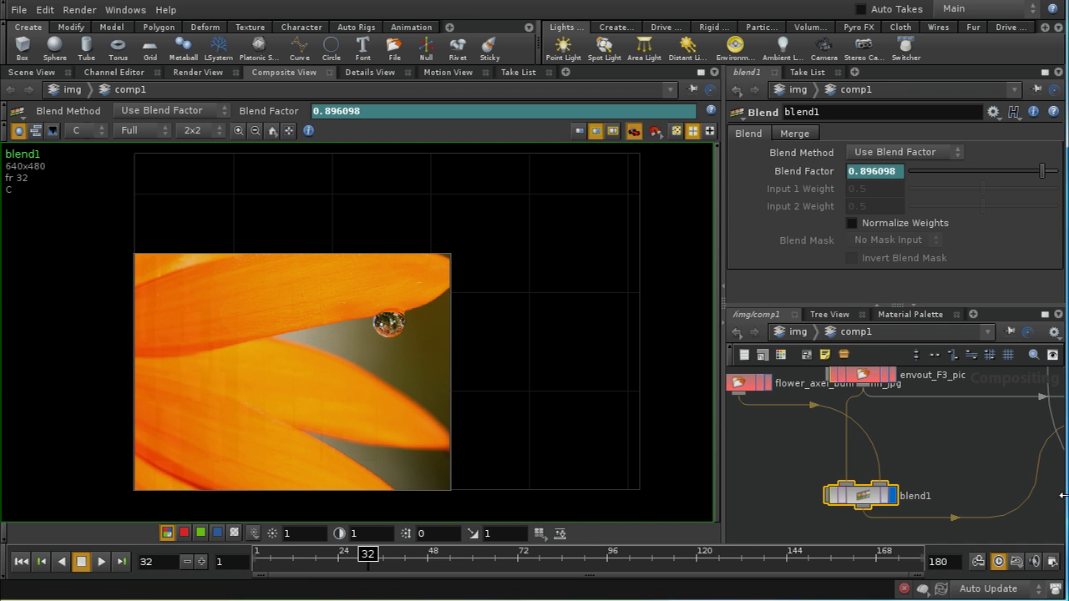
Return to over2, display its output and scrub the animation from frame 32 to frame 66.
scroll(852, 424, up, 5)
middle_drag(1026, 470, 884, 511)
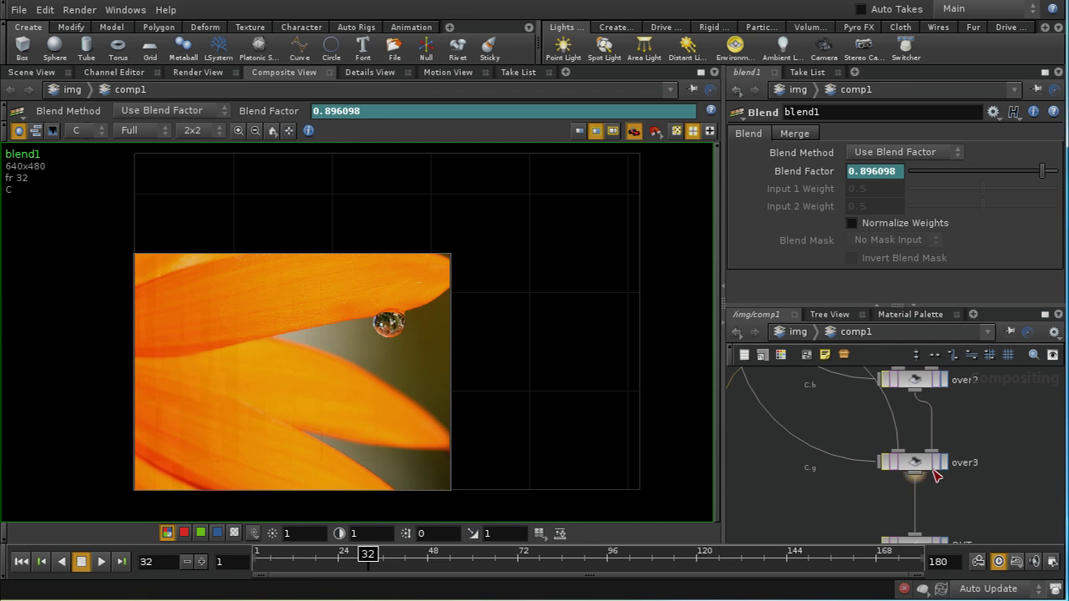
middle_drag(957, 437, 971, 486)
click(956, 429)
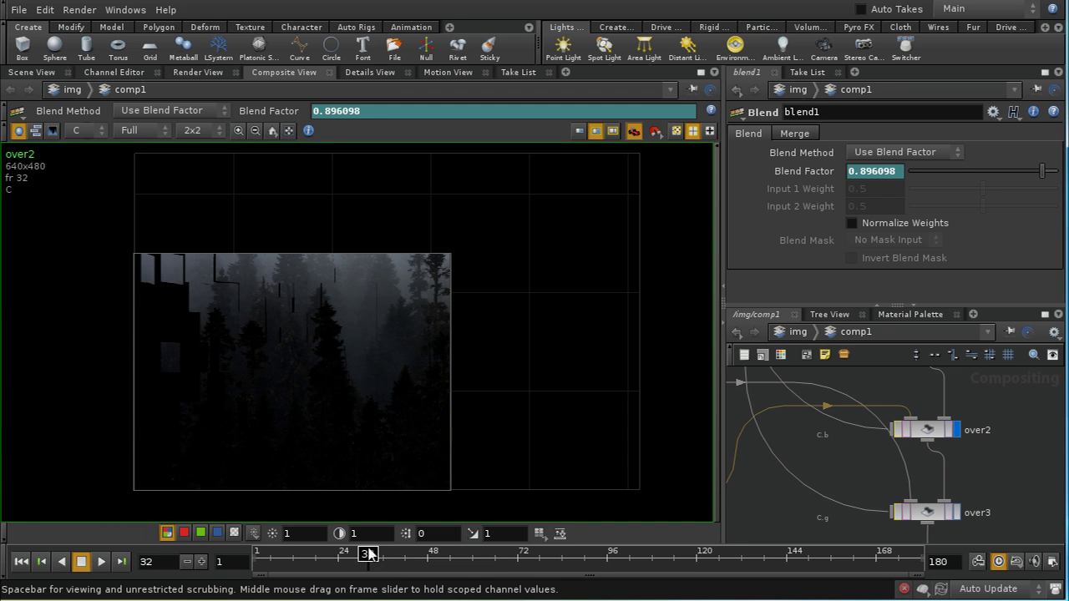
drag(369, 554, 495, 555)
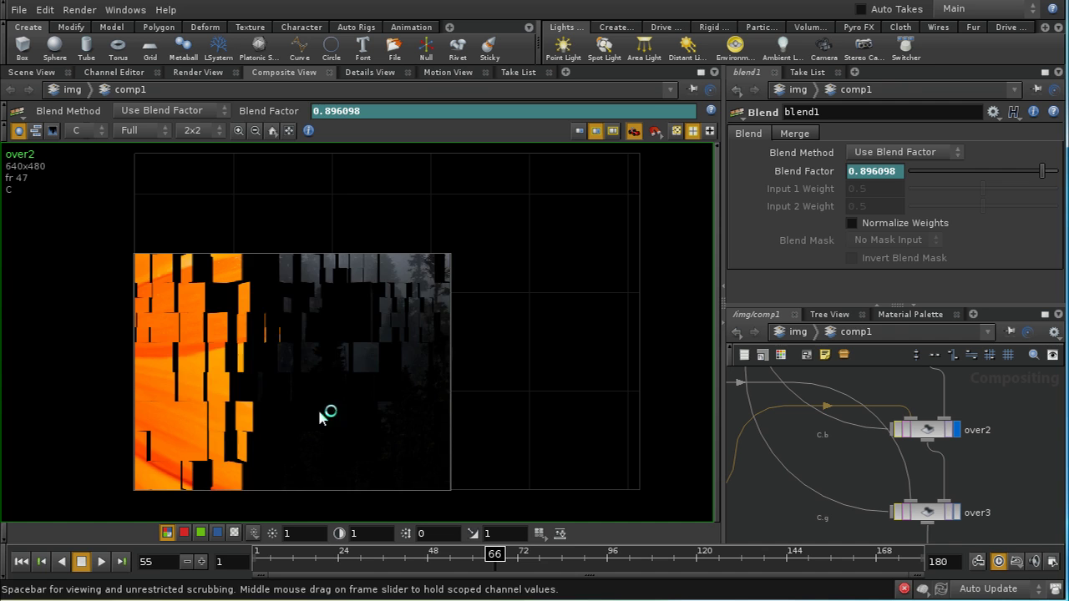
Examine over3's mask settings, display its output and scrub back to frame 52.
click(933, 523)
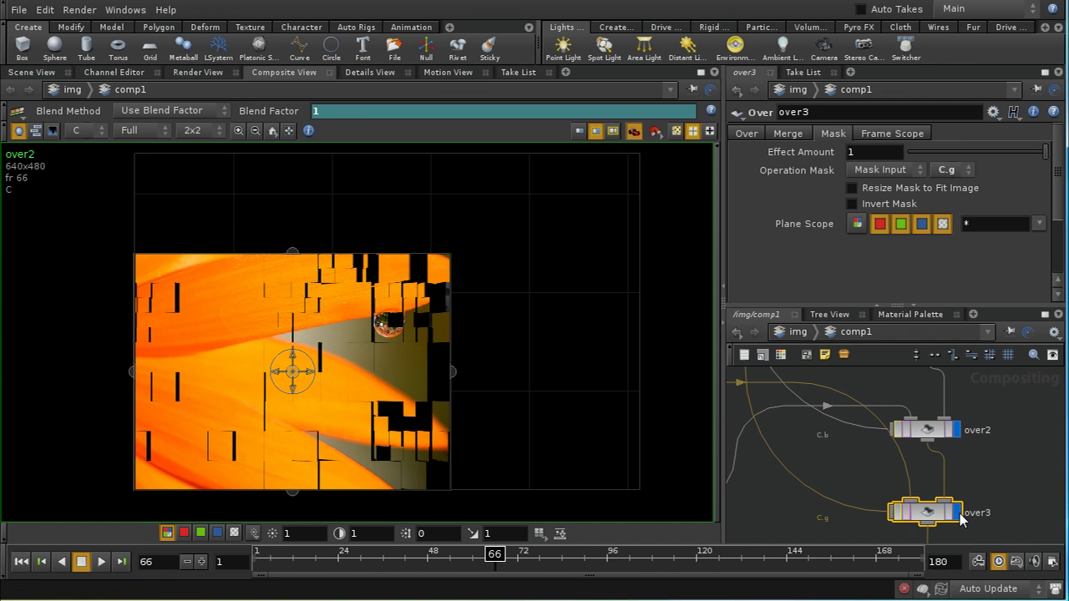
click(957, 513)
middle_drag(962, 515, 948, 435)
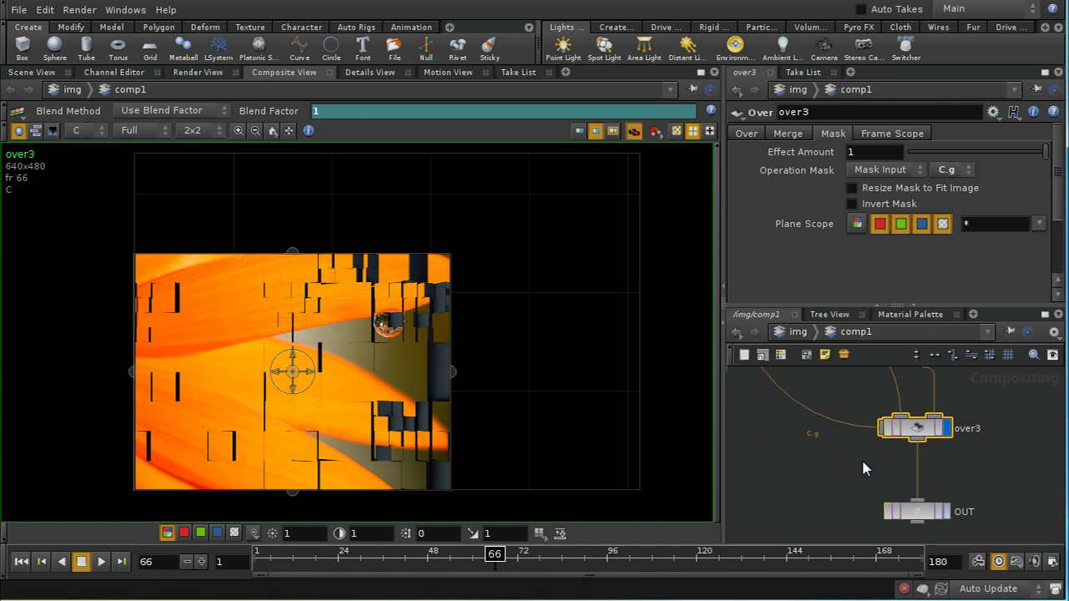
mouse_move(506, 566)
mouse_down()
mouse_move(301, 571)
mouse_move(443, 579)
mouse_up()
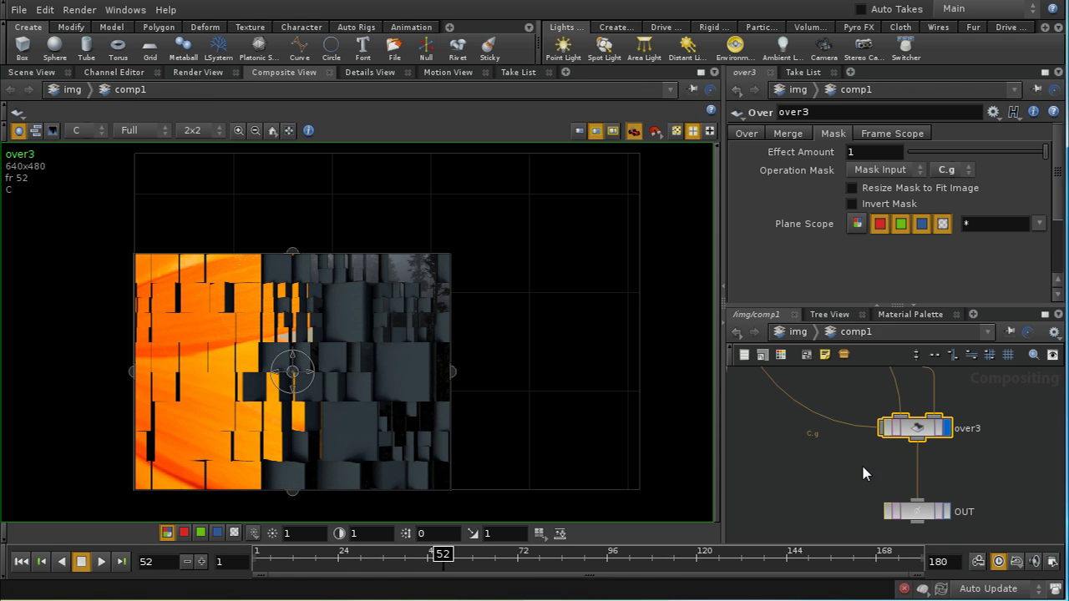
Select the OUT null below over3 and display its output.
click(942, 515)
click(942, 511)
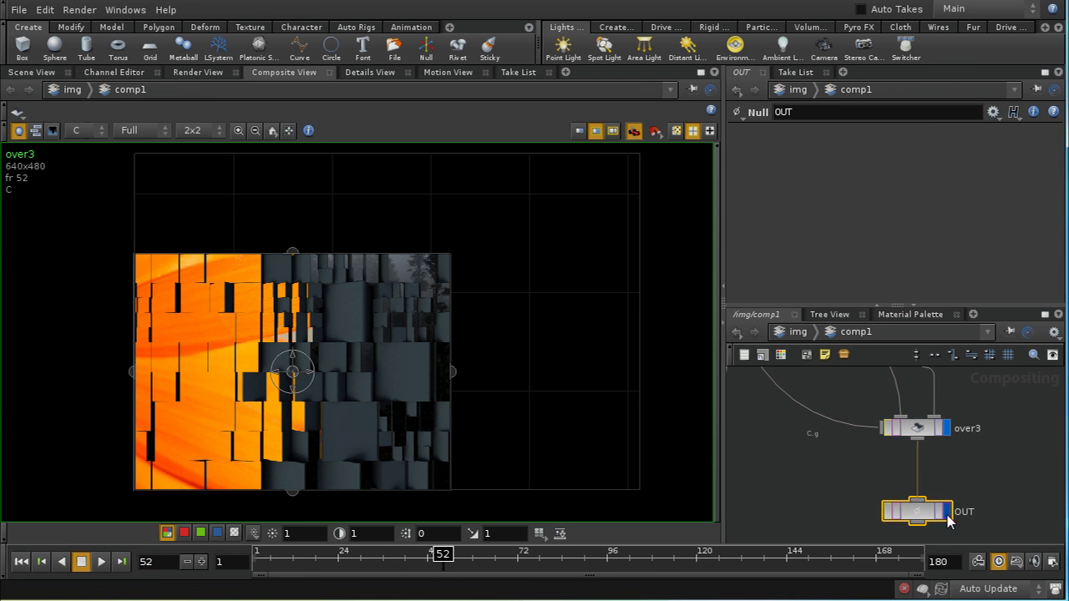
Add a ROP File Output node connected to the OUT null and place it just below and beside OUT.
key(f)
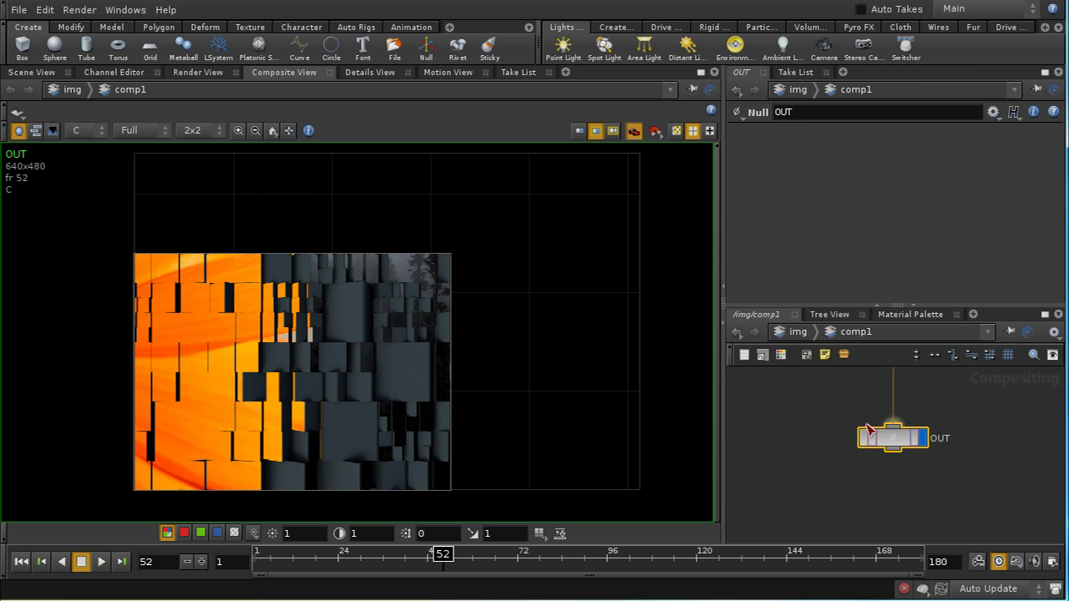
key(Tab)
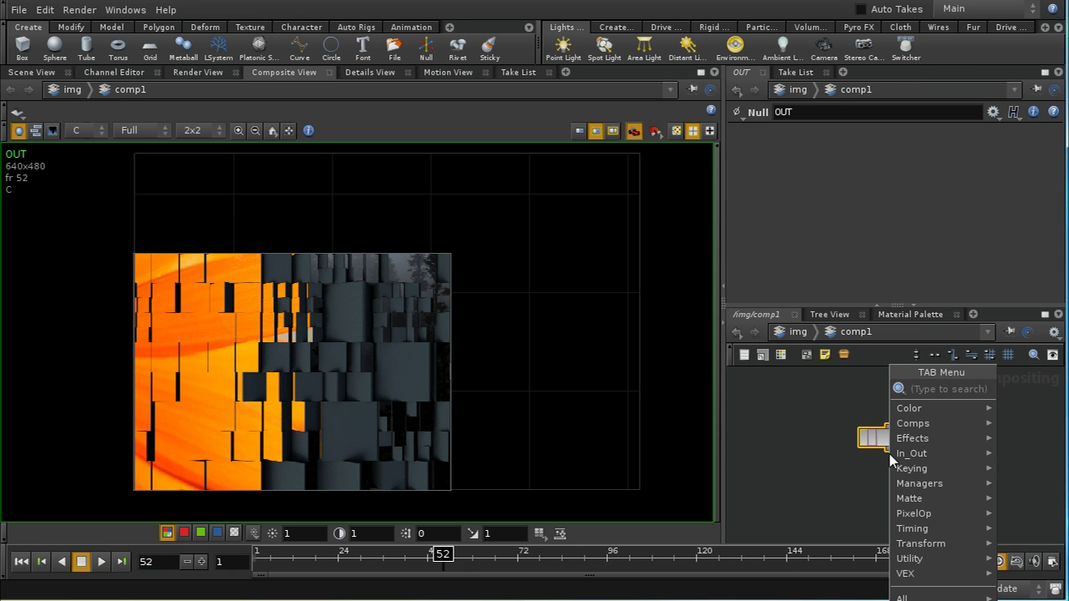
text(rop)
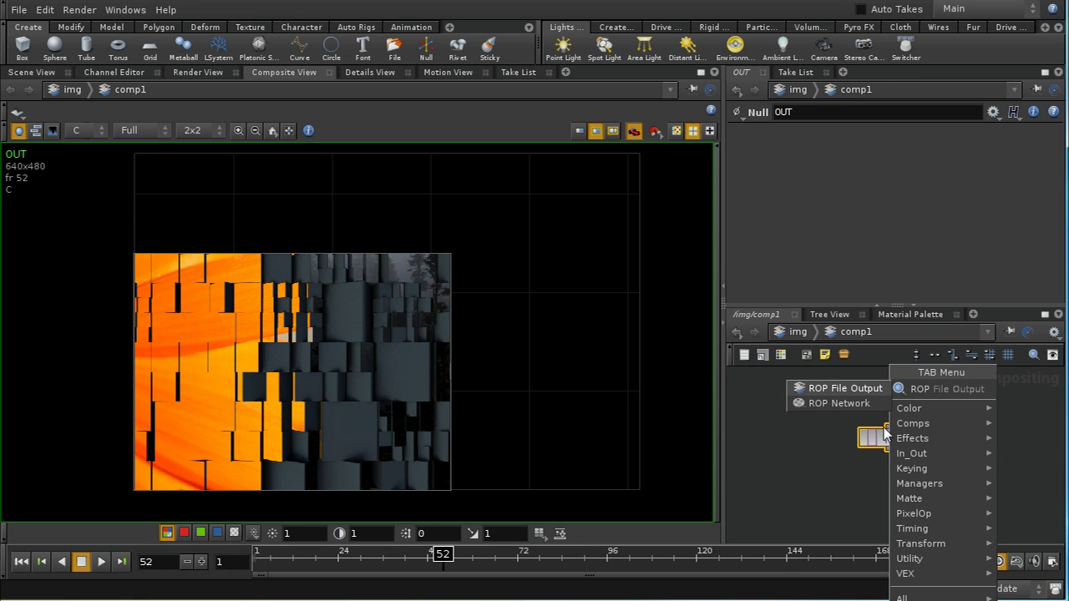
click(876, 390)
click(968, 503)
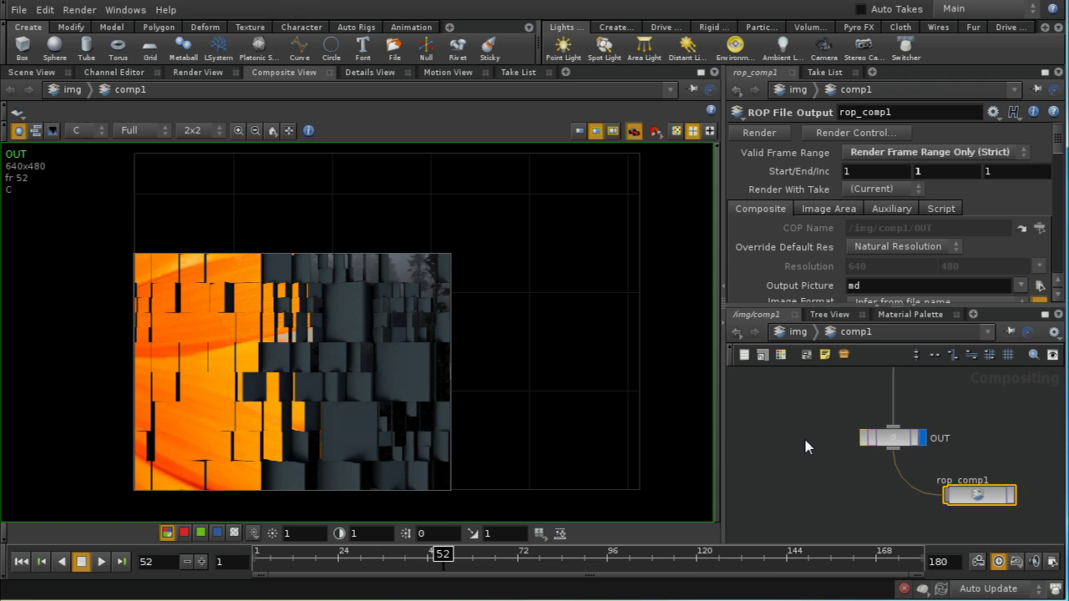
middle_drag(800, 429, 809, 454)
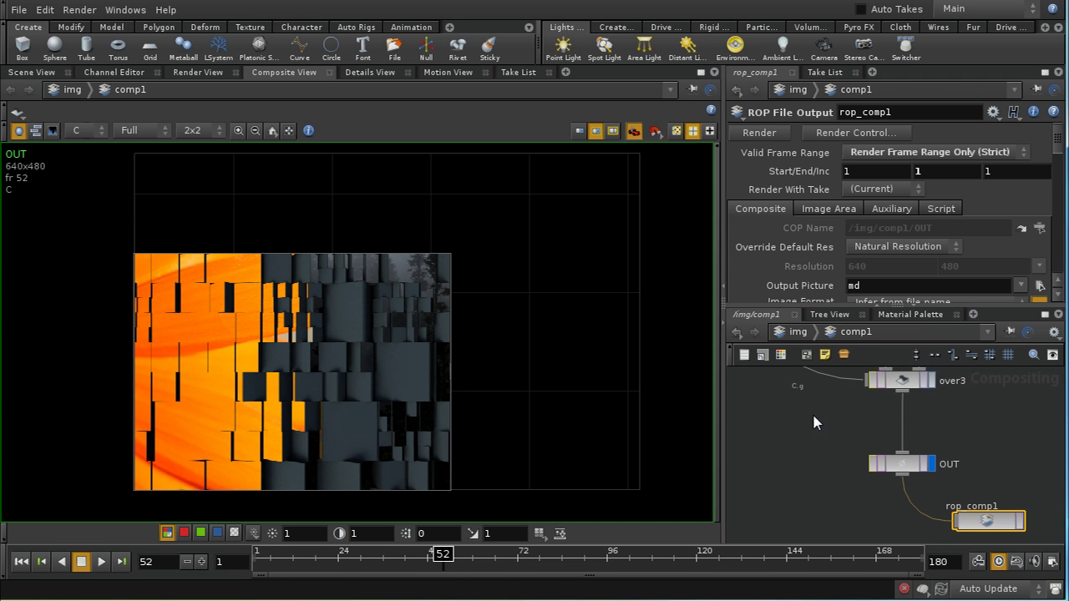
scroll(812, 411, down, 4)
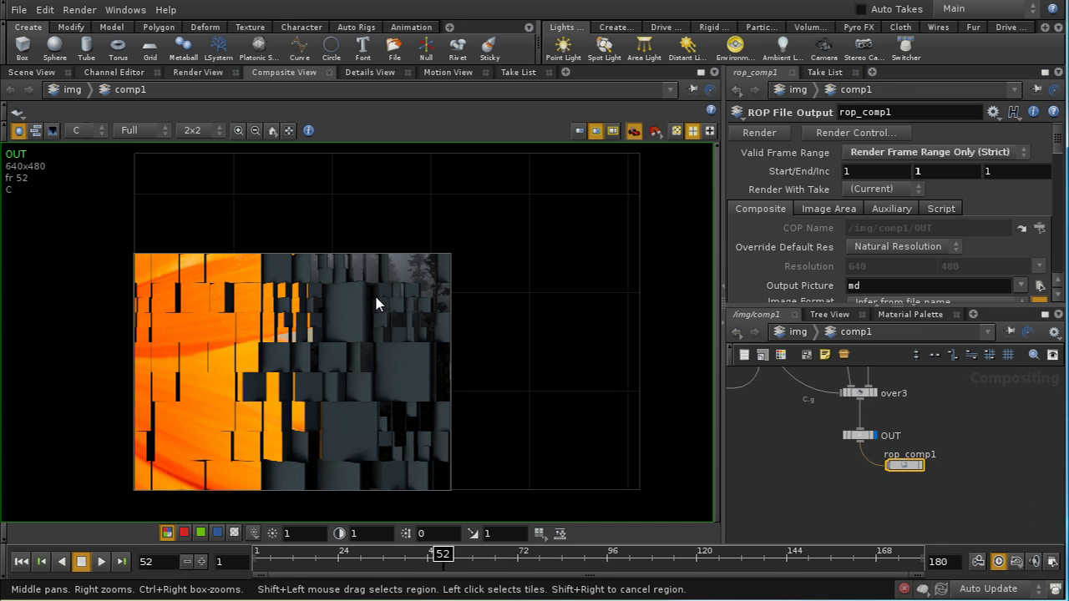